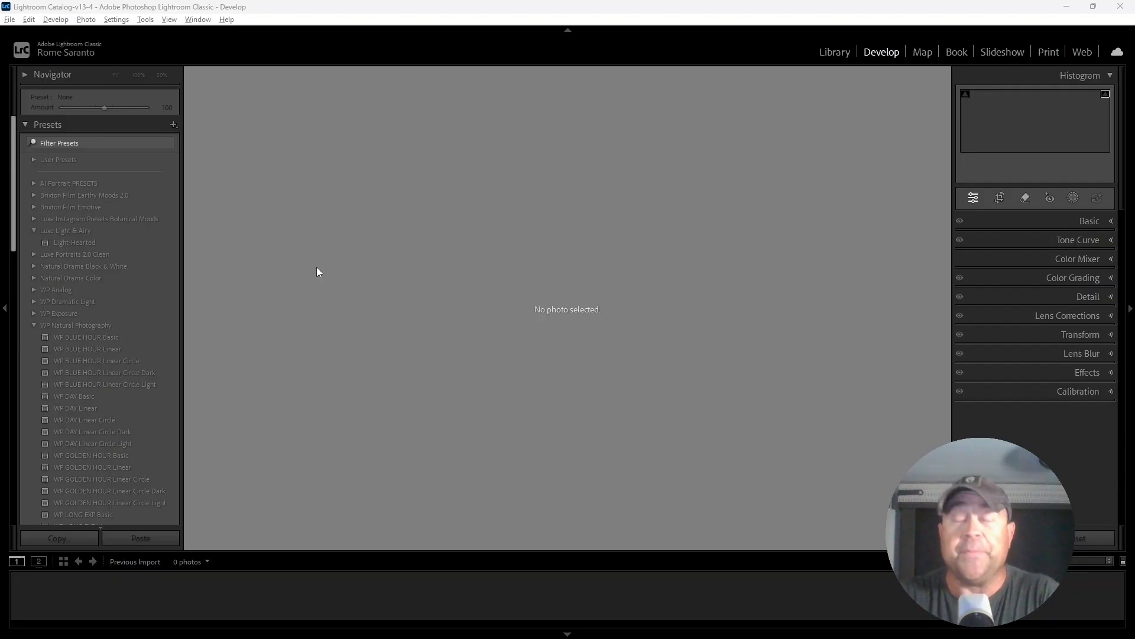
Import all photos from the FOR EDIT VIDEO folder on the Media 2025 (E:) drive into the catalog.
left_click(13, 22)
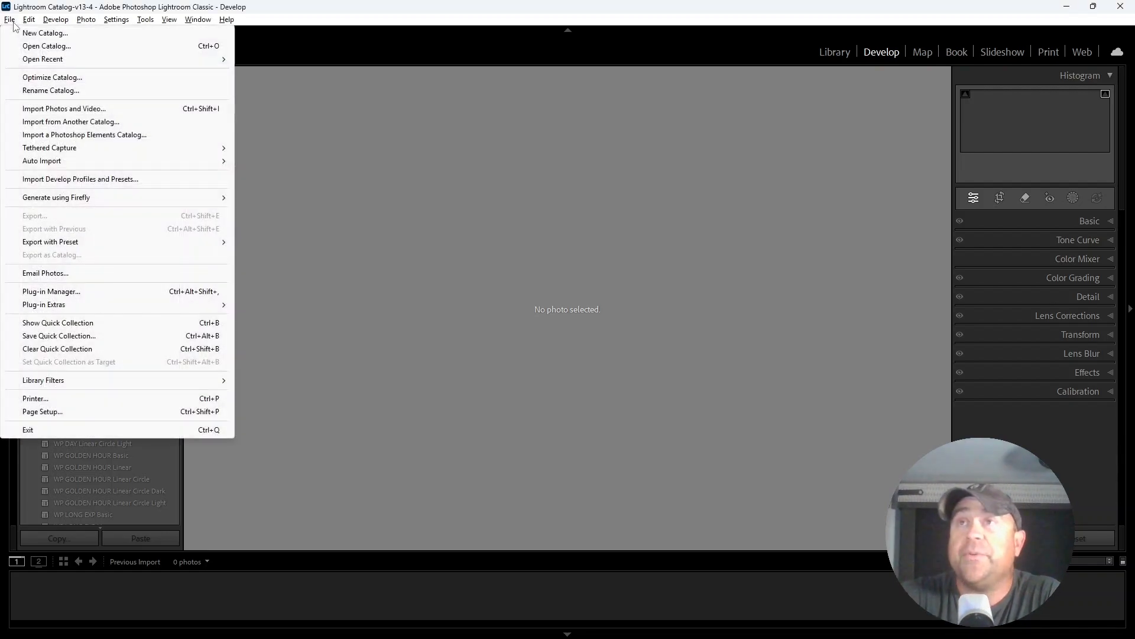
left_click(51, 109)
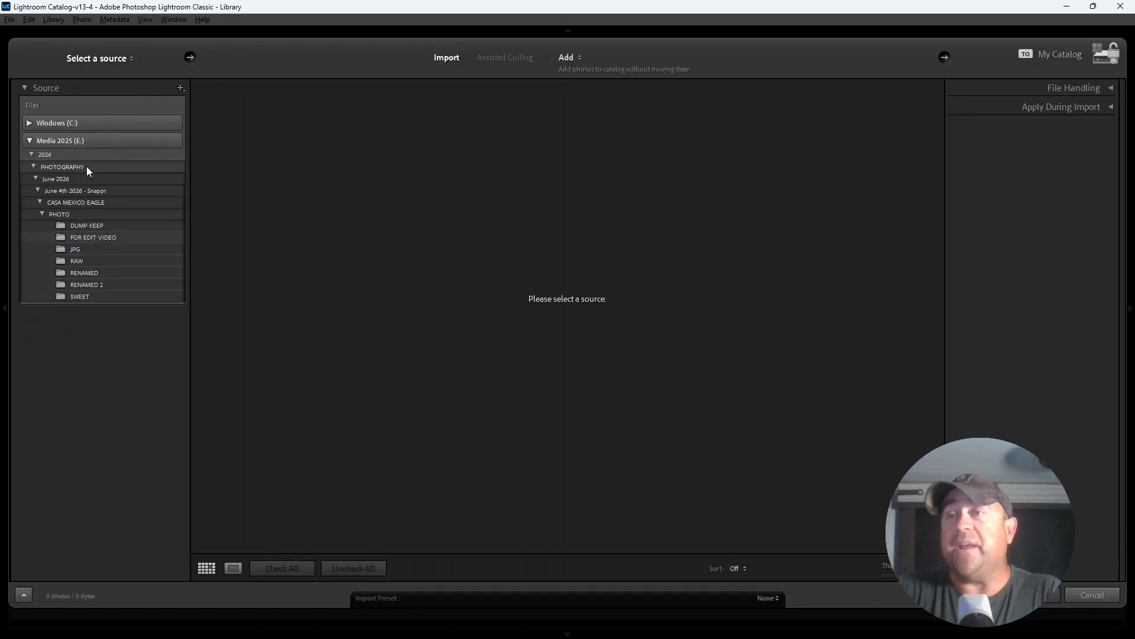
left_click(88, 236)
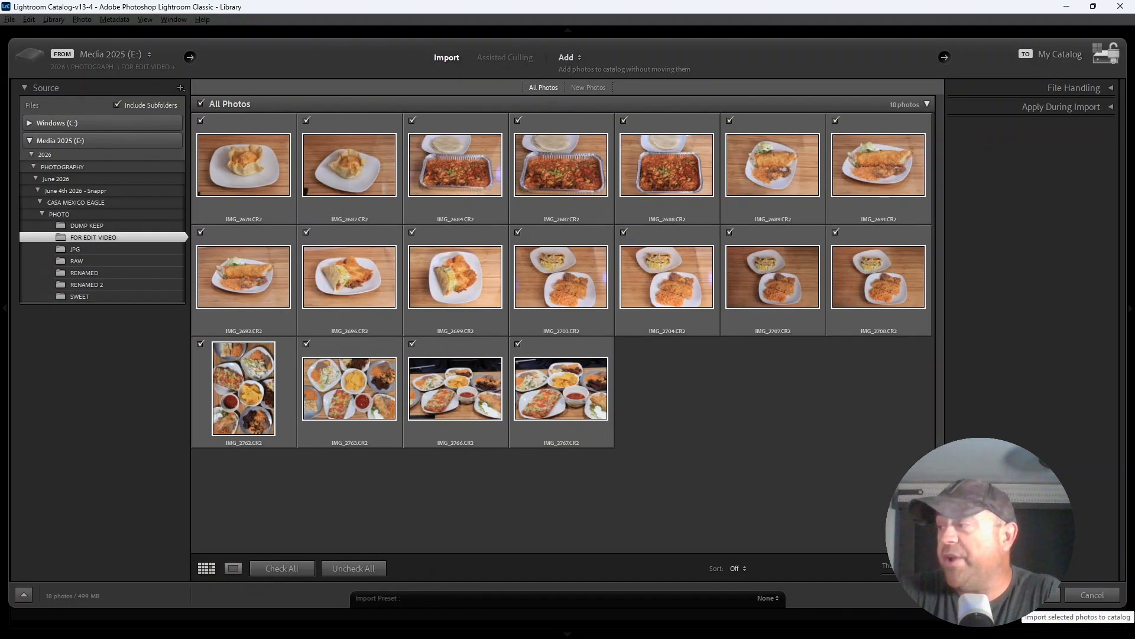
left_click(1028, 595)
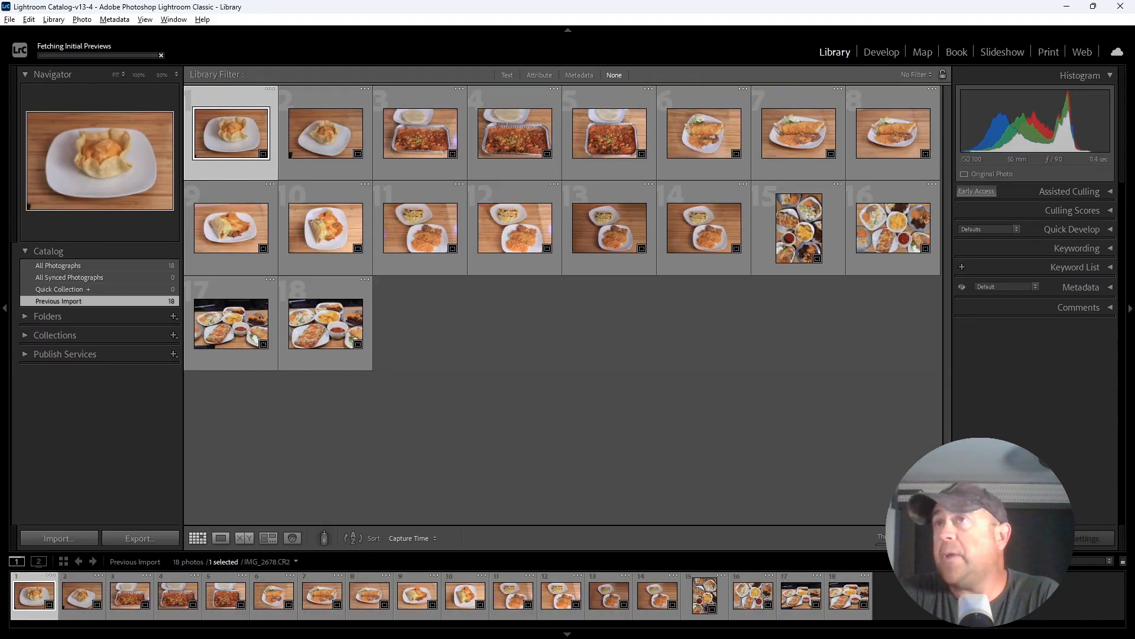
Open the first photo, IMG_2678.CR2, in the Develop module and set its crop aspect ratio to Original.
left_click(882, 52)
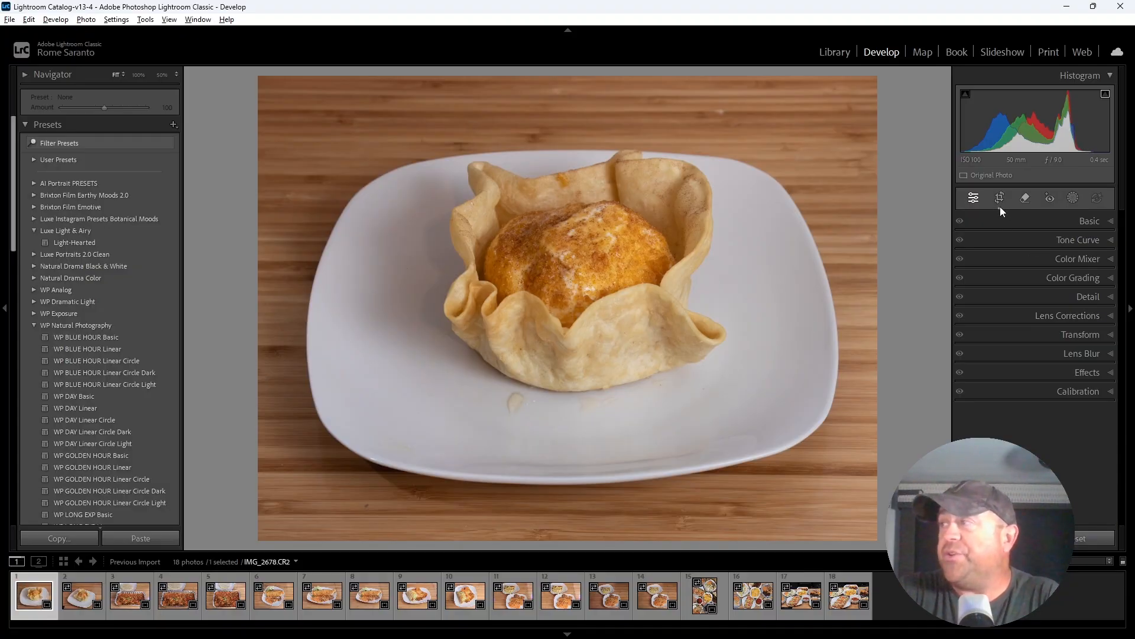
left_click(1000, 200)
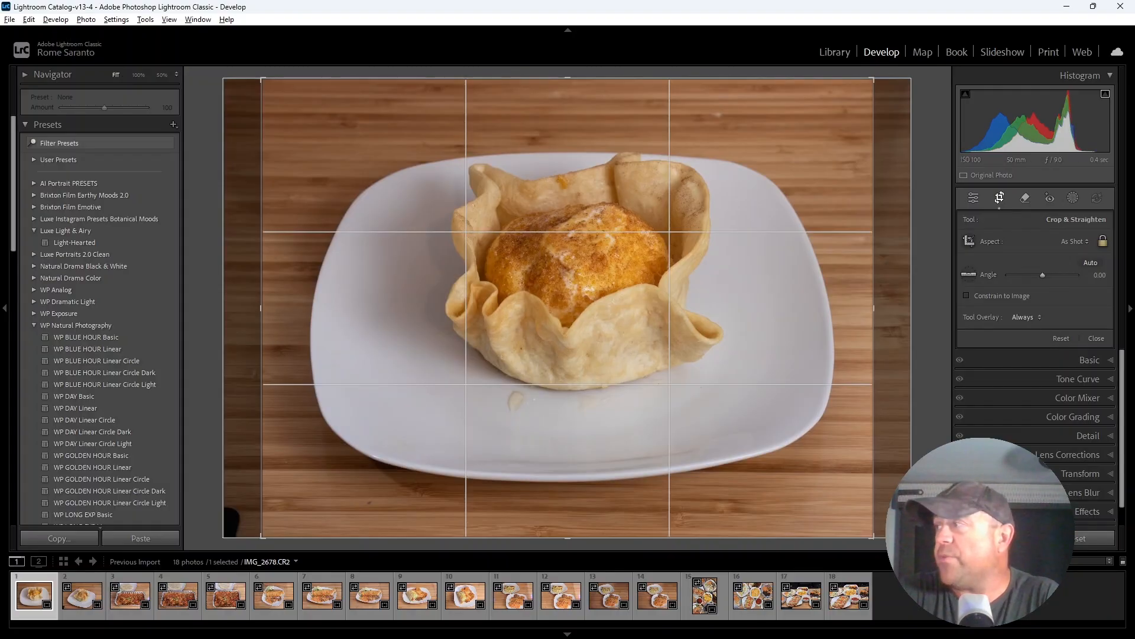
left_click(1064, 244)
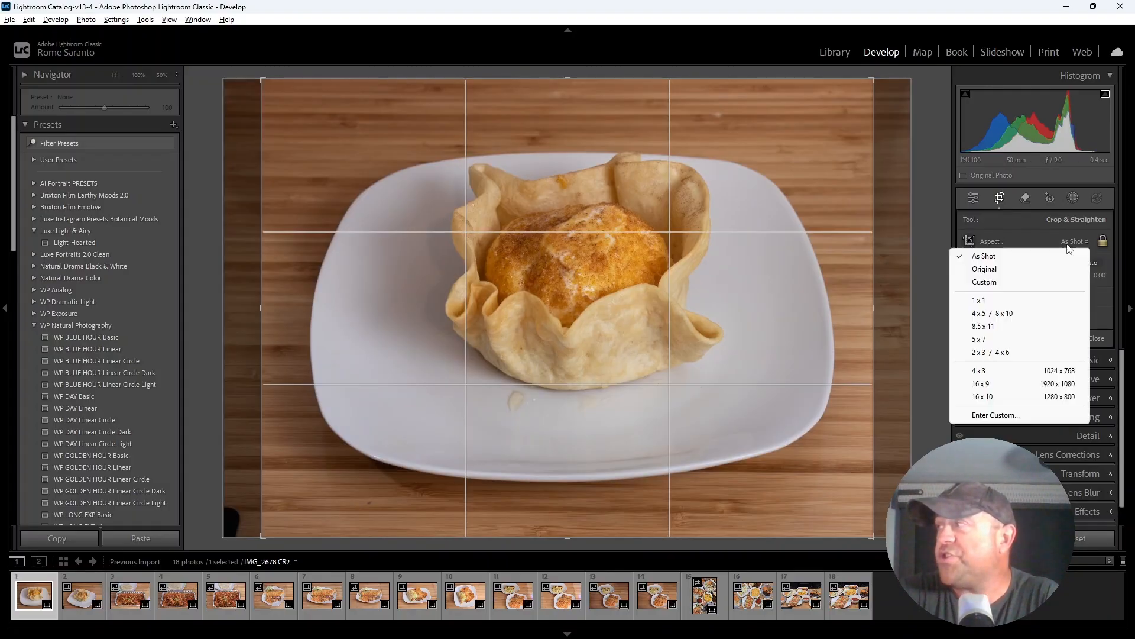
left_click(1004, 272)
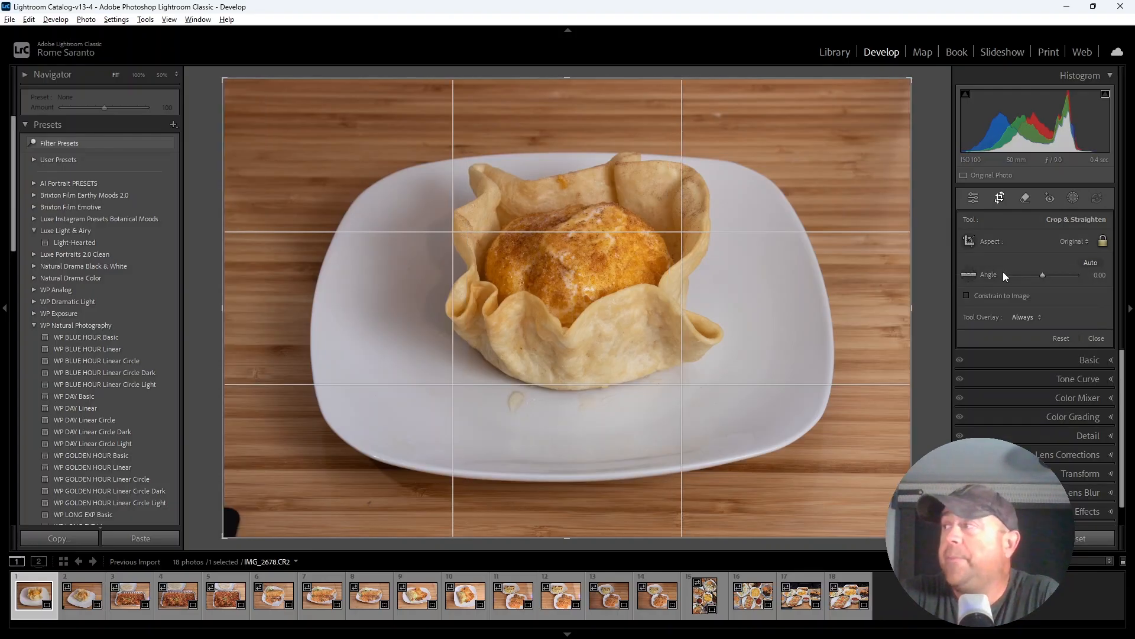
left_click(999, 199)
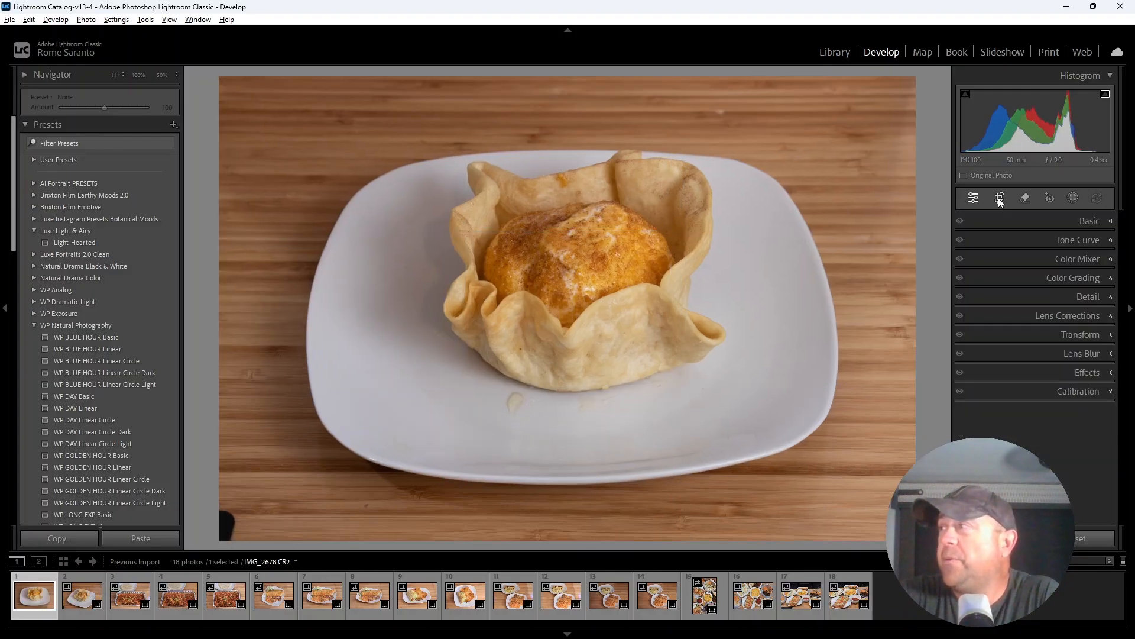
Turn on chromatic aberration removal and profile corrections for the photo's lens.
left_click(1028, 315)
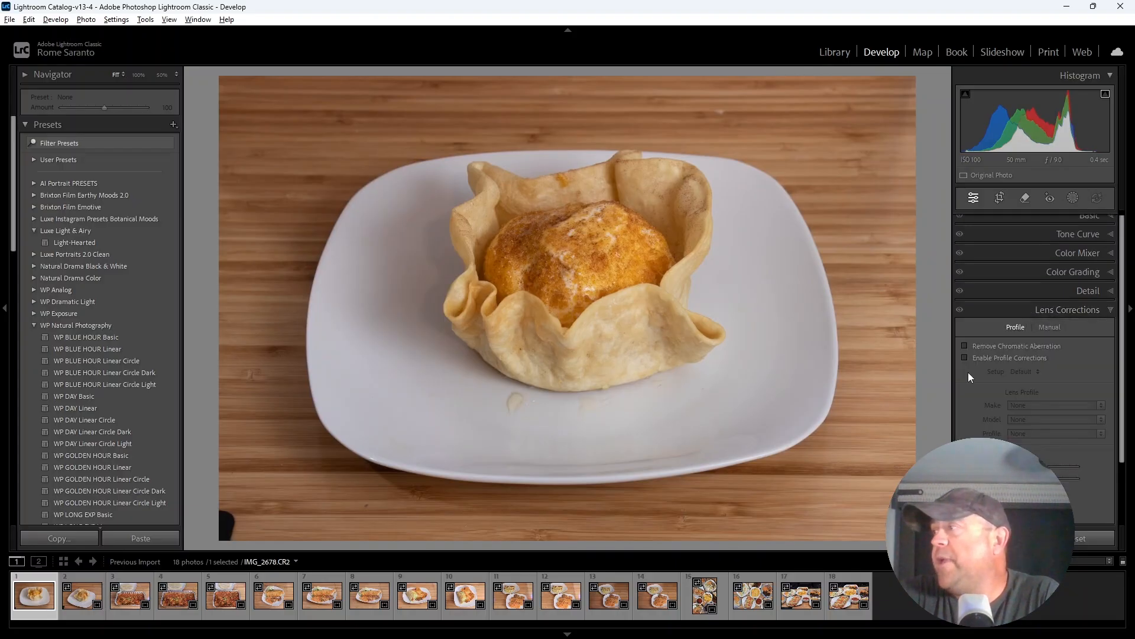
left_click(965, 345)
left_click(966, 356)
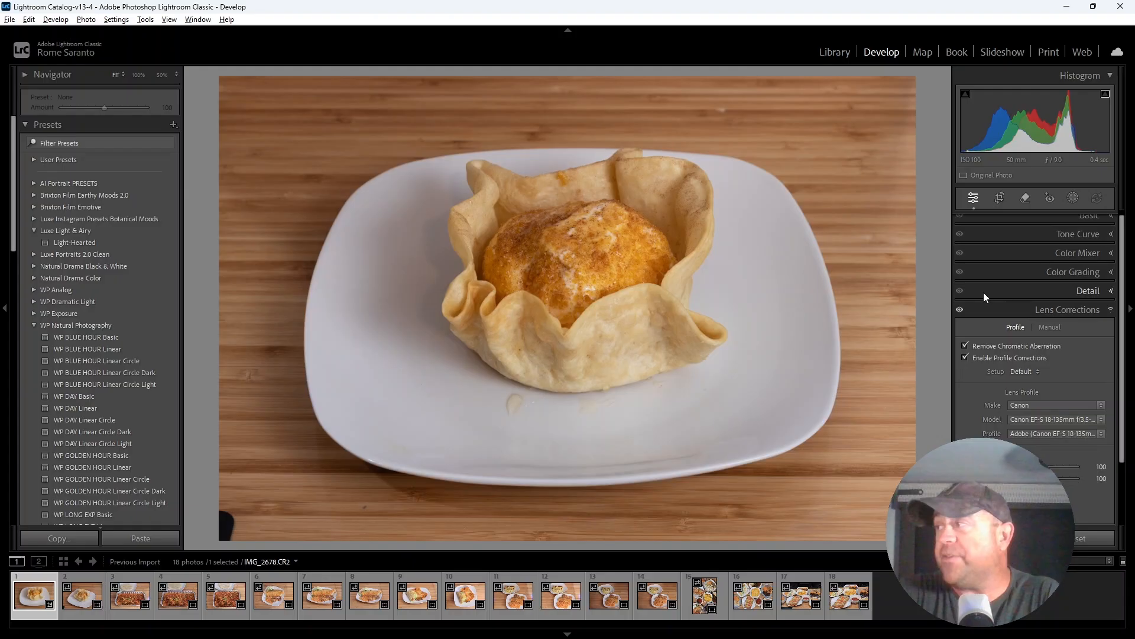
left_click(993, 310)
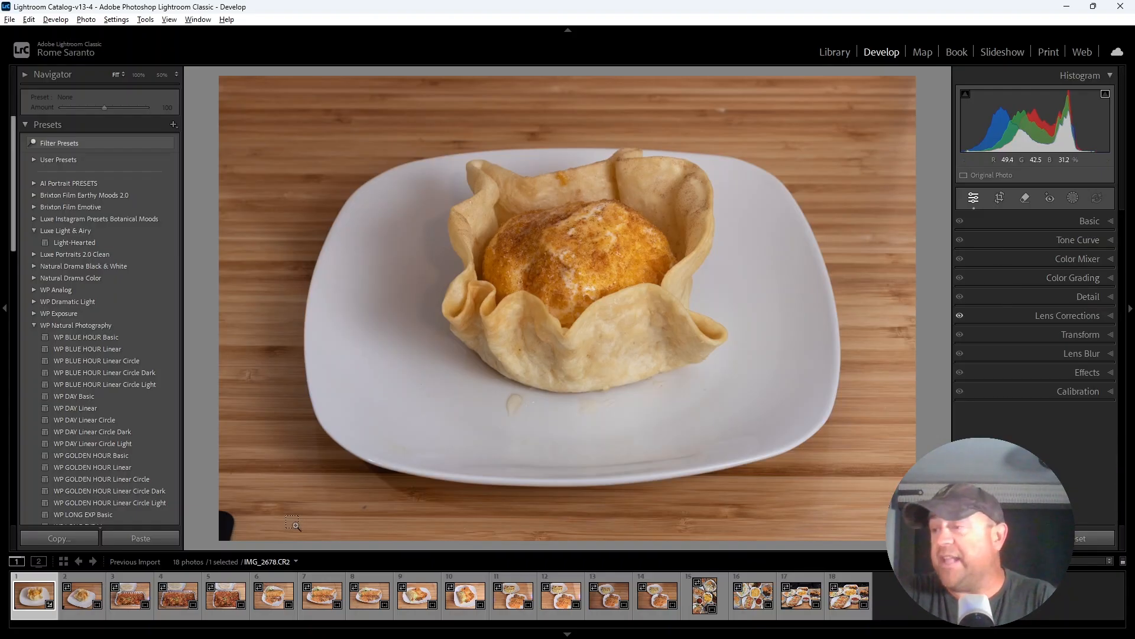
Synchronize only the Lens Corrections and Crop settings from the first photo to all imported photos.
key("ctrl+a")
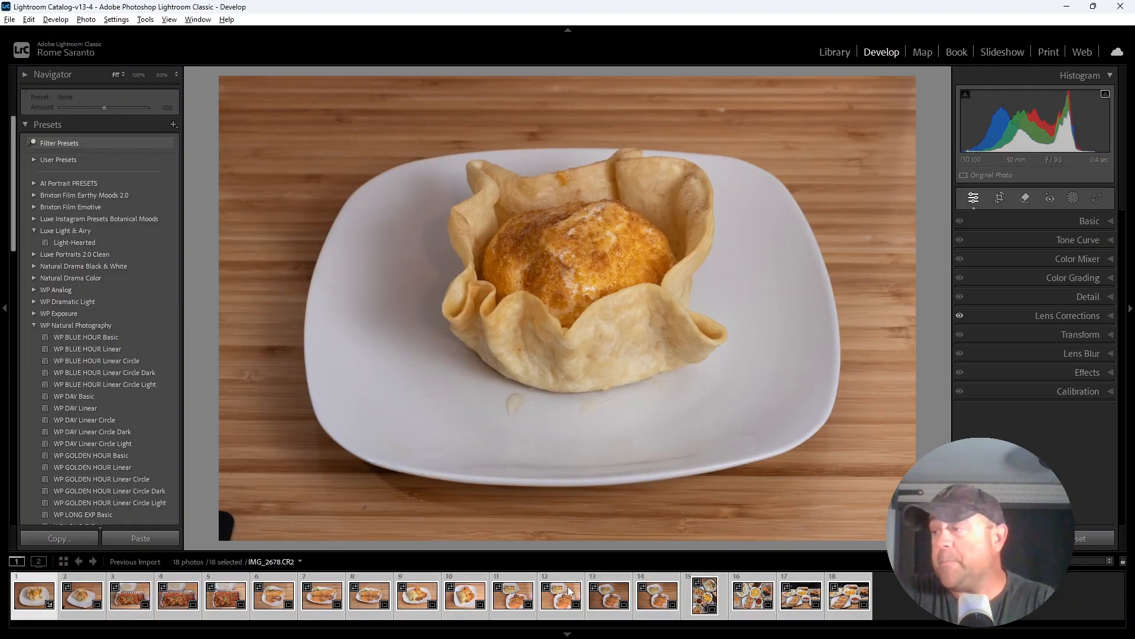
key("ctrl+shift+s")
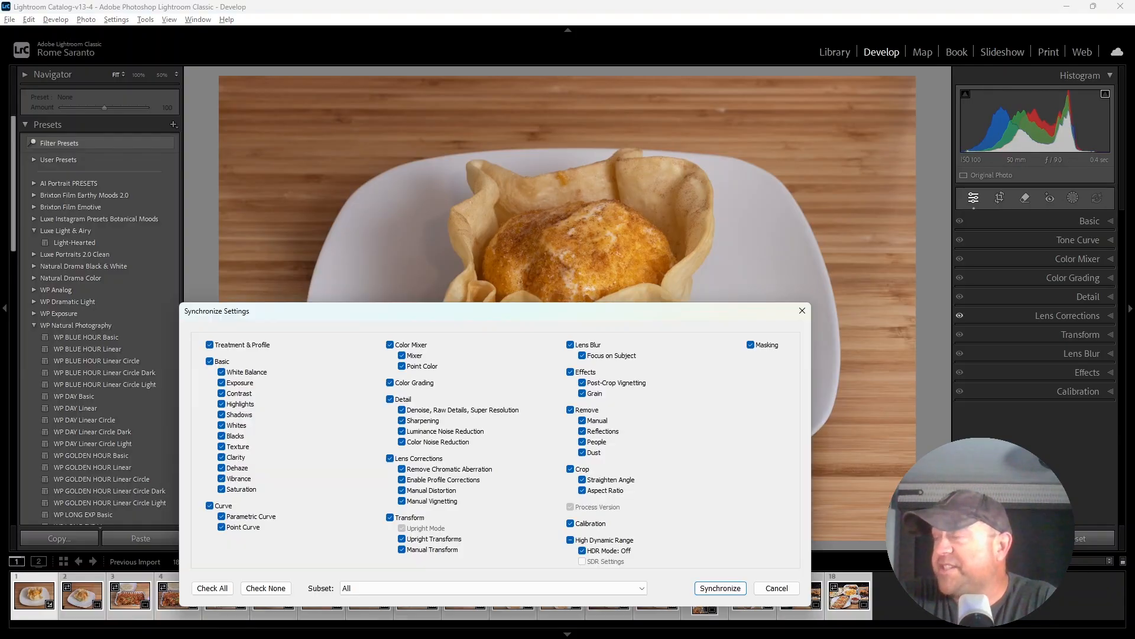
left_click(269, 589)
left_click(390, 459)
left_click(570, 469)
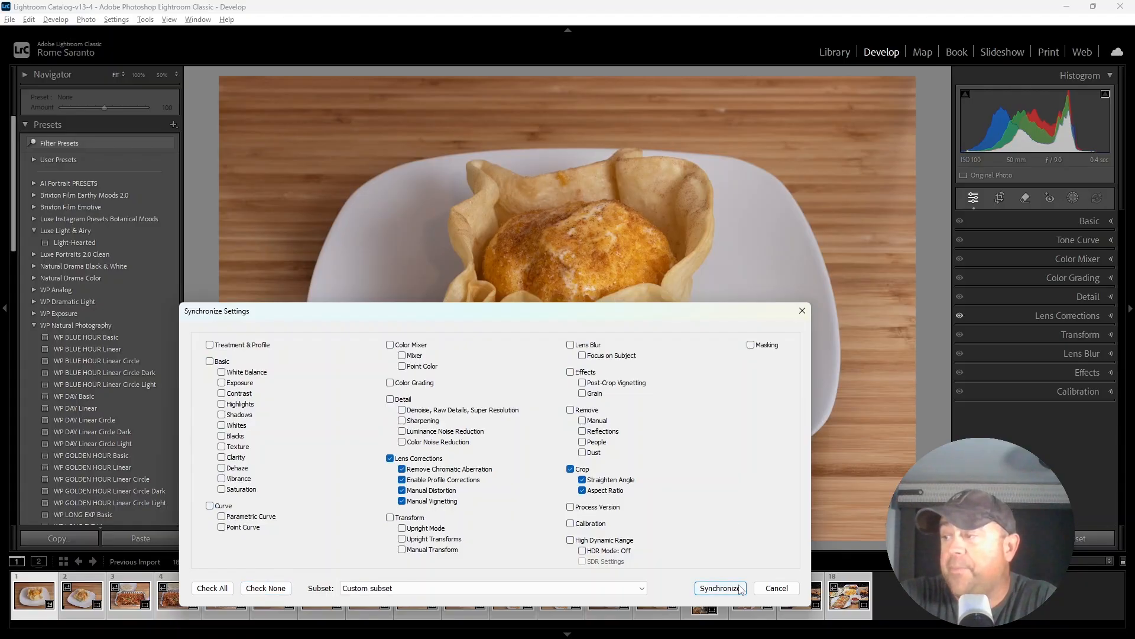
left_click(720, 588)
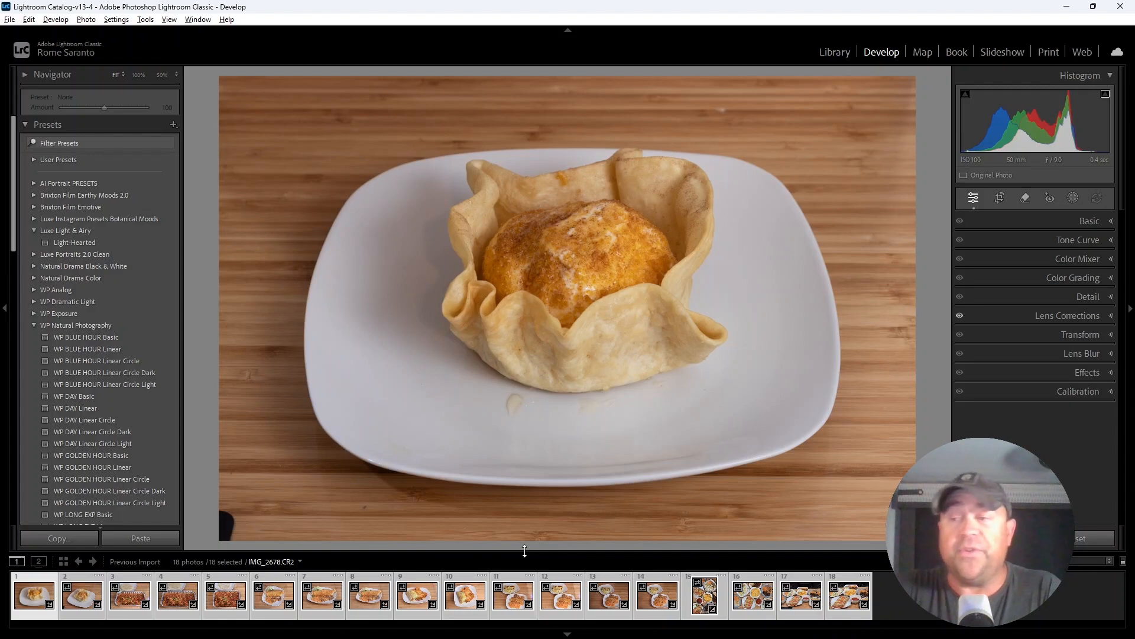
Select only the first photo and erase the drip on the plate below the pastry bowl with generative AI Remove.
left_click(31, 583)
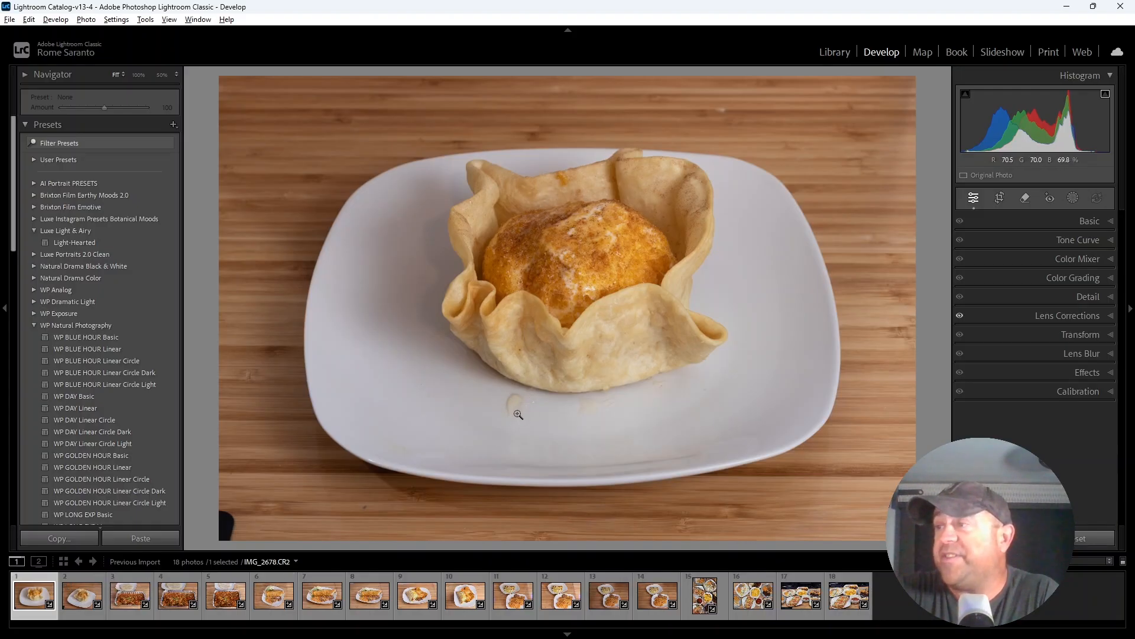
left_click(1026, 201)
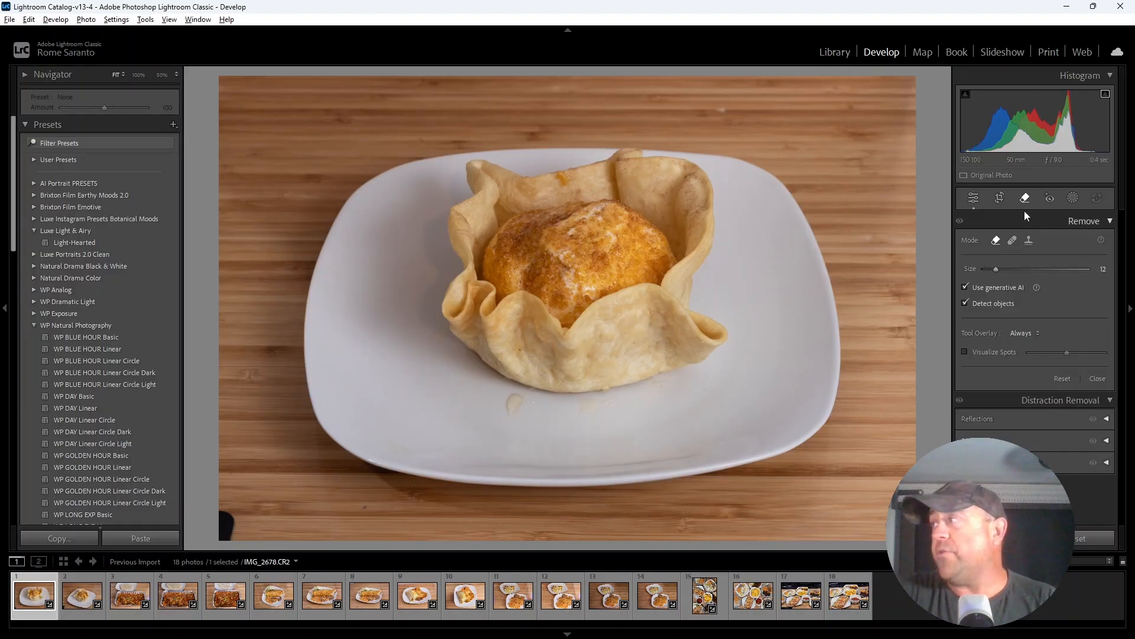
left_click(514, 406)
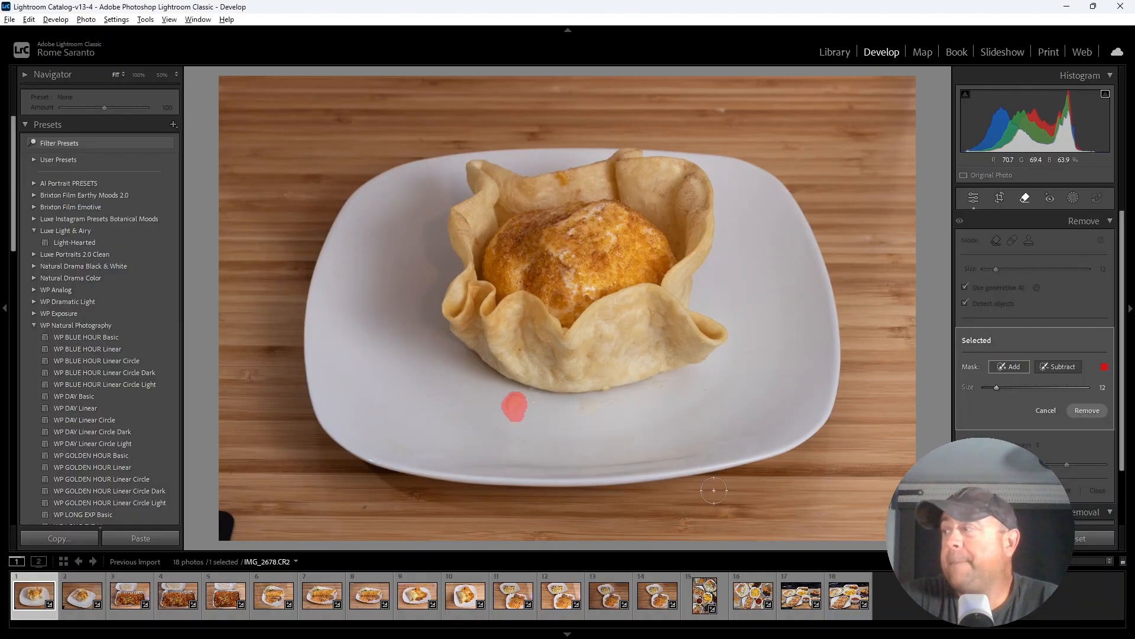
left_click(1087, 410)
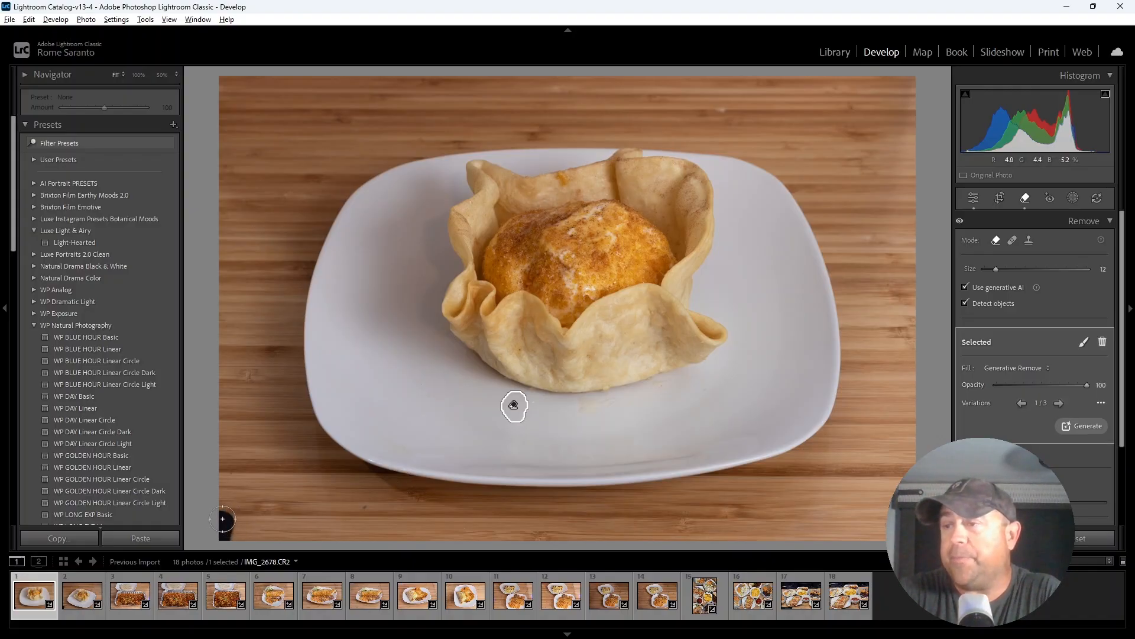
Erase the dark object in the photo's lower-left corner with generative AI Remove and close the tool.
left_click_drag(222, 518, 224, 534)
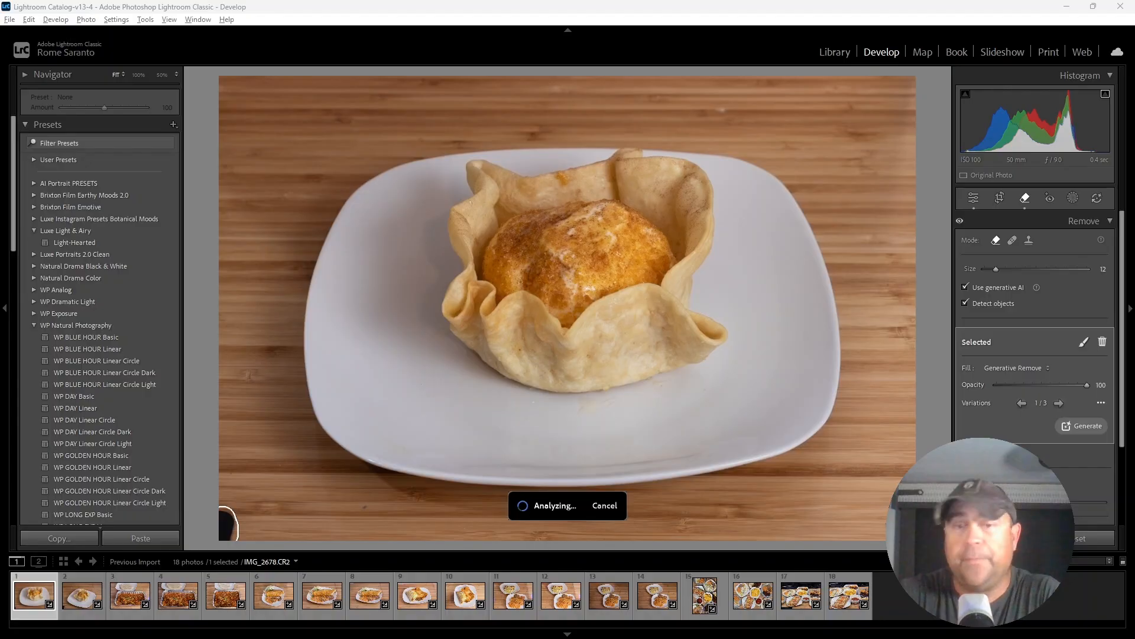
left_click(1087, 410)
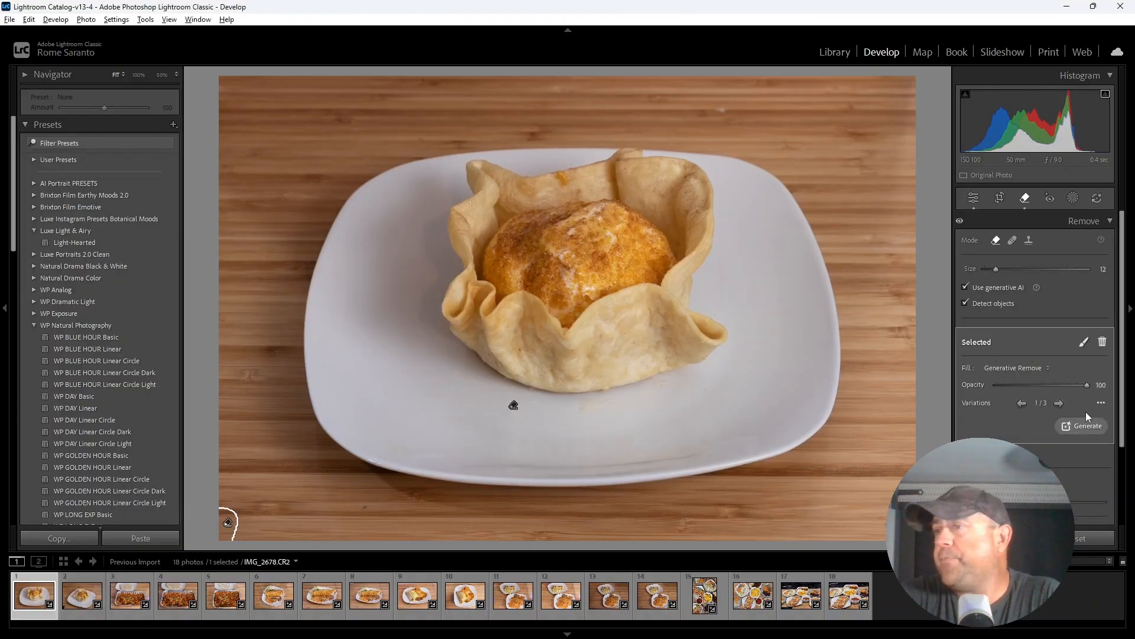
left_click(1028, 202)
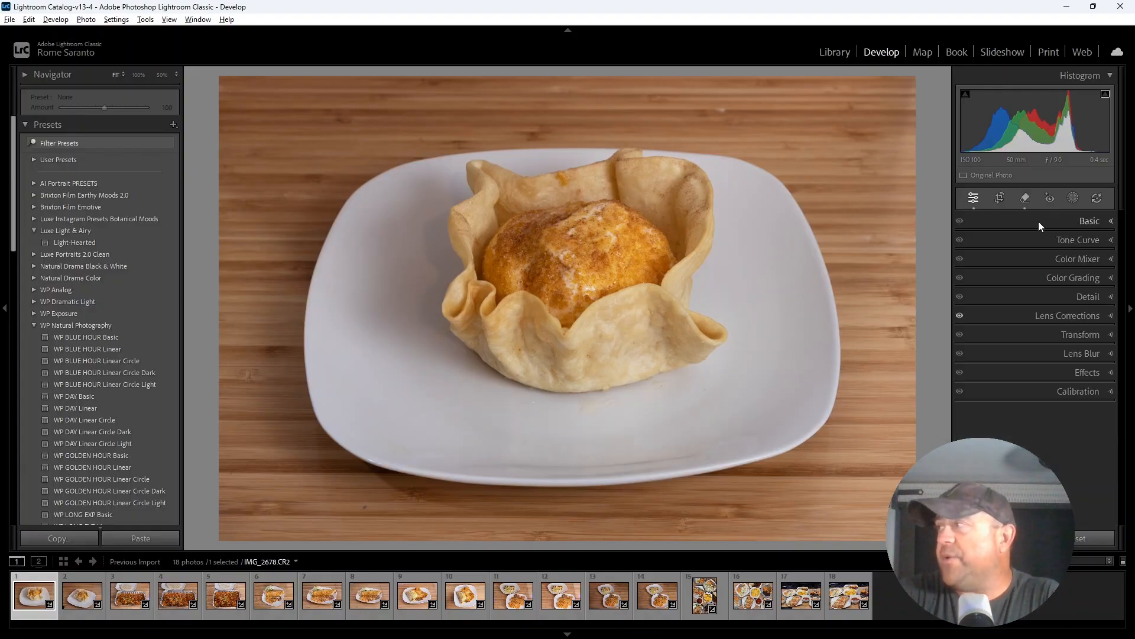
Set the photo's exposure to +0.30 and highlights to −100.
left_click(1038, 220)
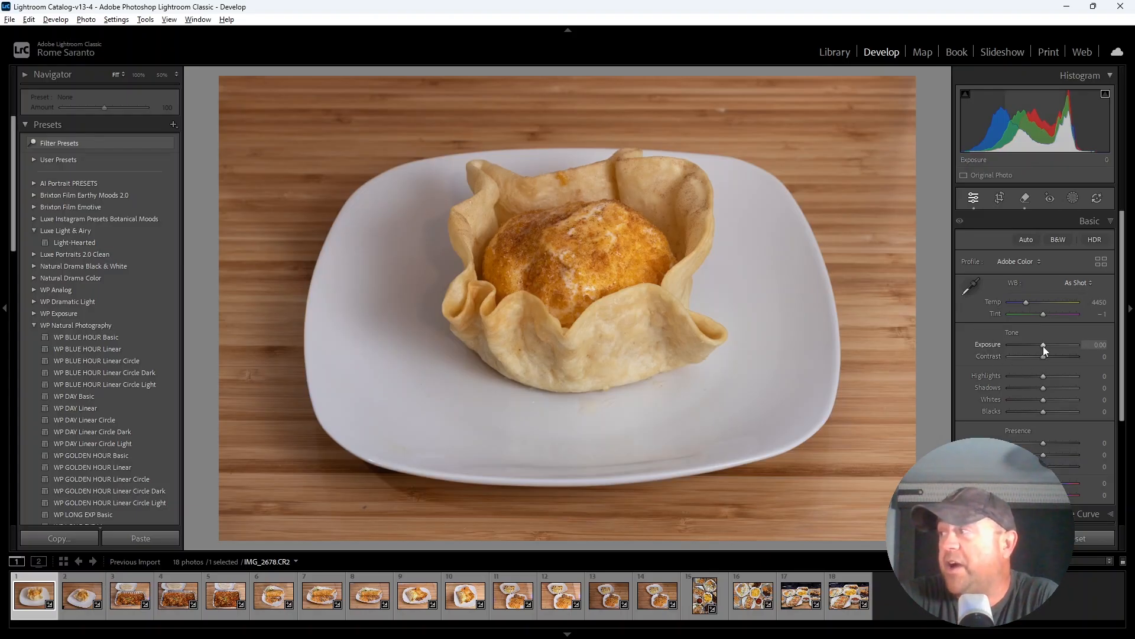
scroll(1043, 346, "up", 3)
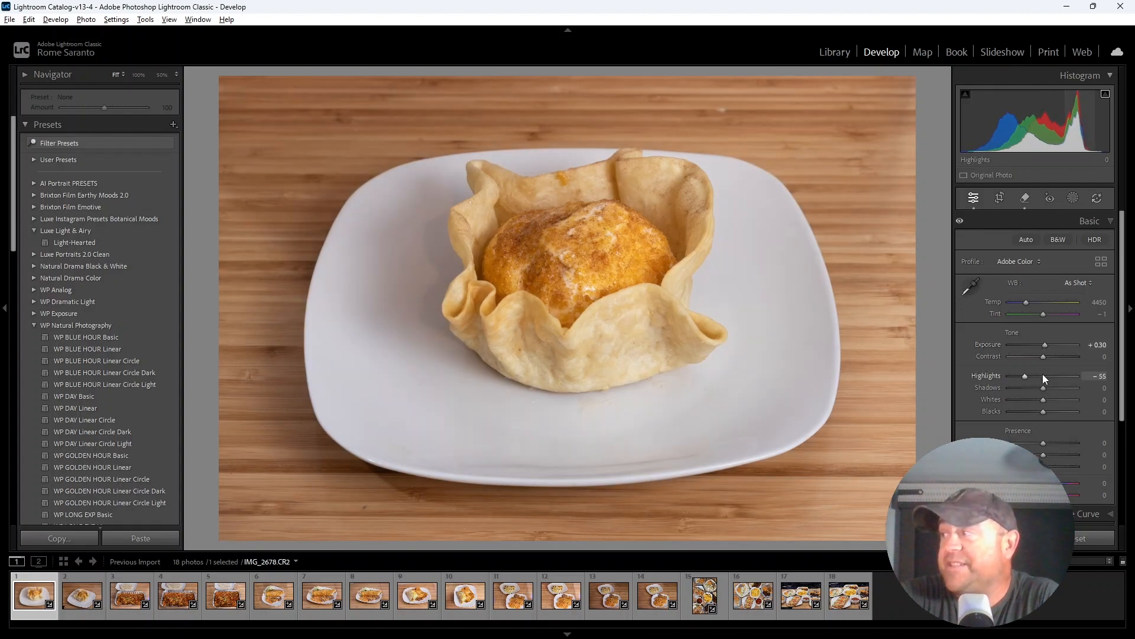
key("Down")
key("Down")
key("Down")
key("Down")
key("Down")
key("Down")
key("Down")
key("Down")
key("Down")
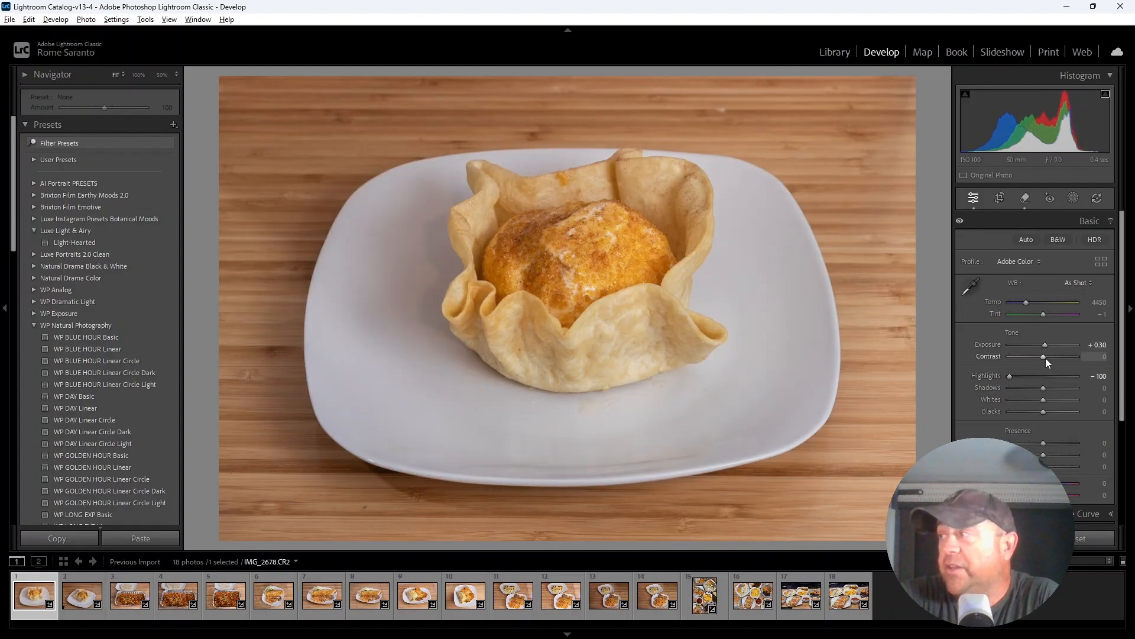
Set the photo's contrast to +30.
key("Up")
key("Up")
key("Up")
key("Up")
key("Up")
key("Up")
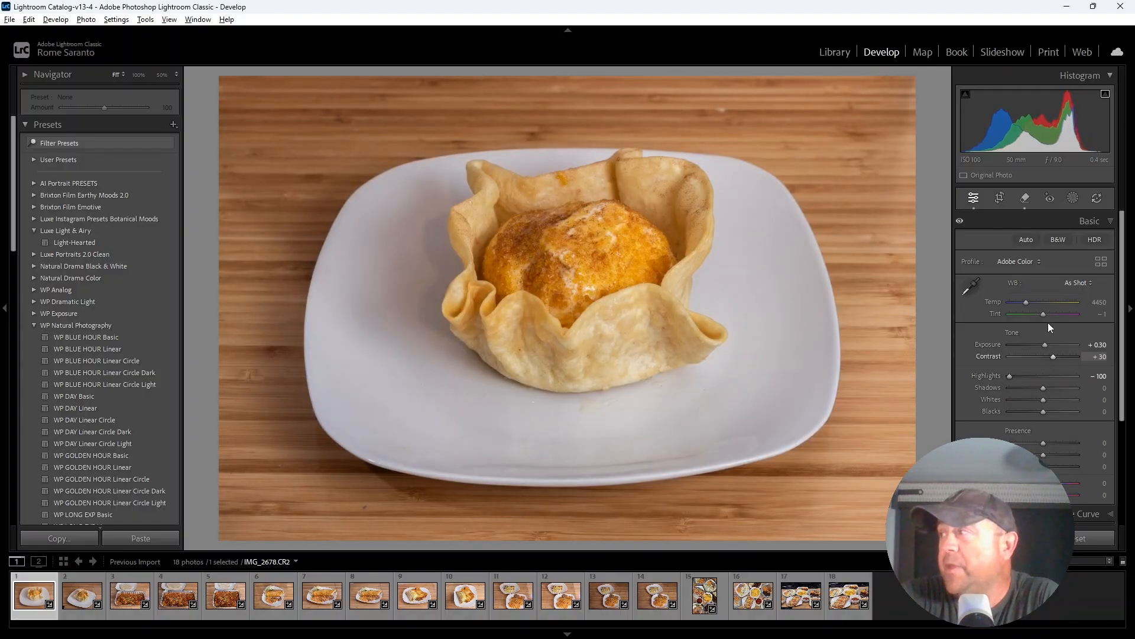
Apply the Auto white balance and fine-tune the colour temperature to 4200.
left_click(1077, 283)
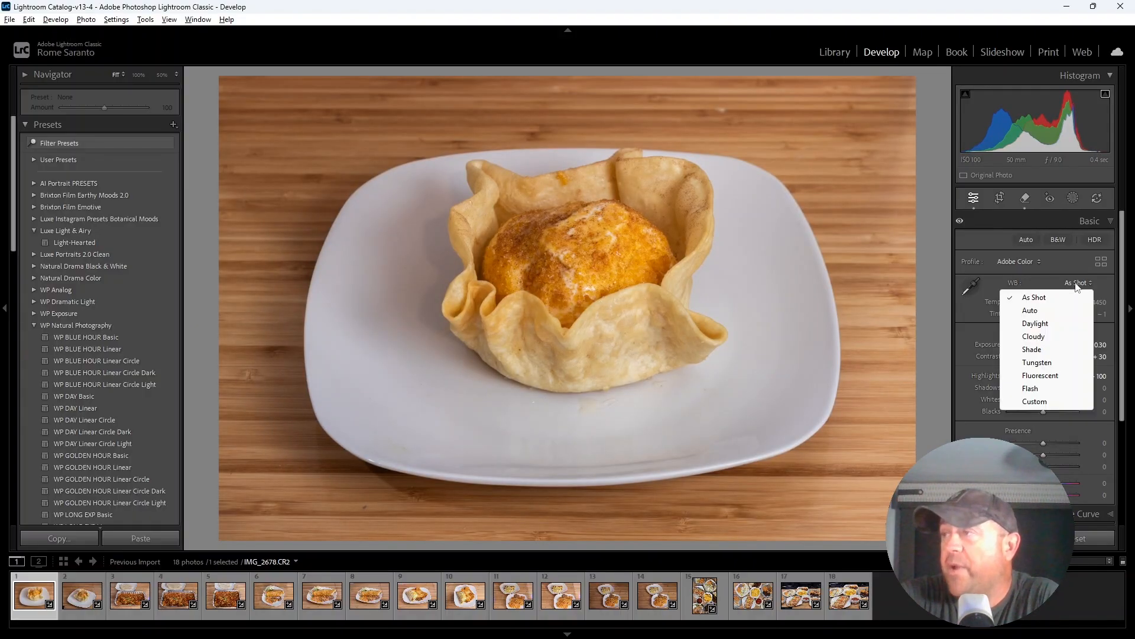
left_click(1038, 312)
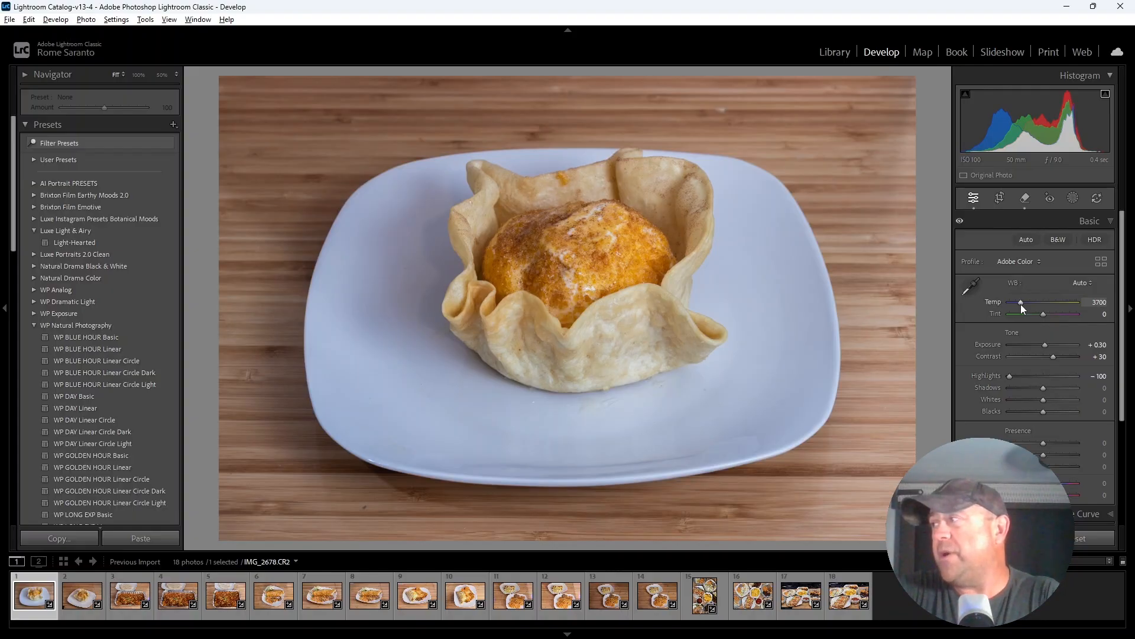
key("Up")
key("Up")
key("Up")
key("Up")
key("Down")
key("Down")
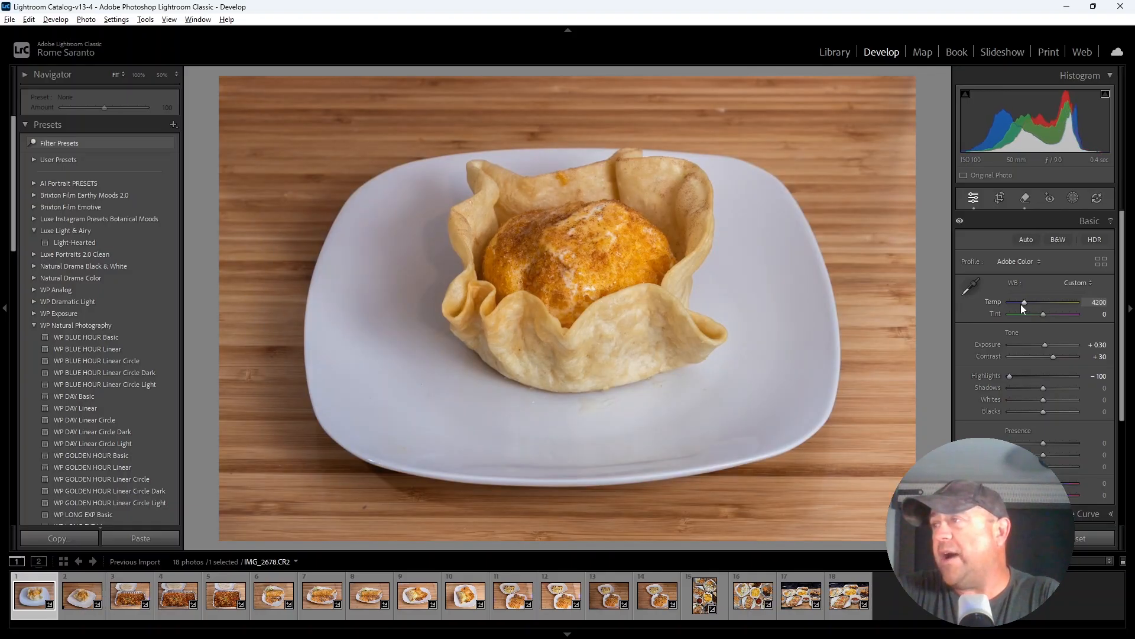
left_click(1048, 222)
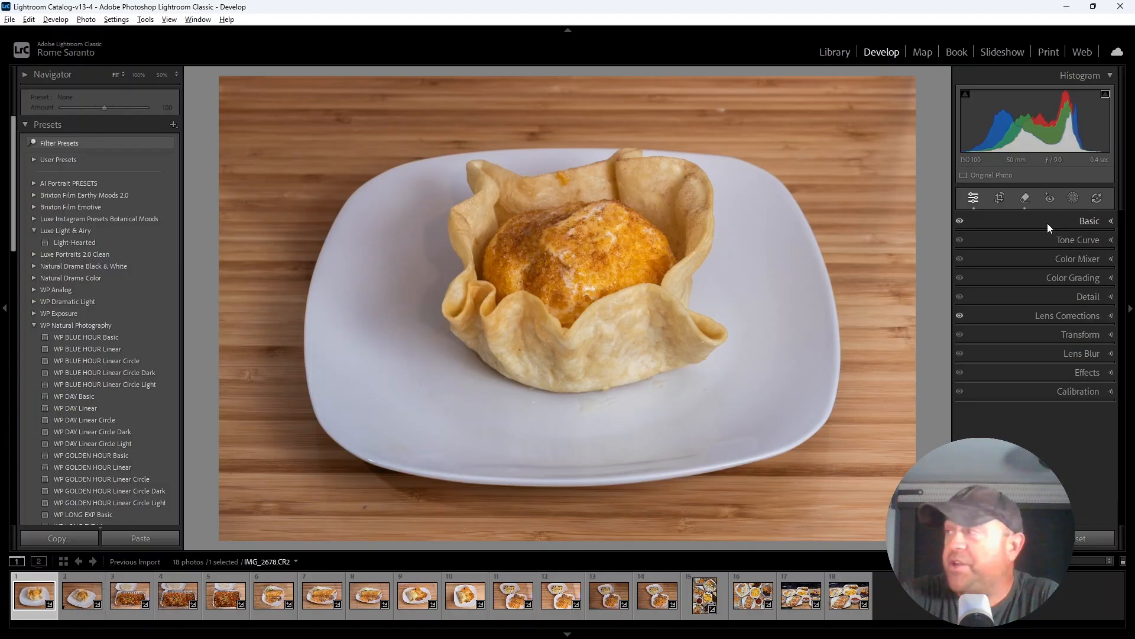
Lower the yellow saturation to −25 in the Color Mixer.
left_click(1031, 260)
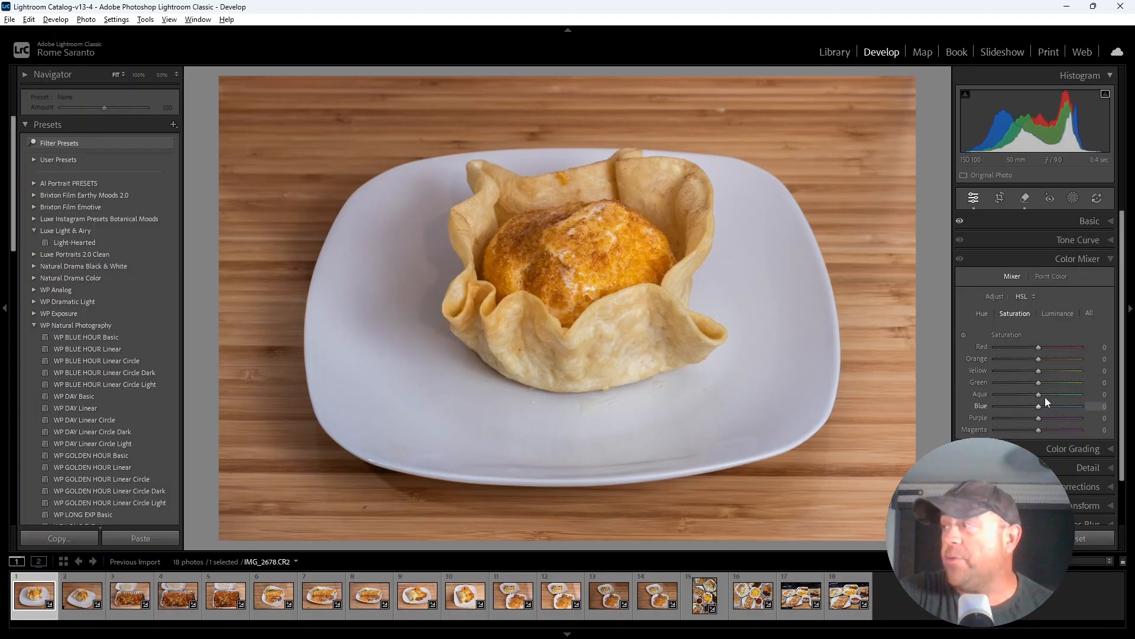
scroll(1039, 374, "down", 2)
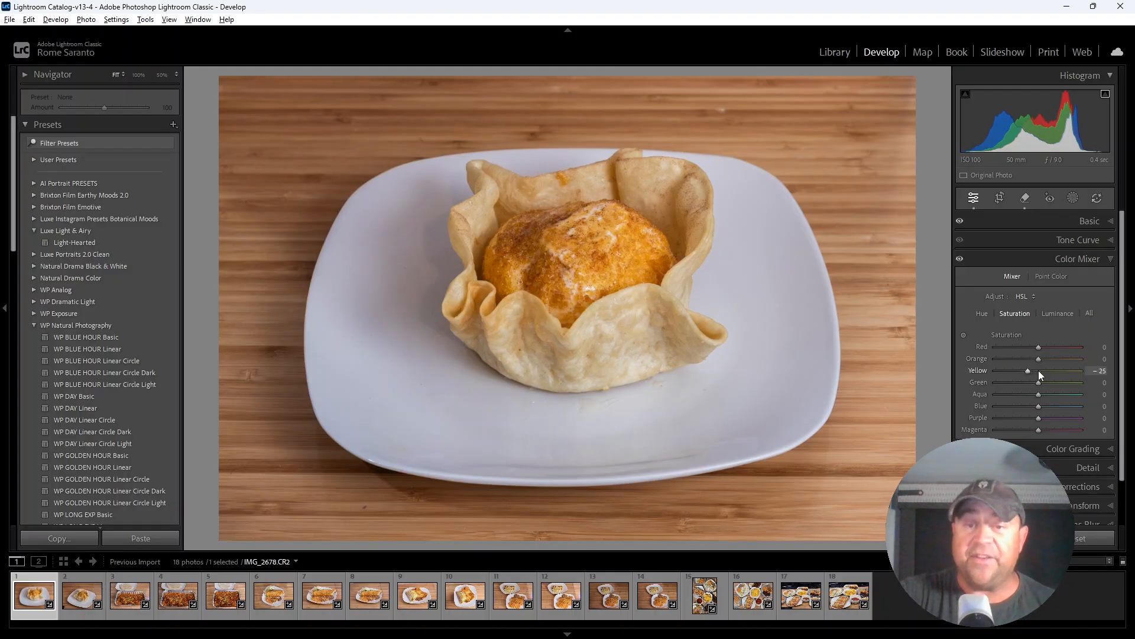
left_click(1046, 259)
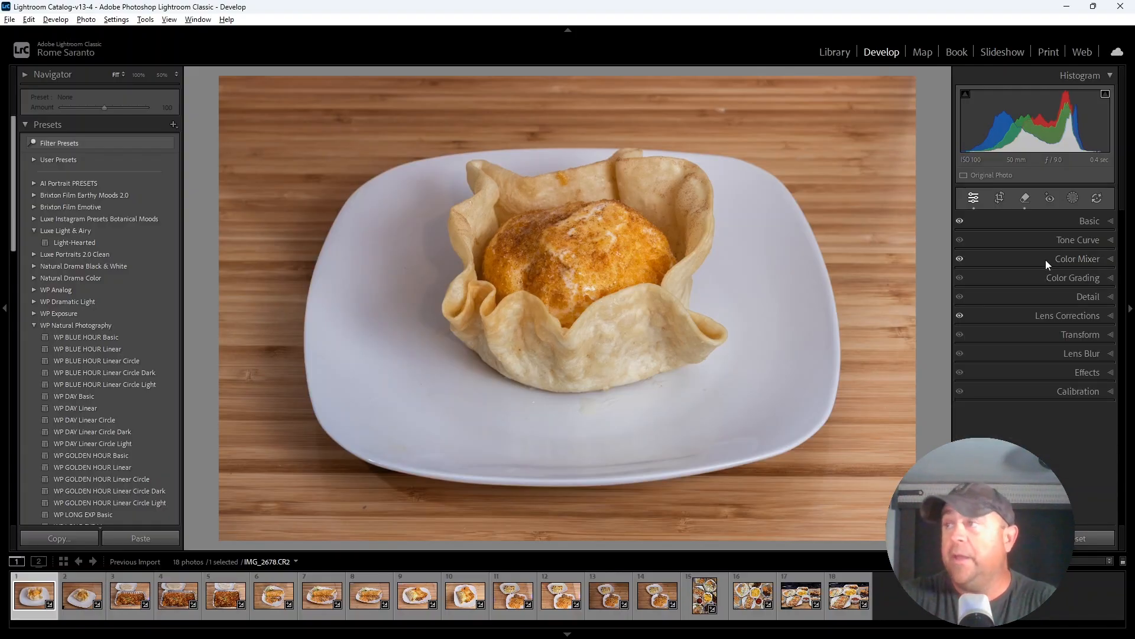
Set the photo's shadows to +100, contrast to +35, clarity to +15 and vibrance to +20.
left_click(1031, 223)
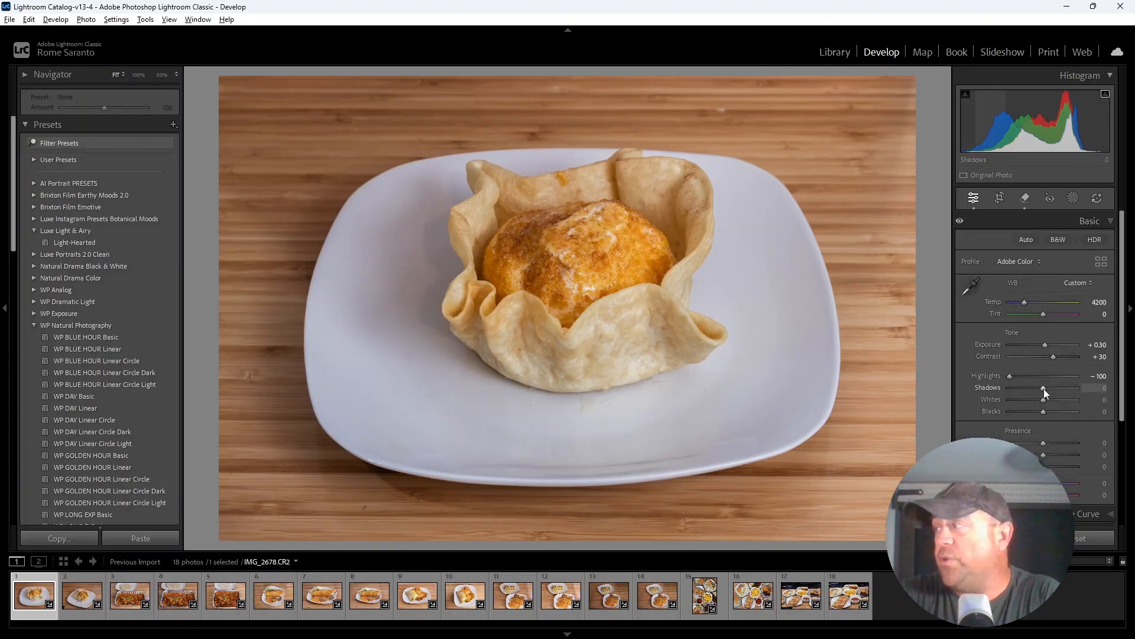
left_click_drag(1044, 389, 1083, 390)
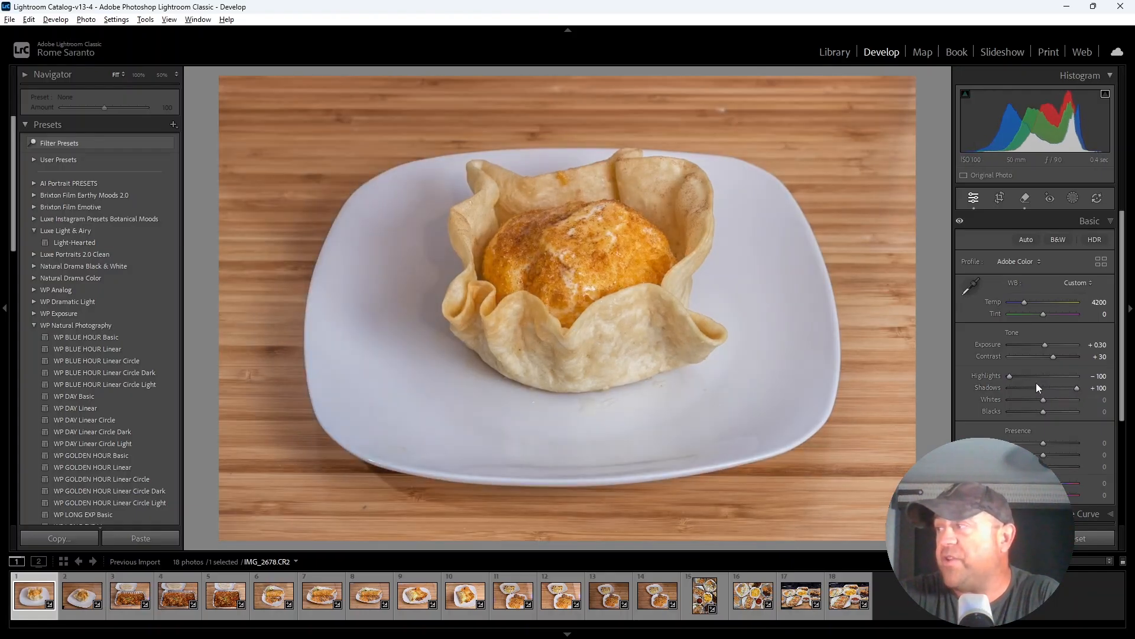
left_click_drag(1051, 356, 1053, 357)
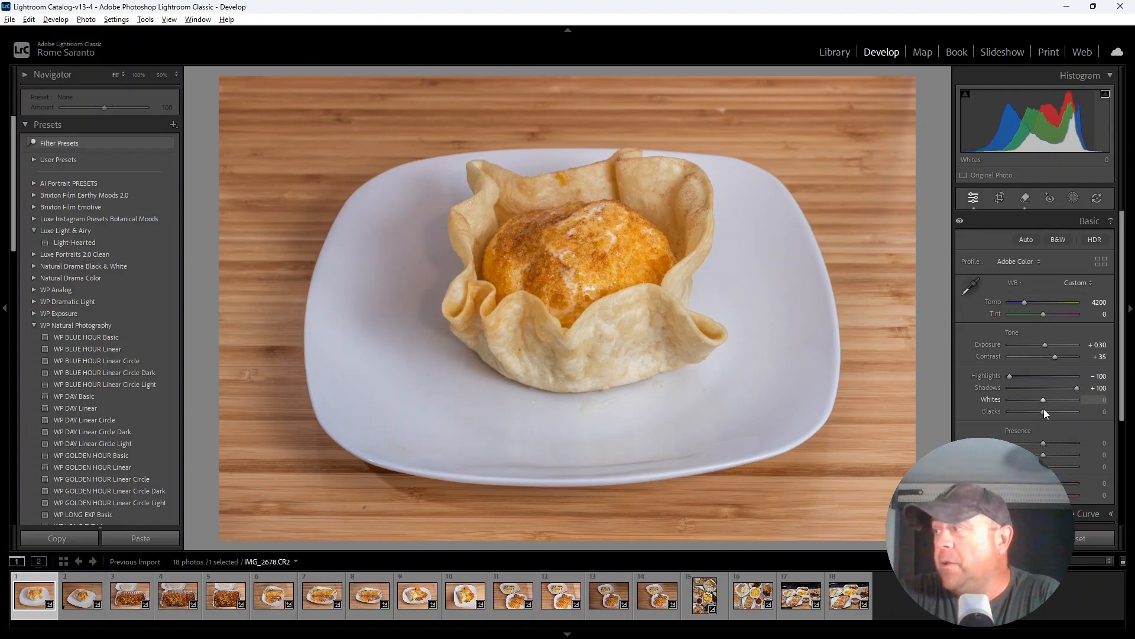
left_click_drag(1043, 457, 1051, 485)
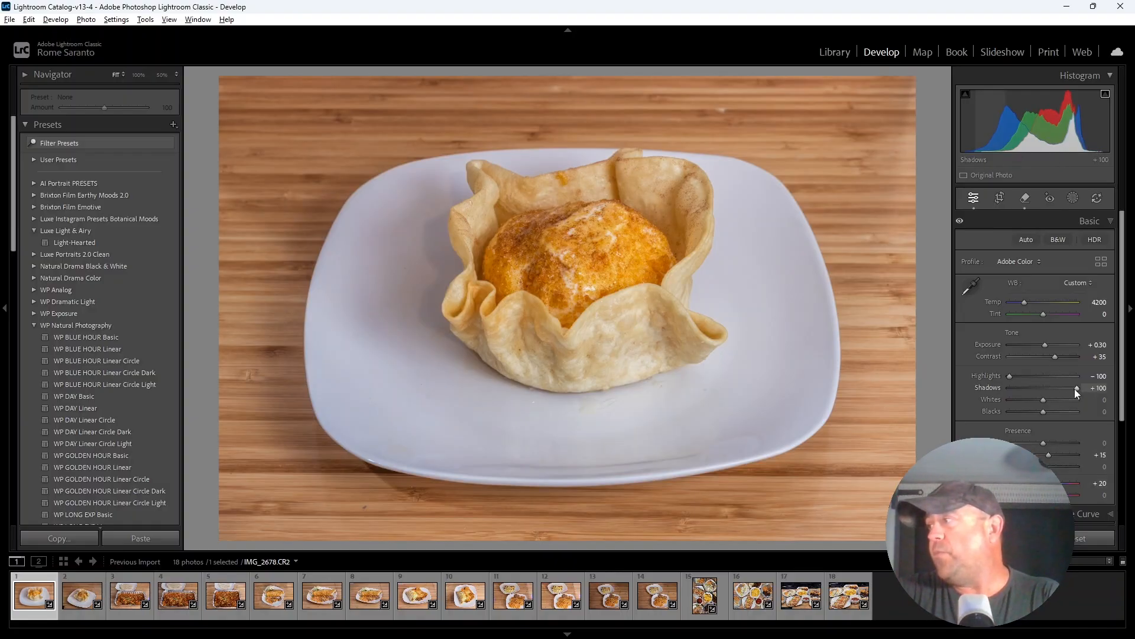
Lower the photo's shadows to +45 and its exposure to +0.20.
key("Down")
key("Down")
key("Down")
key("Down")
key("Down")
key("Down")
key("Down")
key("Down")
key("Down")
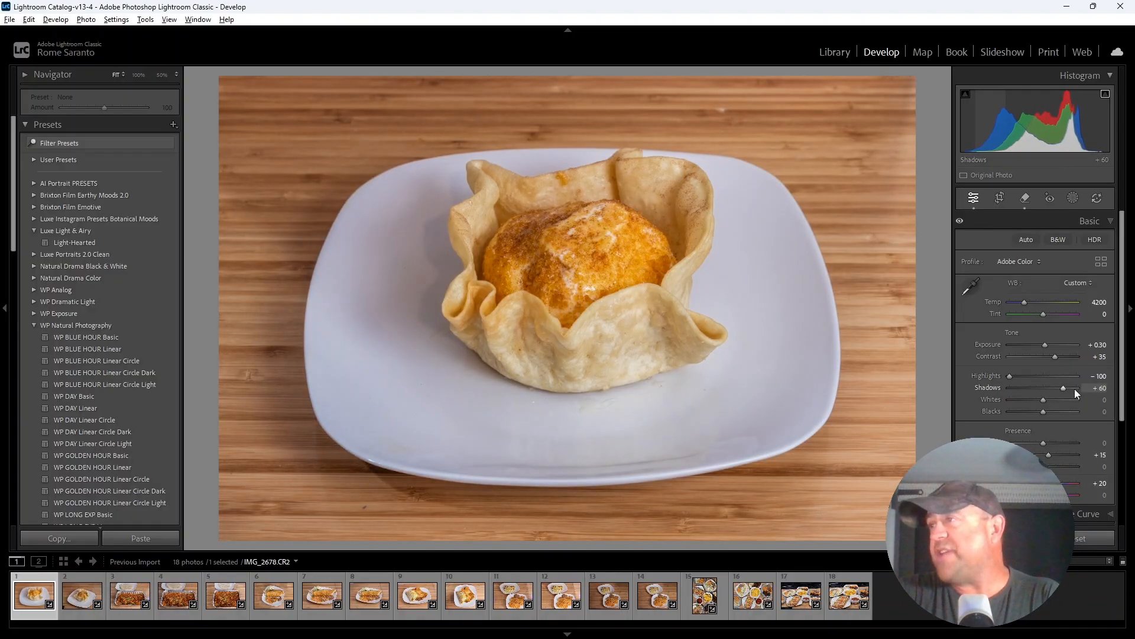
key("Down")
key("Down")
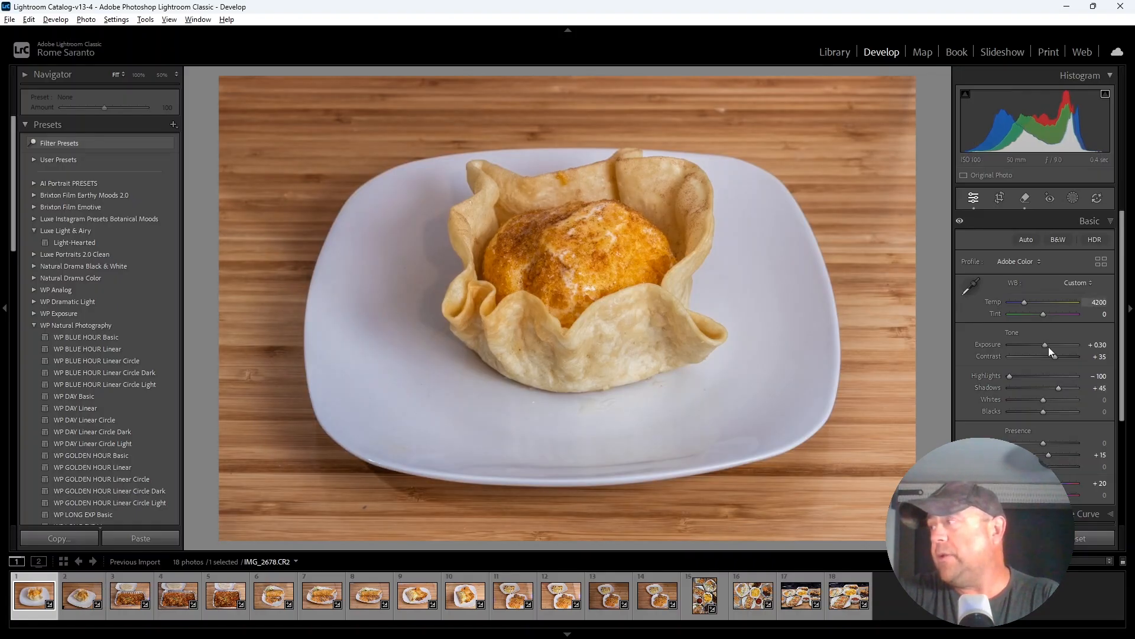
key("Down")
key("Down")
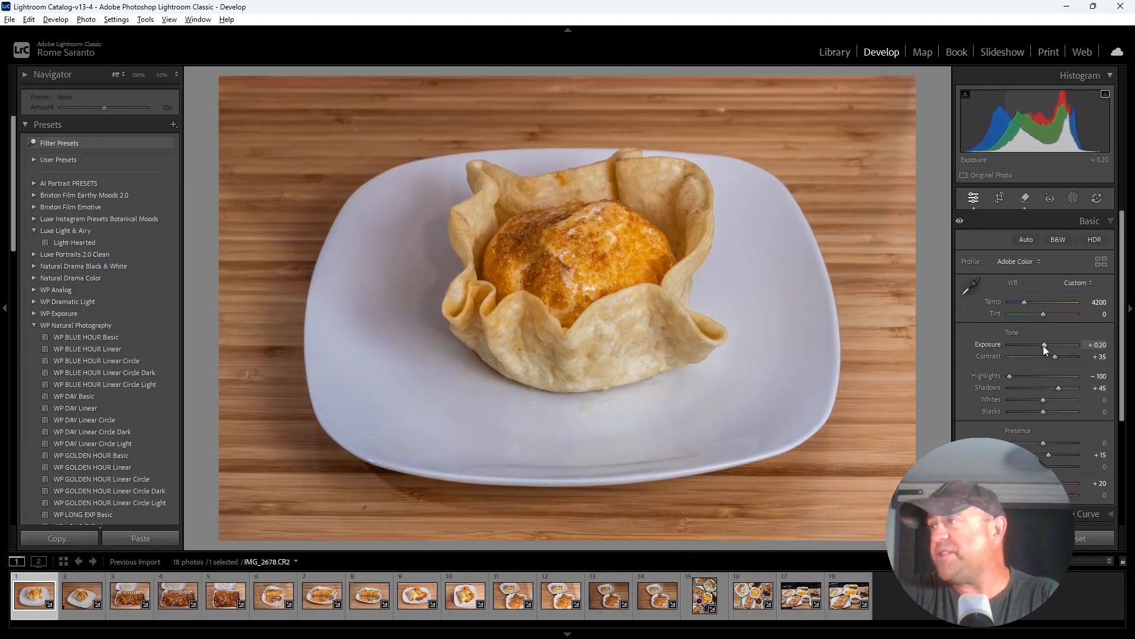
left_click(1046, 219)
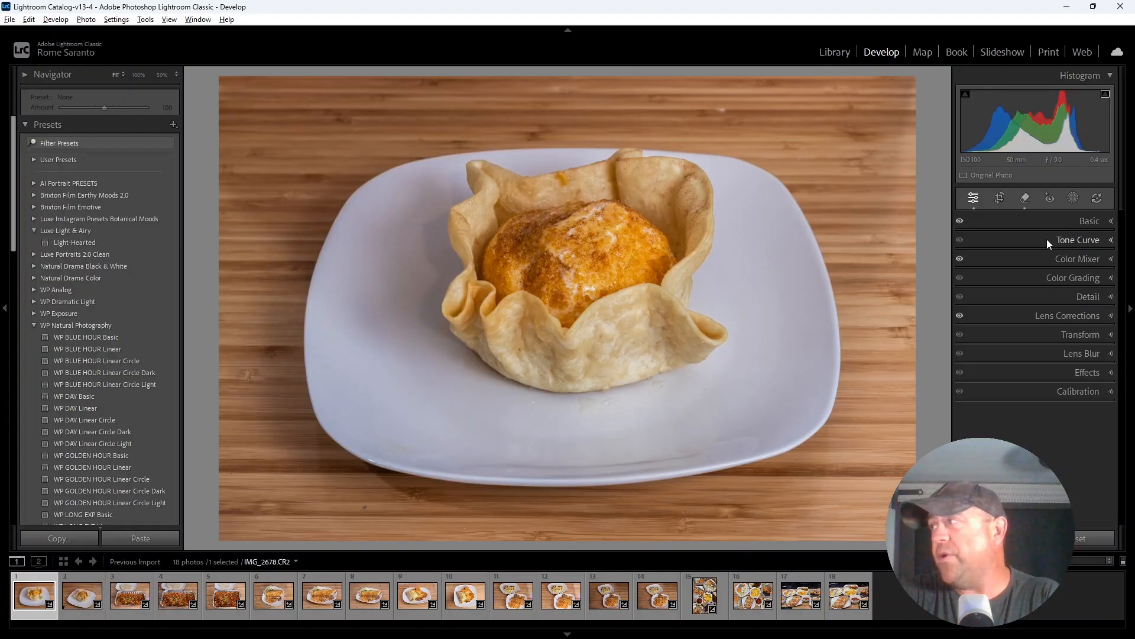
Brighten the midtones with a tone curve point at input 122 and output 140.
left_click(1047, 239)
left_click_drag(1032, 337, 1031, 327)
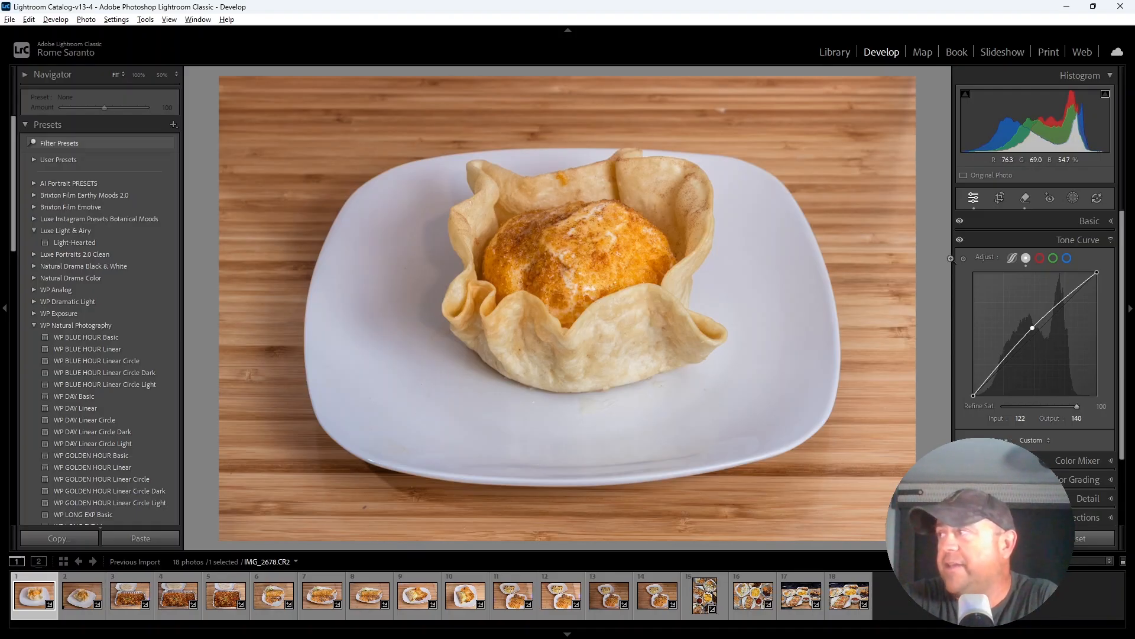
left_click(1048, 240)
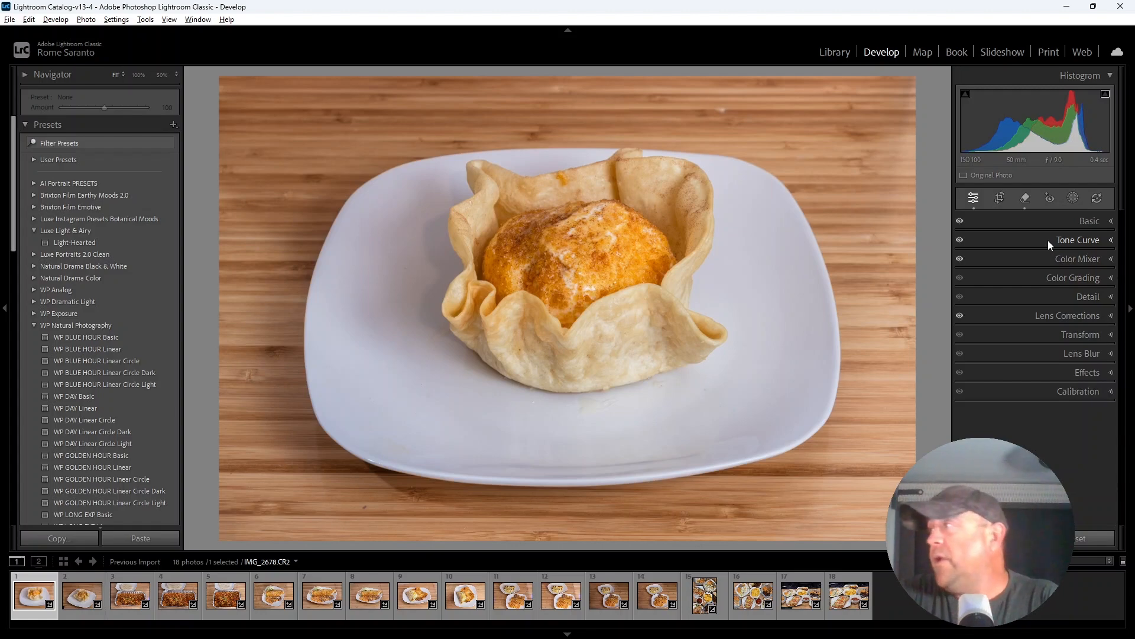
Try darkening the area around the dish with an inverted radial gradient mask at −0.40 exposure.
left_click(1076, 199)
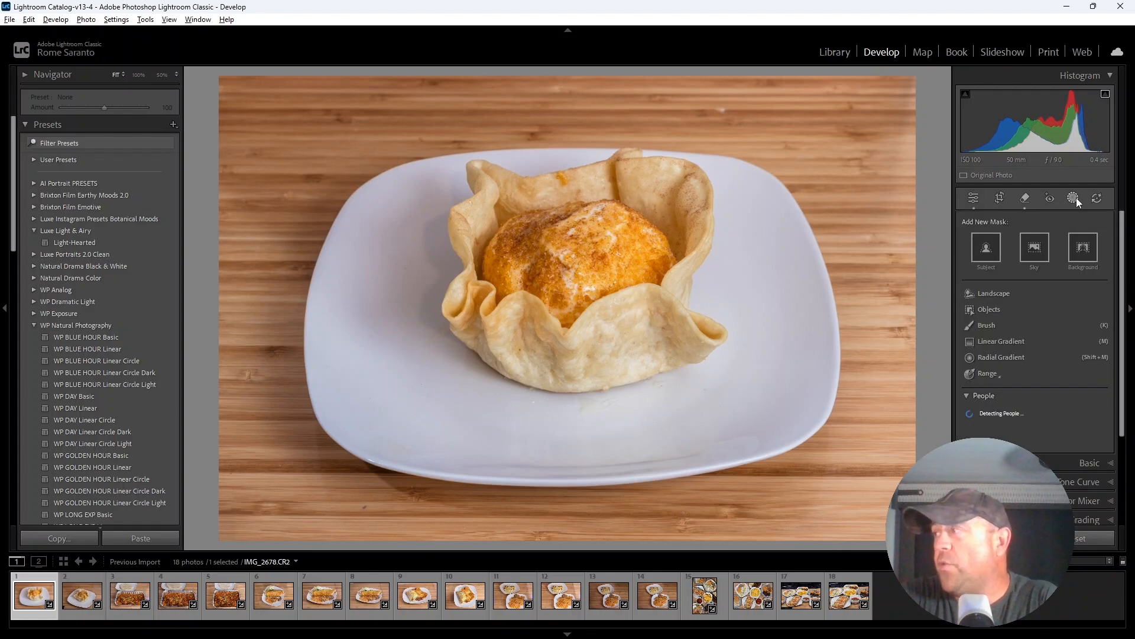
left_click(1009, 357)
left_click_drag(457, 263, 722, 456)
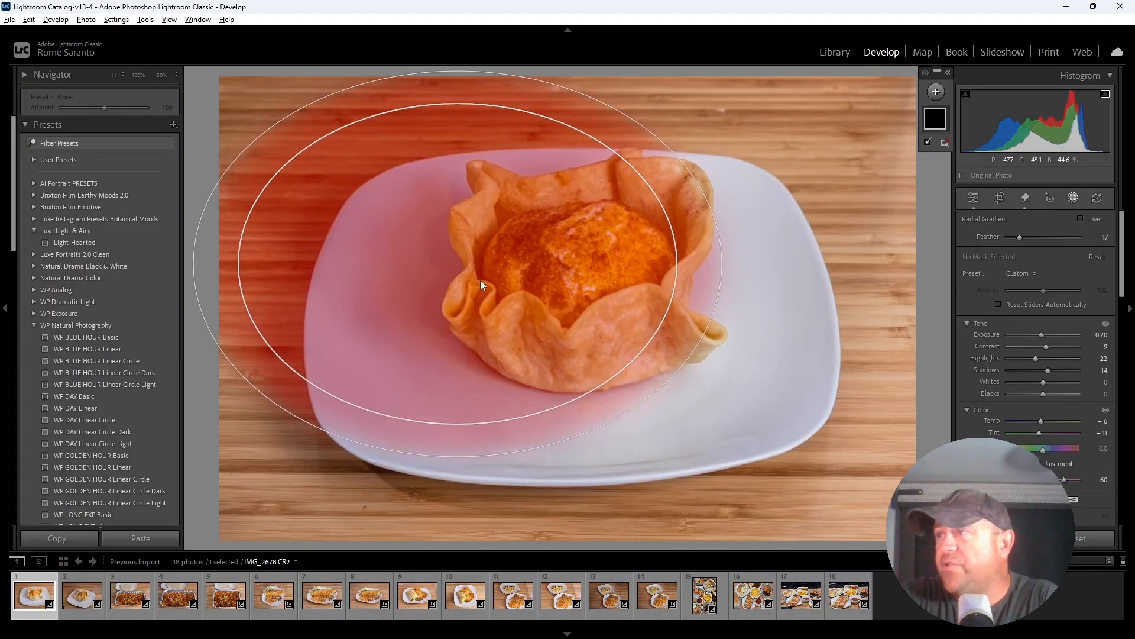
left_click_drag(522, 279, 646, 316)
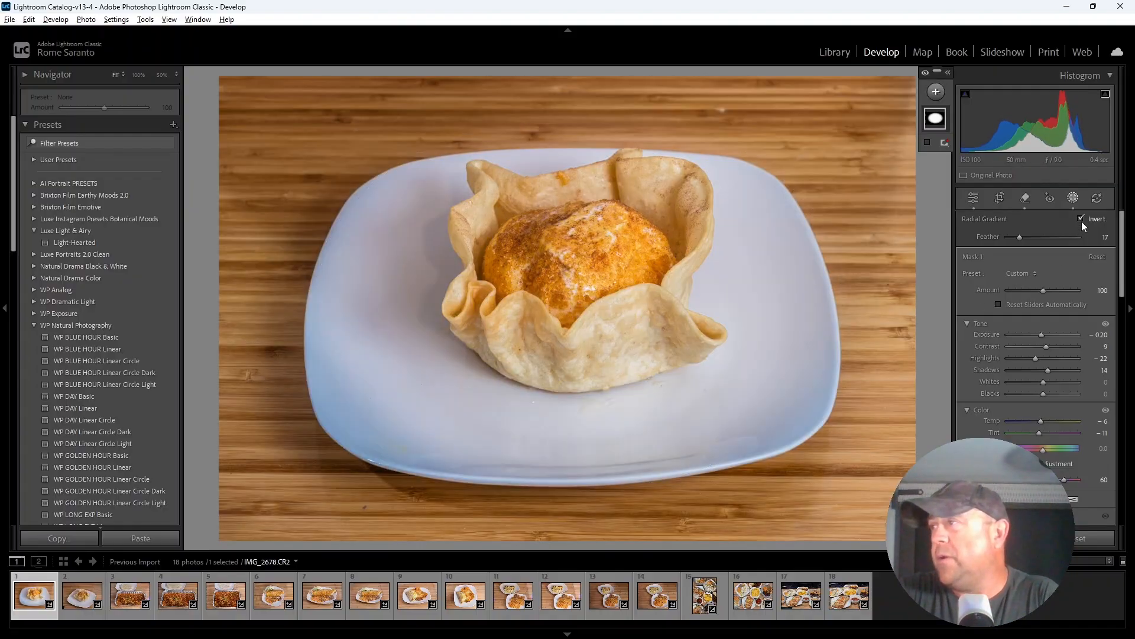
scroll(1045, 332, "down", 2)
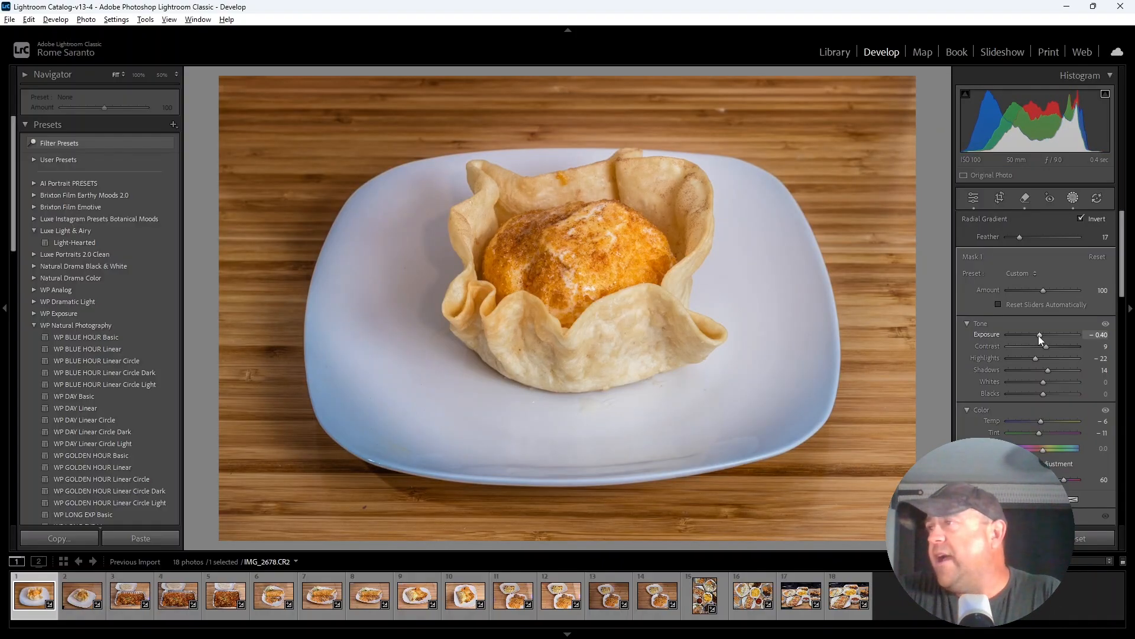
left_click(1073, 198)
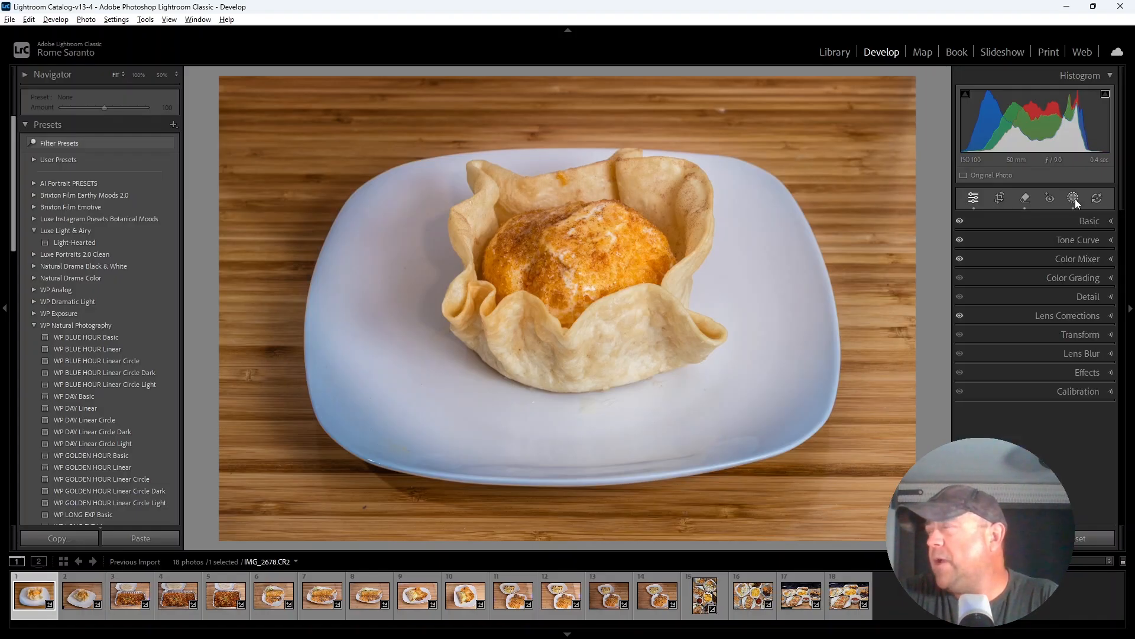
Delete the radial gradient mask from the photo.
left_click(1042, 372)
left_click(1041, 367)
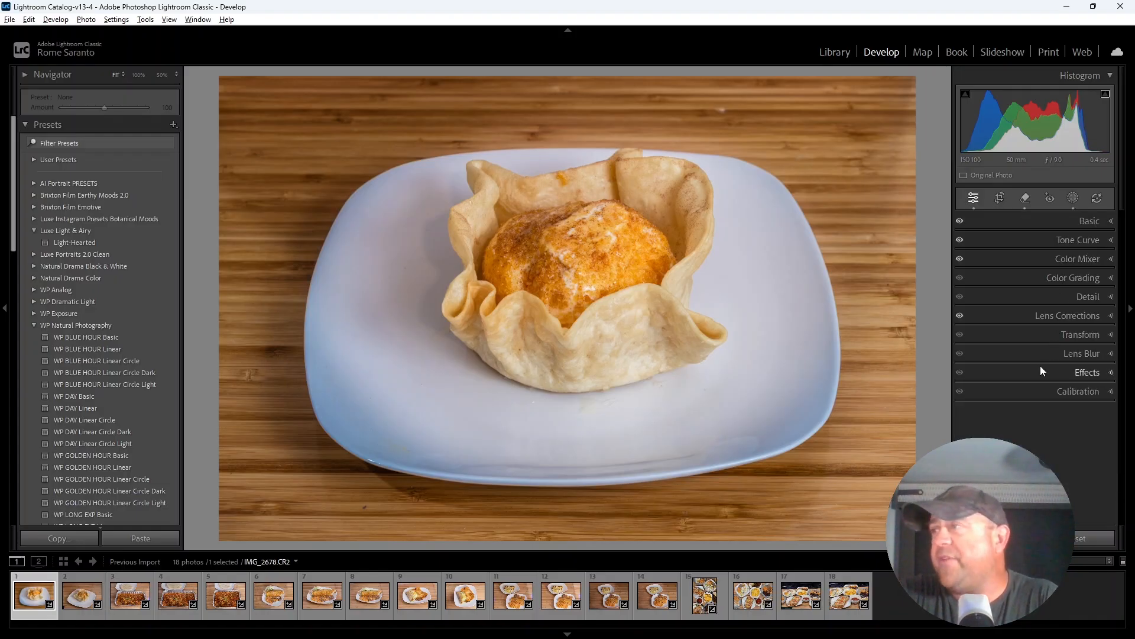
left_click(1075, 198)
right_click(935, 125)
left_click(982, 217)
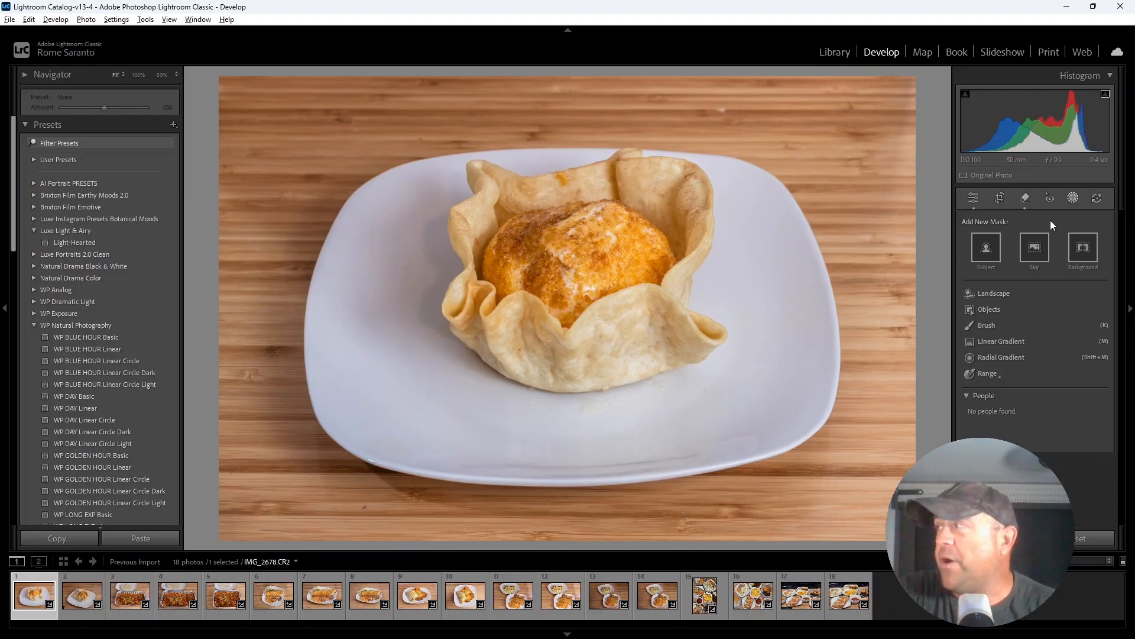
left_click(1078, 198)
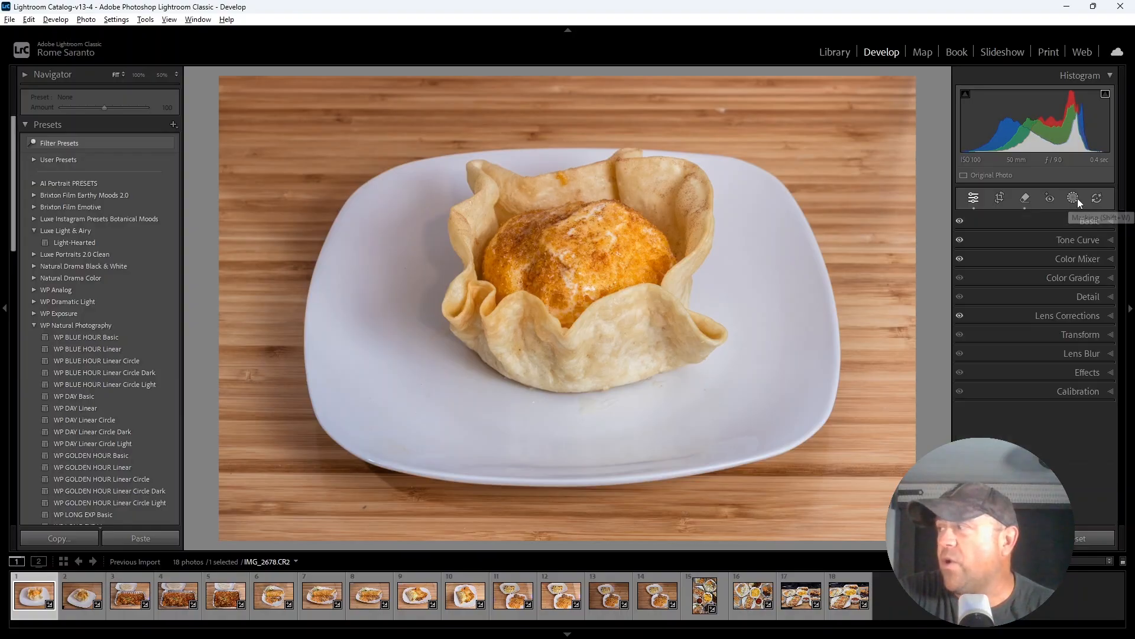
Try a post-crop vignette with an amount of −25 on the photo.
left_click(1059, 374)
key("Down")
key("Down")
key("Down")
key("Down")
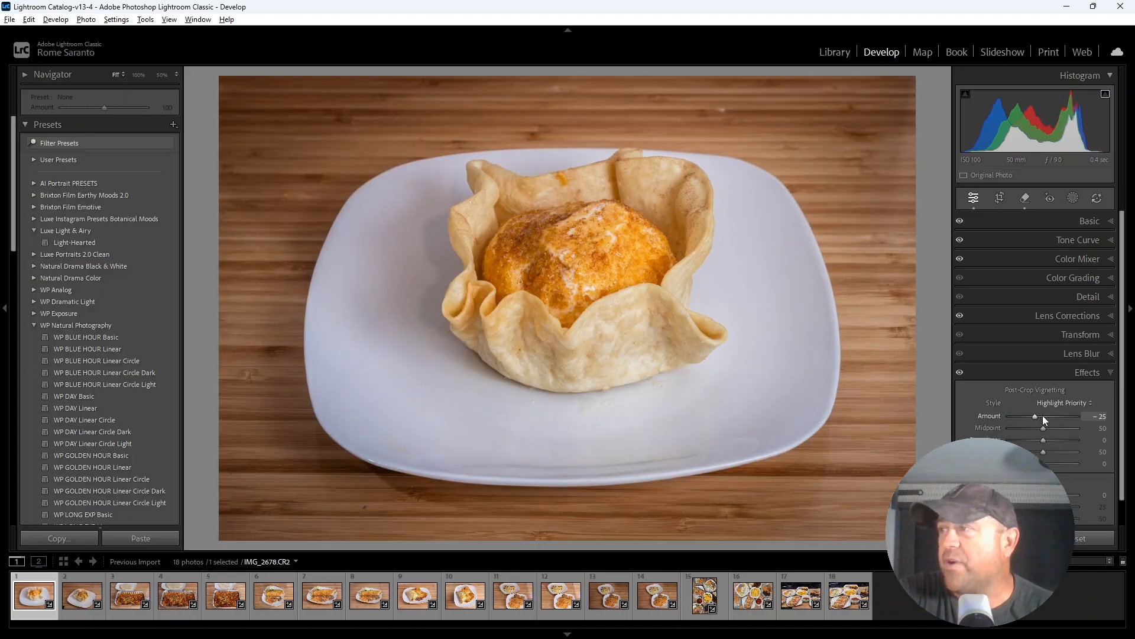
key("Up")
key("Up")
key("Up")
key("Up")
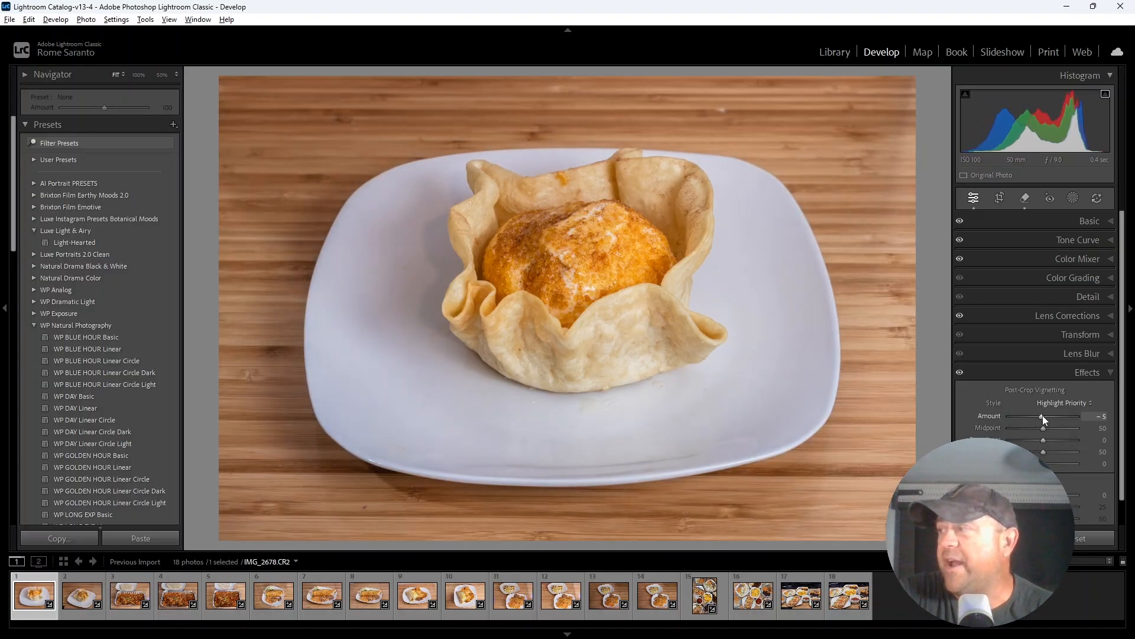
left_click(1039, 376)
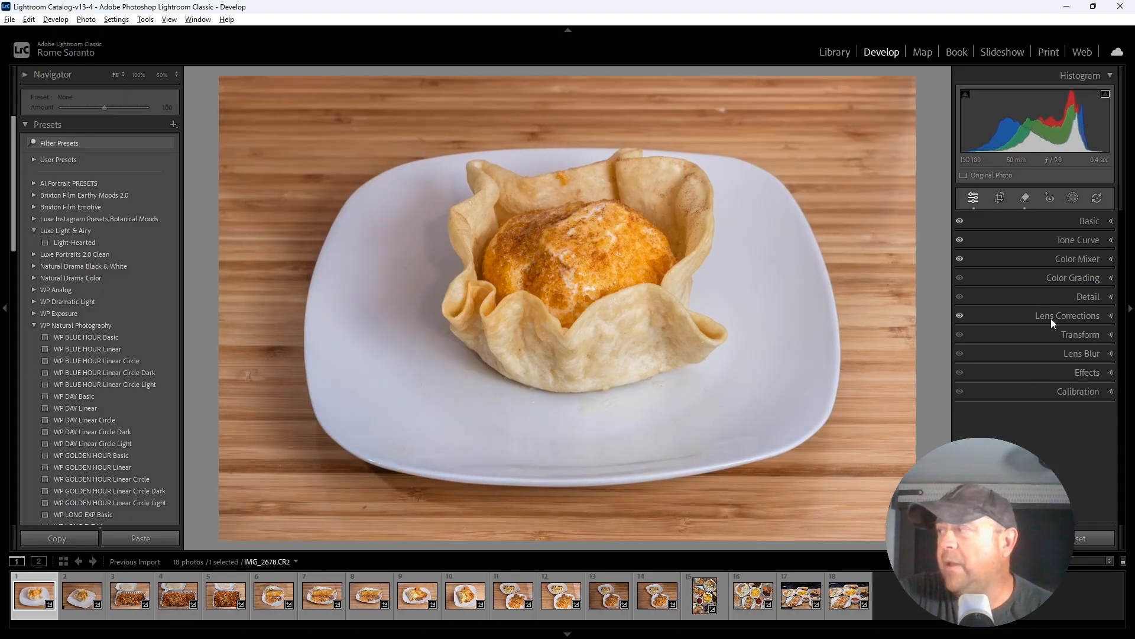
left_click(1052, 216)
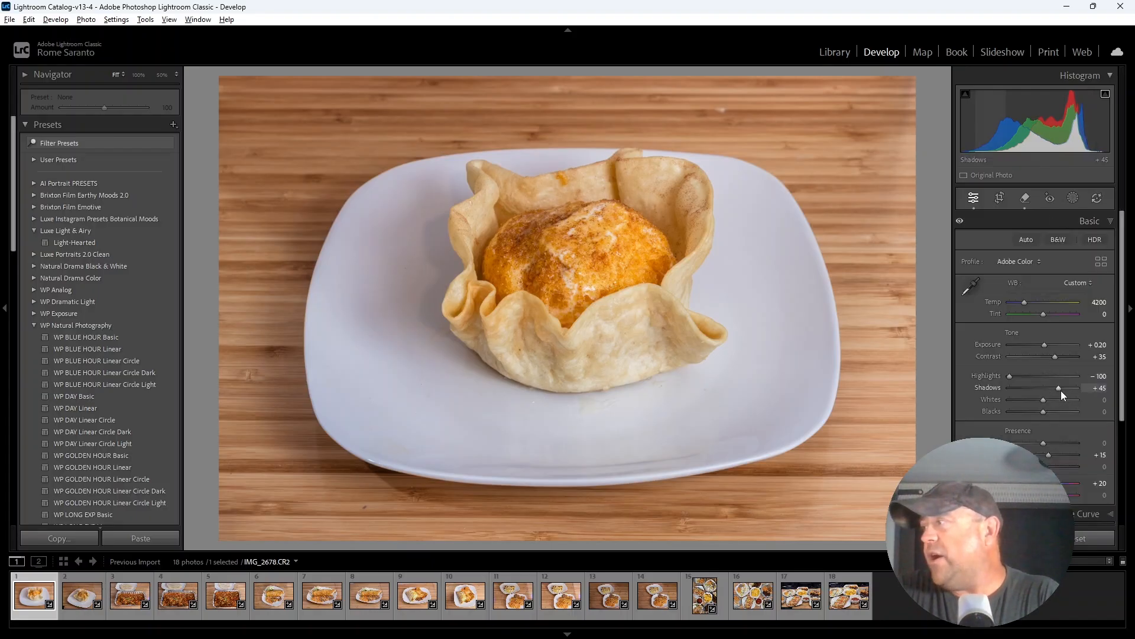
left_click(1036, 218)
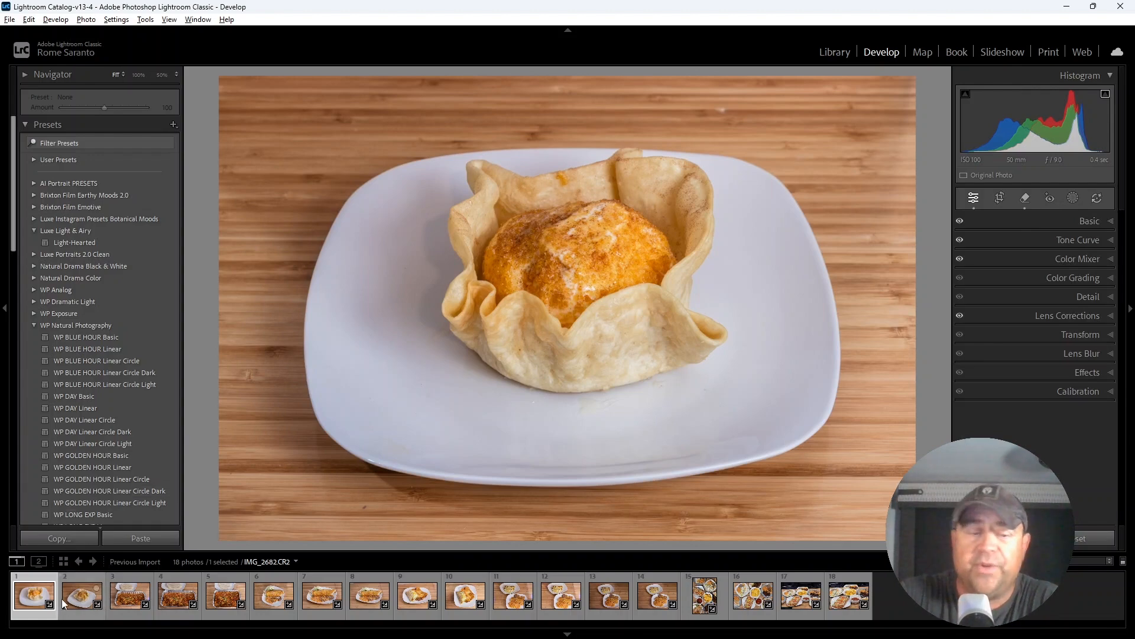
Add the second photo to the selection and synchronize all of the first photo's develop settings to it.
left_click(85, 578, "ctrl")
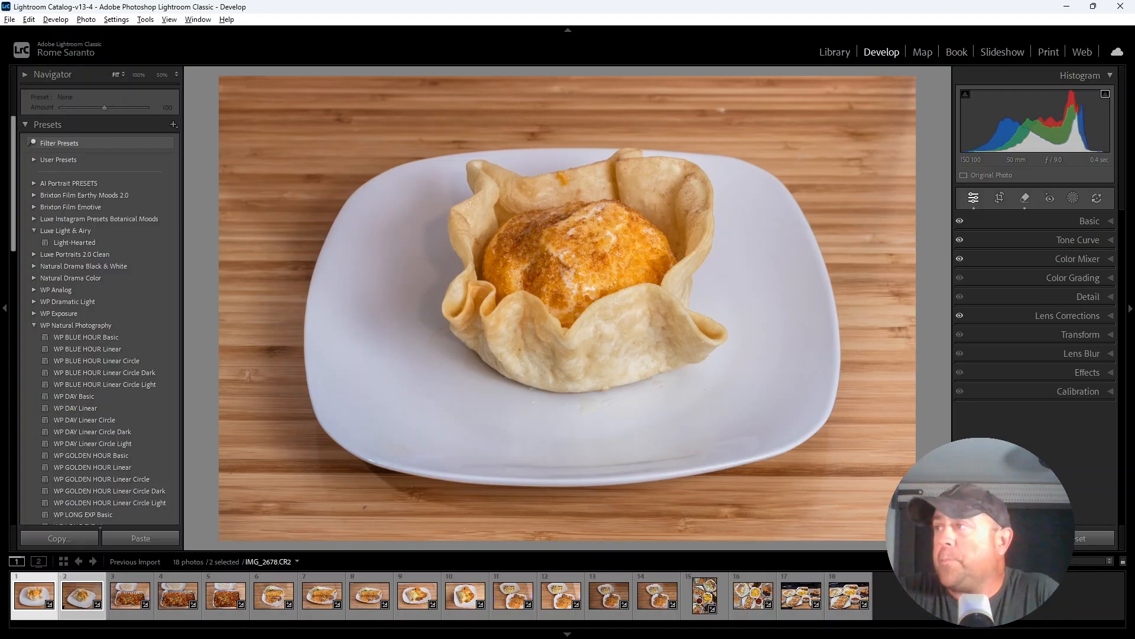
key("ctrl+shift+s")
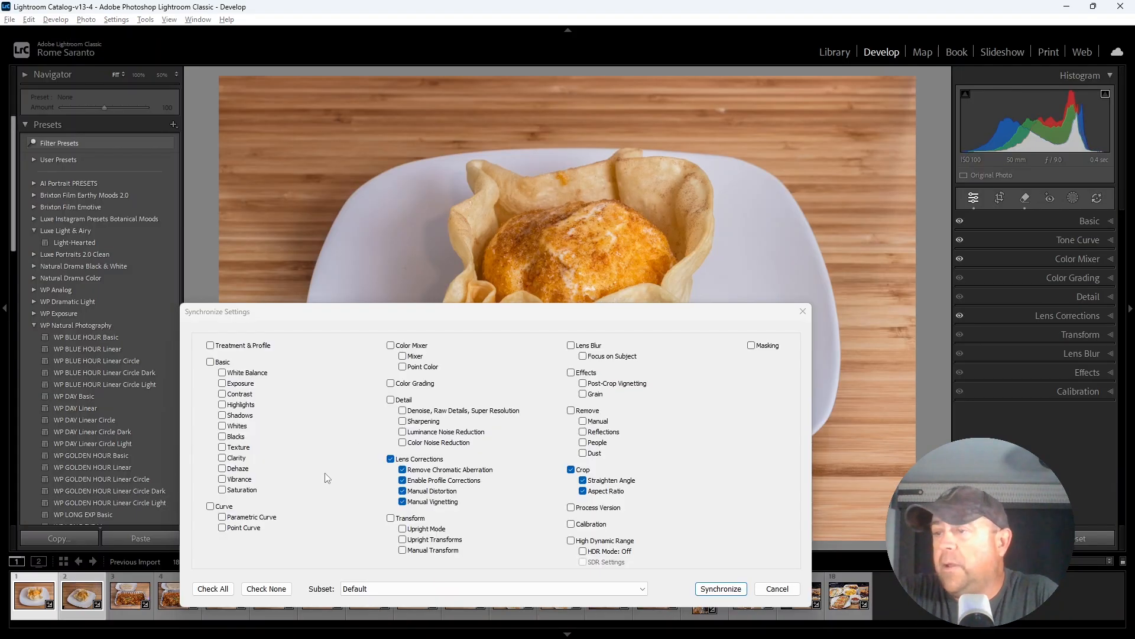
left_click(228, 593)
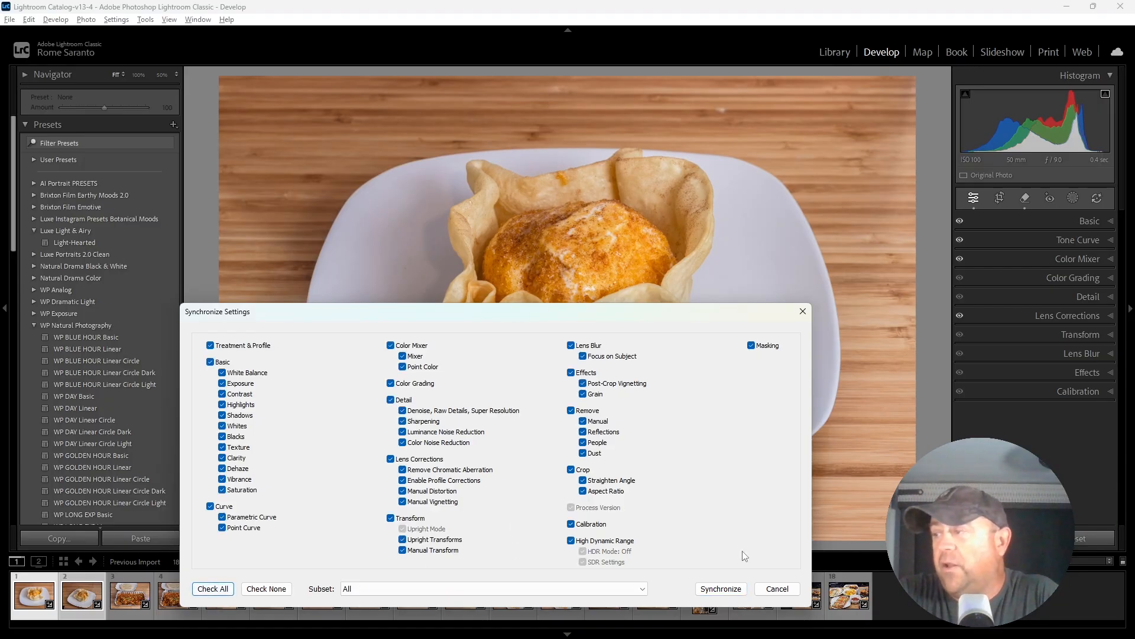
left_click(716, 589)
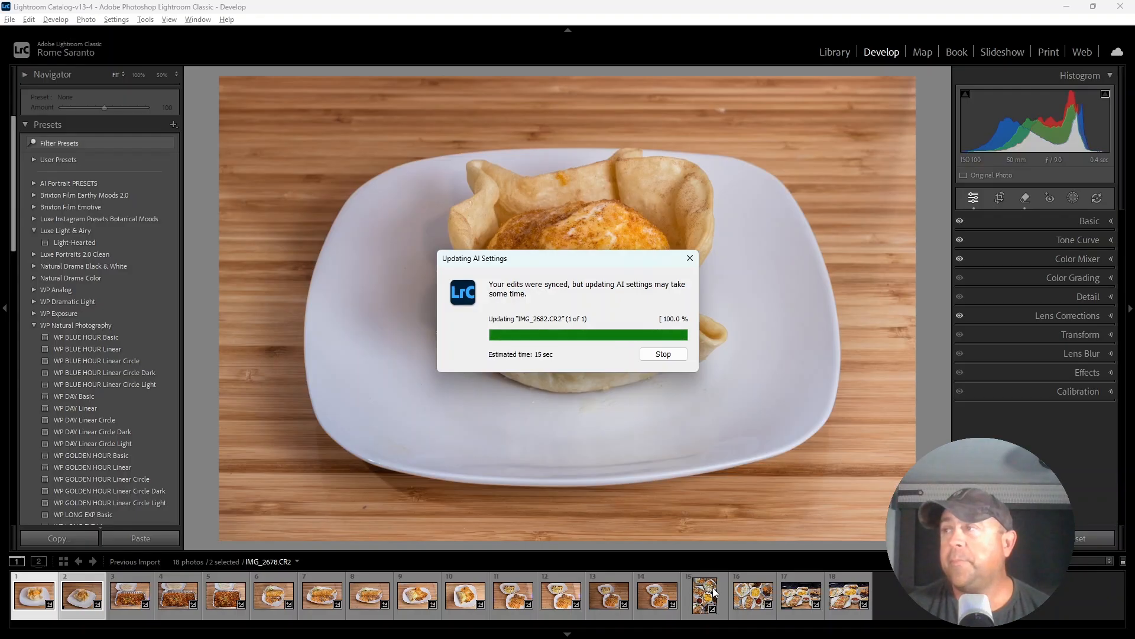
Open the second photo on its own and remove the dark object in the image's lower-left corner with generative AI.
left_click(84, 577)
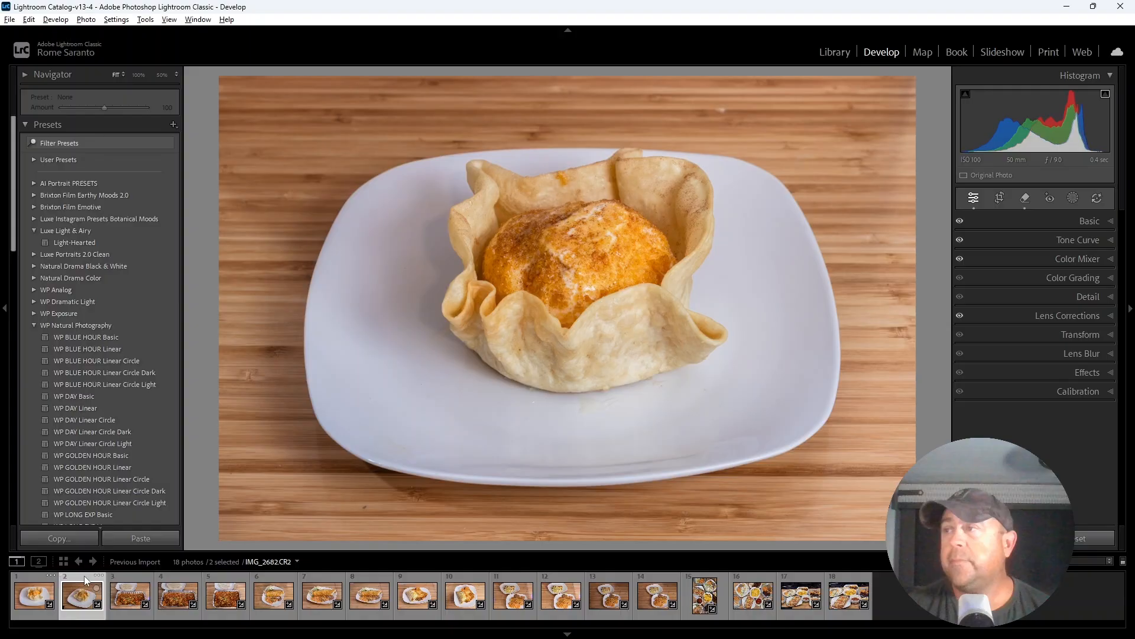
key("Right")
left_click(84, 580)
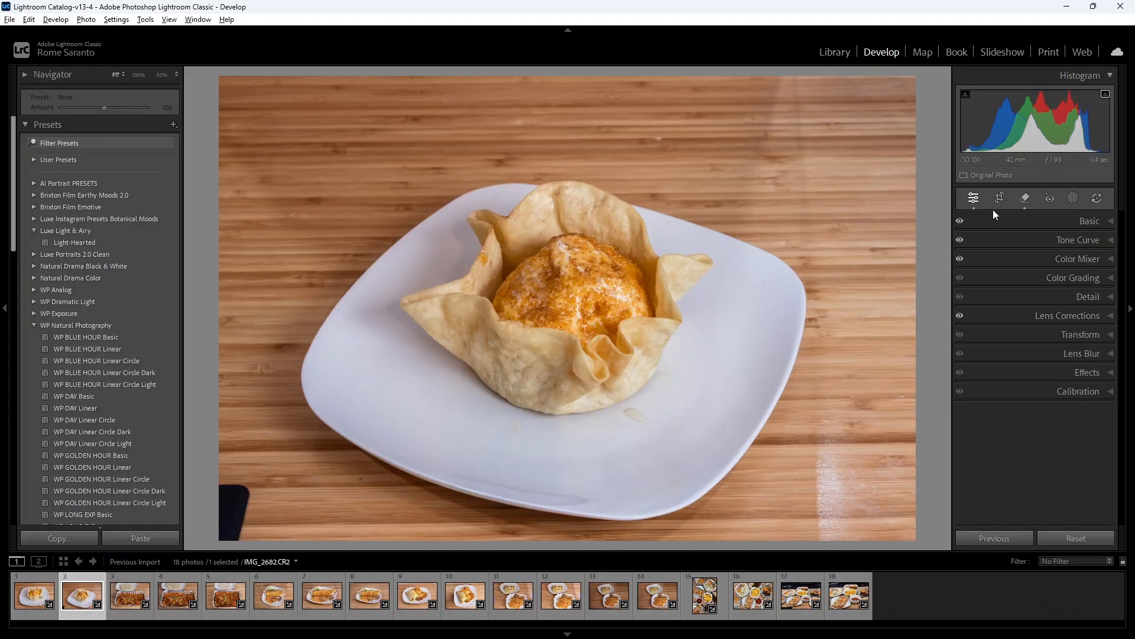
left_click(1003, 198)
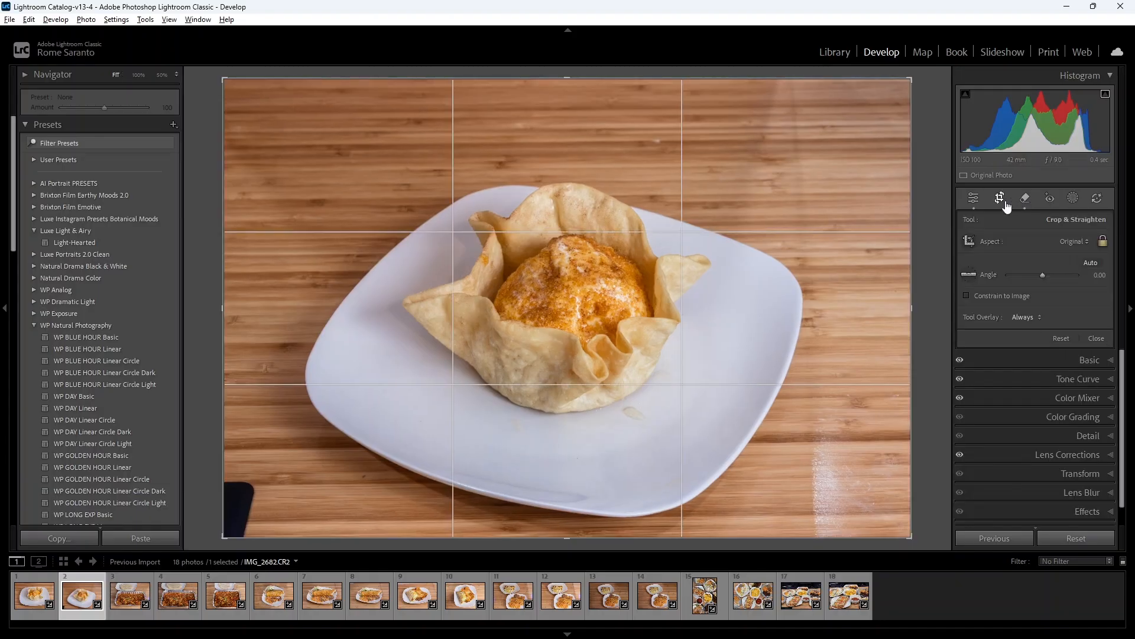
left_click(1000, 198)
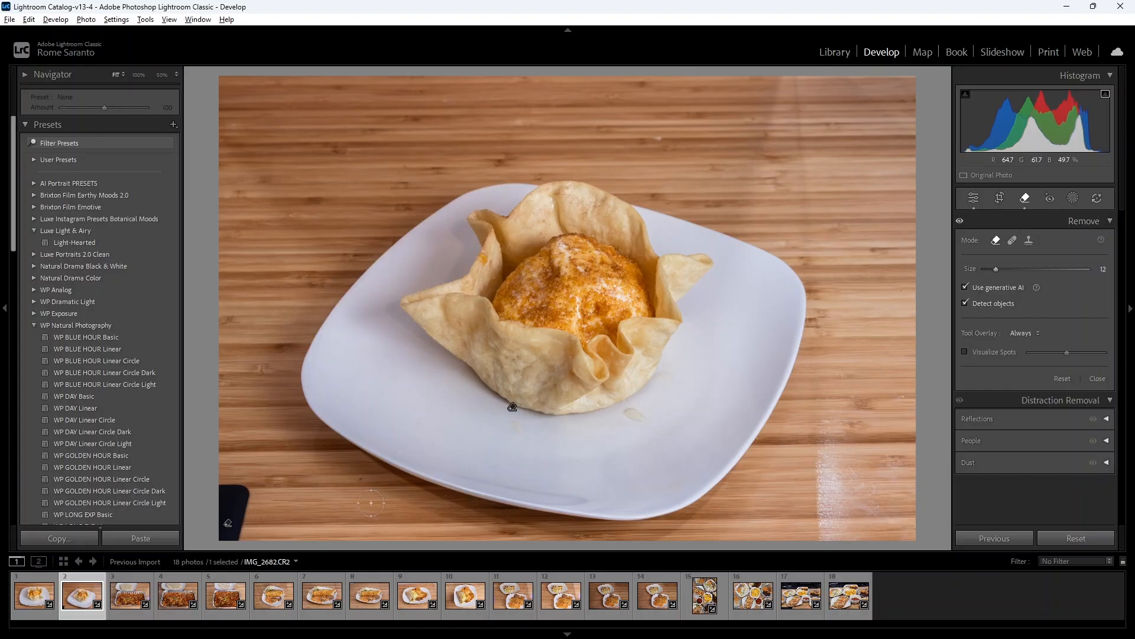
mouse_move(226, 493)
left_mouse_down()
mouse_move(247, 498)
mouse_move(232, 534)
mouse_move(223, 513)
mouse_move(221, 541)
left_mouse_up()
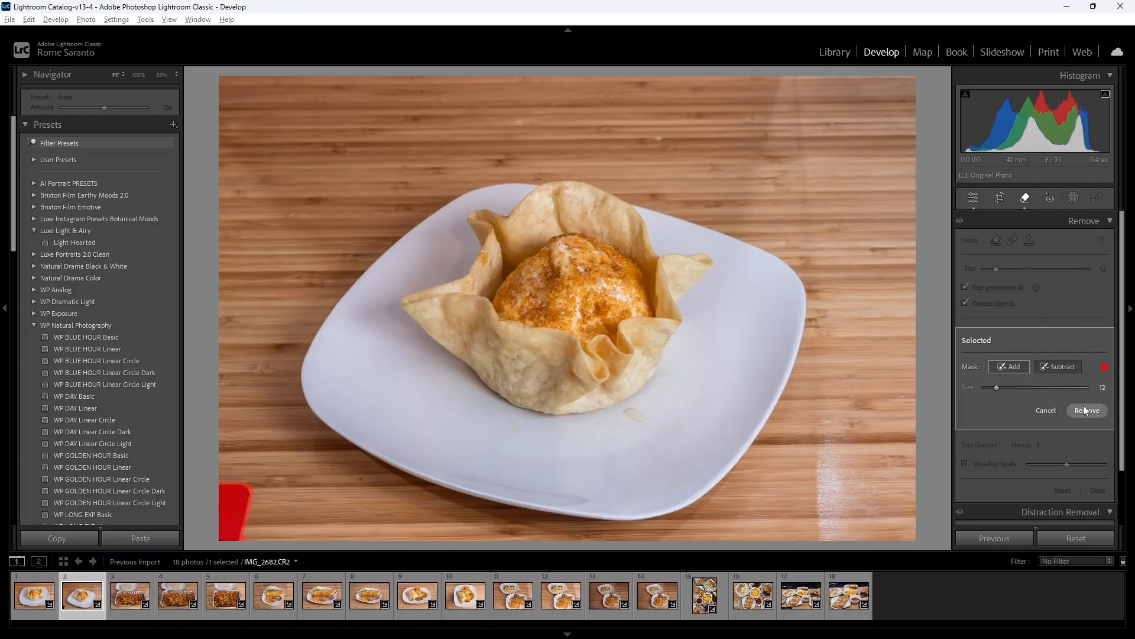
left_click(1085, 411)
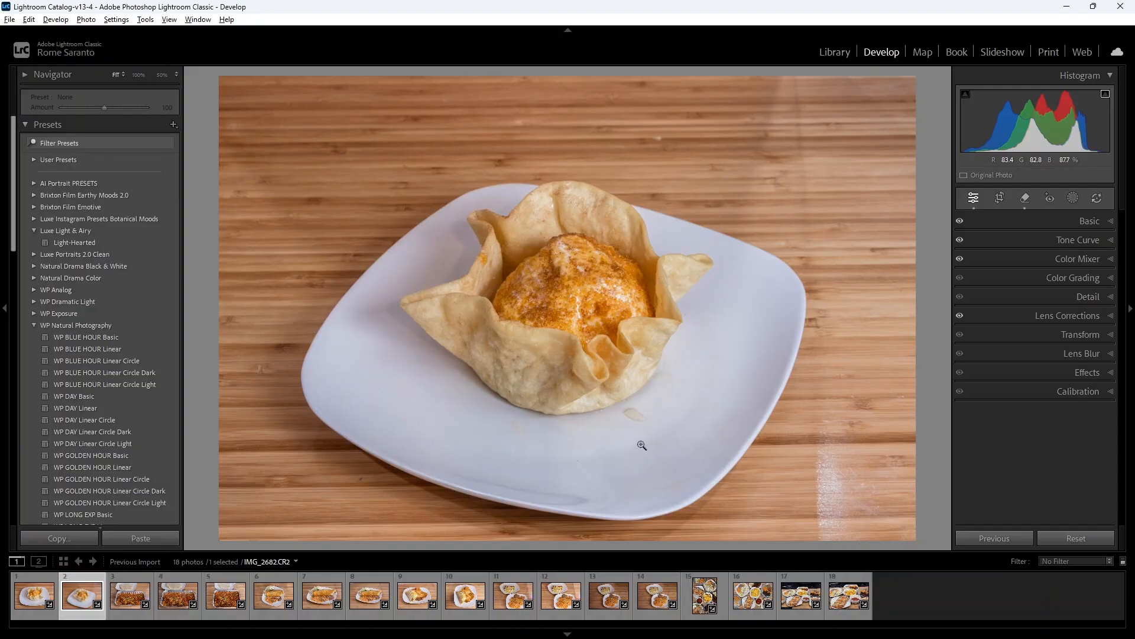
Remove the small crumb on the plate just below the tortilla bowl with generative AI.
left_click(1026, 200)
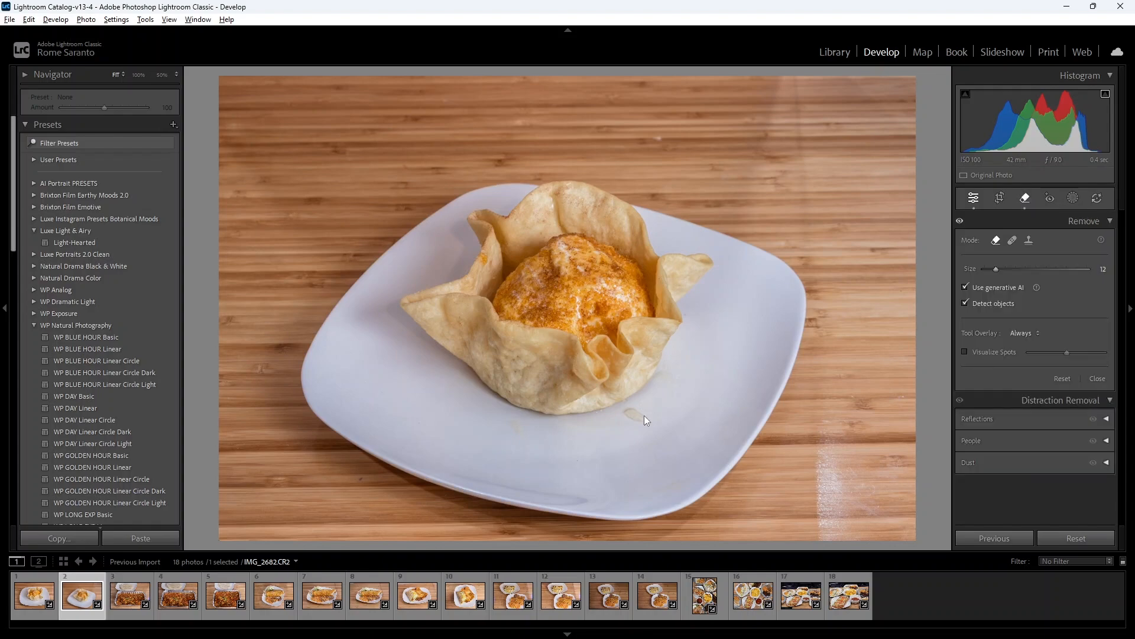
scroll(640, 415, "up", 1)
left_click(634, 415)
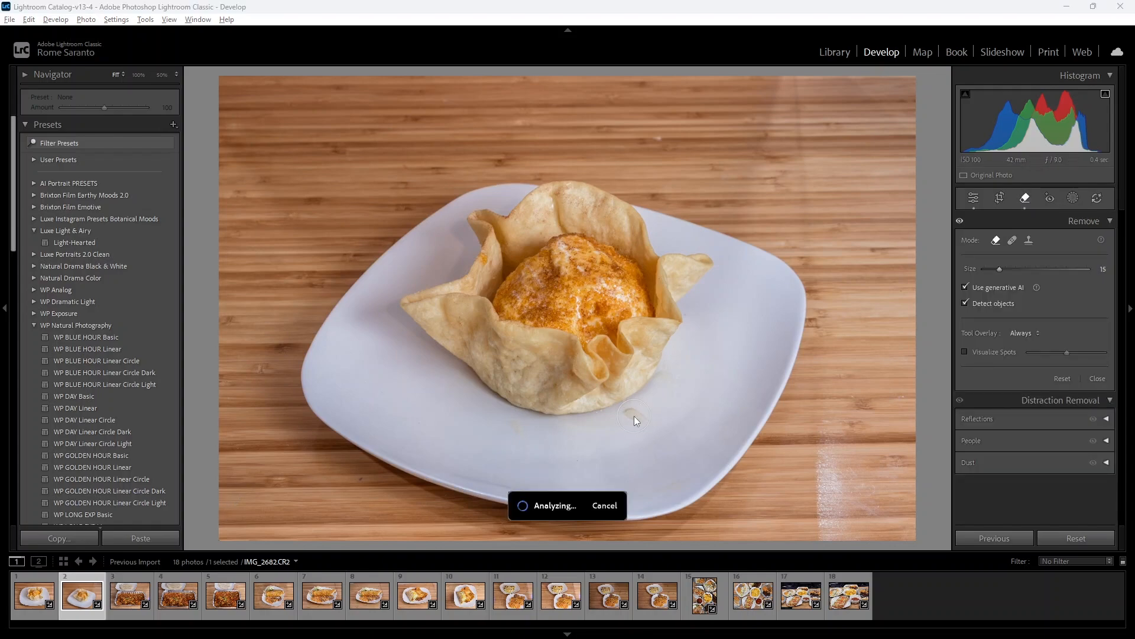
left_click(1100, 409)
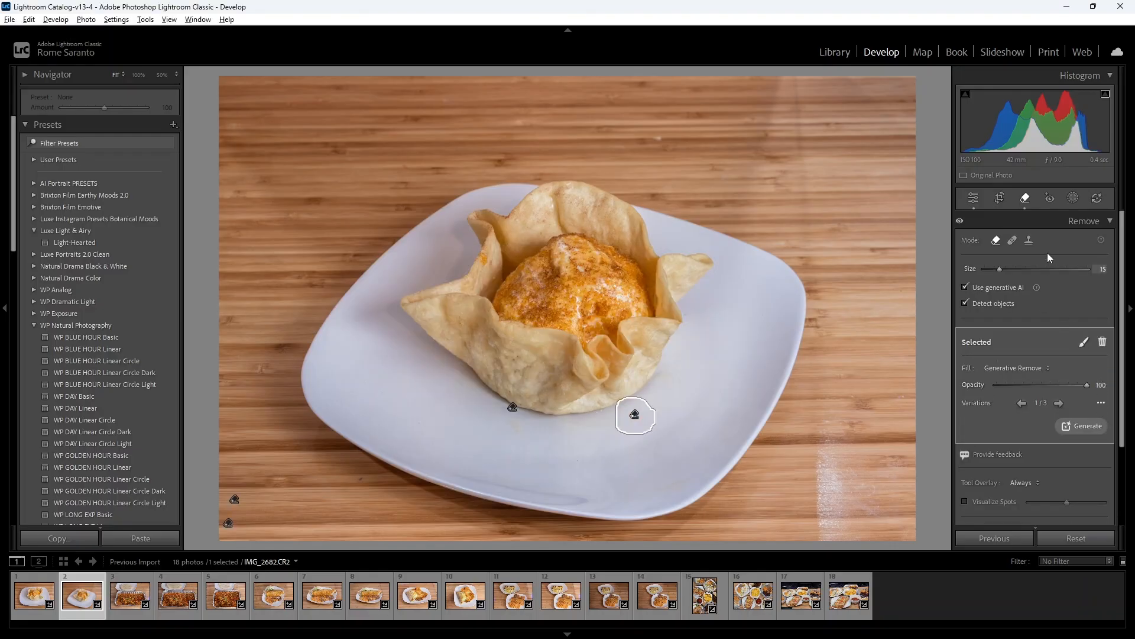
left_click(1025, 199)
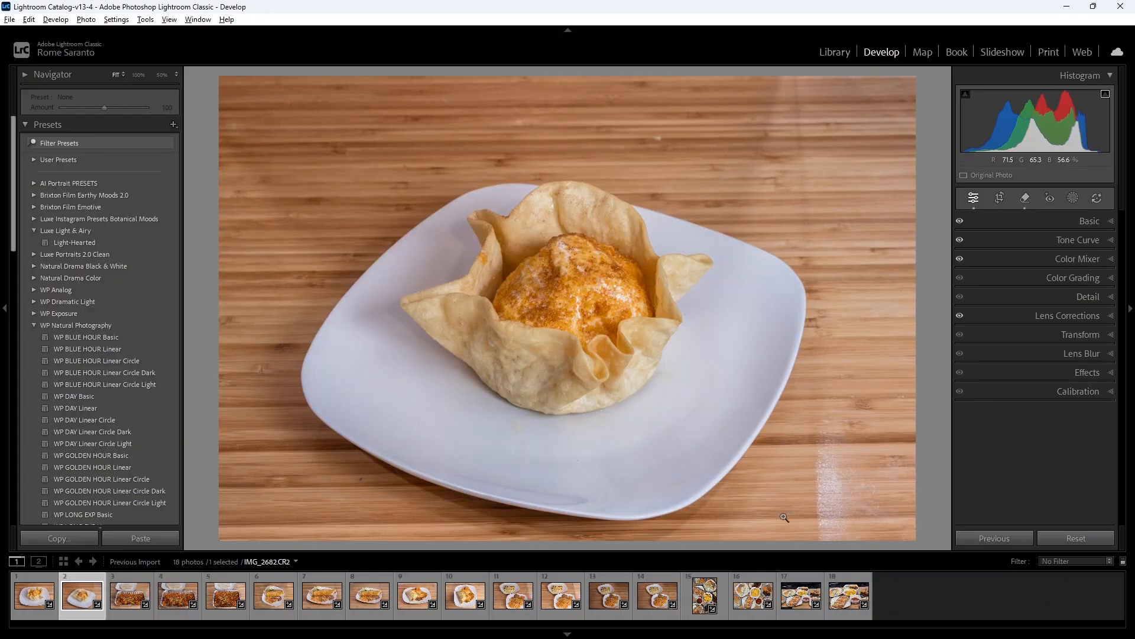
Add a linear gradient mask across the photo's lower-right corner and set its highlights to −100.
left_click(1073, 199)
left_click(992, 343)
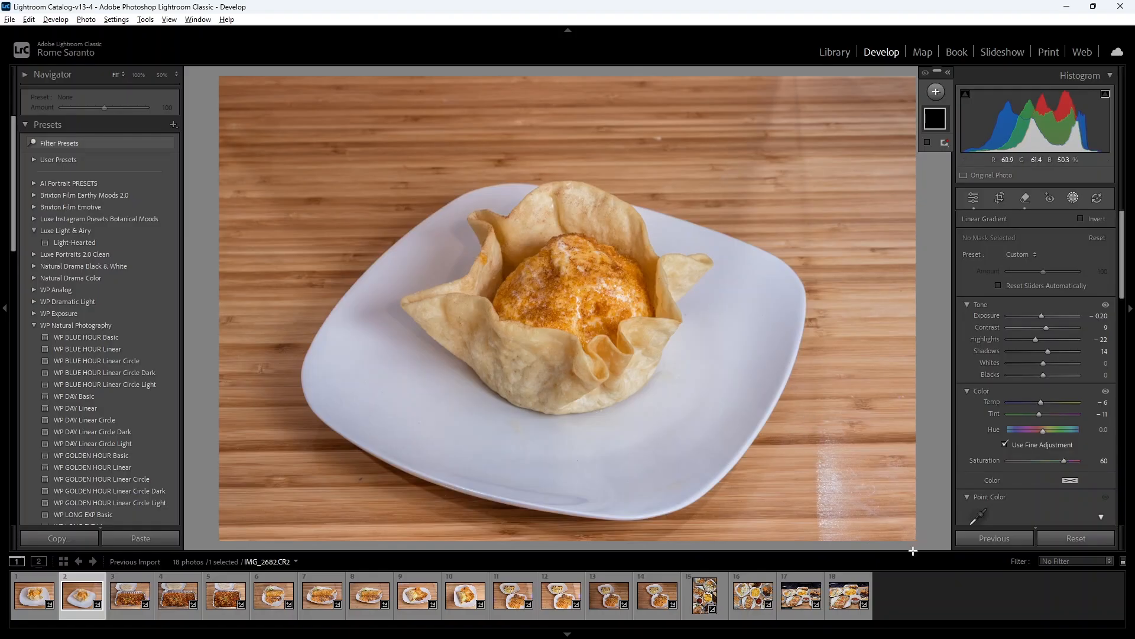
left_click_drag(894, 527, 757, 405)
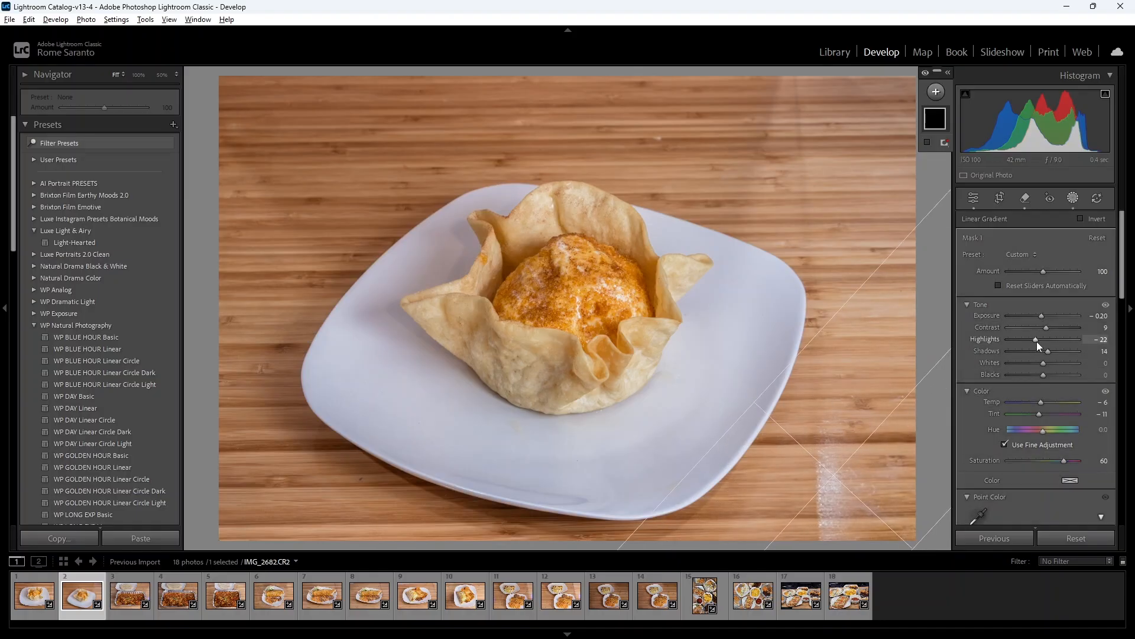
left_click_drag(1037, 342, 1012, 342)
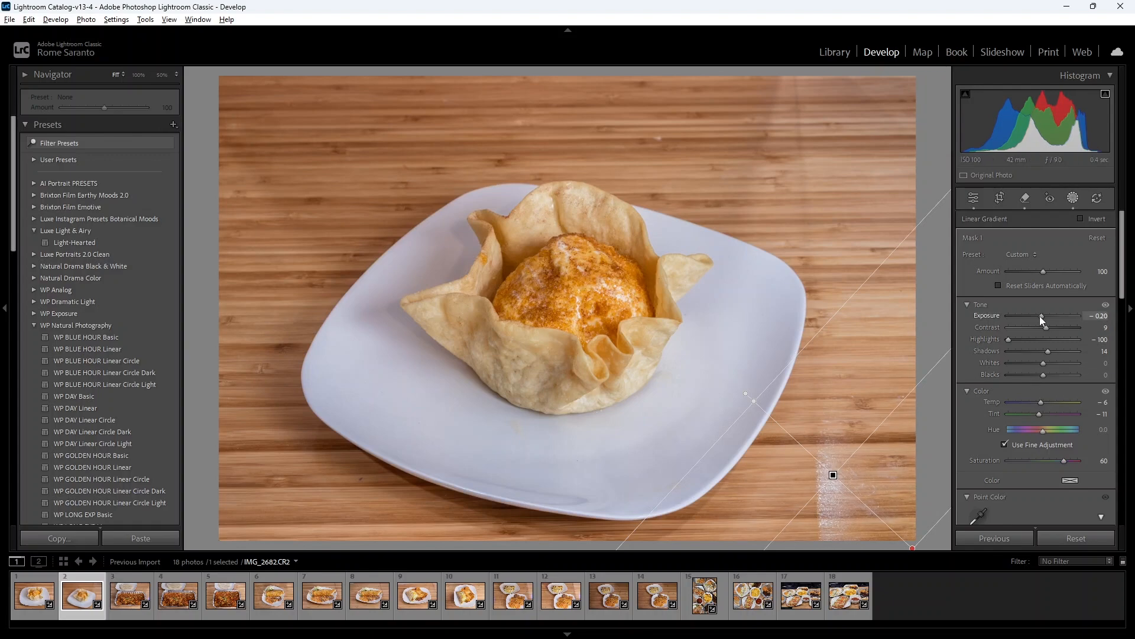
Try an exposure of −0.90 on the gradient mask, and reset the mask's exposure and highlights to their defaults.
scroll(1039, 316, "down", 7)
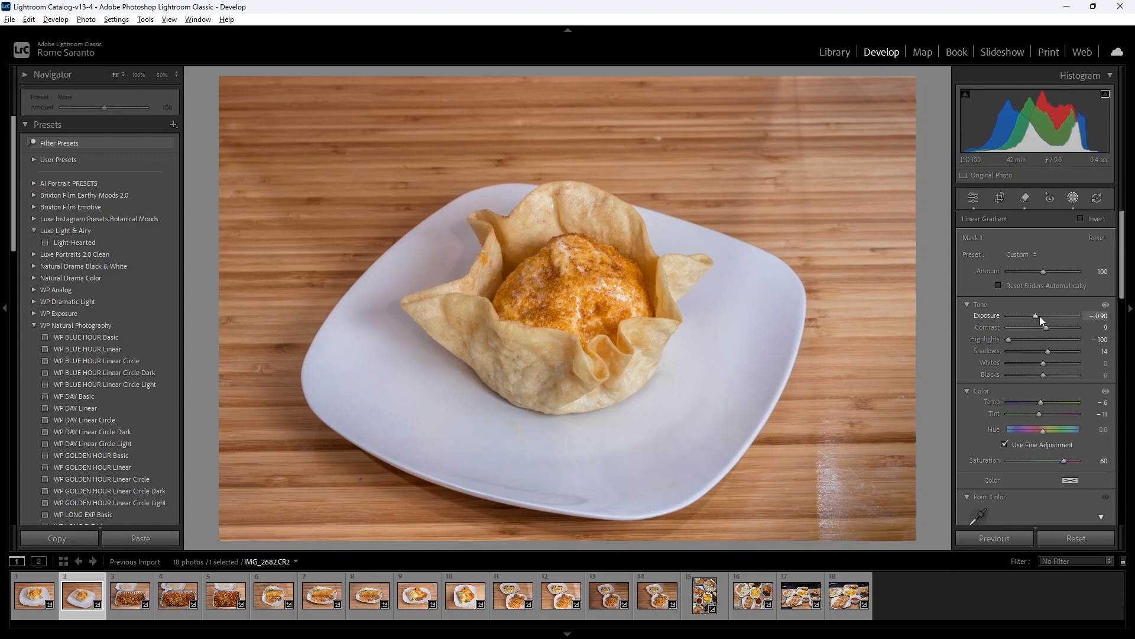
scroll(1040, 316, "up", 7)
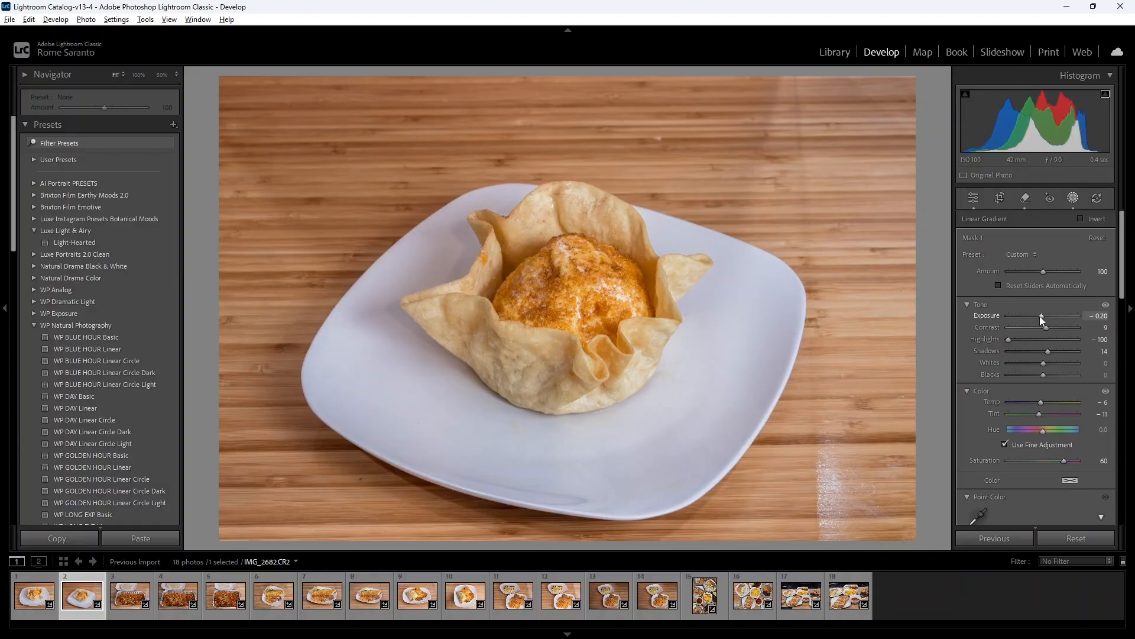
double_click(1043, 317)
double_click(1009, 340)
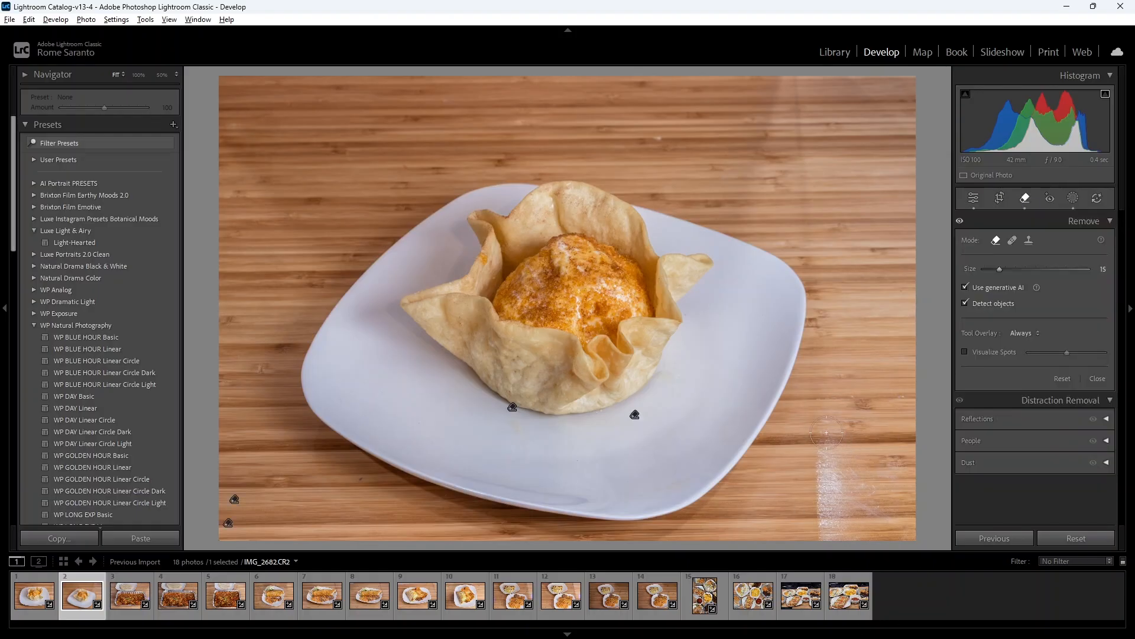
Remove the vertical glare on the wooden table in the photo's lower-right area with generative AI.
mouse_move(821, 432)
left_mouse_down()
mouse_move(822, 539)
mouse_move(838, 539)
mouse_move(857, 533)
mouse_move(864, 502)
mouse_move(843, 434)
left_mouse_up()
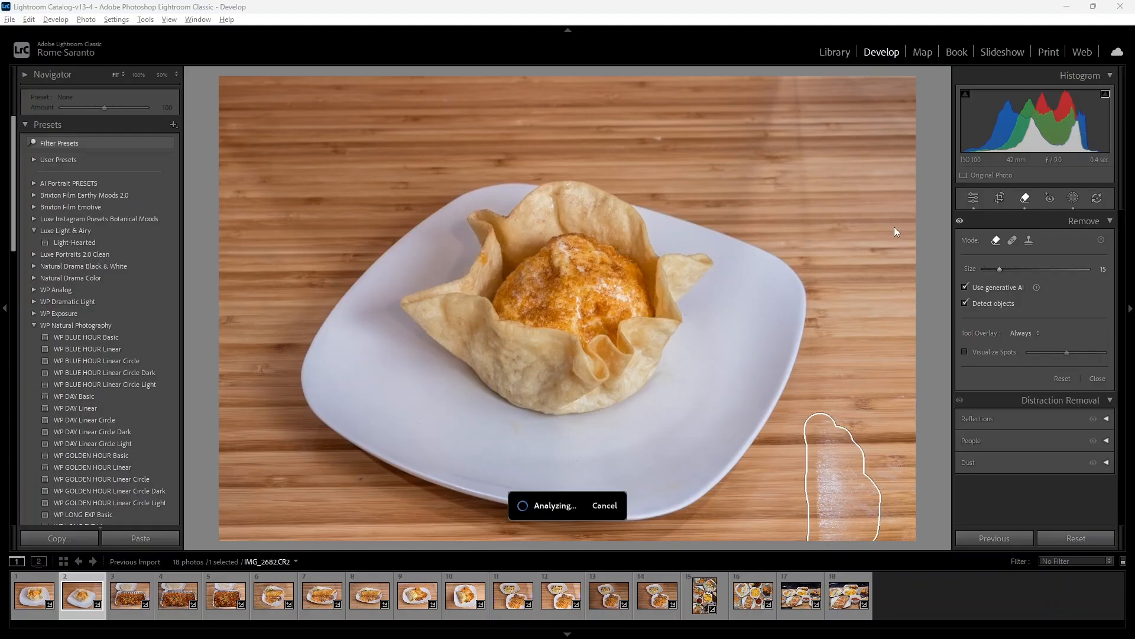
left_click(1088, 411)
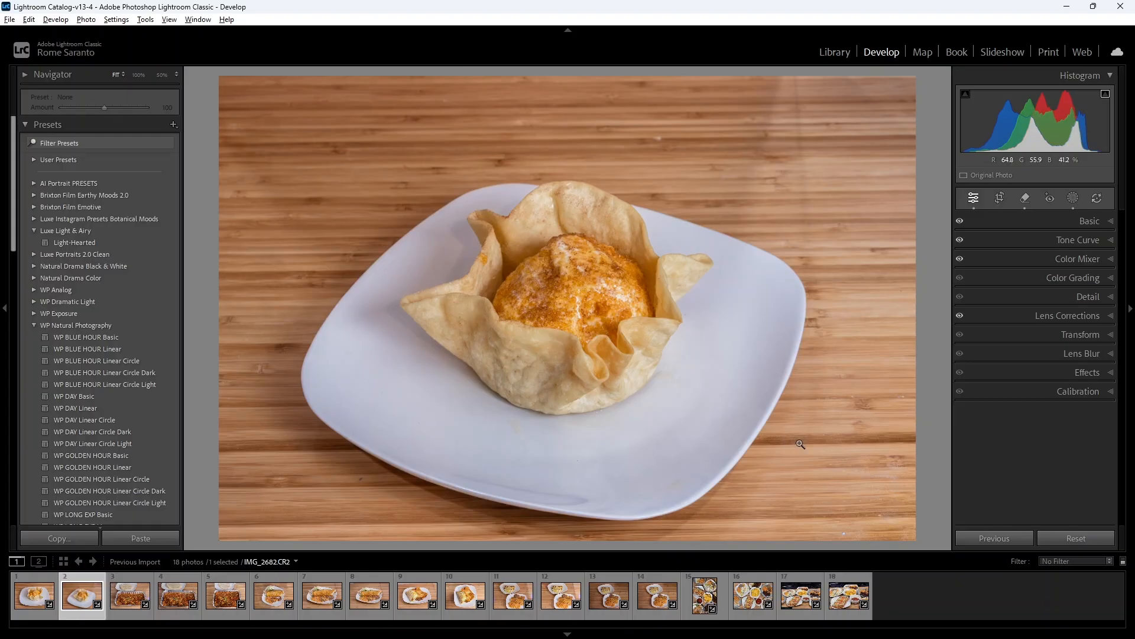
Raise the midtone point of the tone curve to input 113, output 147.
left_click(1033, 240)
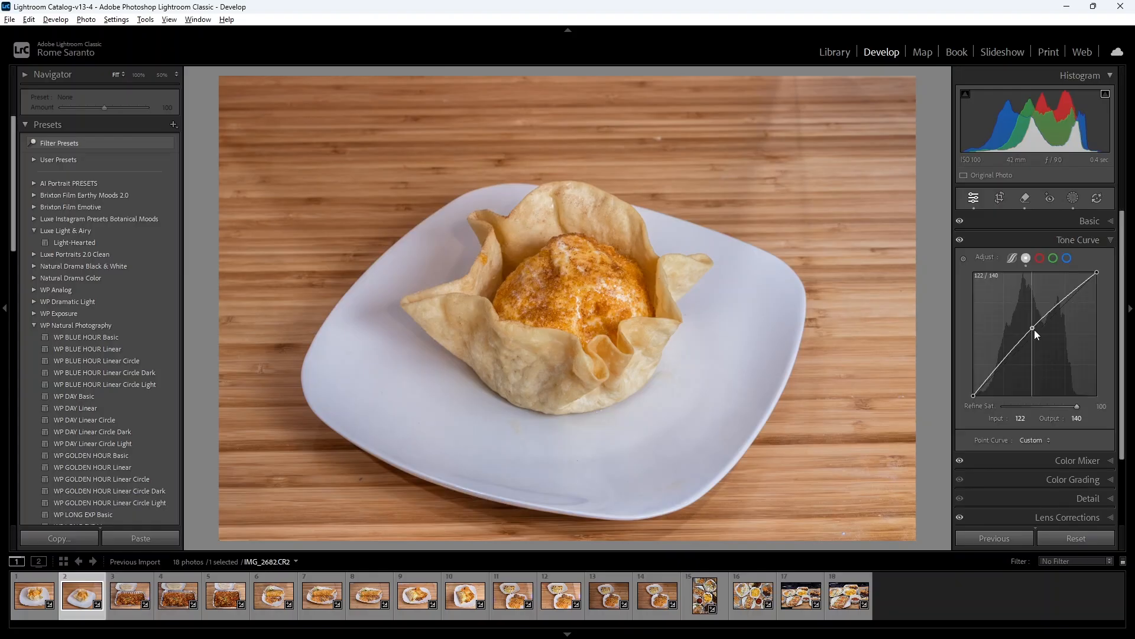
left_click_drag(1033, 329, 1028, 324)
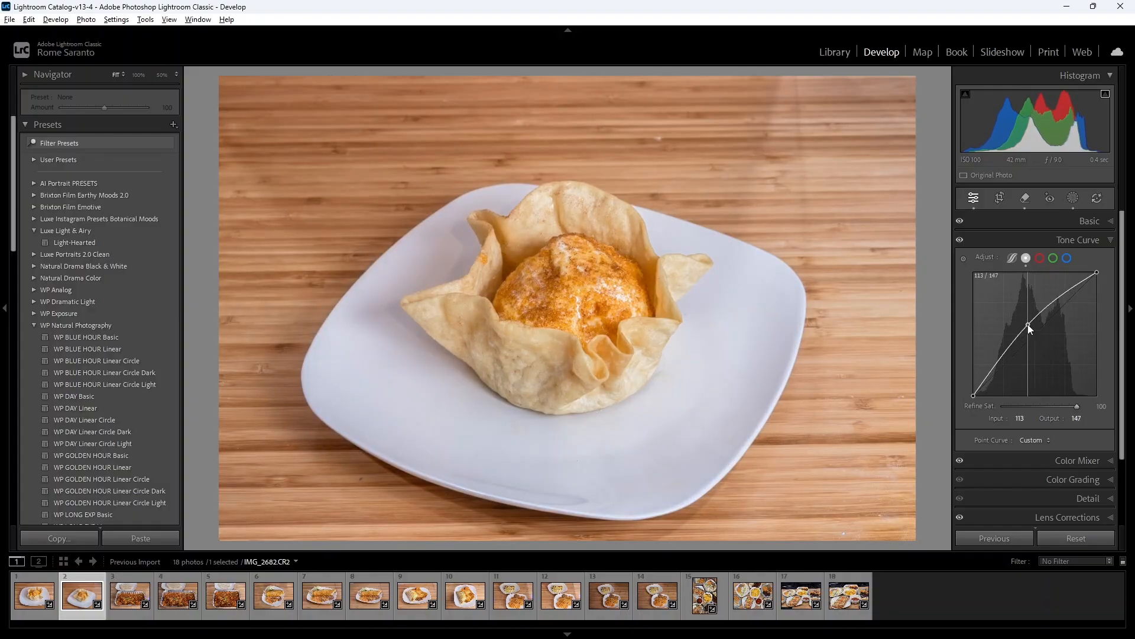
left_click(1042, 240)
Set the photo's overall exposure to +0.10.
left_click(1044, 219)
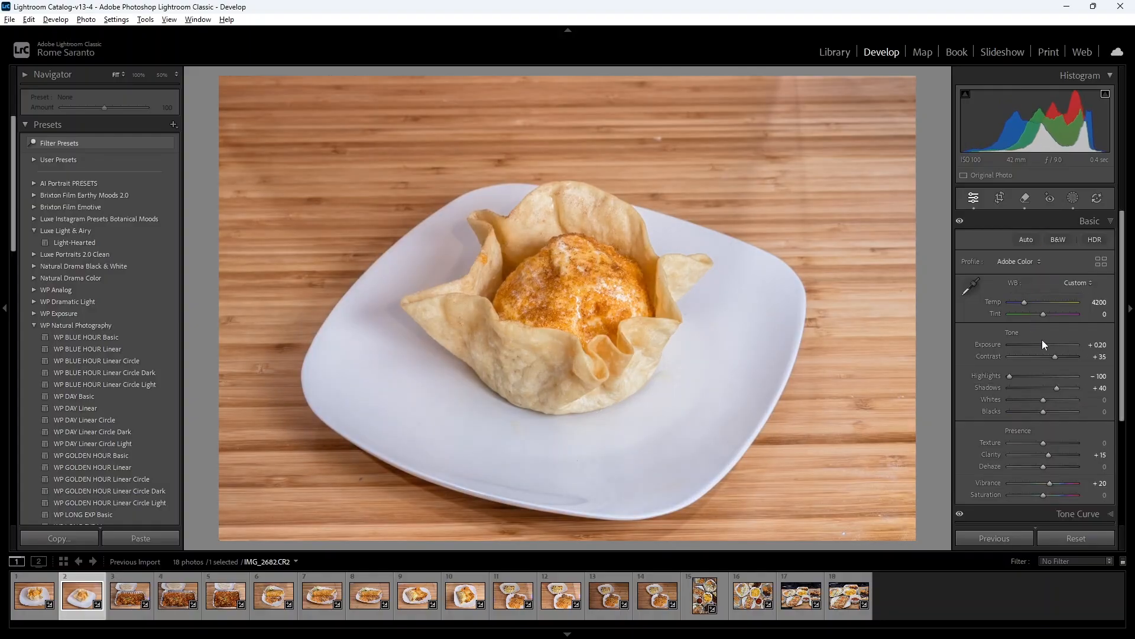
scroll(1042, 343, "down", 2)
key("Down")
key("Up")
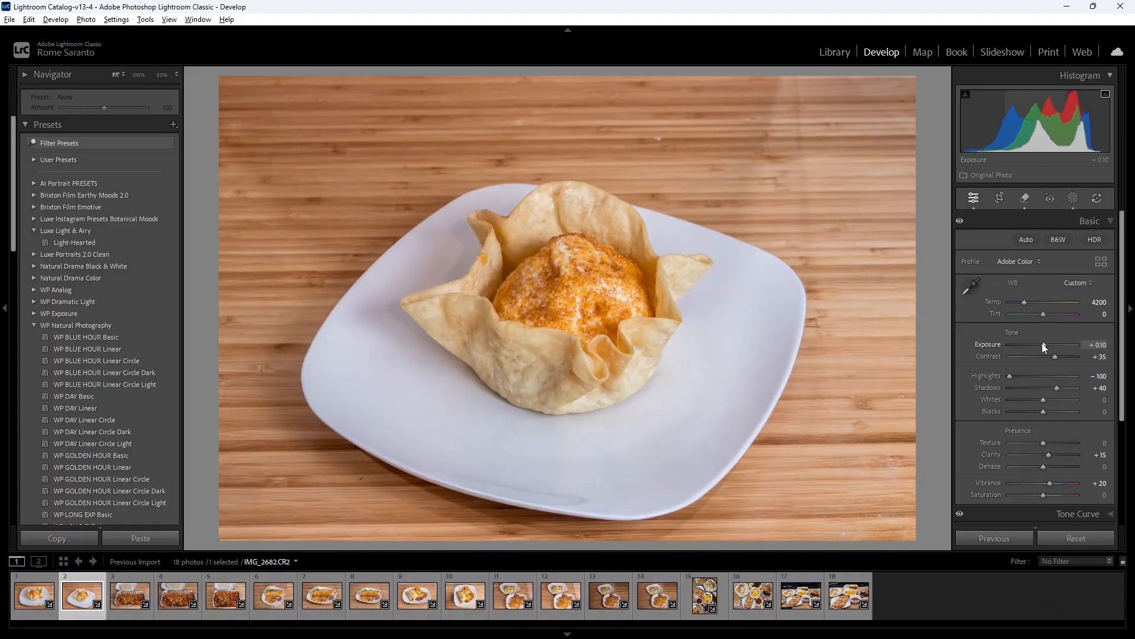
Crop the photo tighter around the plate at the original aspect ratio and reposition the plate within the frame.
left_click(998, 201)
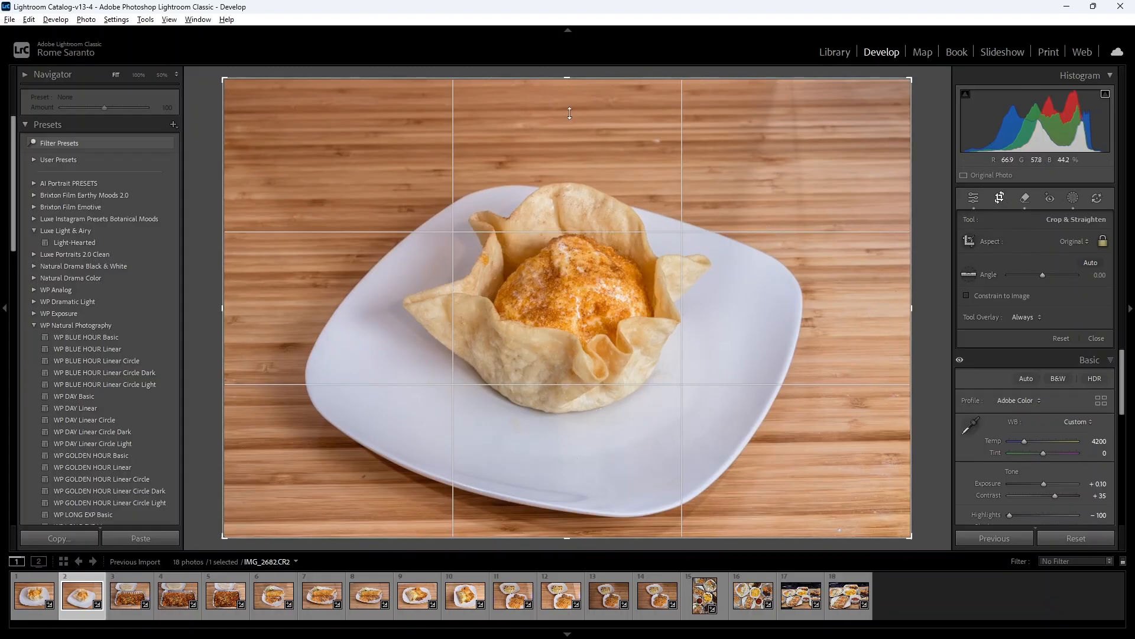
left_click_drag(567, 79, 568, 110)
left_click_drag(586, 277, 590, 270)
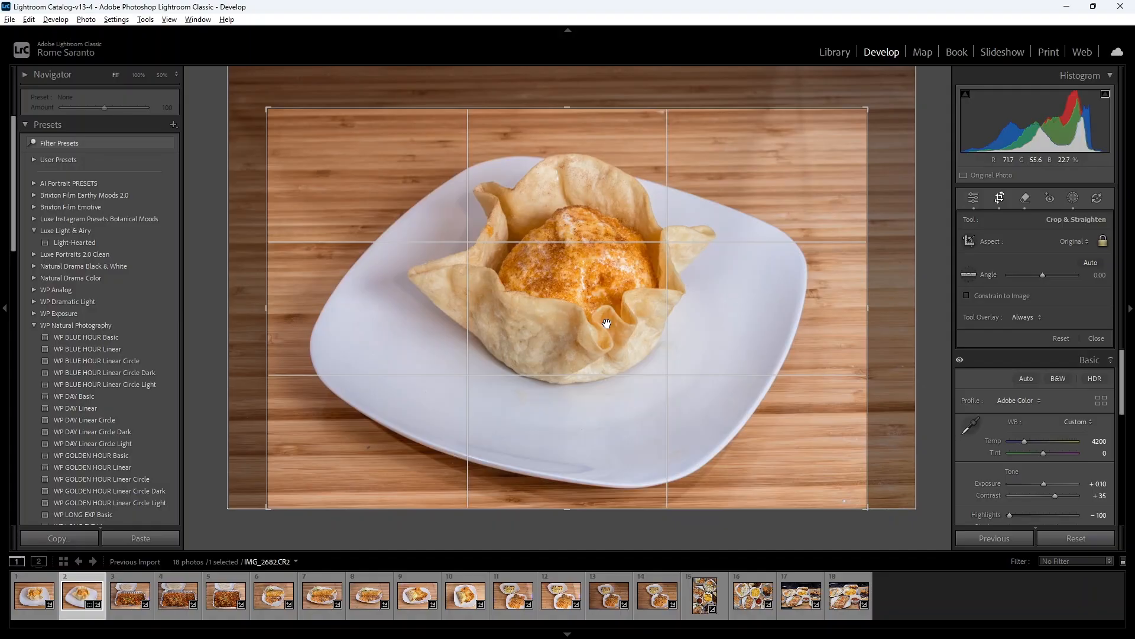
key("Return")
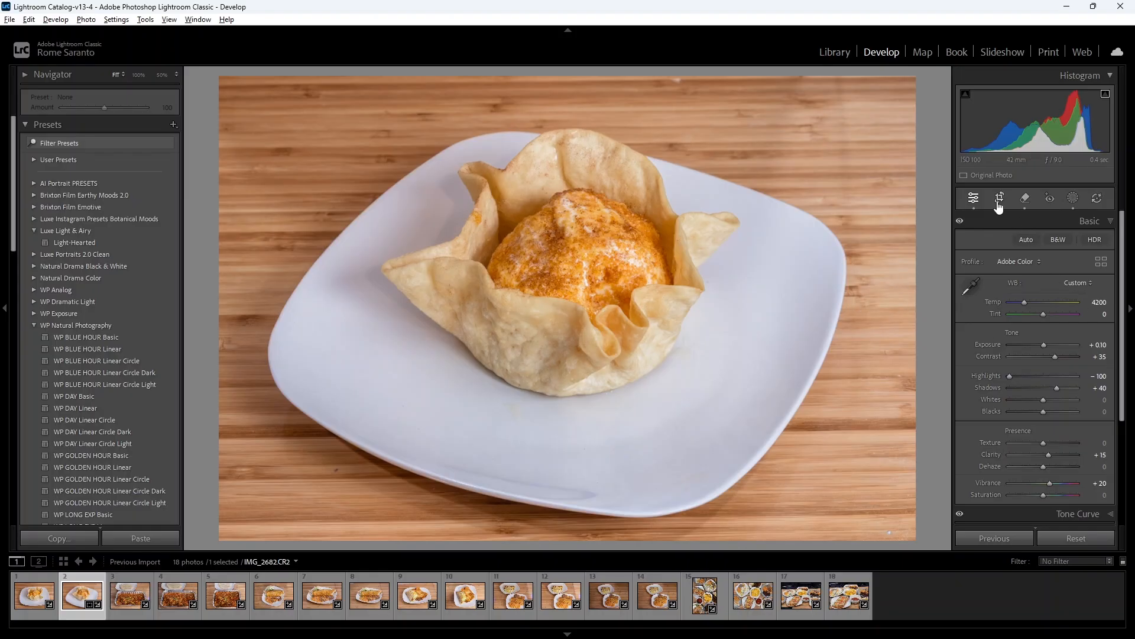
key("r")
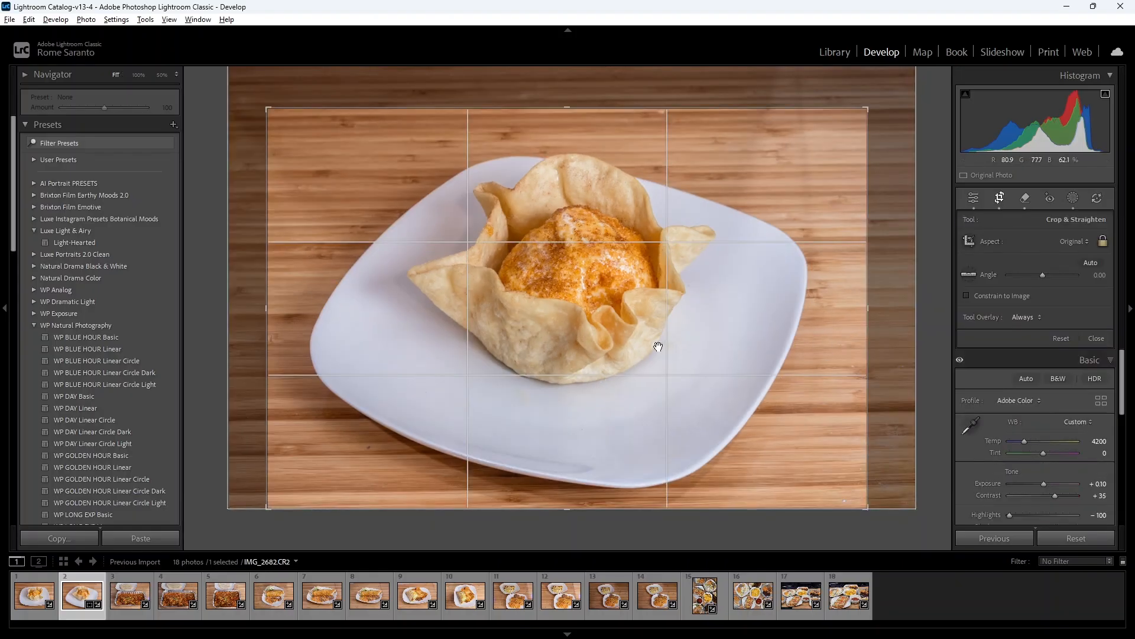
left_click_drag(658, 347, 664, 350)
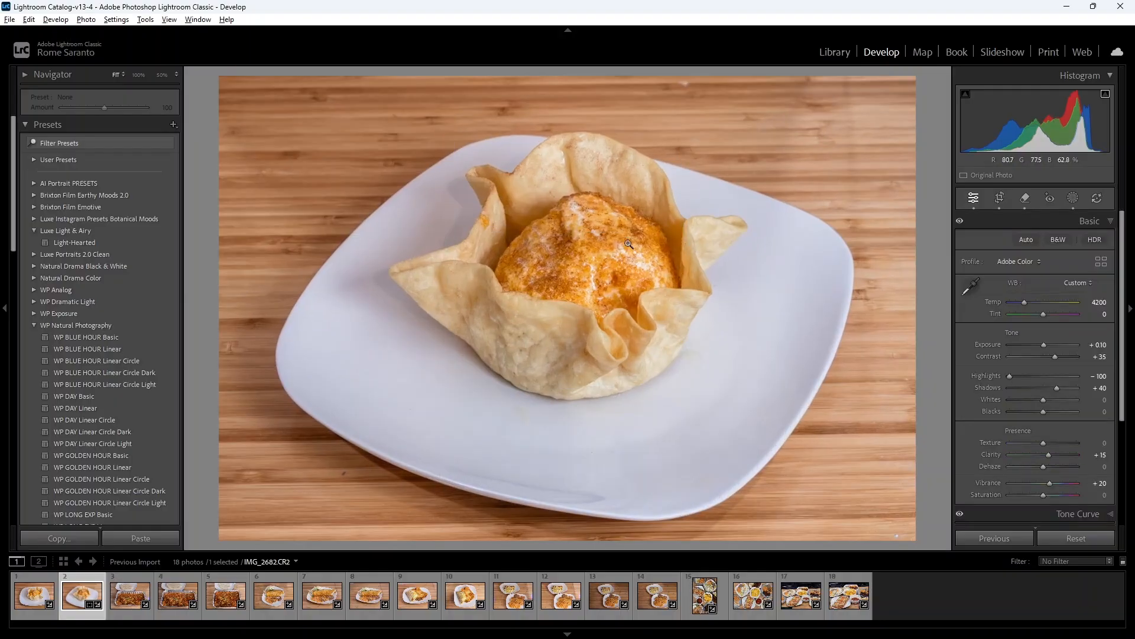
Open the third photo and remove the blue reflection on the table near the image's right edge with generative AI.
left_click(132, 582)
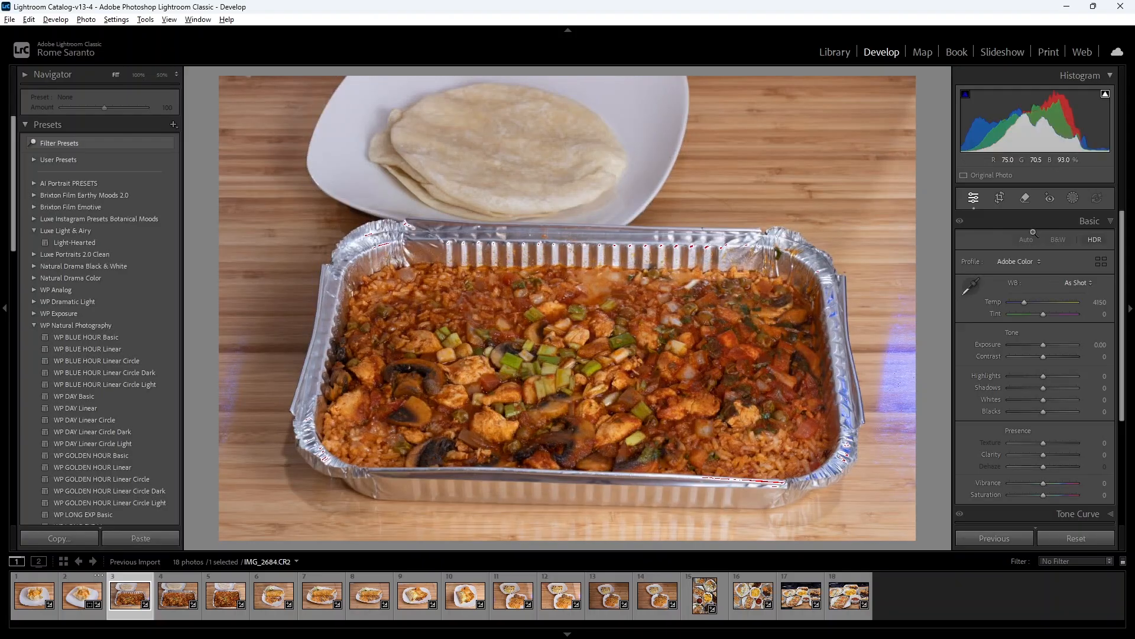
left_click(1026, 203)
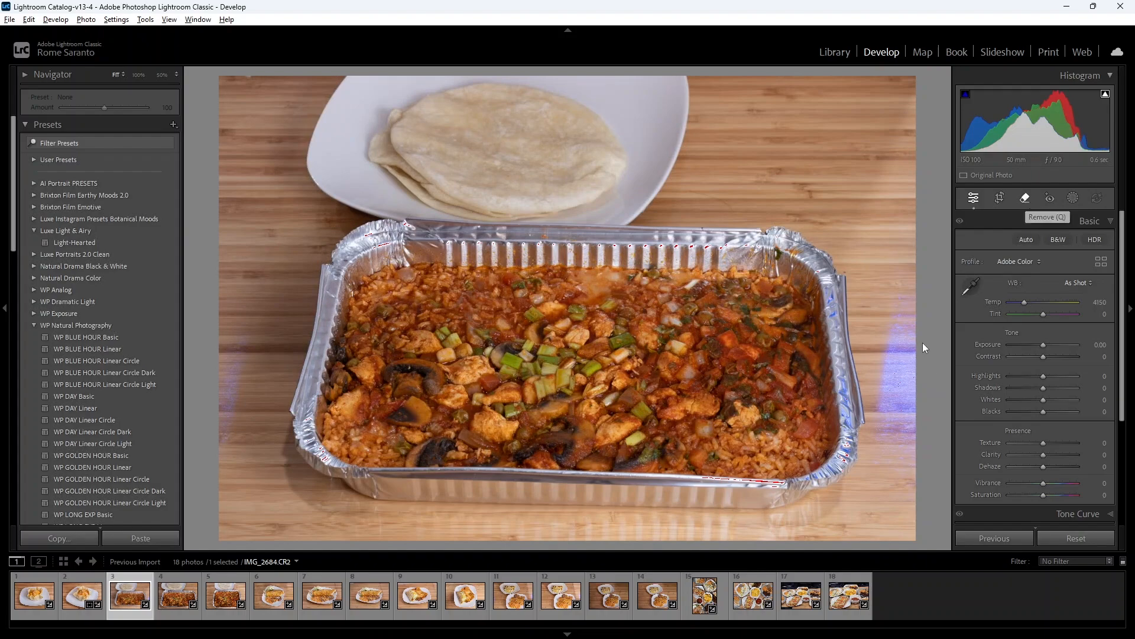
left_click(911, 303)
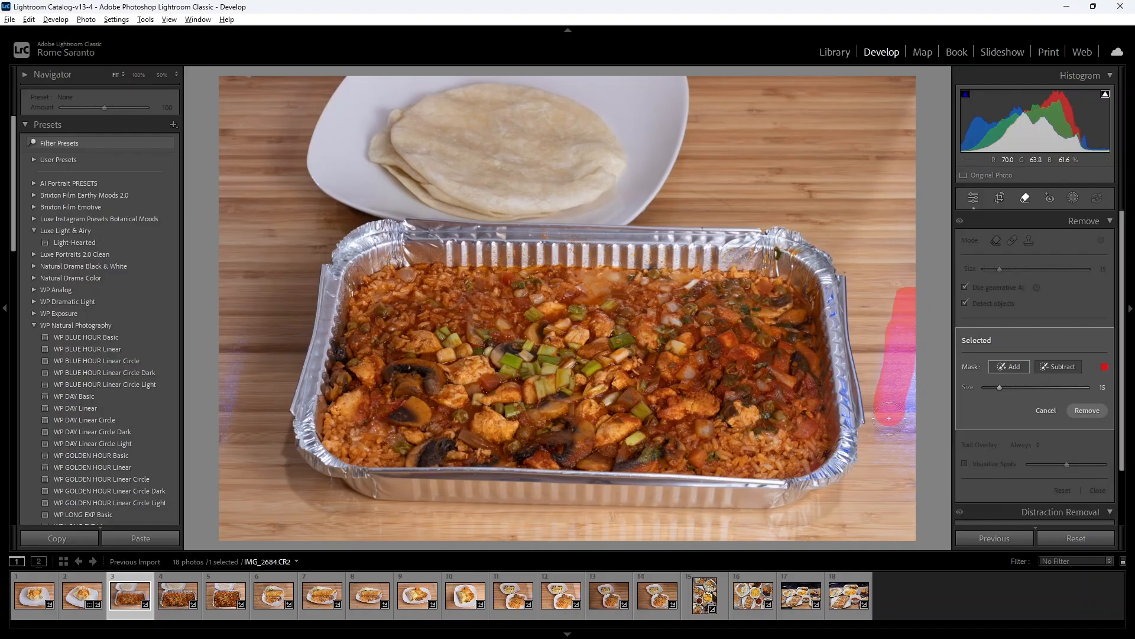
left_click(1087, 411)
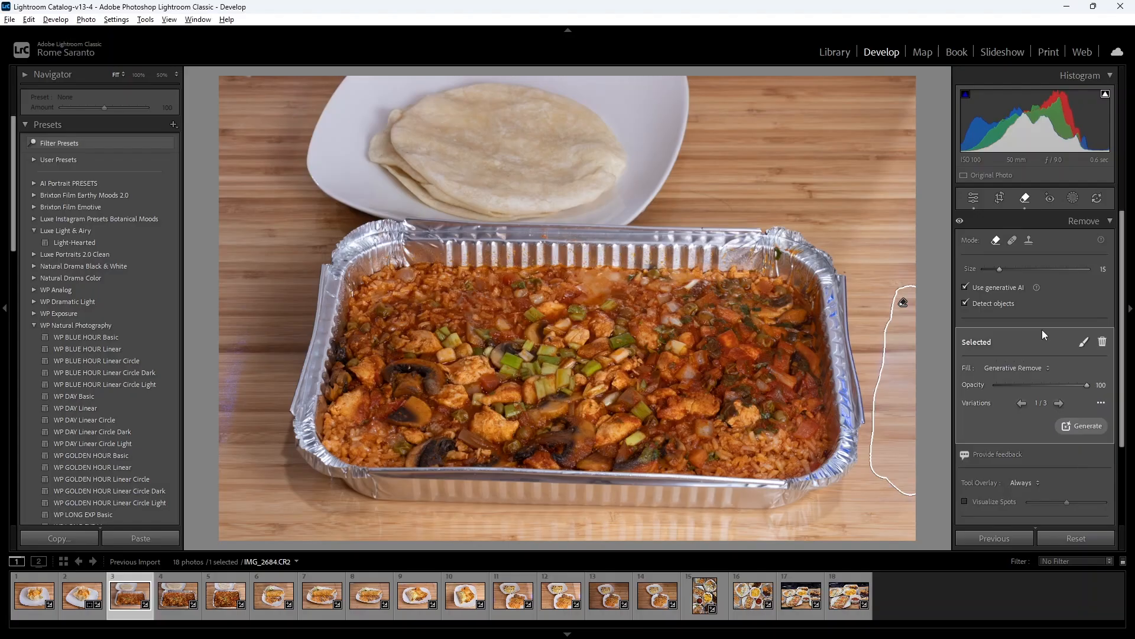
left_click(1025, 199)
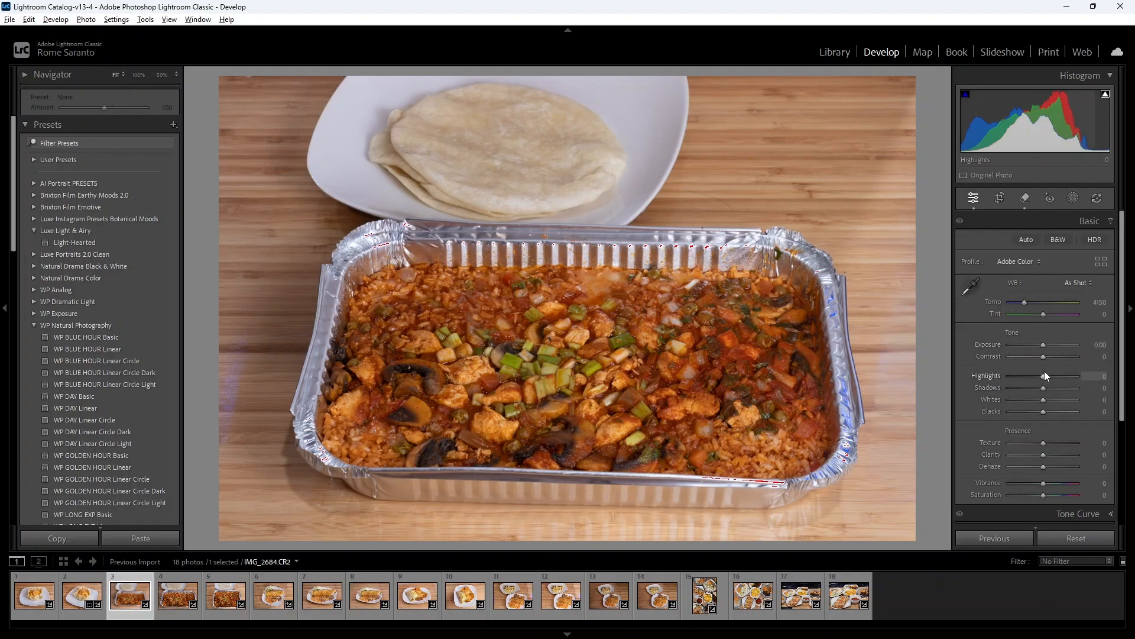
Set the third photo's exposure to +0.30 and its highlights to −100.
left_click(1045, 346)
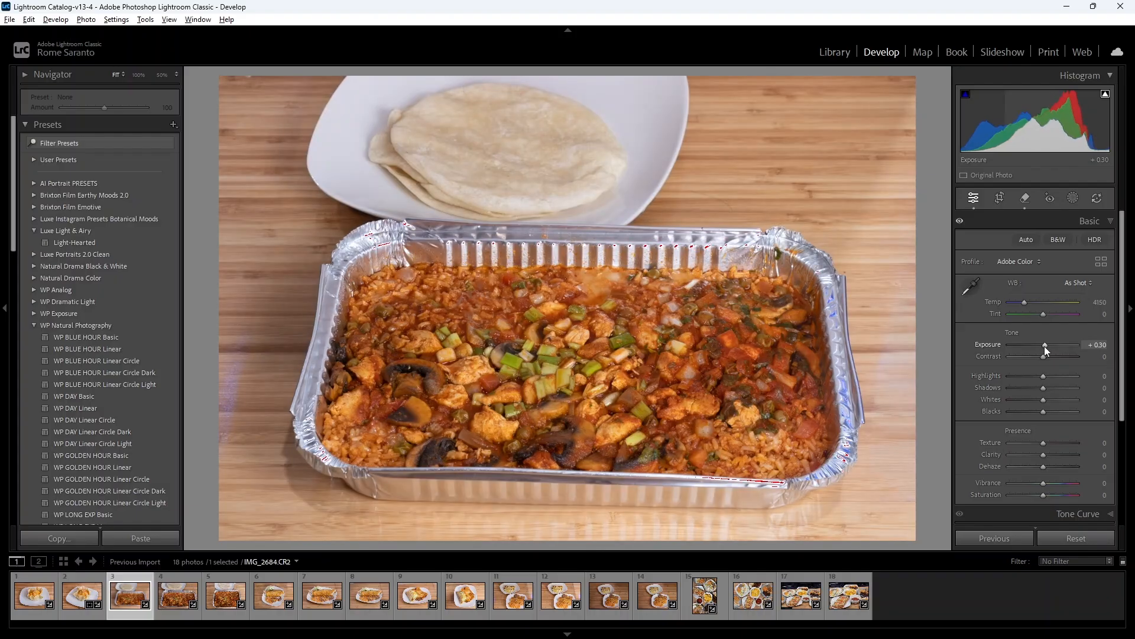
key("Down")
key("Down")
key("Down")
key("Down")
key("Down")
key("Down")
key("Down")
key("Down")
key("Down")
key("Down")
key("Down")
key("Down")
key("Down")
key("Down")
key("Down")
key("Down")
key("Down")
key("Down")
key("Down")
key("Down")
Set the third photo's shadows to +65 and its contrast to +20.
key("Up")
key("Up")
key("Up")
key("Up")
key("Up")
key("Up")
key("Up")
key("Up")
key("Up")
key("Up")
key("Up")
key("Up")
key("Up")
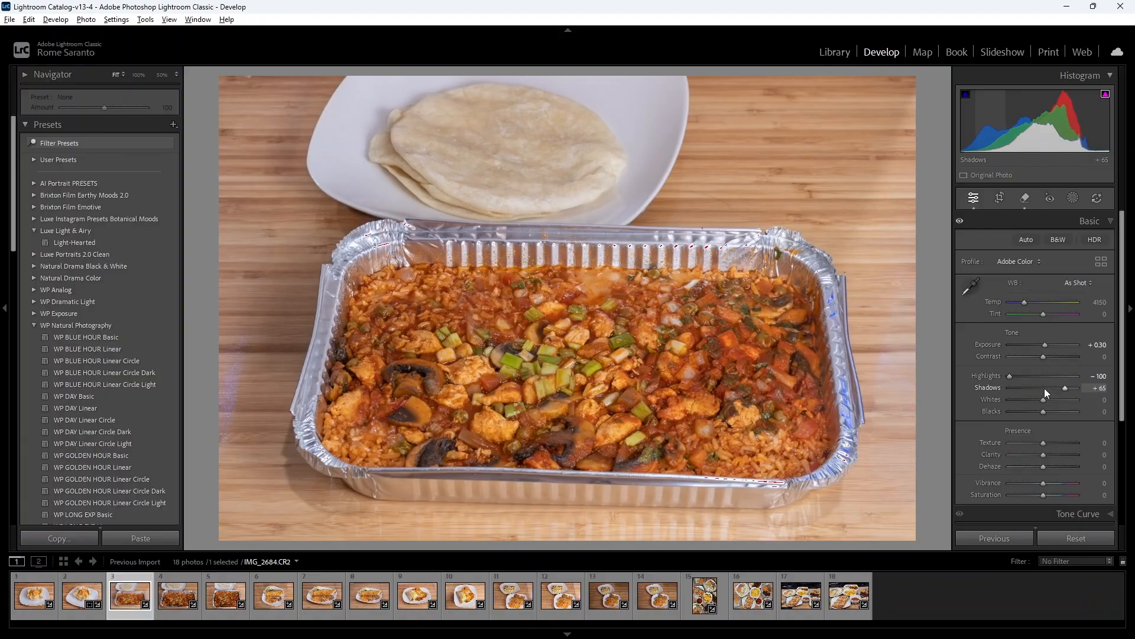
key("Up")
key("Up")
key("Up")
key("Up")
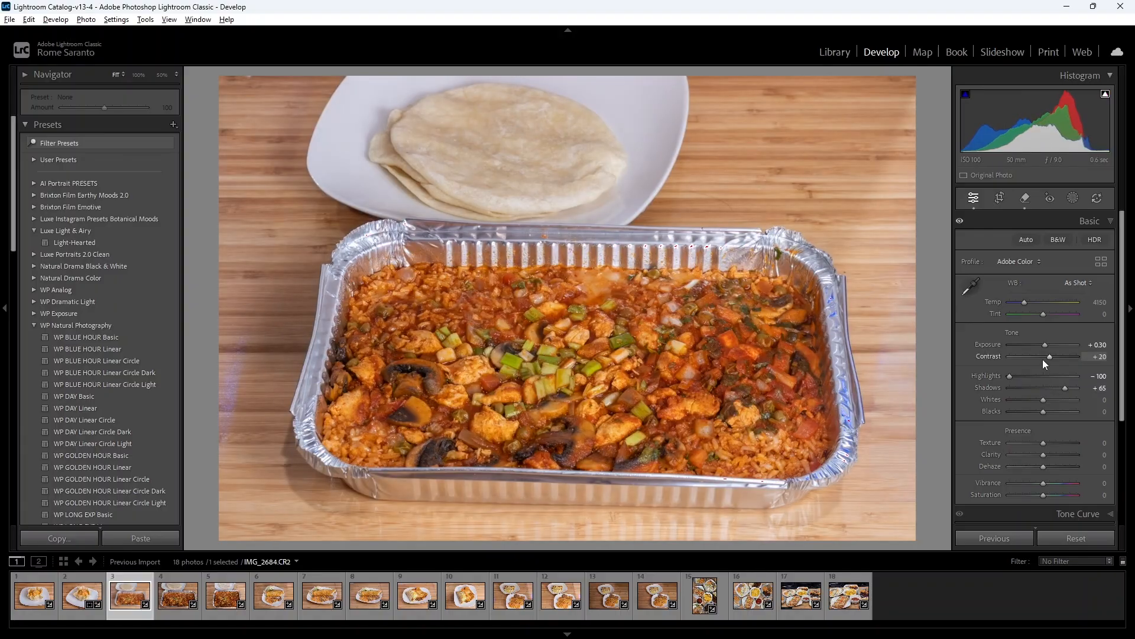
Apply the Auto white balance to the third photo and fine-tune its temperature to 3850.
left_click(1075, 283)
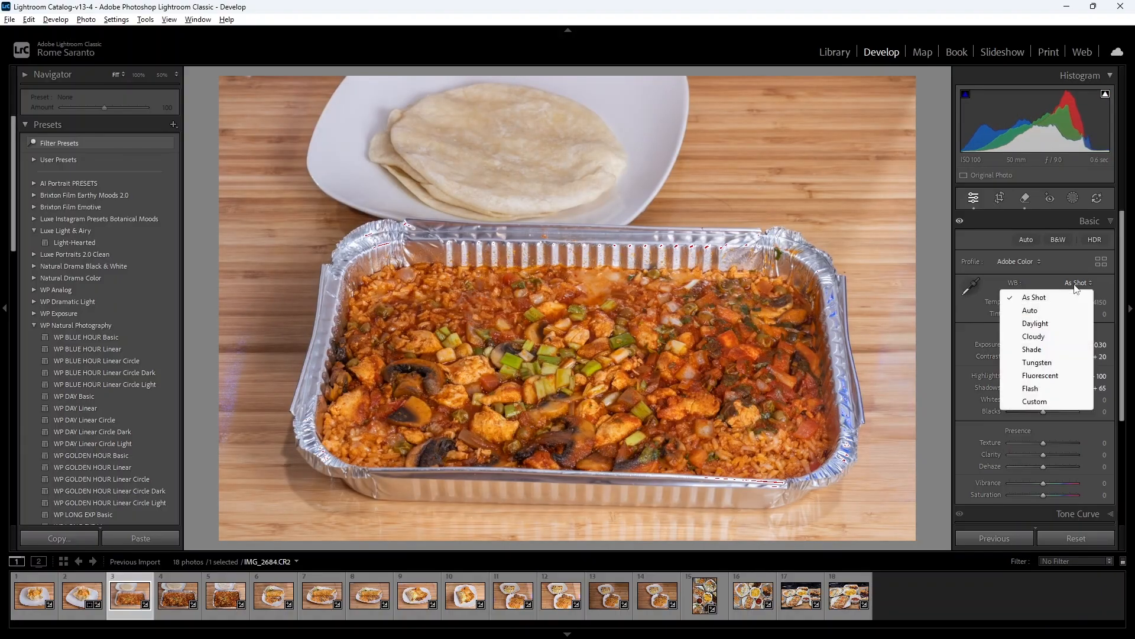
left_click(1049, 309)
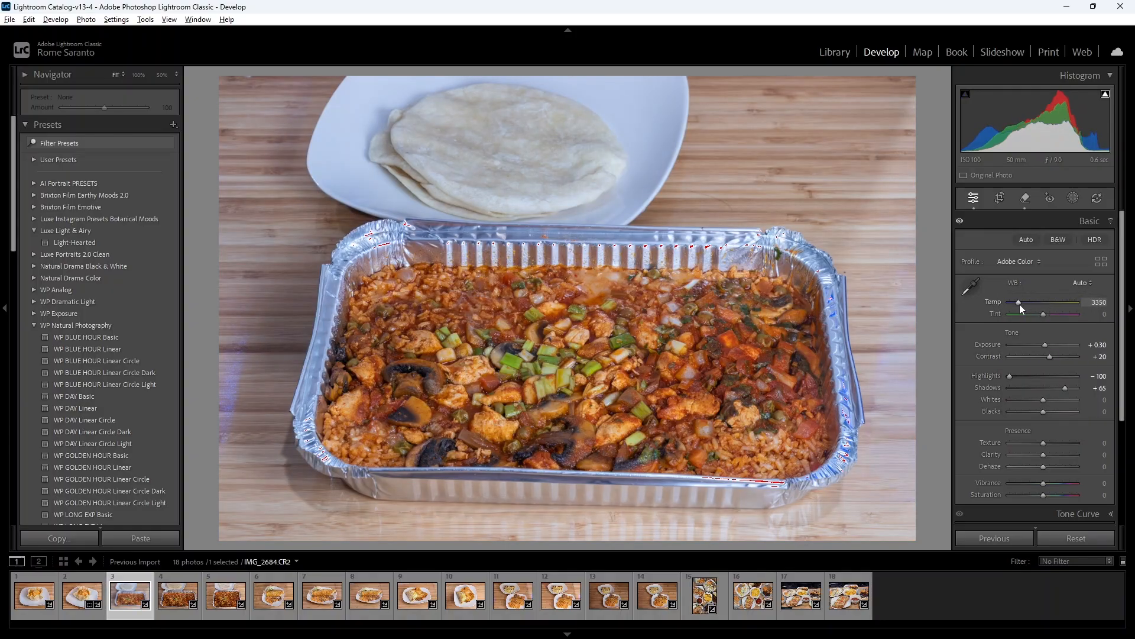
scroll(1020, 304, "up", 5)
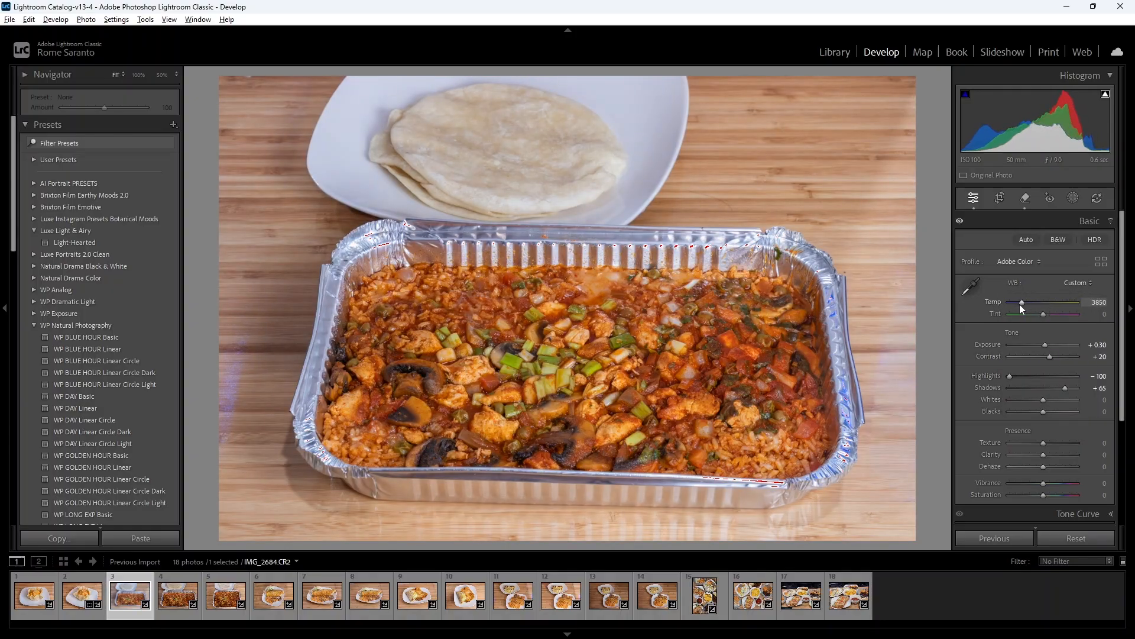
scroll(1019, 304, "up", 3)
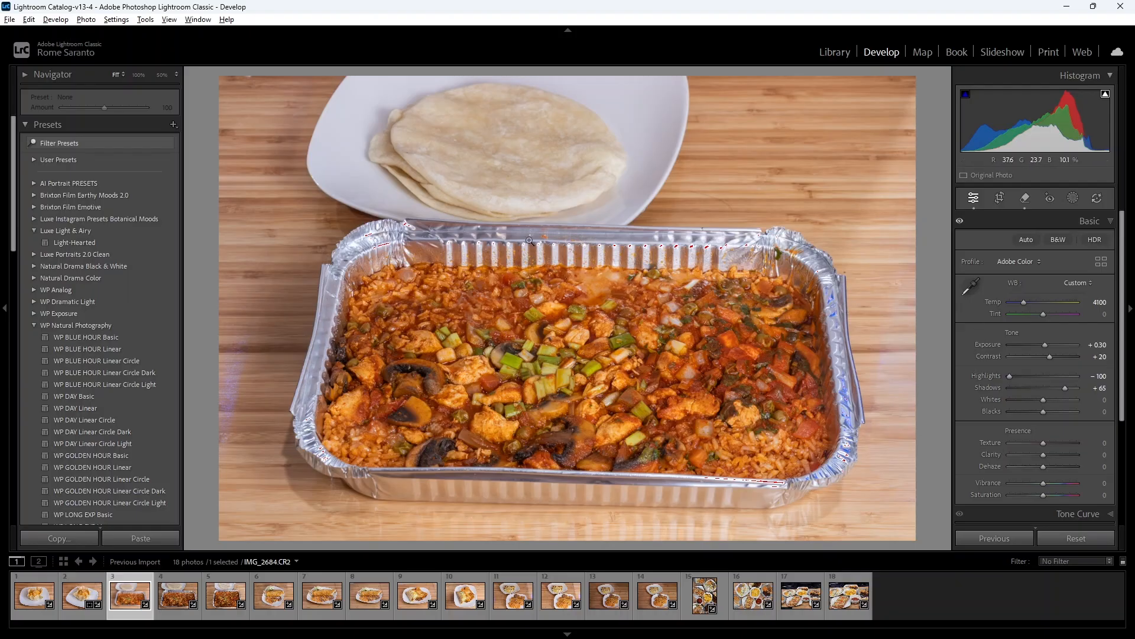
scroll(1024, 304, "down", 5)
scroll(1024, 304, "up", 5)
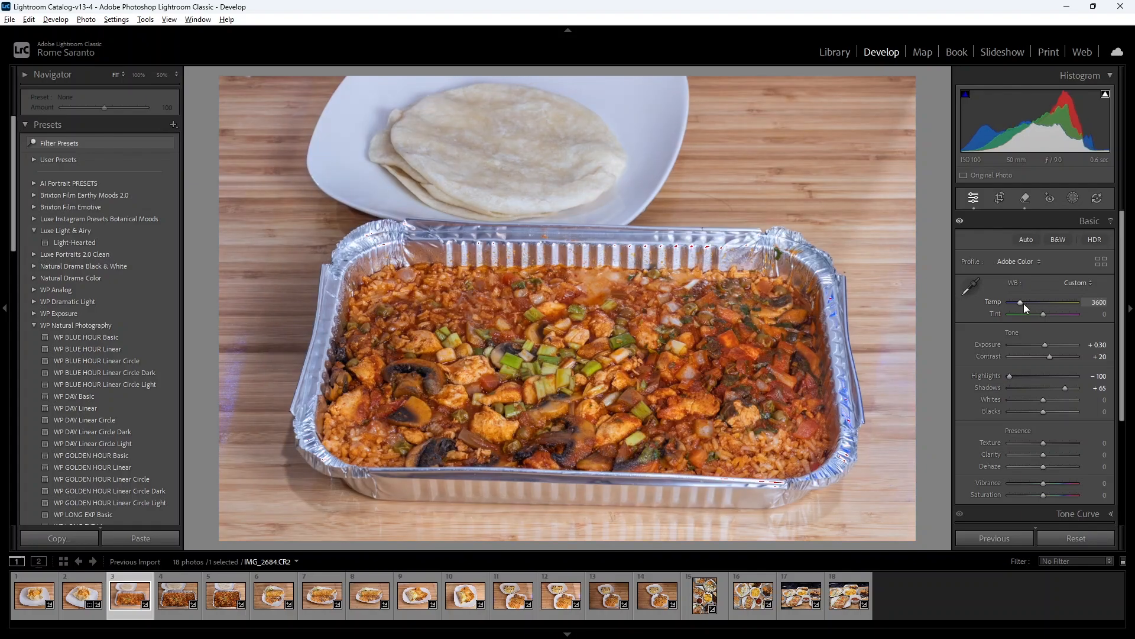
scroll(1024, 303, "down", 5)
Sample the third photo's white balance from the white plate and set the temperature to 4050.
left_click(970, 287)
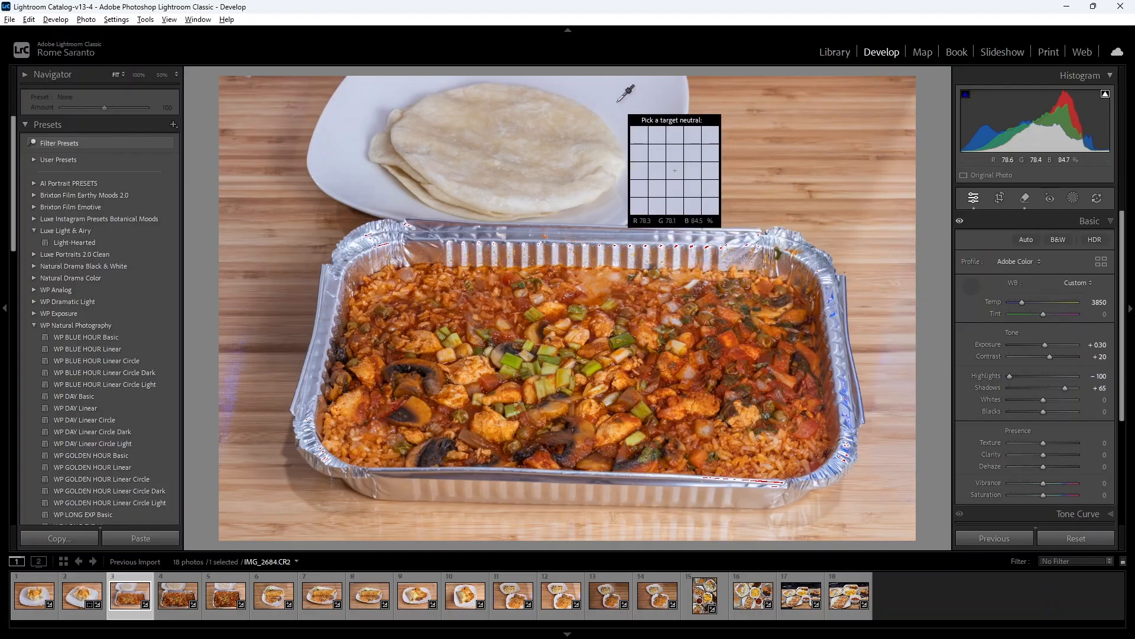
left_click(618, 101)
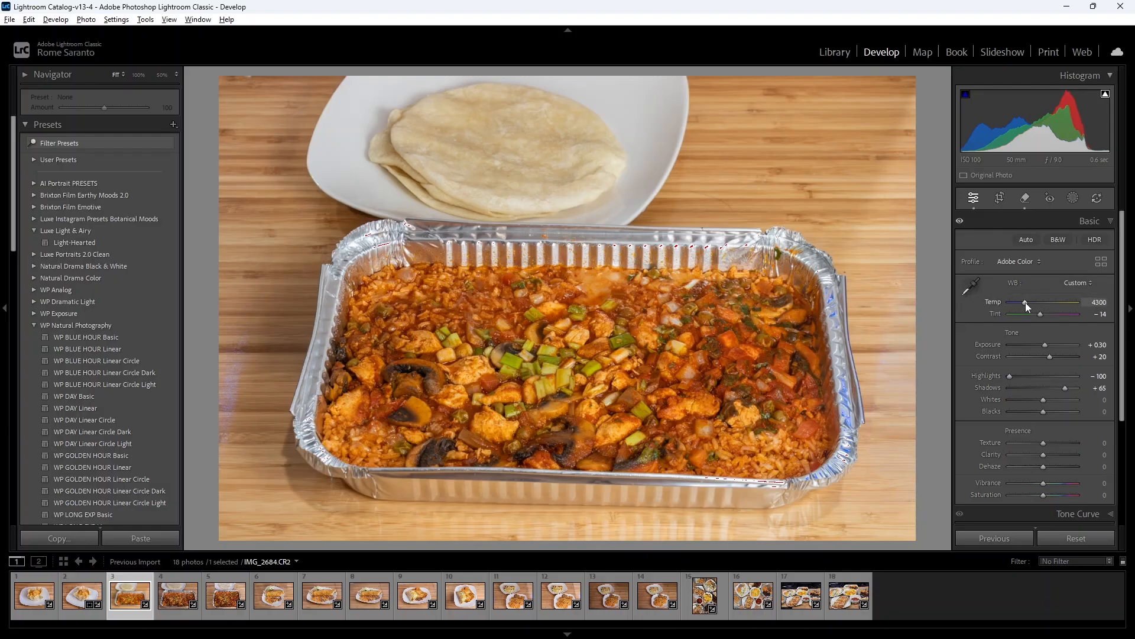
key("Down")
key("Down")
key("Down")
key("Down")
key("Down")
key("Down")
key("Down")
key("Down")
key("Down")
key("Down")
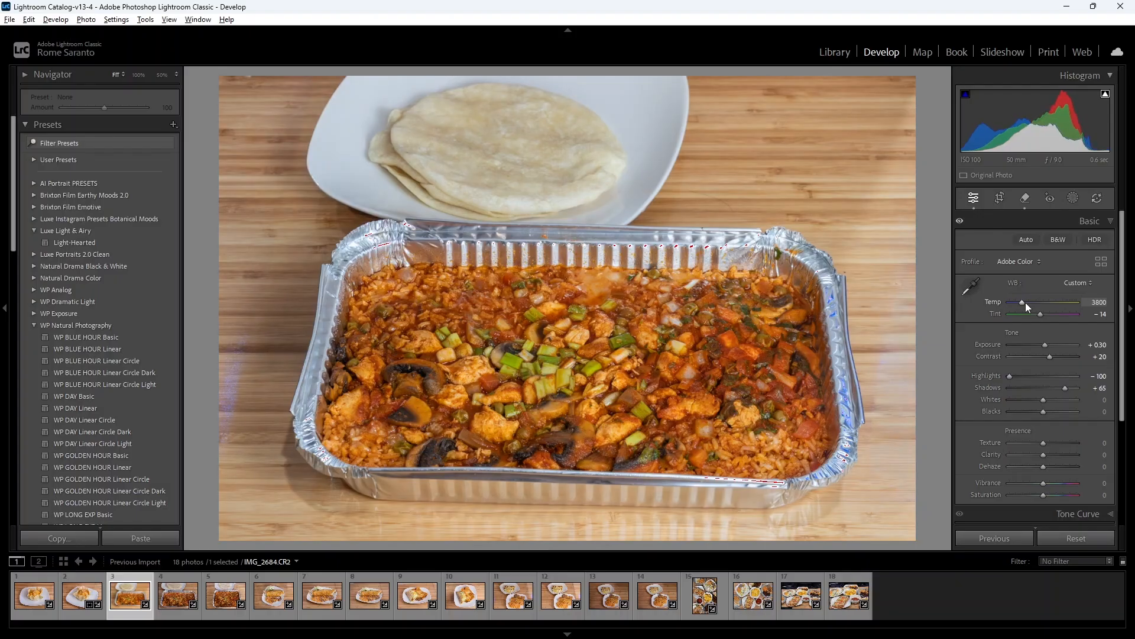
key("Up")
key("Up")
key("Up")
key("Up")
key("Up")
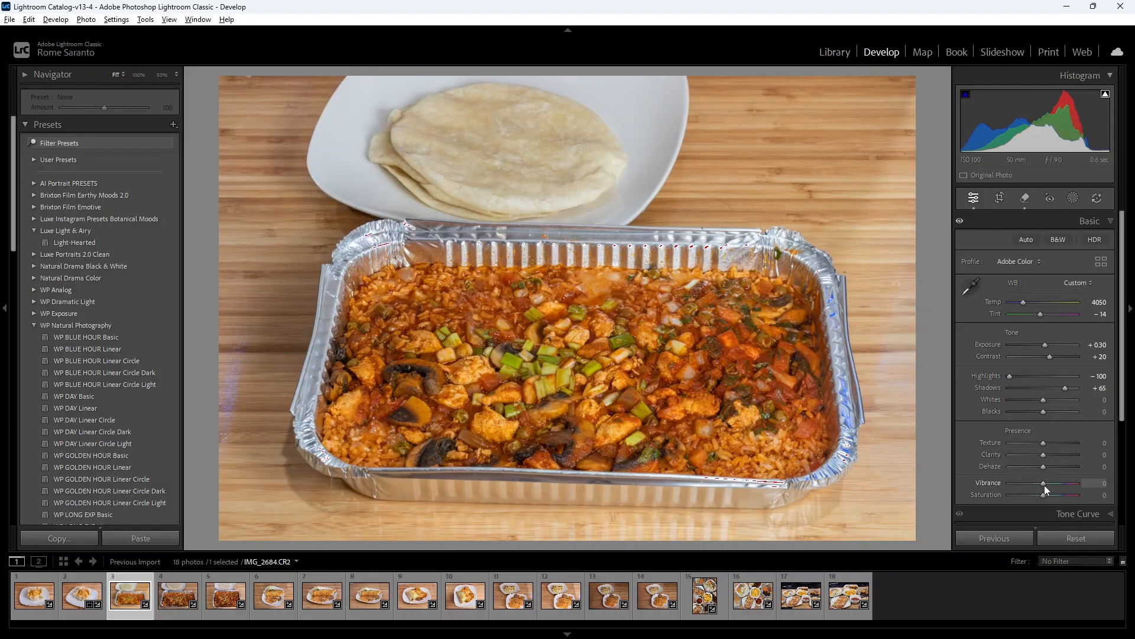
Set the third photo's vibrance to +20.
key("Up")
key("Up")
key("Up")
key("Up")
Lower the yellow saturation of the third photo in the Color Mixer.
left_click(1040, 221)
left_click(1038, 257)
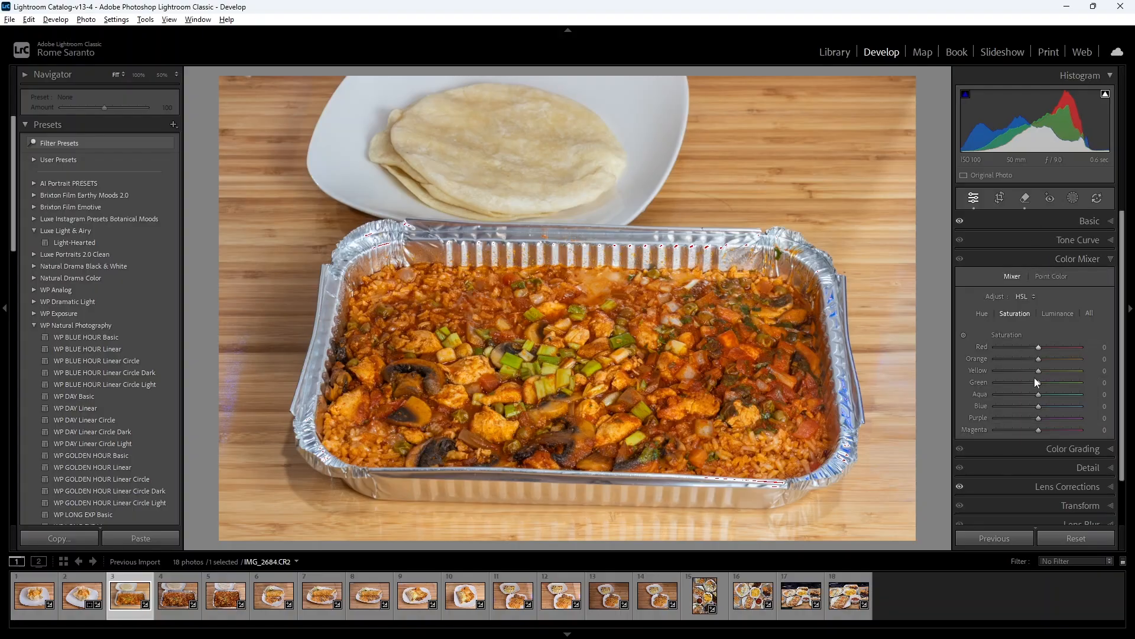
key("Down")
key("Down")
key("Down")
key("Down")
left_click(1023, 260)
left_click(1023, 221)
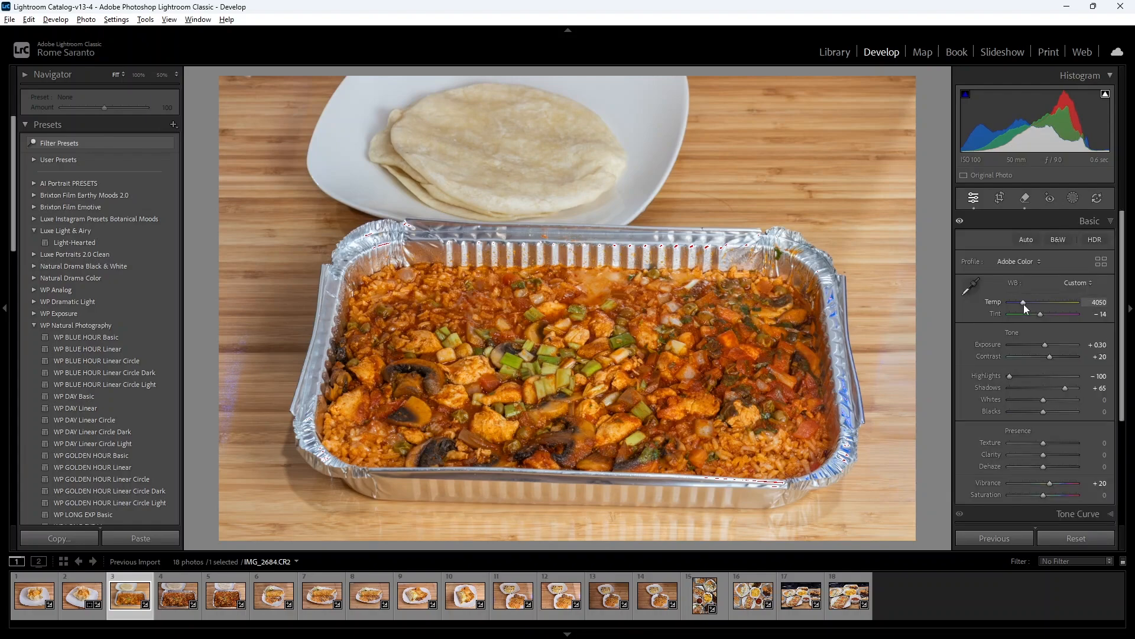
Cool the third photo's white balance temperature to 3800 and close the basic adjustments.
key("Down")
key("Down")
key("Down")
key("Down")
key("Down")
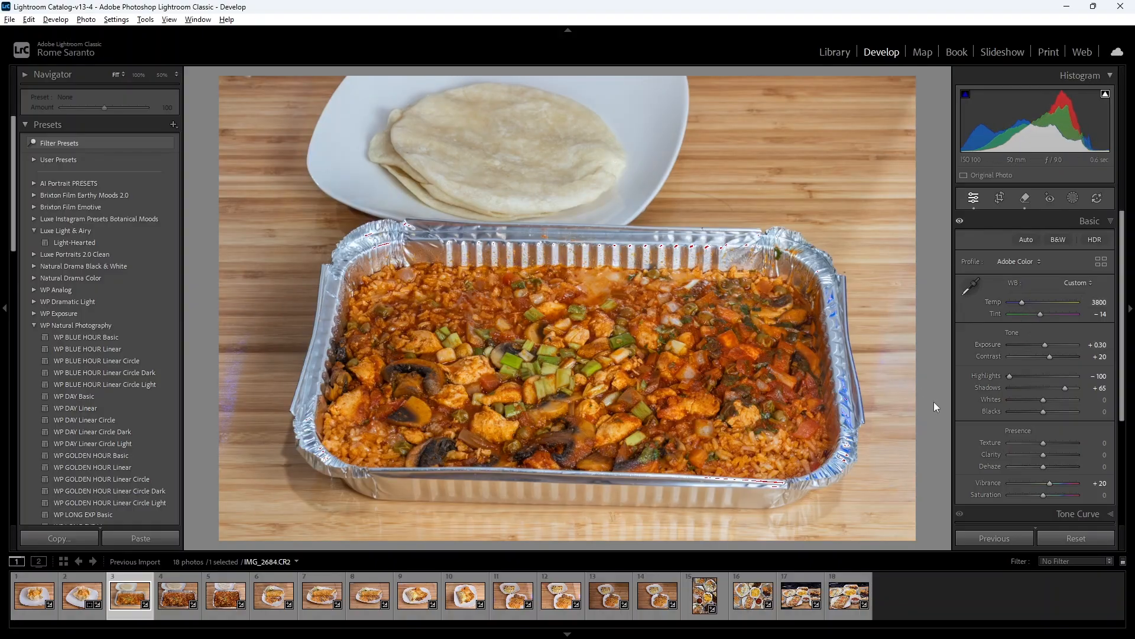
left_click(1059, 222)
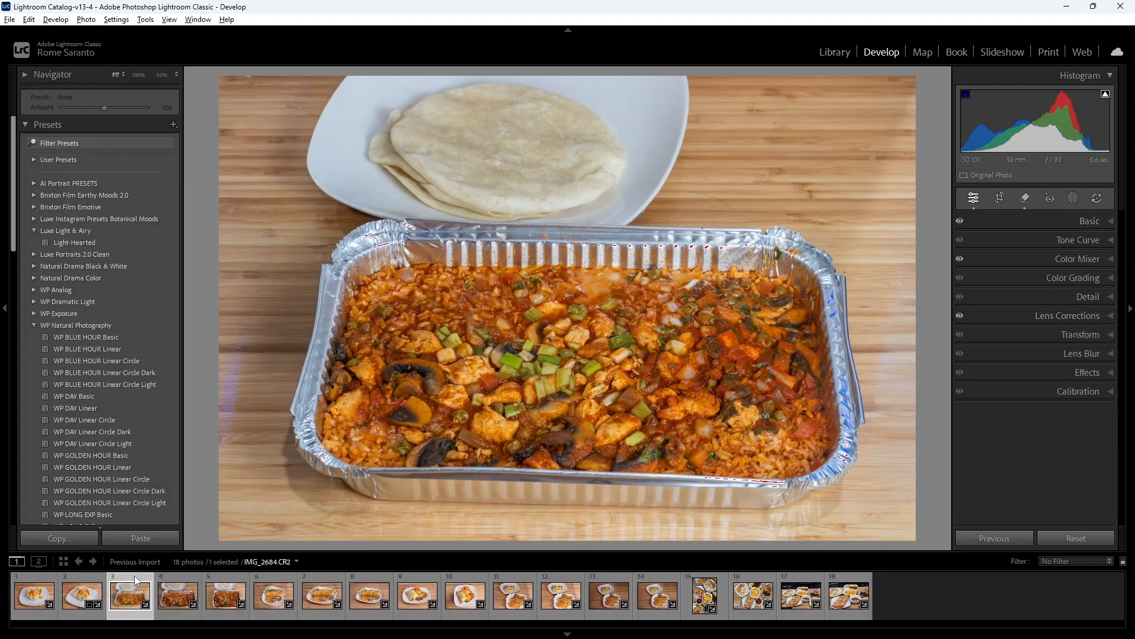
Synchronize all of the third photo's settings to the fourth and fifth photos.
left_click(176, 588, "ctrl")
left_click(236, 584, "ctrl")
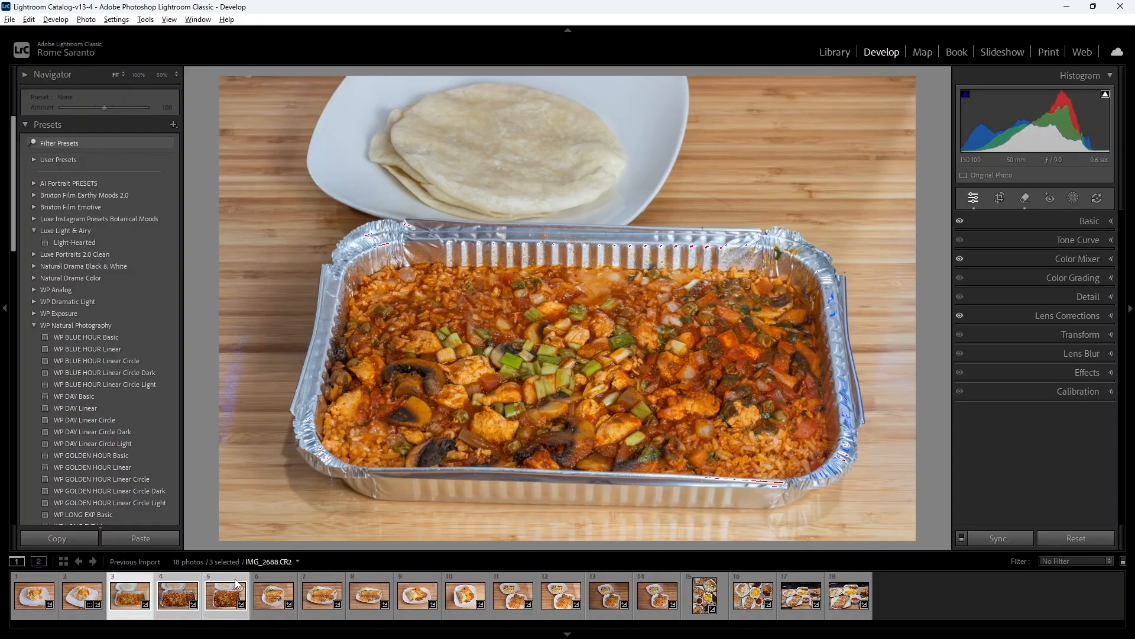
left_click(998, 538)
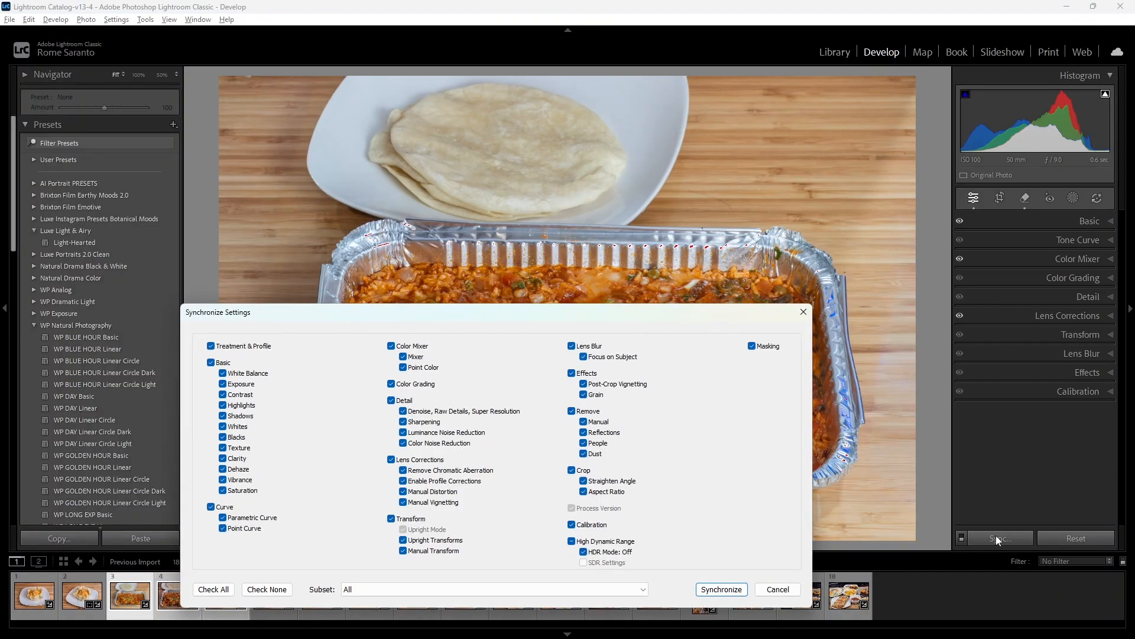
left_click(721, 588)
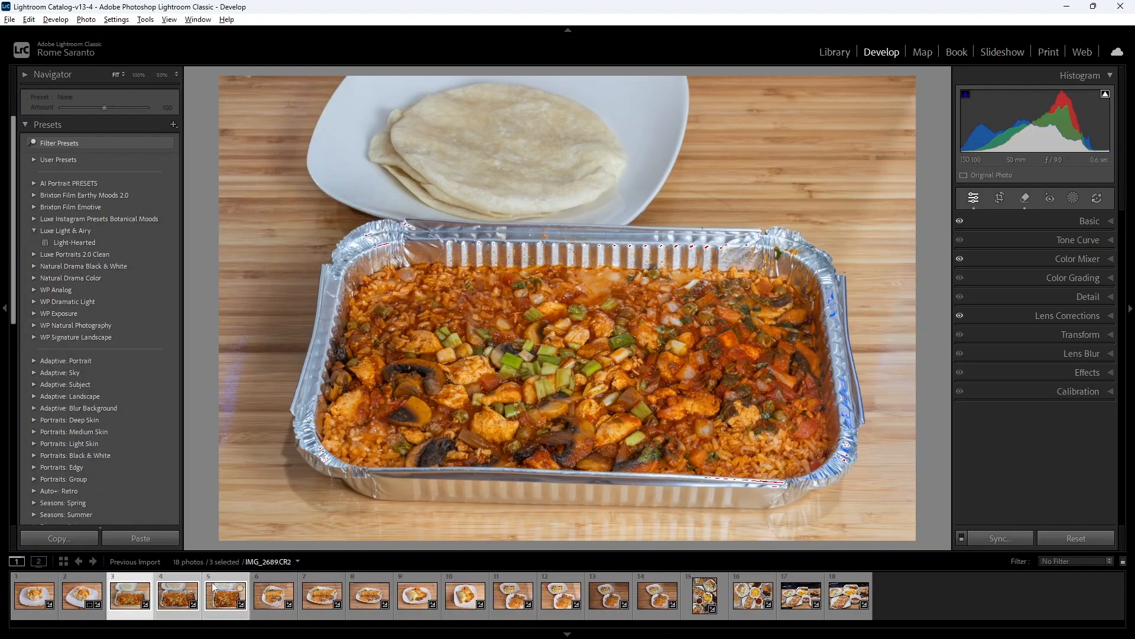
Open the fourth photo and raise the midpoint of its tone curve from input 127 to output 136.
left_click(176, 585)
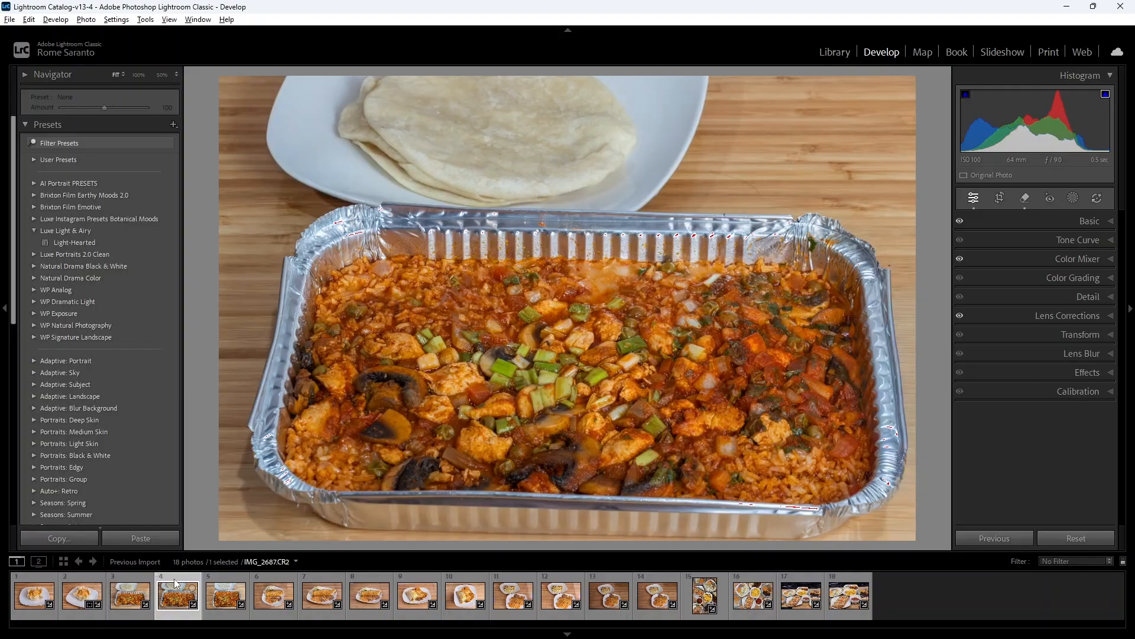
left_click(1056, 245)
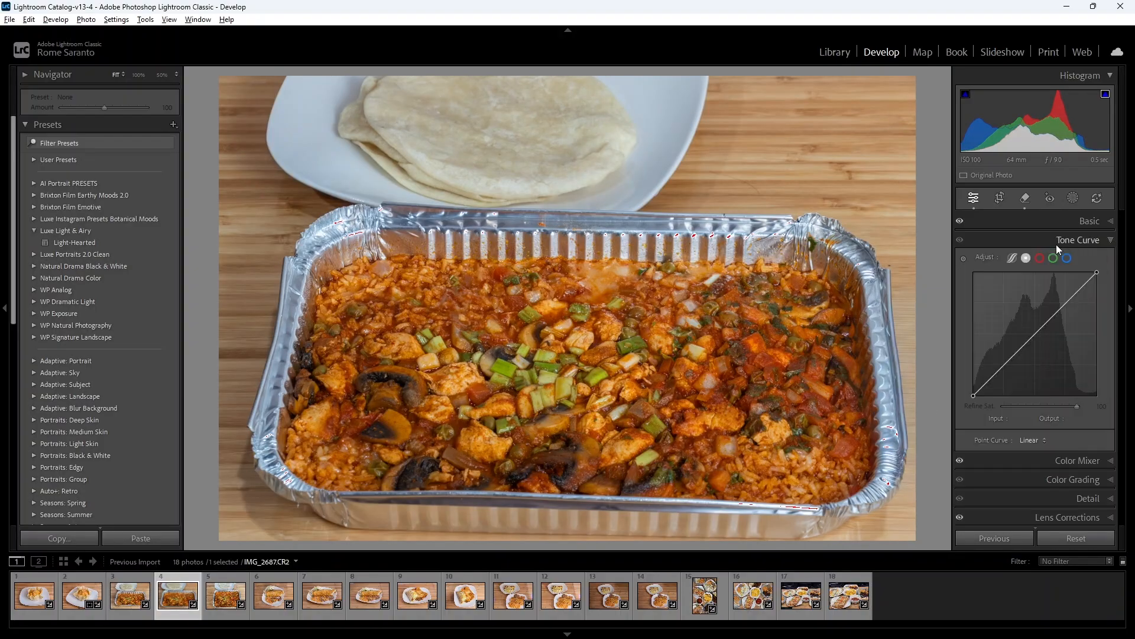
left_click_drag(1037, 332, 1035, 330)
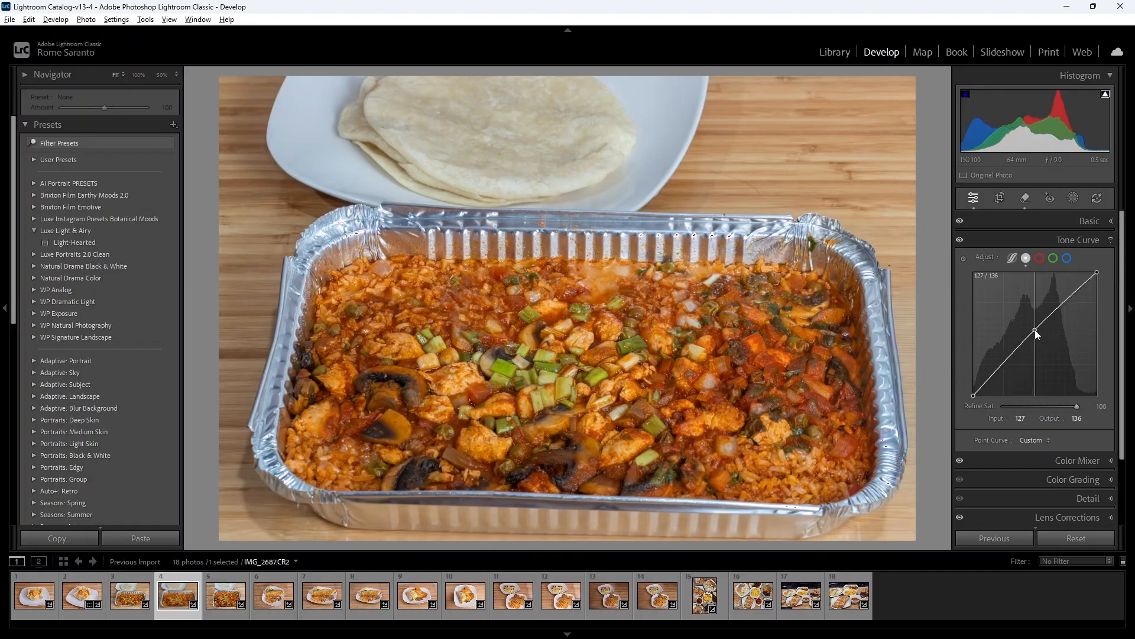
left_click(1034, 243)
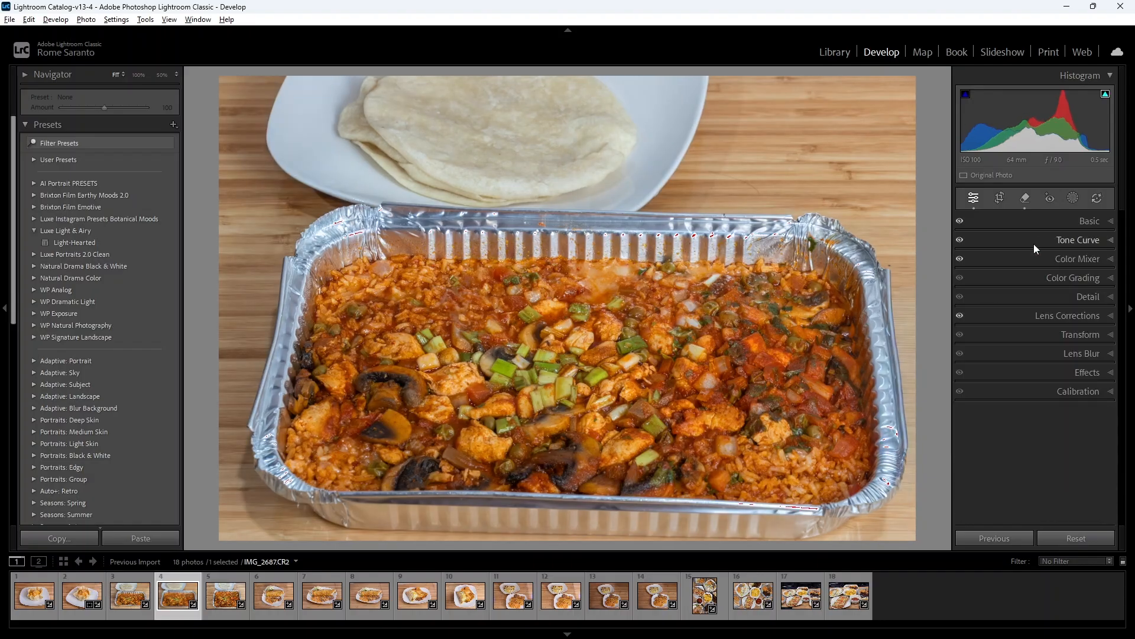
Open the fifth photo and set its exposure to +0.20 and its shadows to +80.
left_click(131, 583)
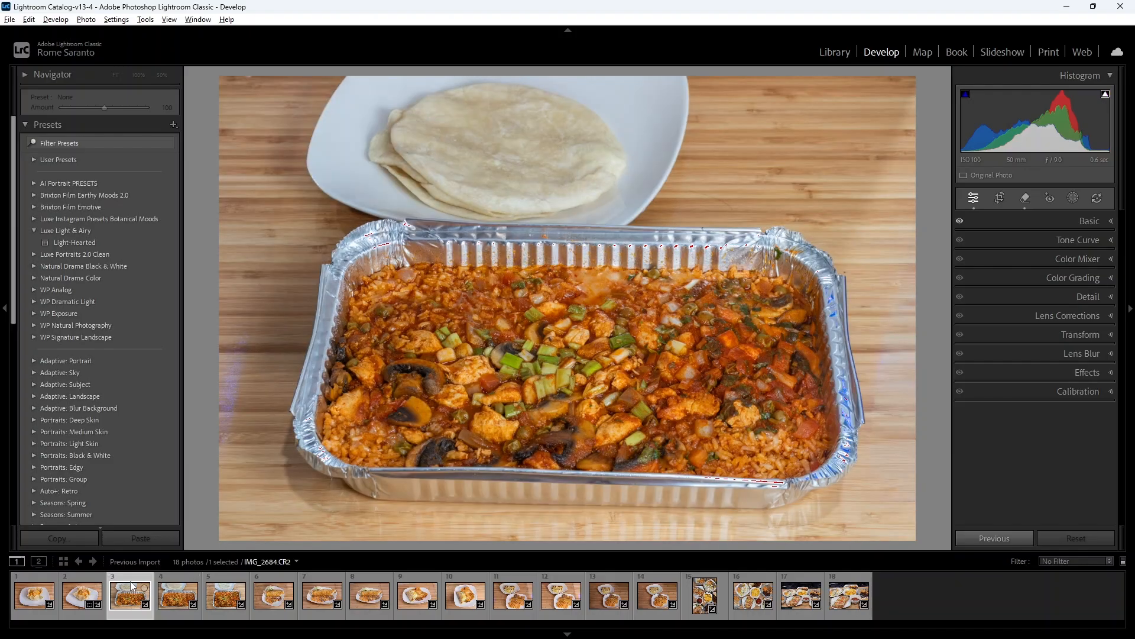
left_click(227, 583)
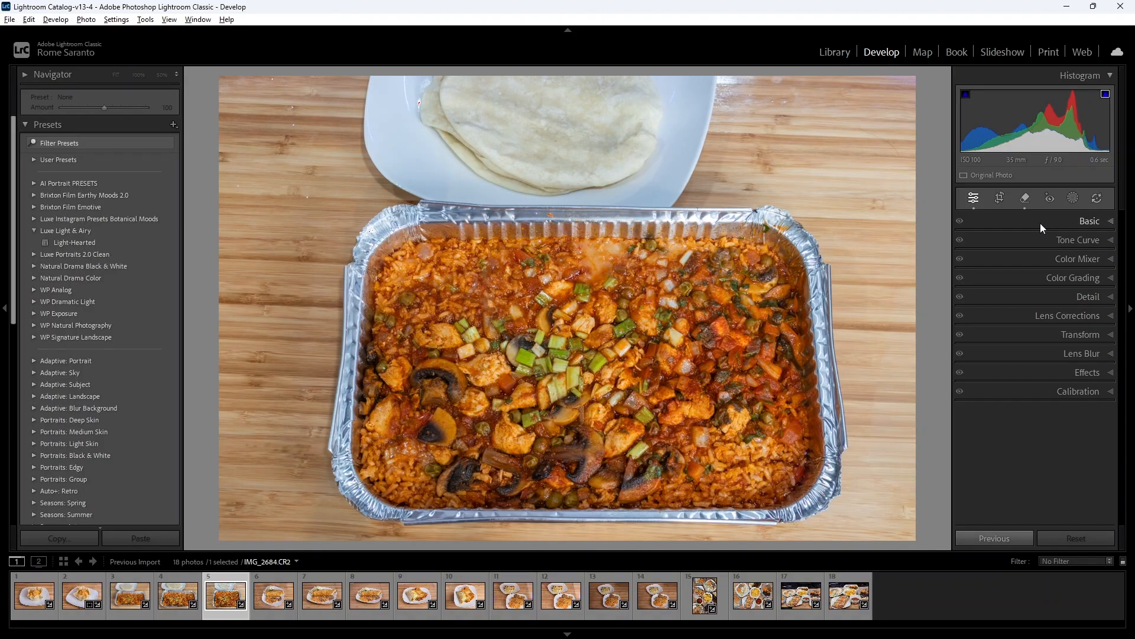
left_click(1041, 222)
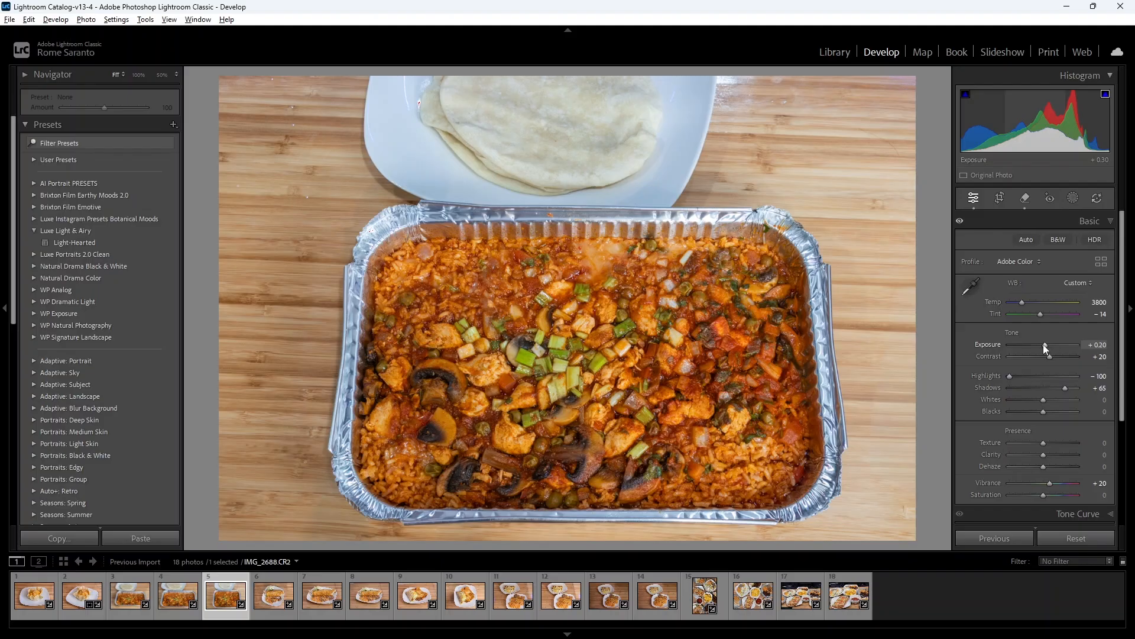
scroll(1043, 344, "down", 1)
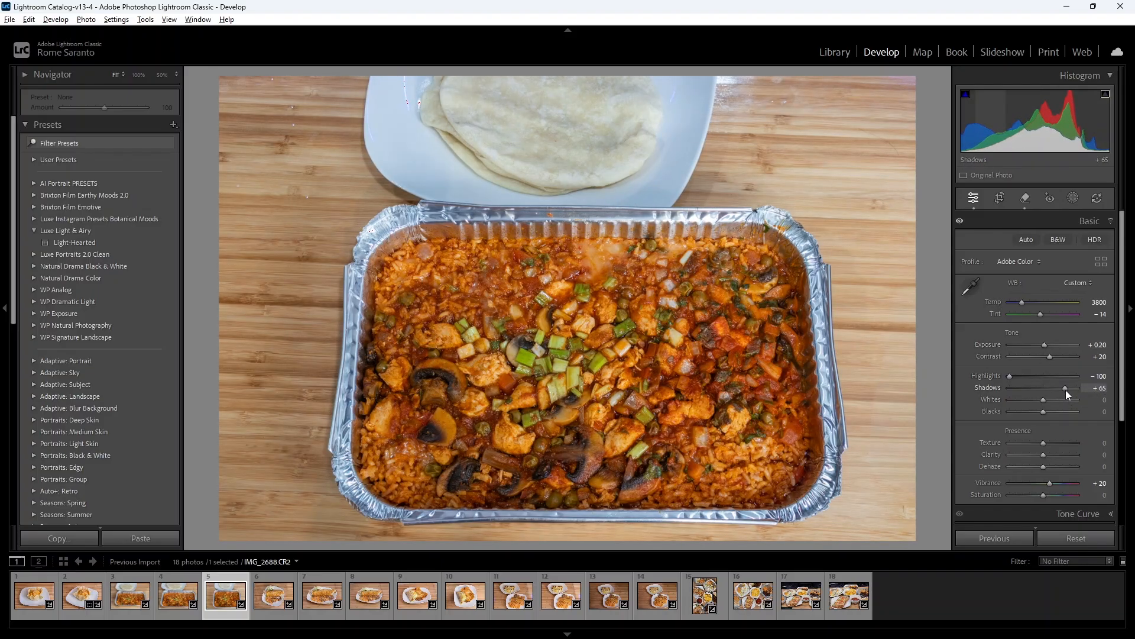
scroll(1066, 390, "up", 1)
scroll(1069, 389, "down", 1)
scroll(1069, 389, "down", 3)
scroll(1069, 390, "down", 1)
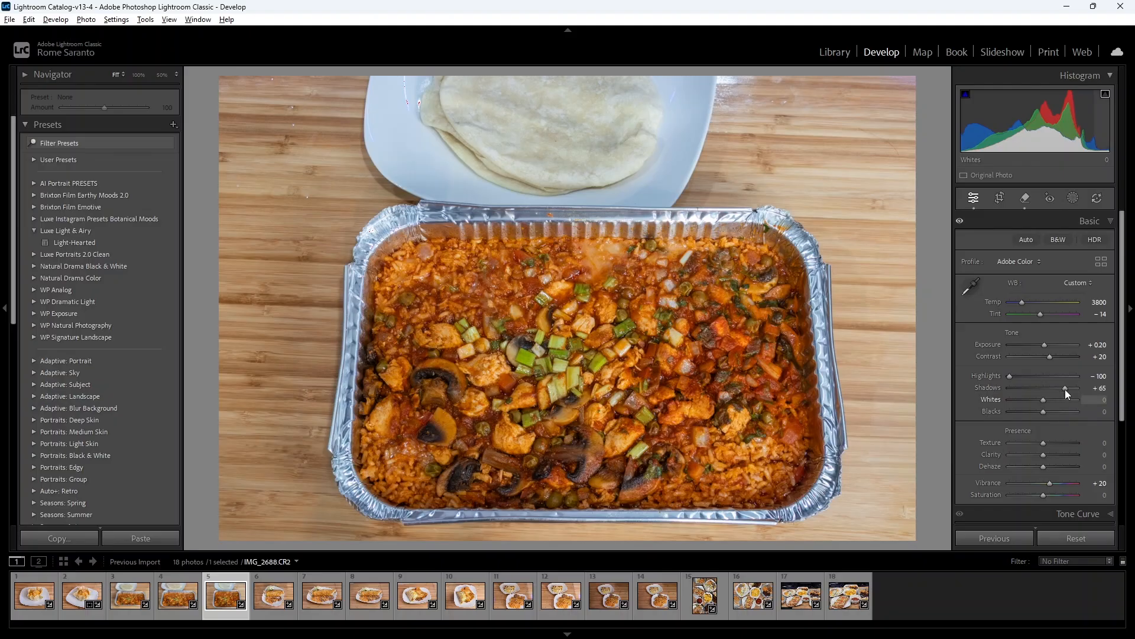
scroll(1066, 389, "up", 1)
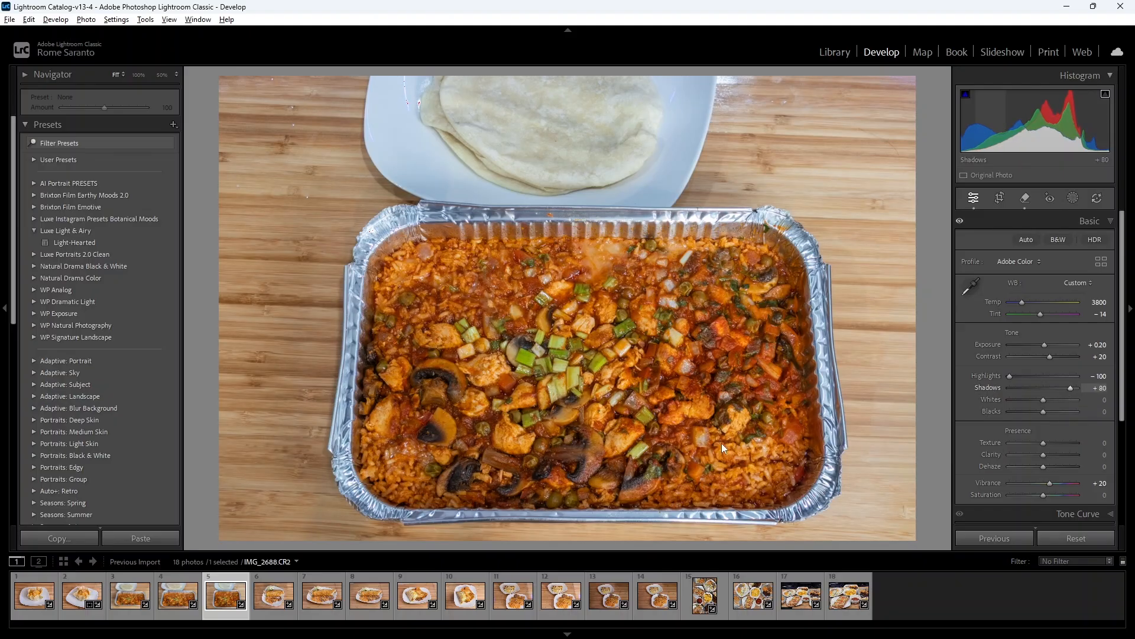
Open the sixth photo, the burrito plate, and lower its yellow saturation in the Color Mixer.
left_click(273, 584)
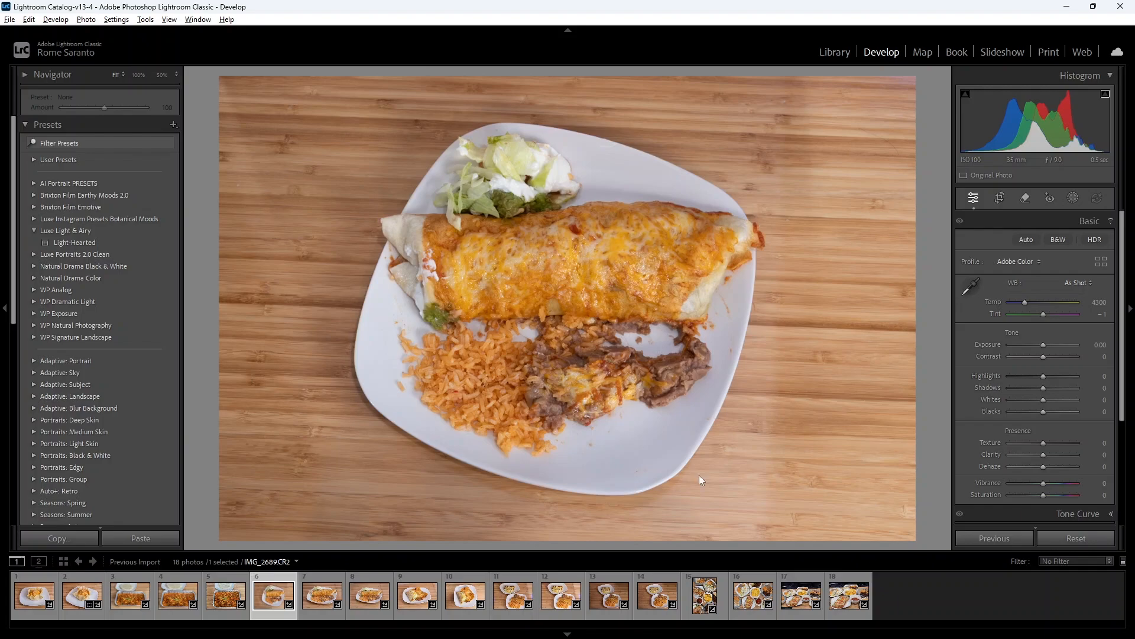
left_click(1058, 221)
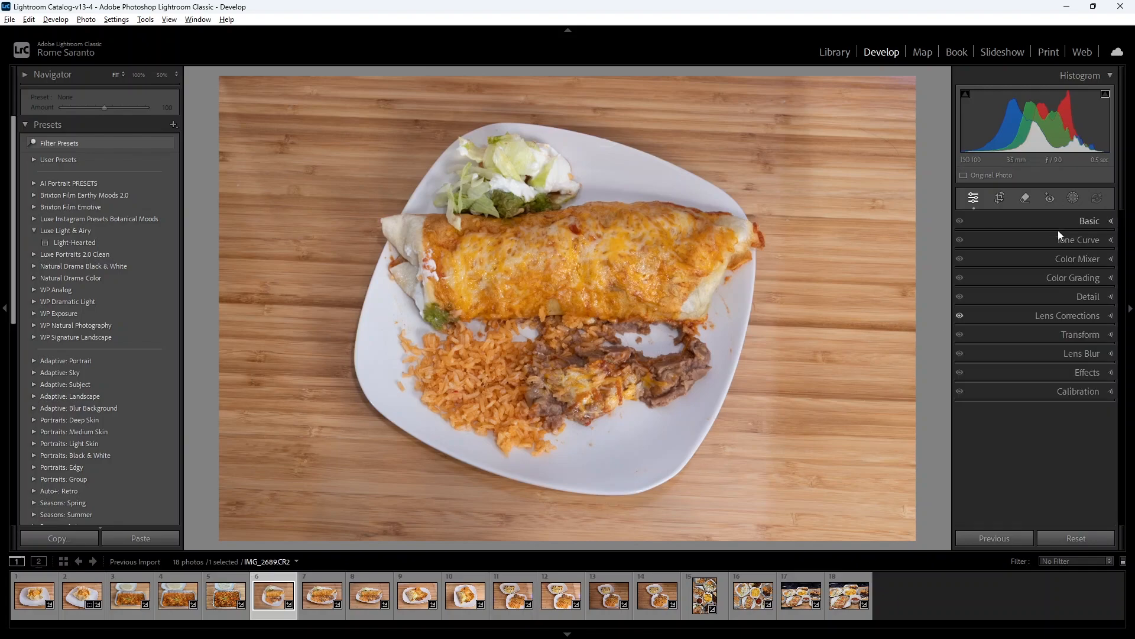
left_click(1031, 260)
scroll(1040, 371, "down", 1)
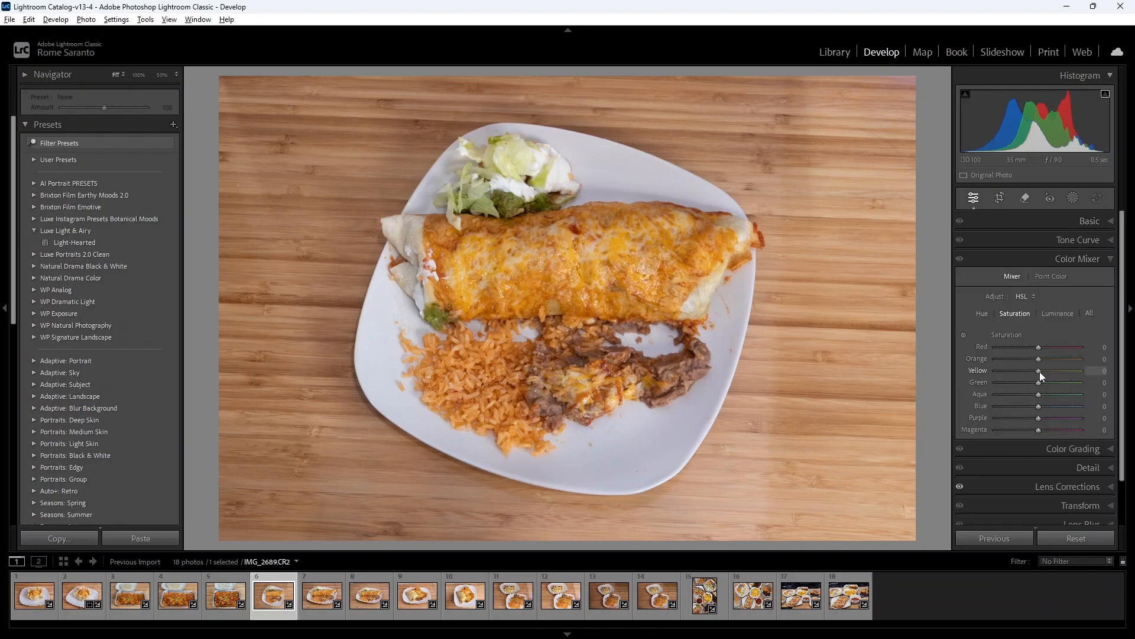
scroll(1040, 371, "down", 2)
left_click(1038, 258)
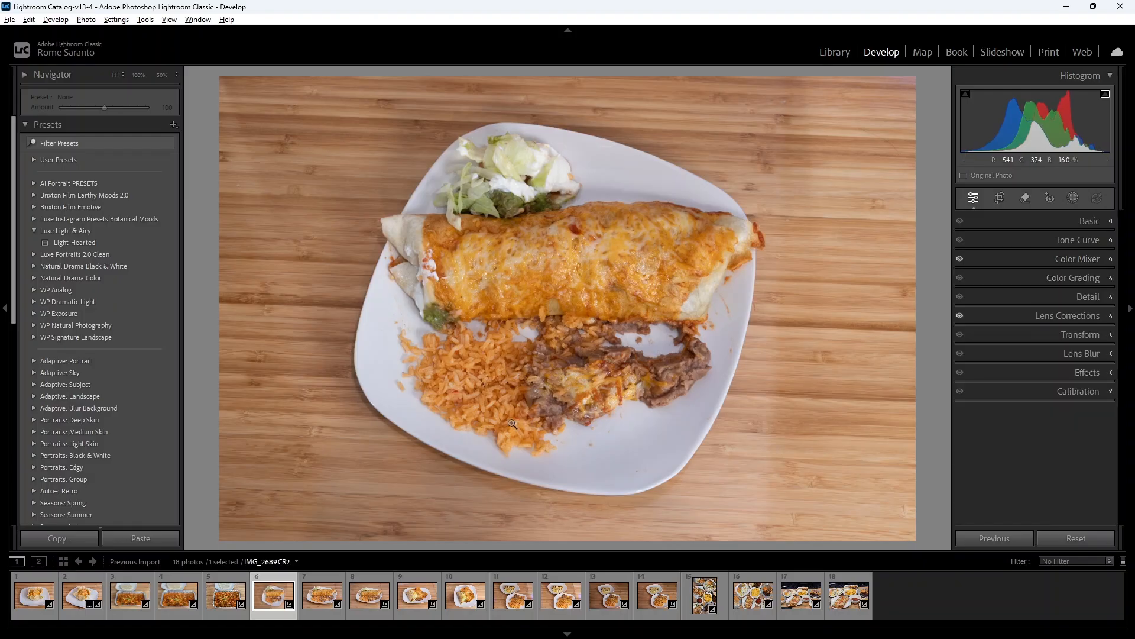
Synchronize only the sixth photo's Color Mixer settings to photos 7 through 18.
left_click(322, 595, "ctrl")
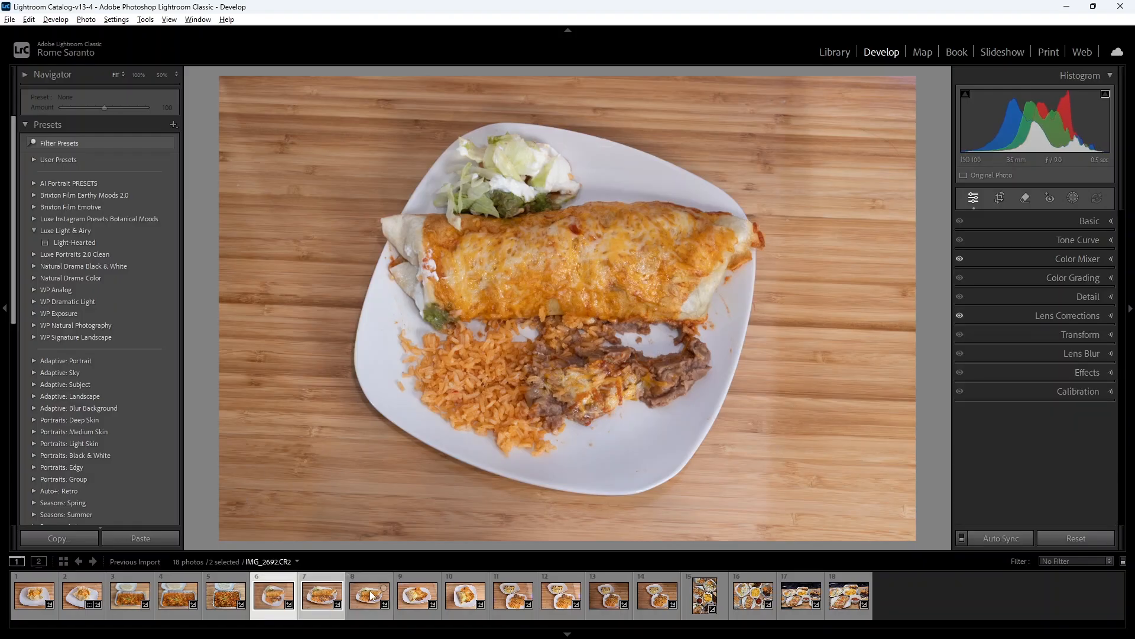
left_click(371, 595, "ctrl")
left_click(417, 595, "ctrl")
left_click(465, 595, "ctrl")
left_click(513, 595, "ctrl")
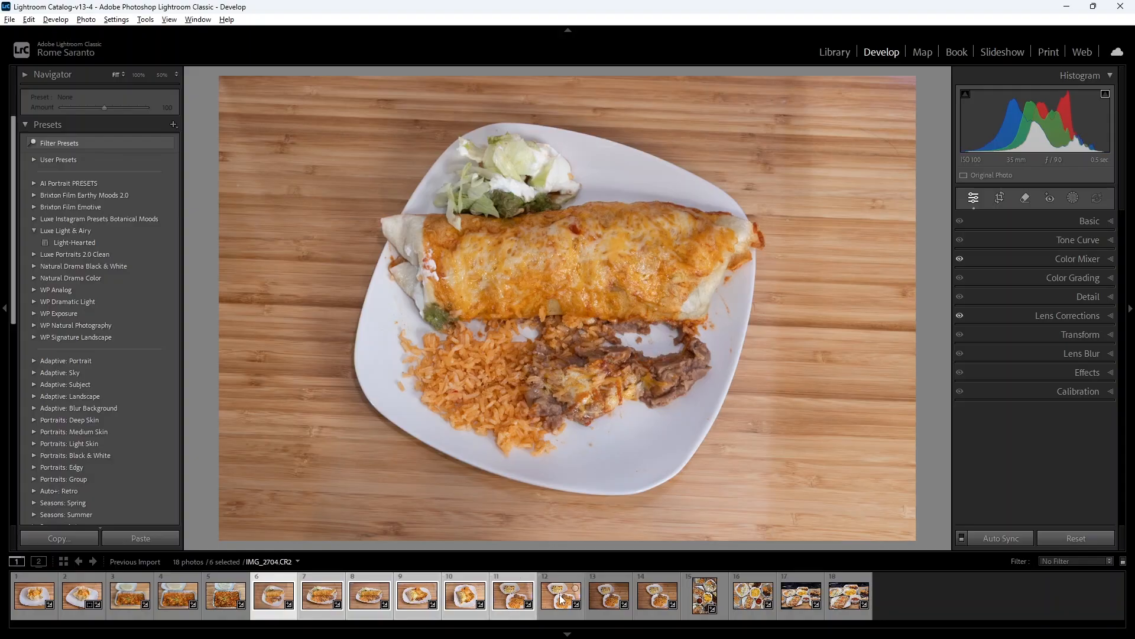
left_click(744, 598, "shift")
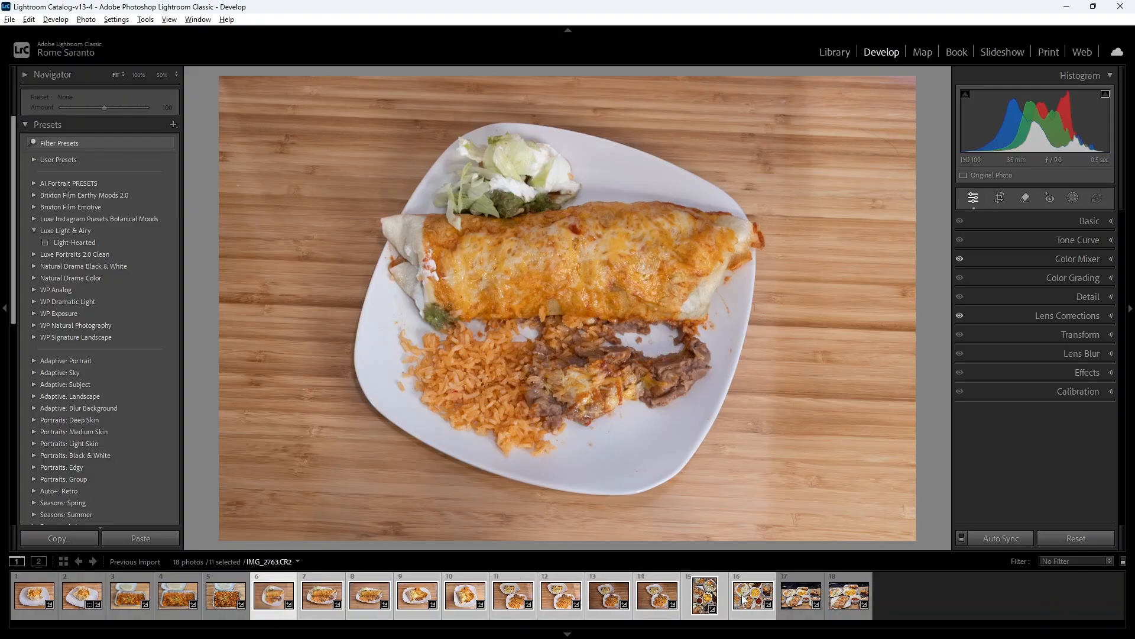
left_click(850, 596, "shift")
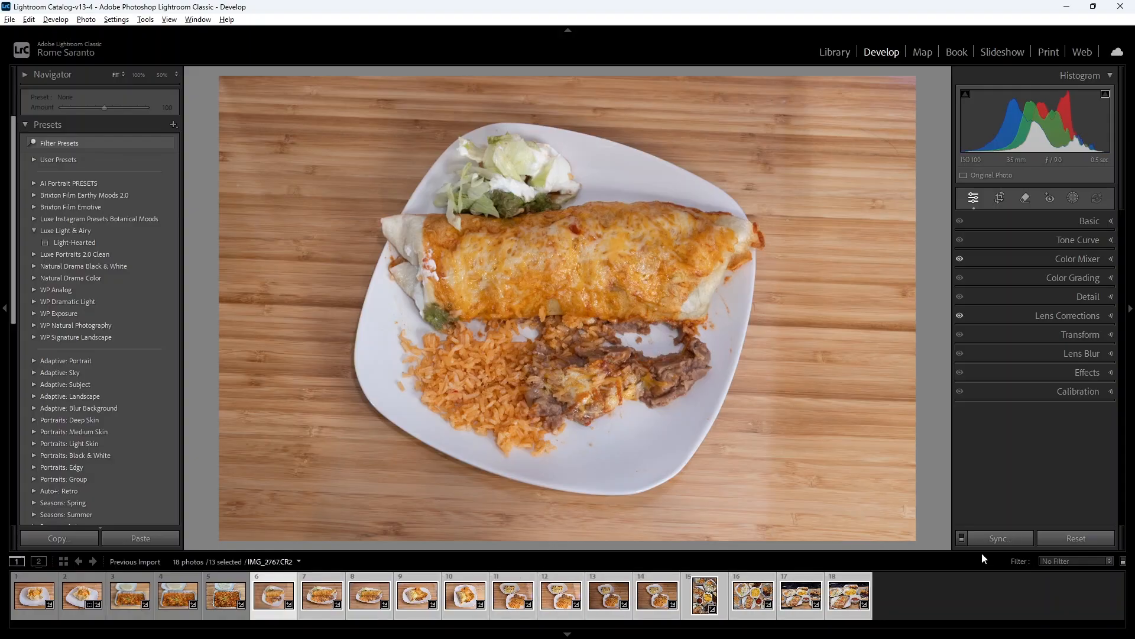
left_click(990, 537)
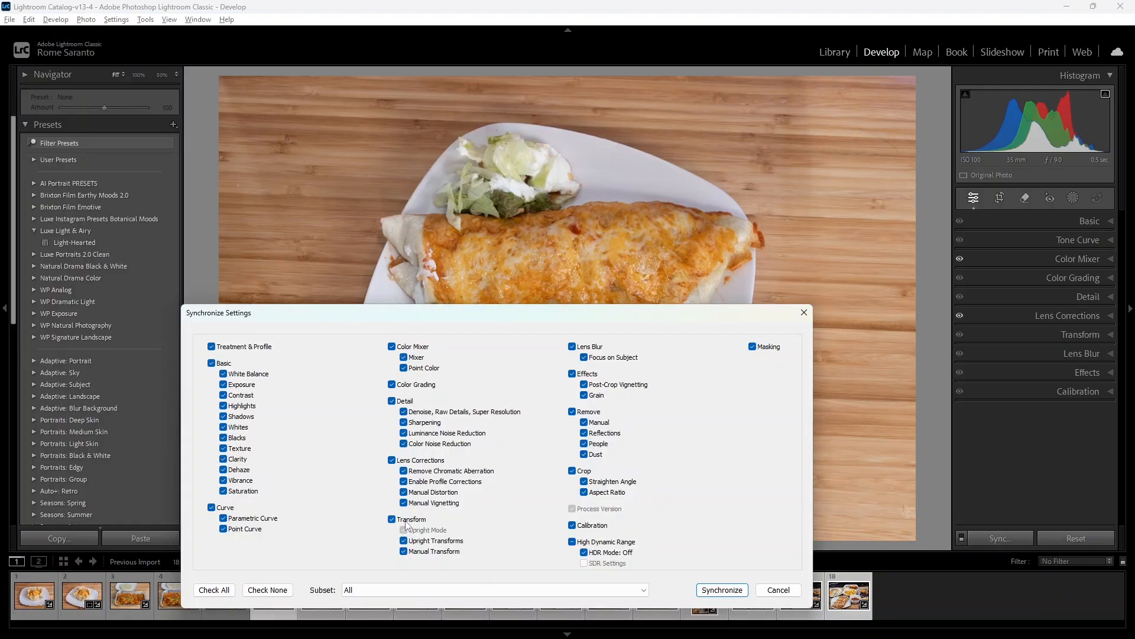
left_click(274, 589)
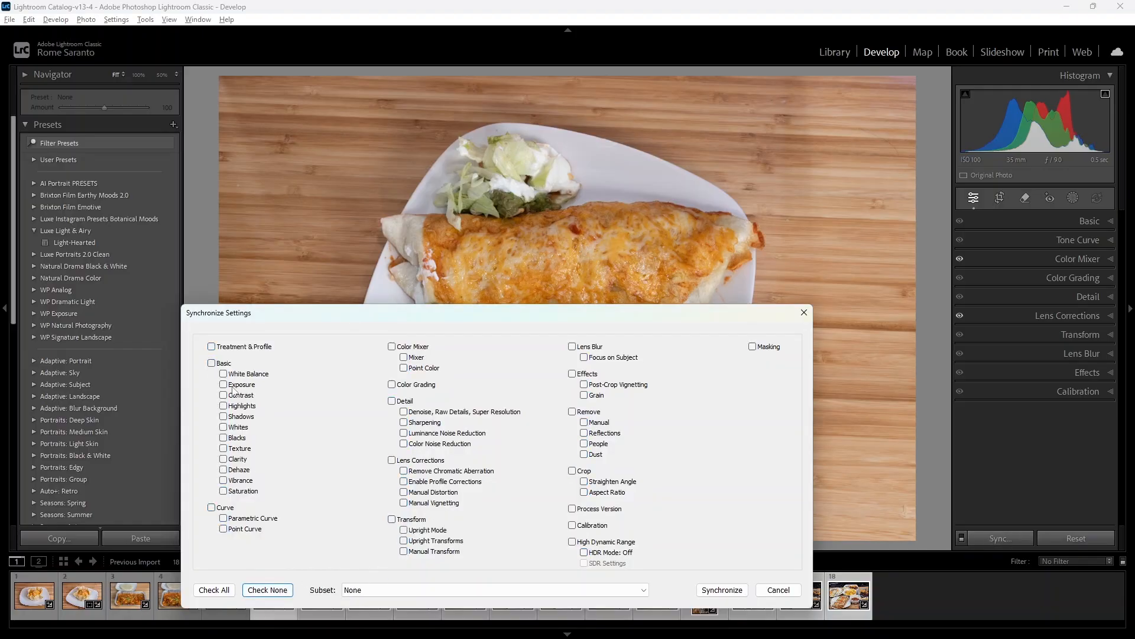
left_click(391, 347)
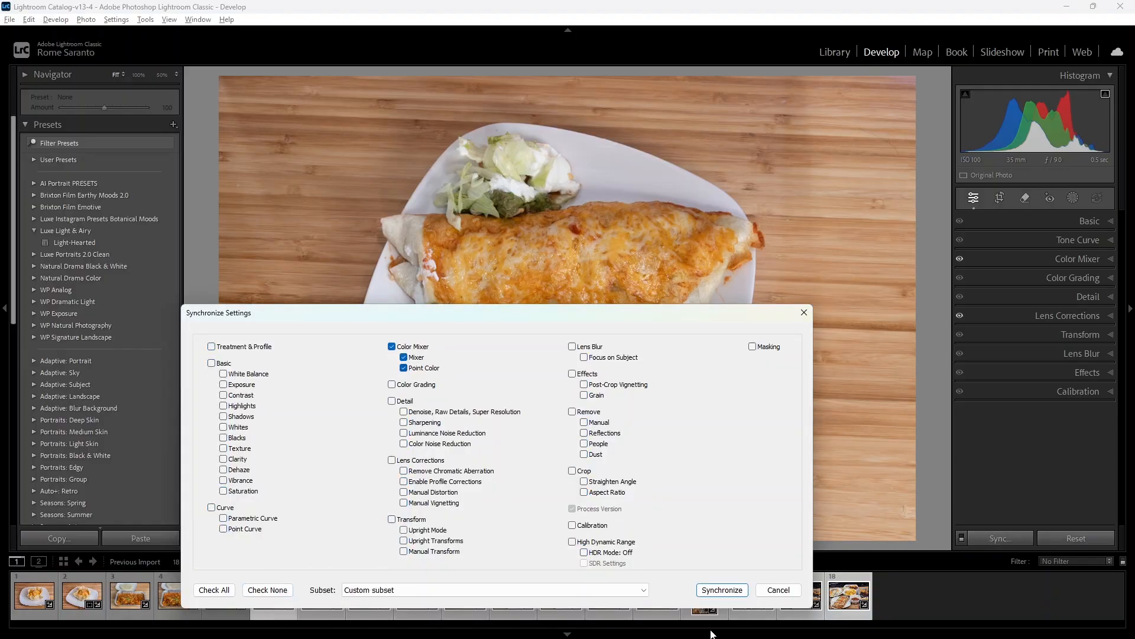
left_click(726, 590)
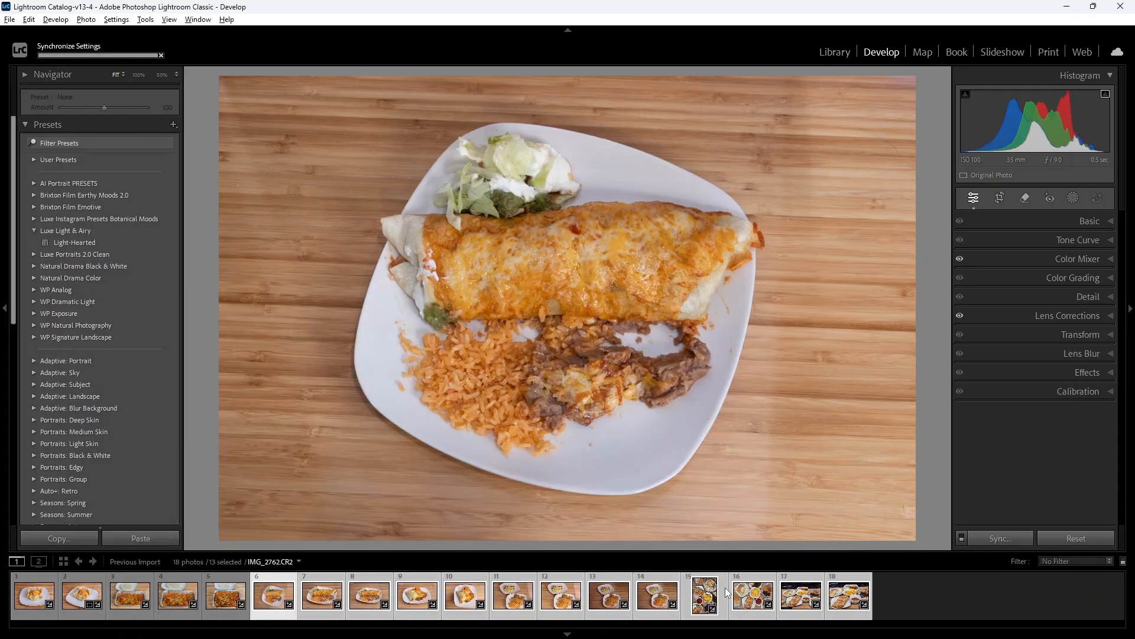
Select only the sixth photo, the burrito plate, and set its exposure to +0.10, contrast to +25 and highlights to -60.
left_click(276, 583)
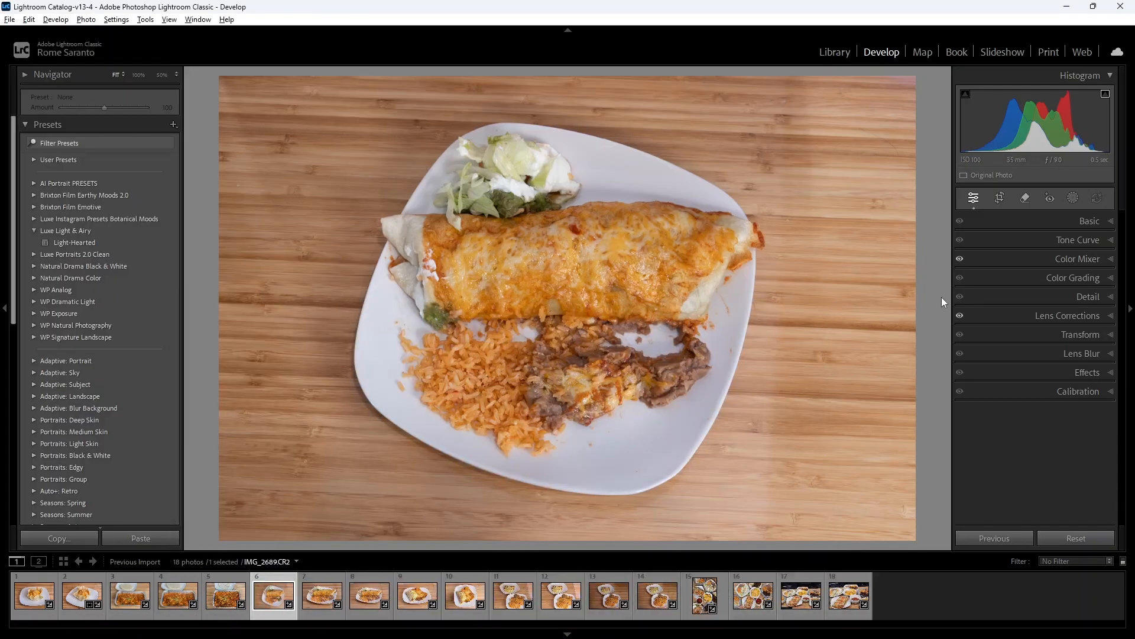
left_click(1037, 222)
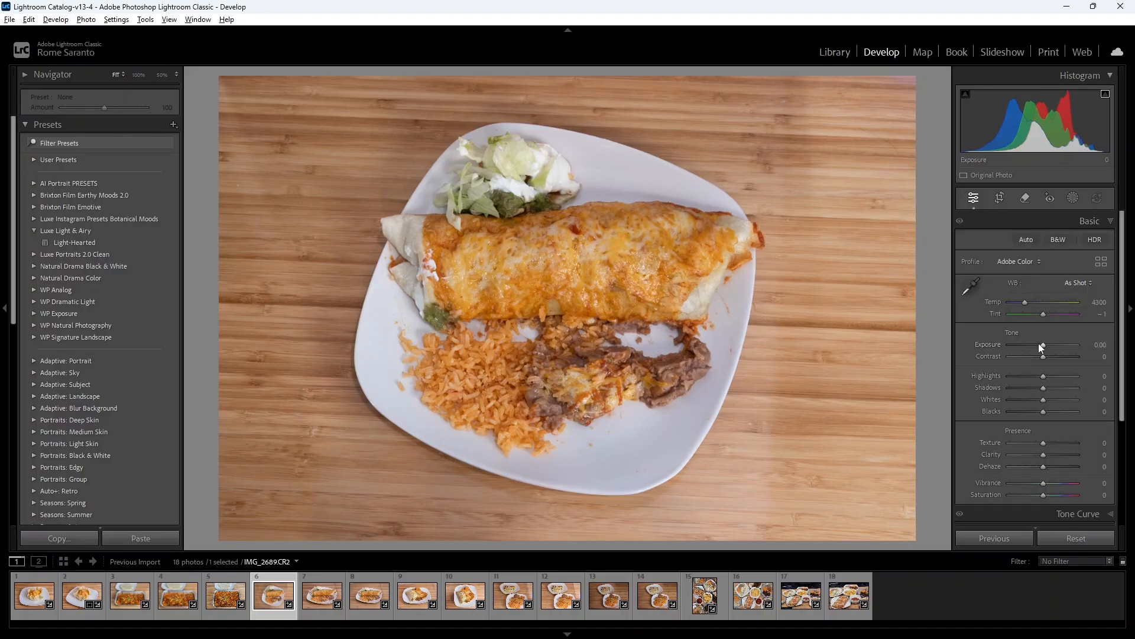
left_click_drag(1043, 345, 1044, 345)
key("Down")
key("Down")
key("Down")
key("Down")
key("Down")
key("Down")
key("Down")
key("Down")
key("Down")
key("Down")
key("Down")
key("Down")
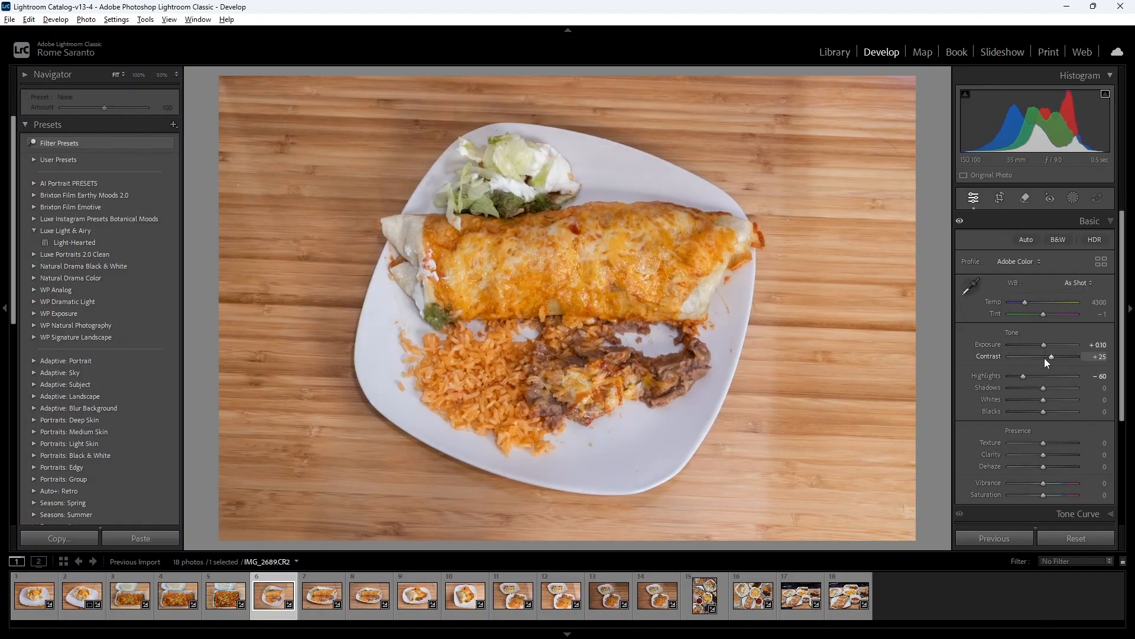
Set the burrito photo's texture to +5, clarity to +15, shadows to +43 and vibrance to +15.
key("Up")
key("Up")
key("Up")
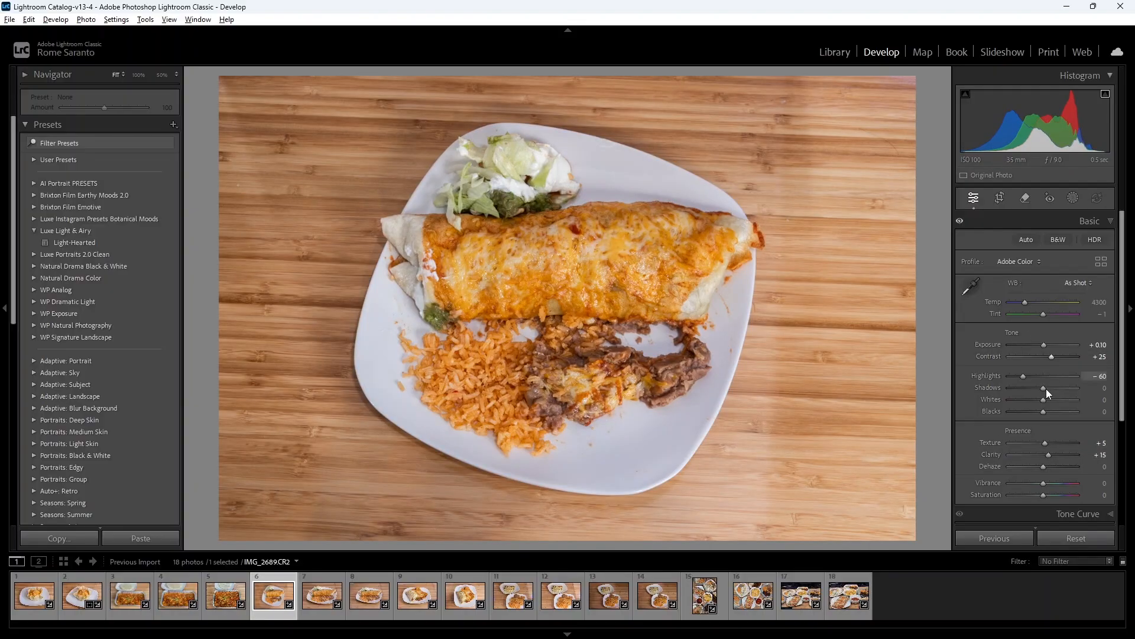
key("shift+Up")
key("shift+Up")
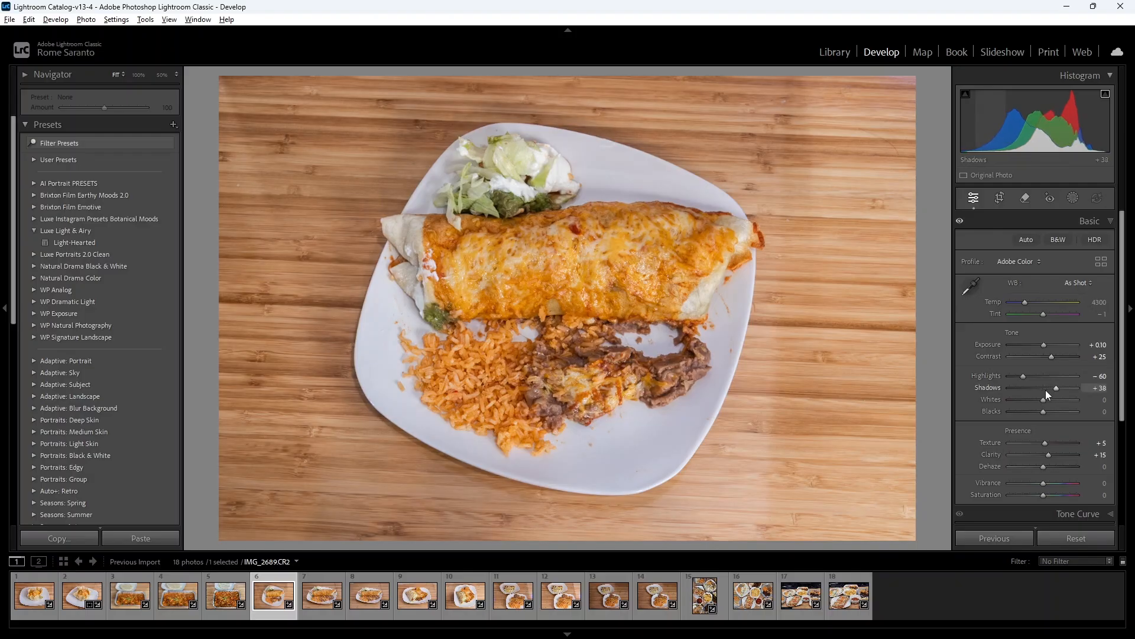
key("Up")
key("Up")
key("Up")
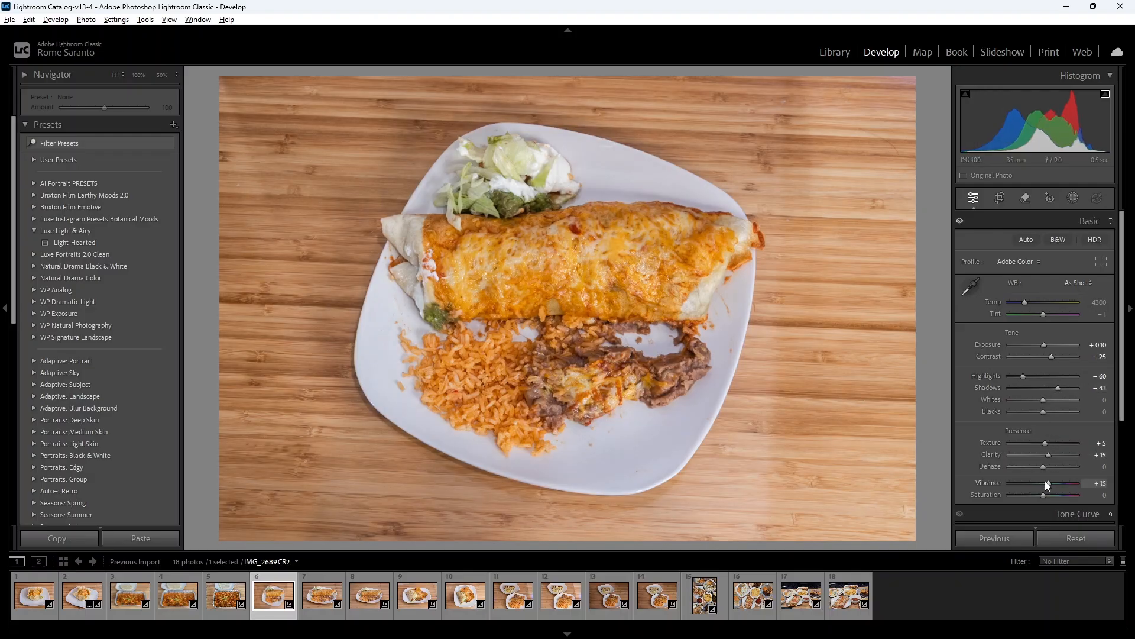
Try a white balance sampled from the white plate and the Auto white balance, and return to As Shot.
left_click(973, 287)
left_click(664, 172)
left_click(1077, 284)
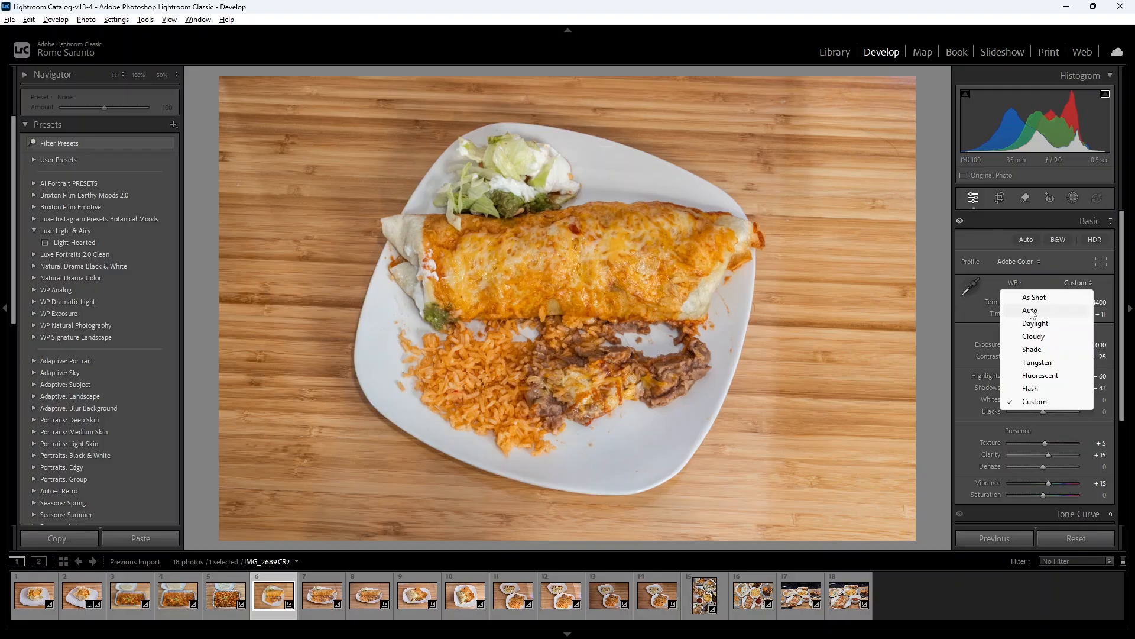
left_click(1030, 310)
left_click(1077, 285)
left_click(1057, 295)
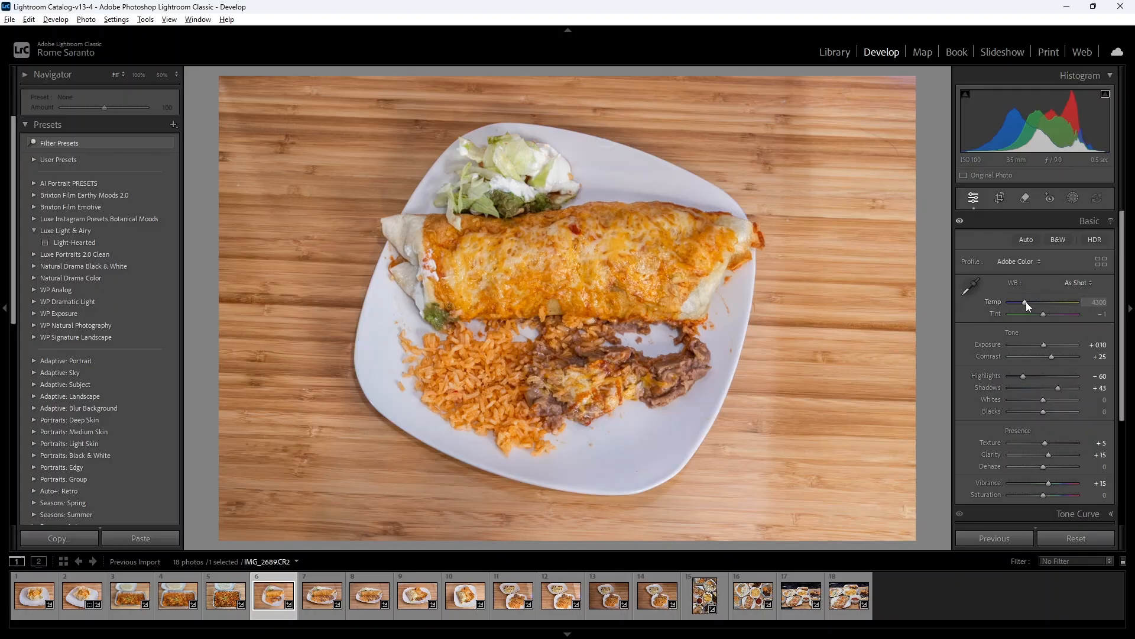
Lower the burrito photo's white balance temperature to 4050.
scroll(1026, 301, "down", 5)
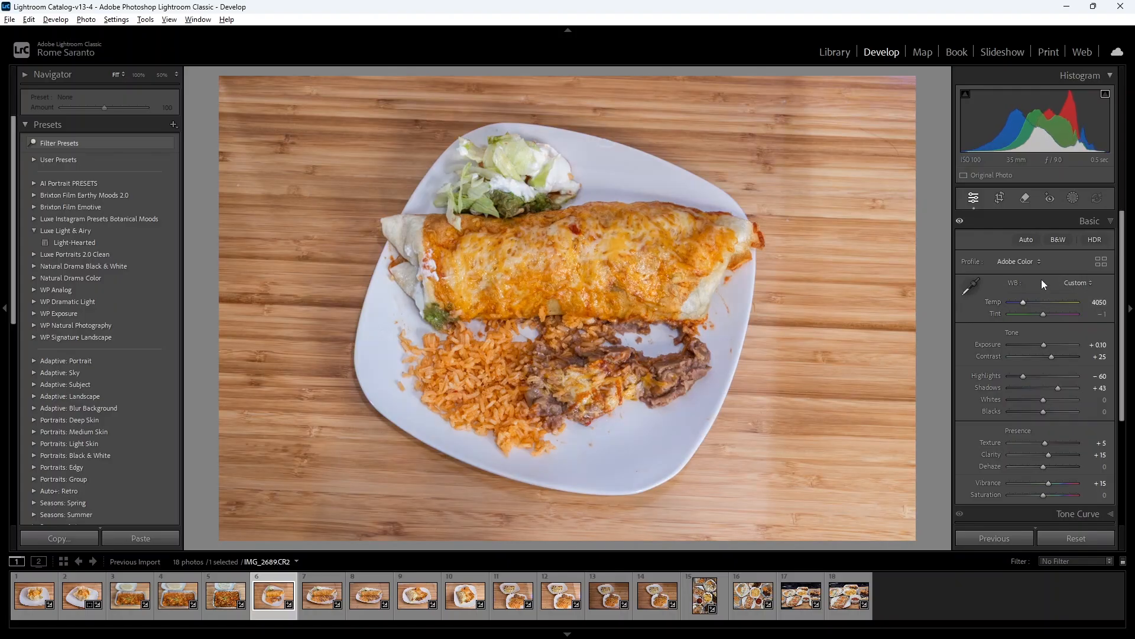
Add a radial gradient mask around the whole plate, stretch it to the photo's upper edge, and invert it to affect the table.
left_click(1078, 198)
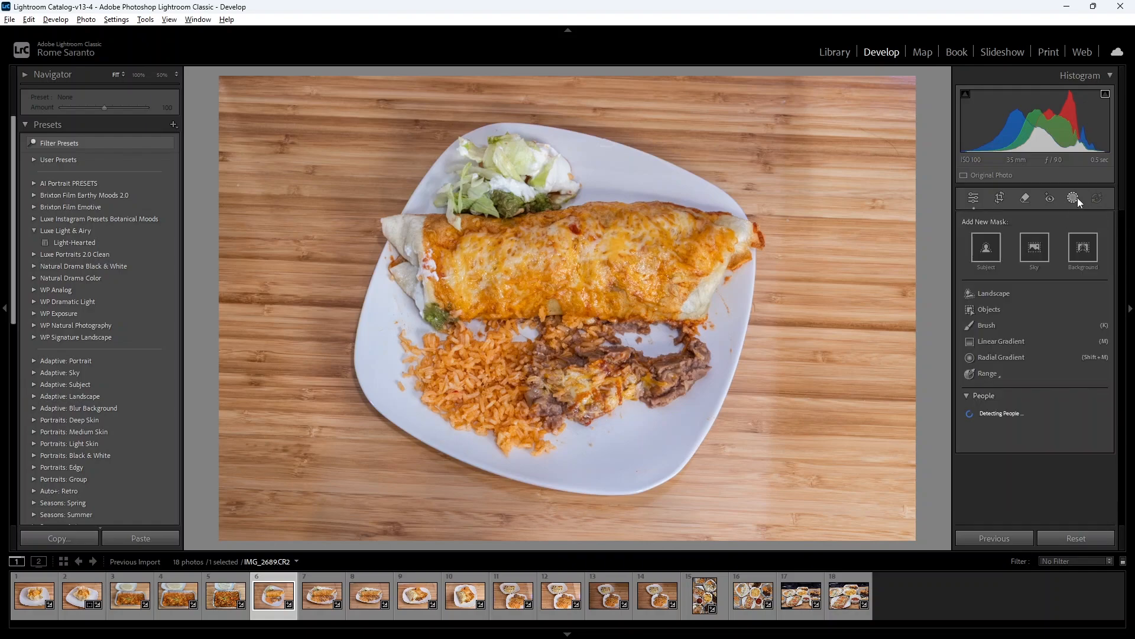
left_click(1005, 357)
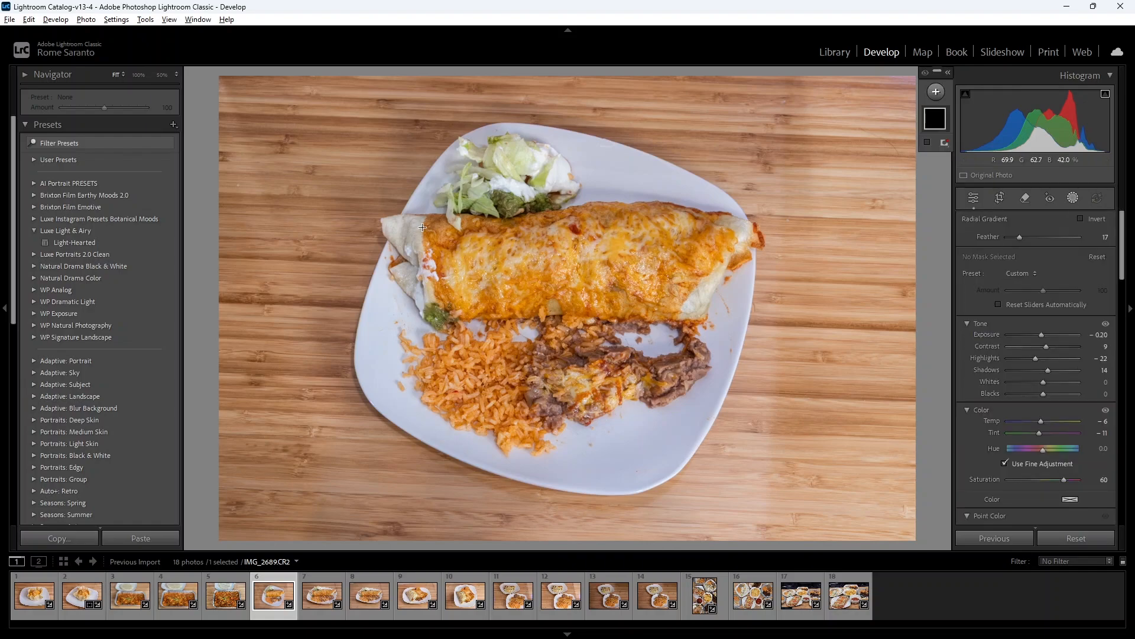
left_click_drag(424, 195, 508, 296)
left_click_drag(602, 359, 680, 422)
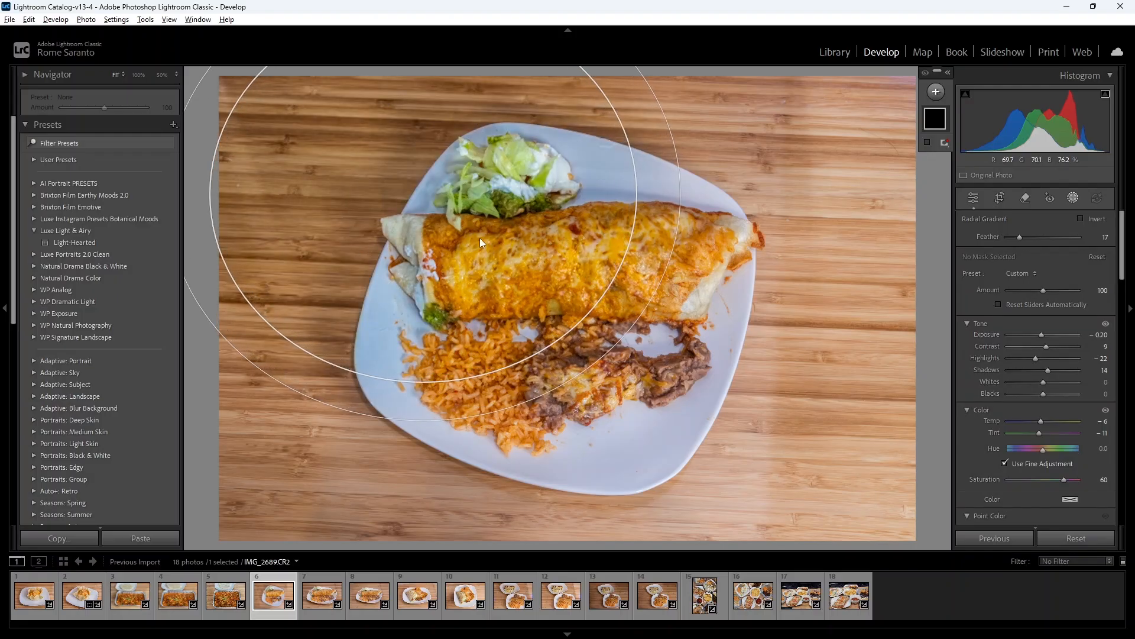
left_click(468, 197)
left_click_drag(468, 197, 601, 318)
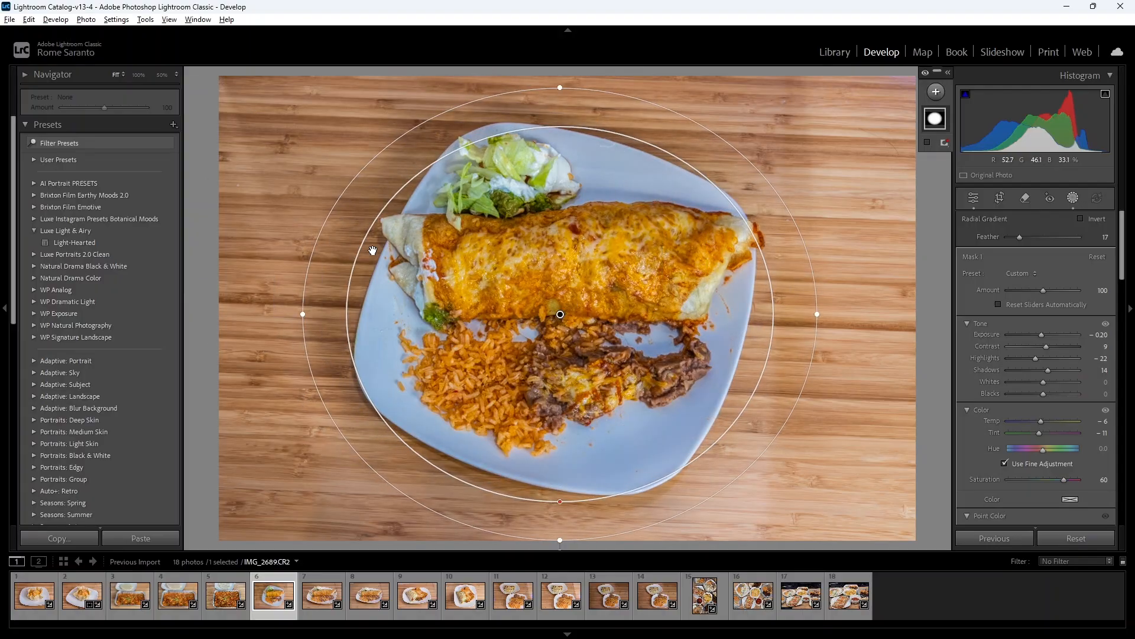
left_click_drag(560, 87, 558, 69)
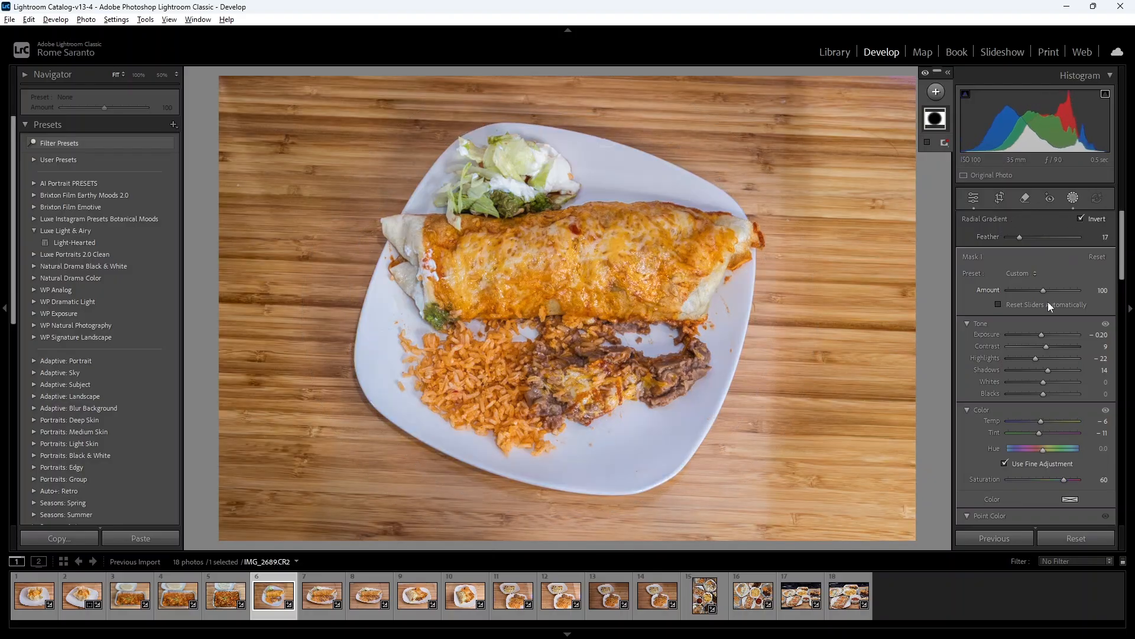
Set the inverted radial mask's exposure to -0.90 to darken the table, and leave masking.
left_click_drag(1041, 336, 1038, 336)
key("Down")
key("Down")
key("Down")
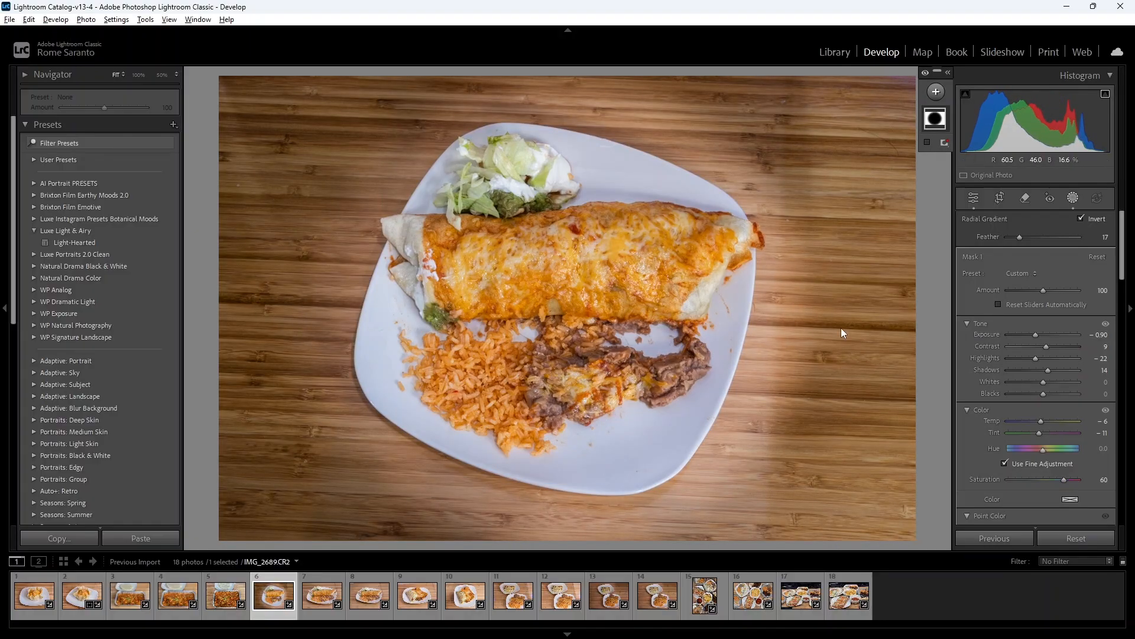
left_click(1073, 198)
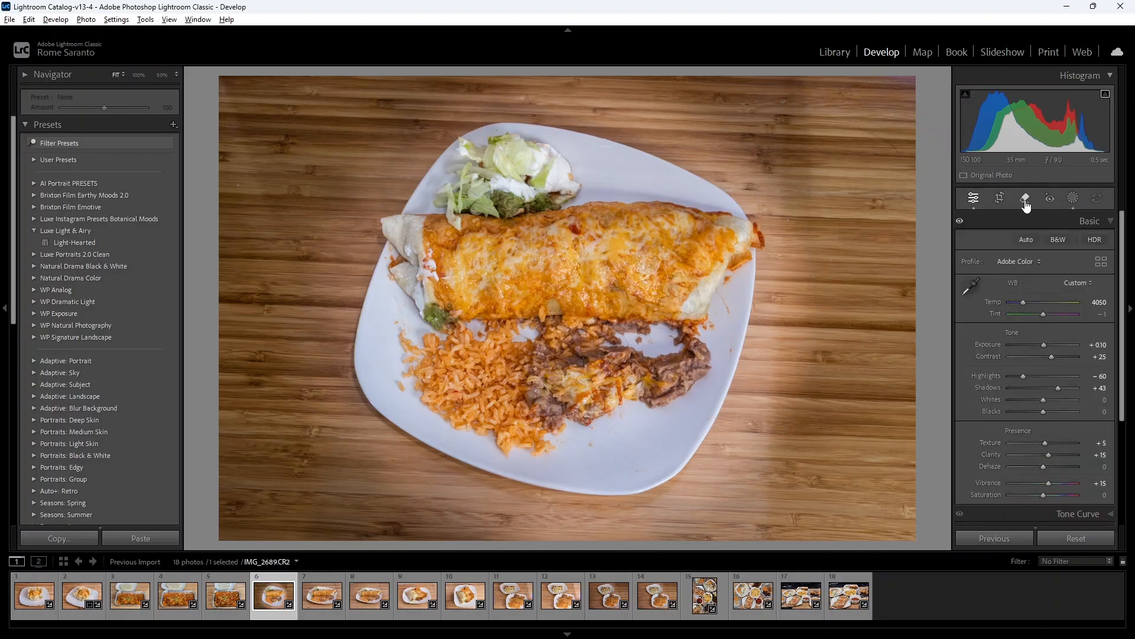
Erase the stray food crumbs and smudges around the plate's rim with generative Remove, using a brush size of 7.
key("q")
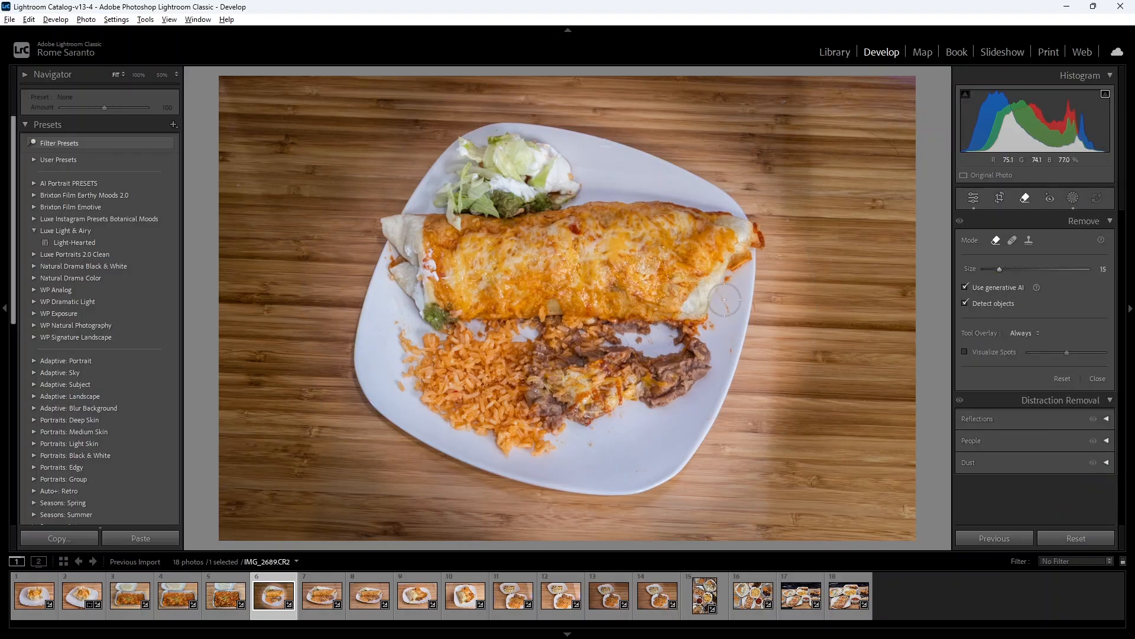
scroll(728, 313, "down", 3)
left_click(723, 300)
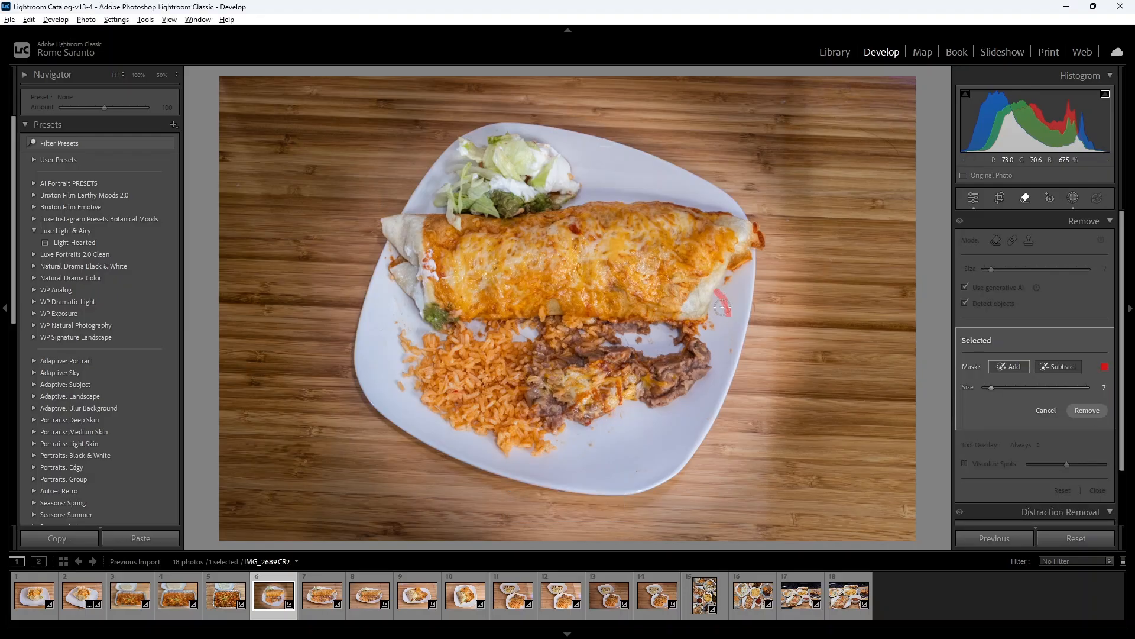
left_click(731, 349)
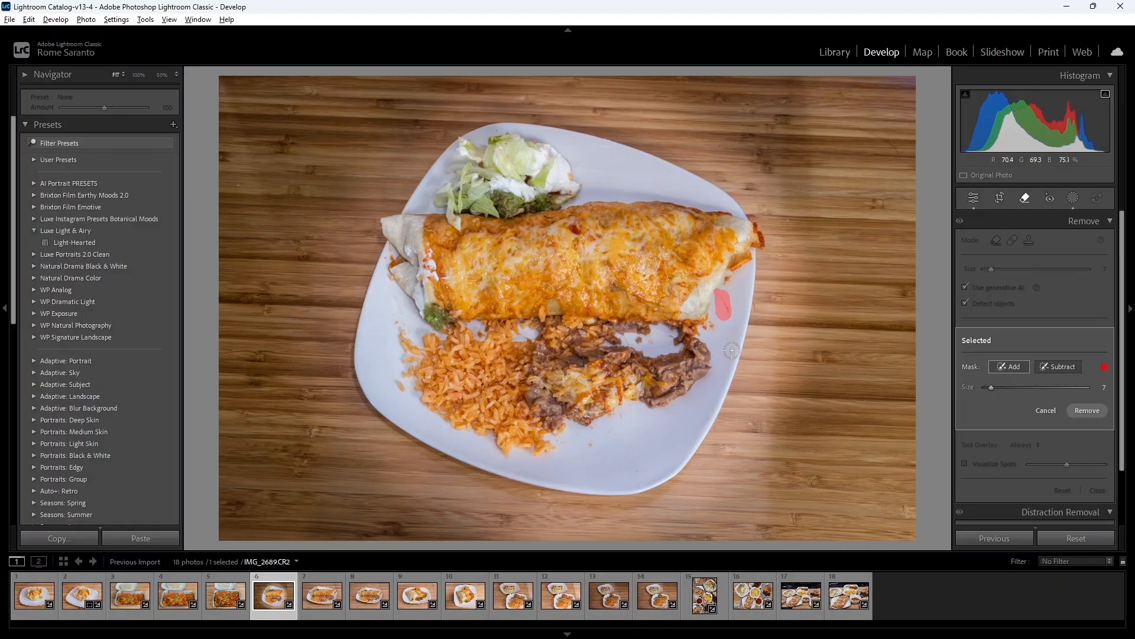
left_click(712, 329)
left_click_drag(624, 417, 591, 455)
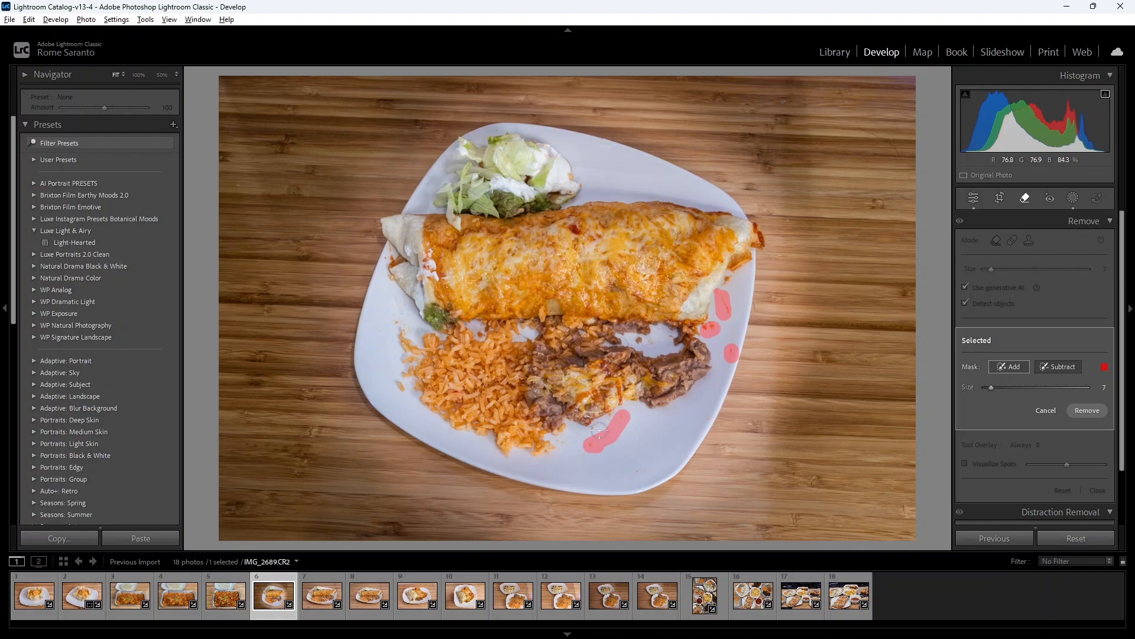
left_click(398, 388)
left_click_drag(399, 323, 394, 296)
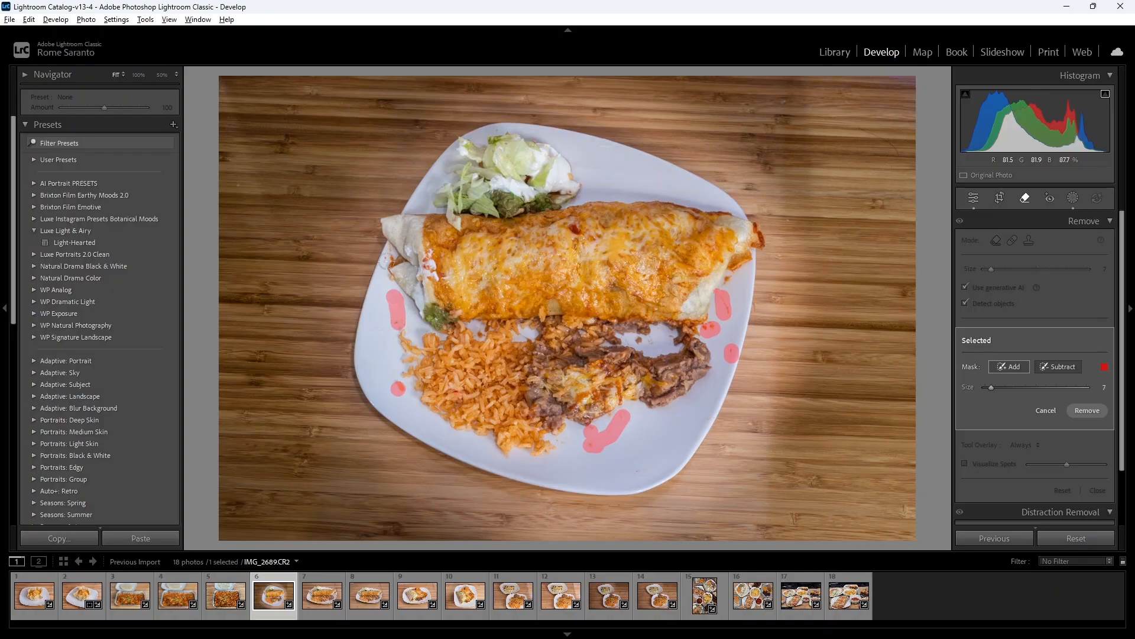
left_click(391, 254)
left_click(562, 443)
left_click(1088, 410)
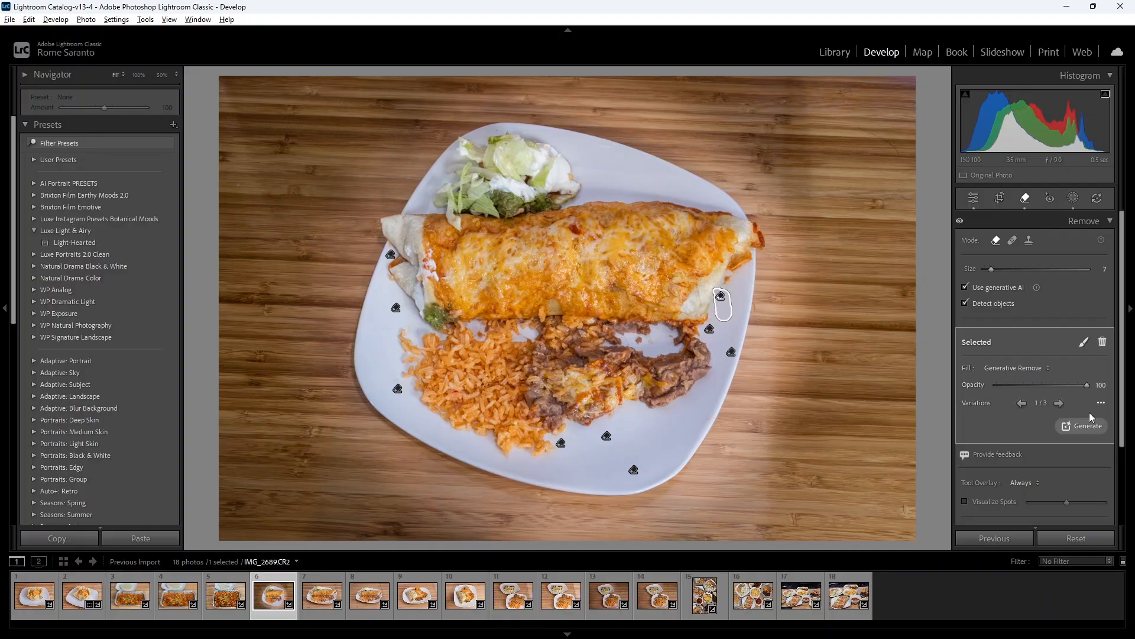
left_click(1026, 198)
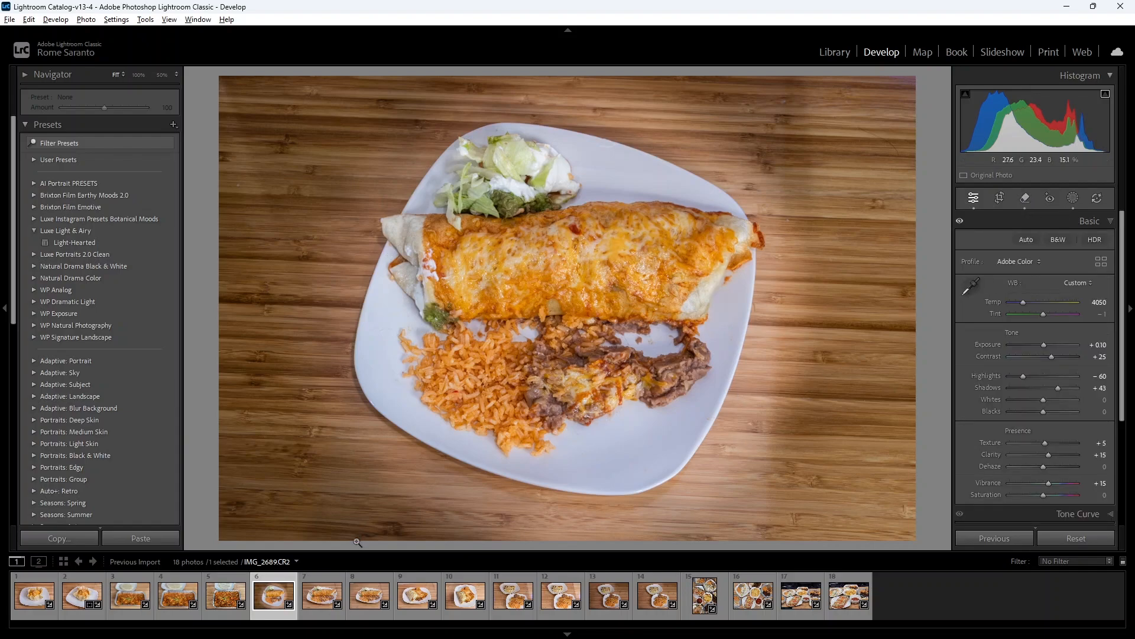
Synchronize all of the sixth photo's settings except Remove to photos 7 and 8.
left_click(316, 577, "ctrl")
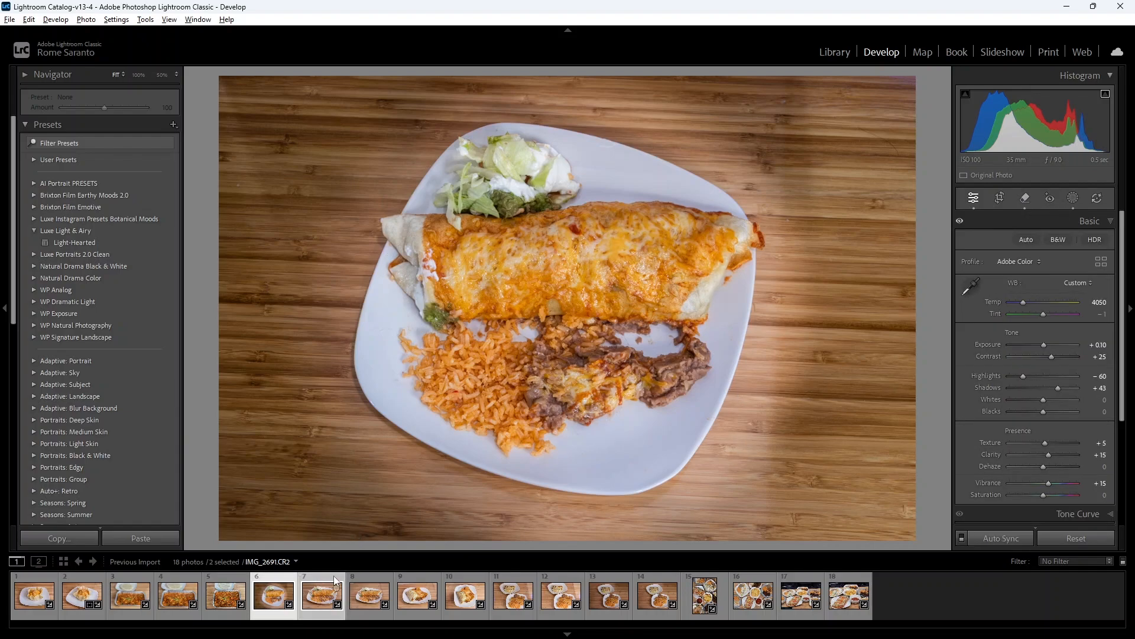
left_click(372, 578, "ctrl")
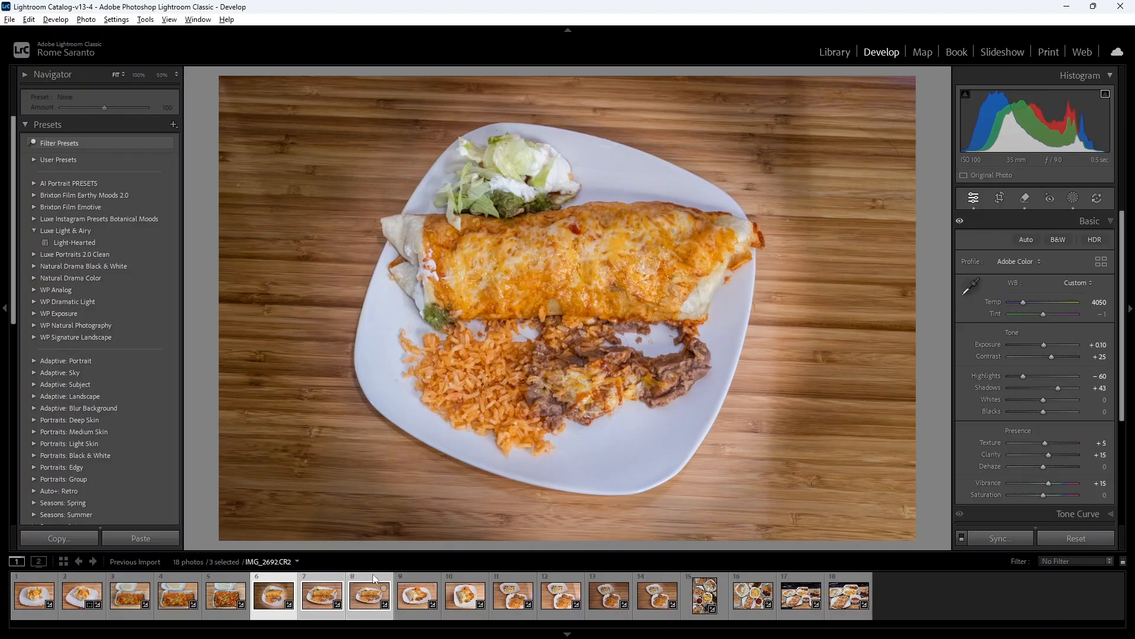
left_click(1007, 538)
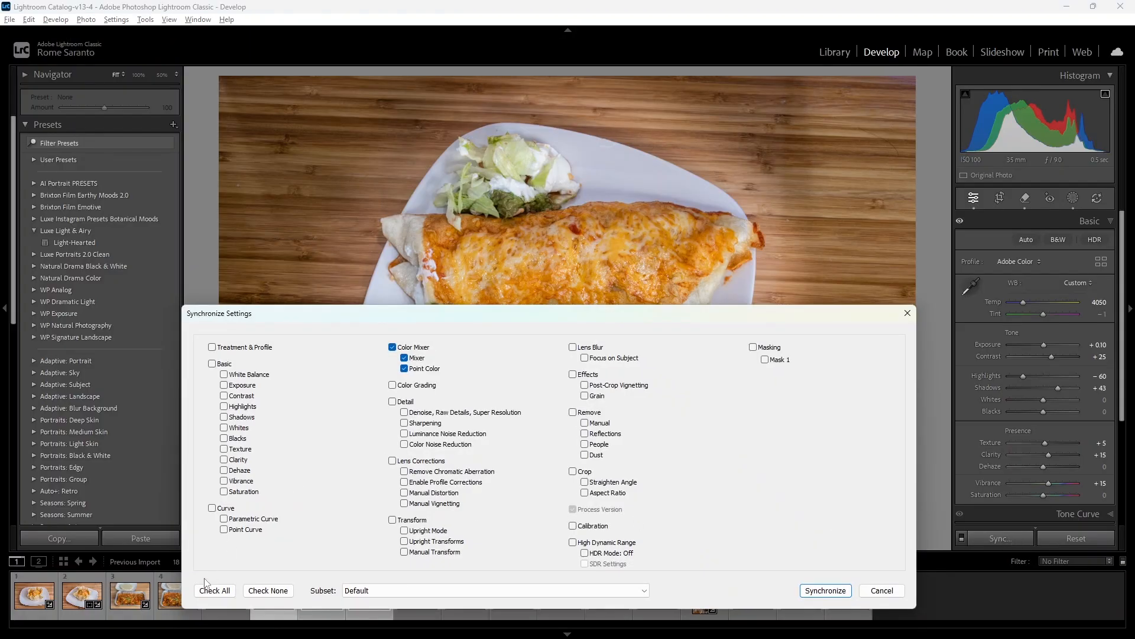
left_click(214, 590)
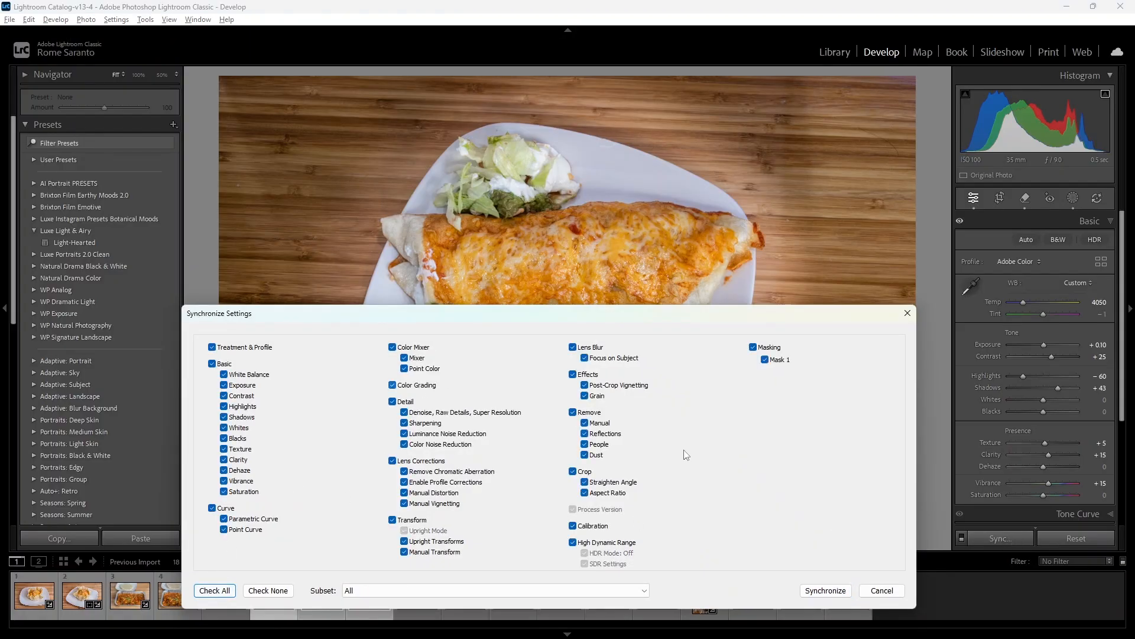
left_click(577, 415)
left_click(576, 415)
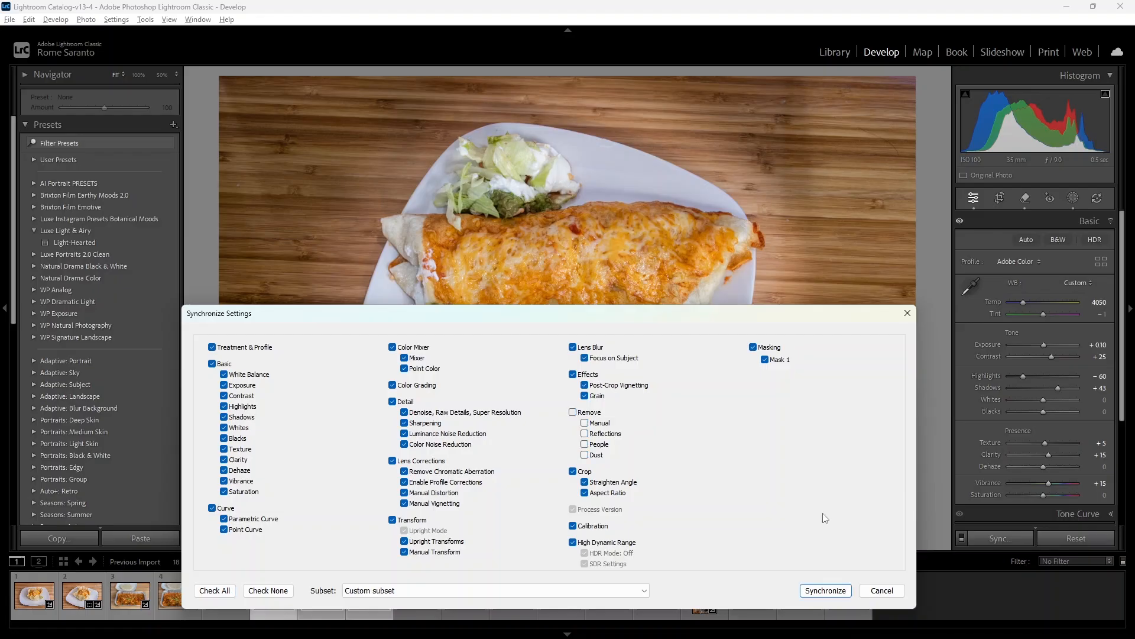
left_click(819, 591)
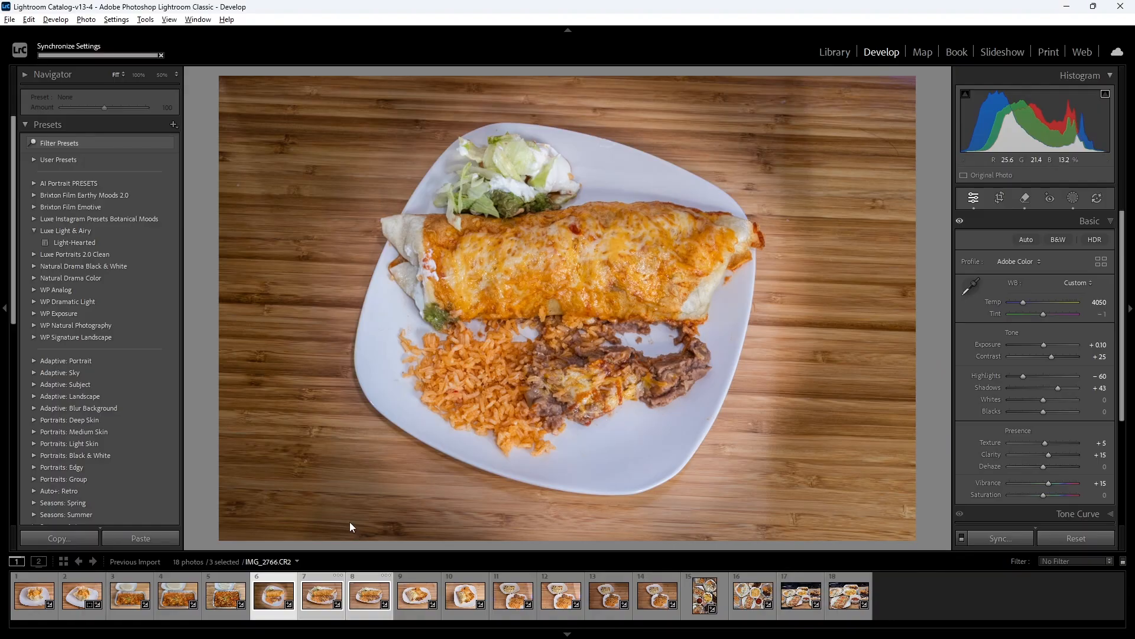
Refit photo 7's radial gradient mask by widening, tilting and repositioning it around the whole plate, and leave masking.
left_click(328, 587)
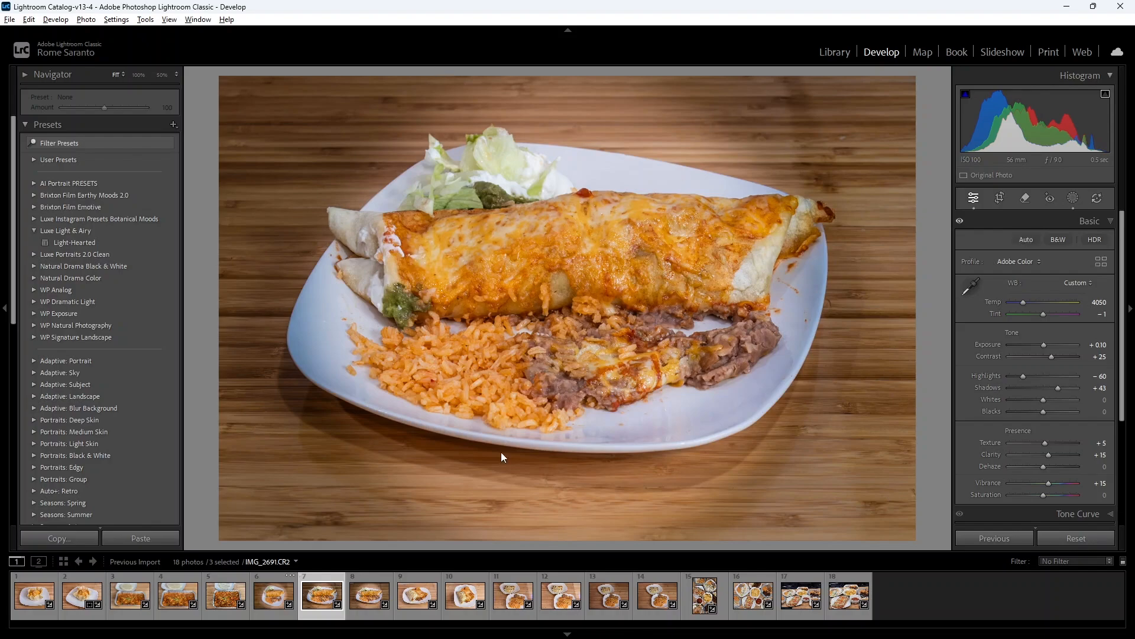
left_click(1075, 202)
left_click(1074, 200)
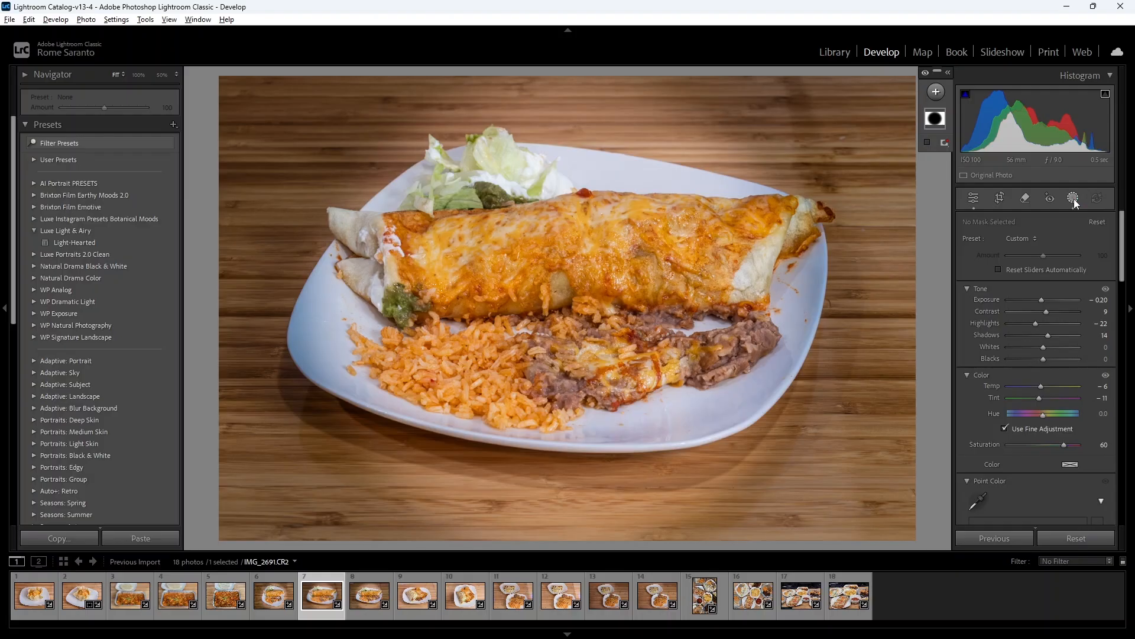
left_click(938, 117)
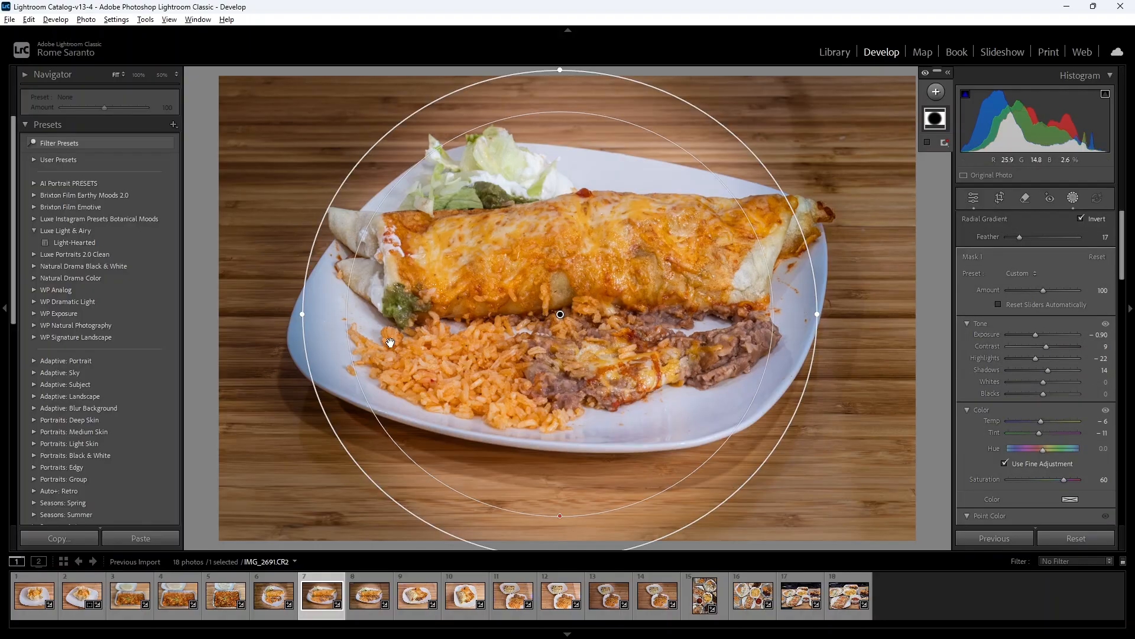
left_click_drag(302, 314, 230, 313)
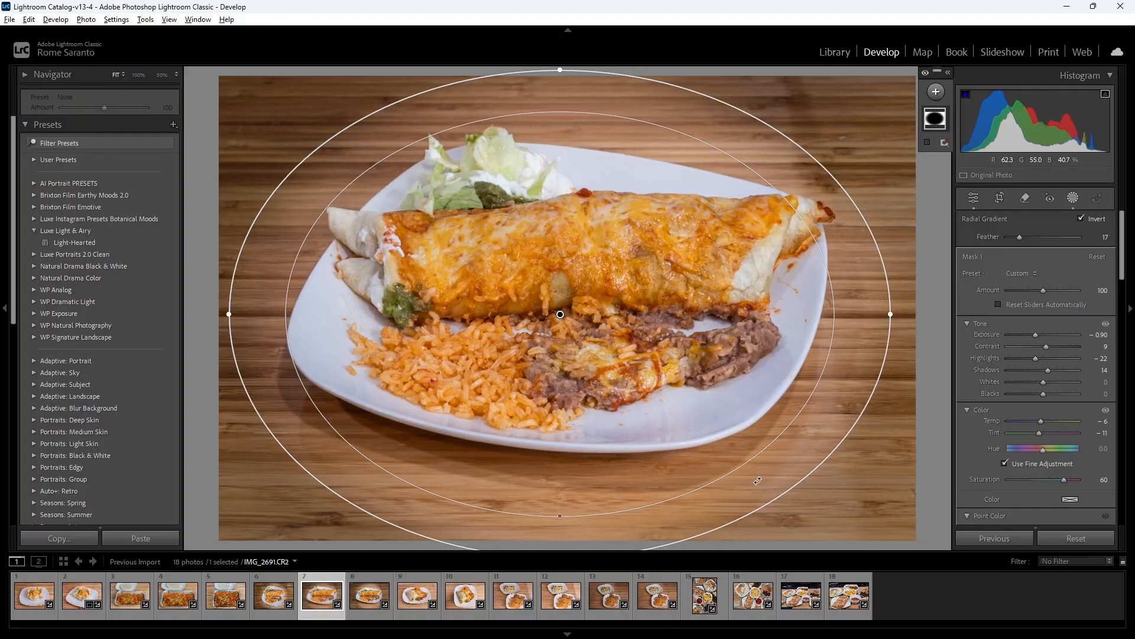
left_click_drag(740, 497, 730, 392)
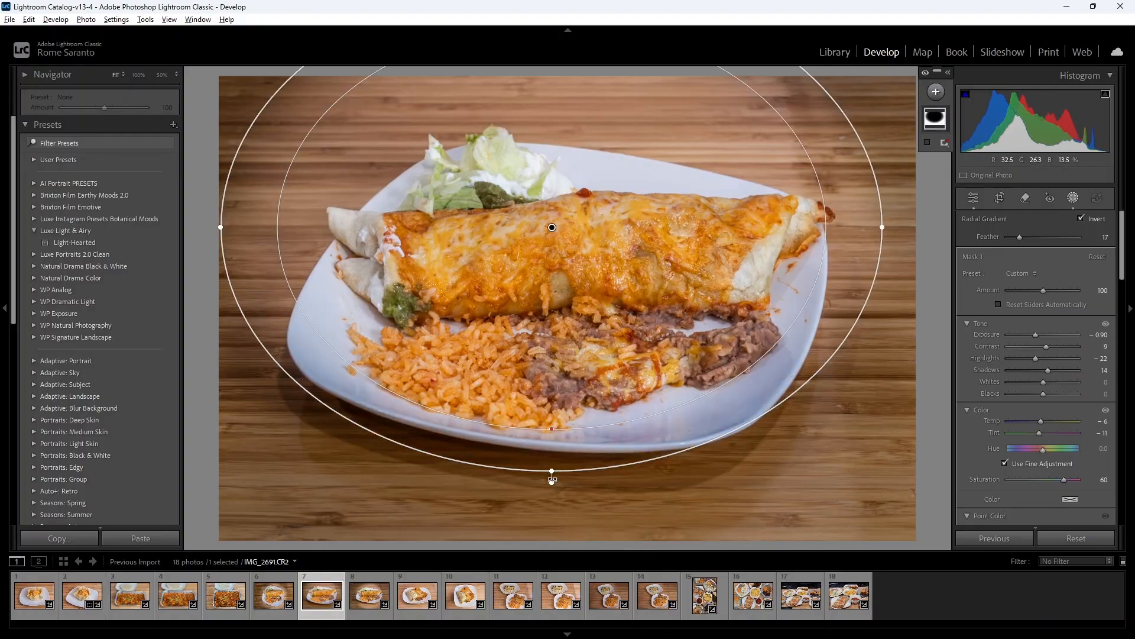
left_click_drag(551, 480, 591, 481)
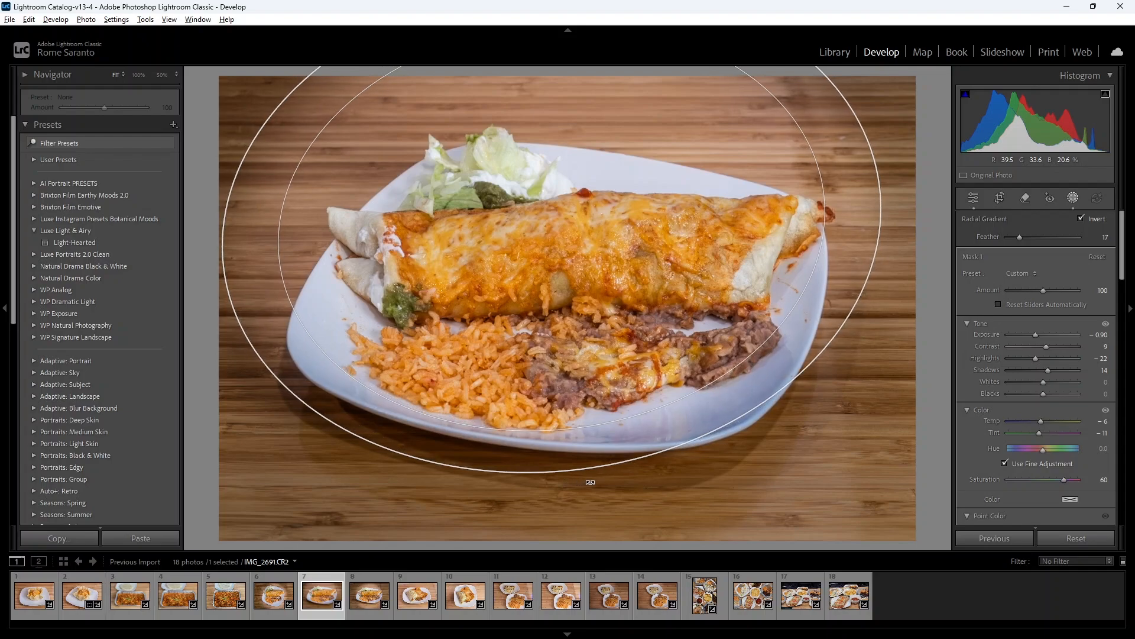
left_click_drag(666, 217, 671, 248)
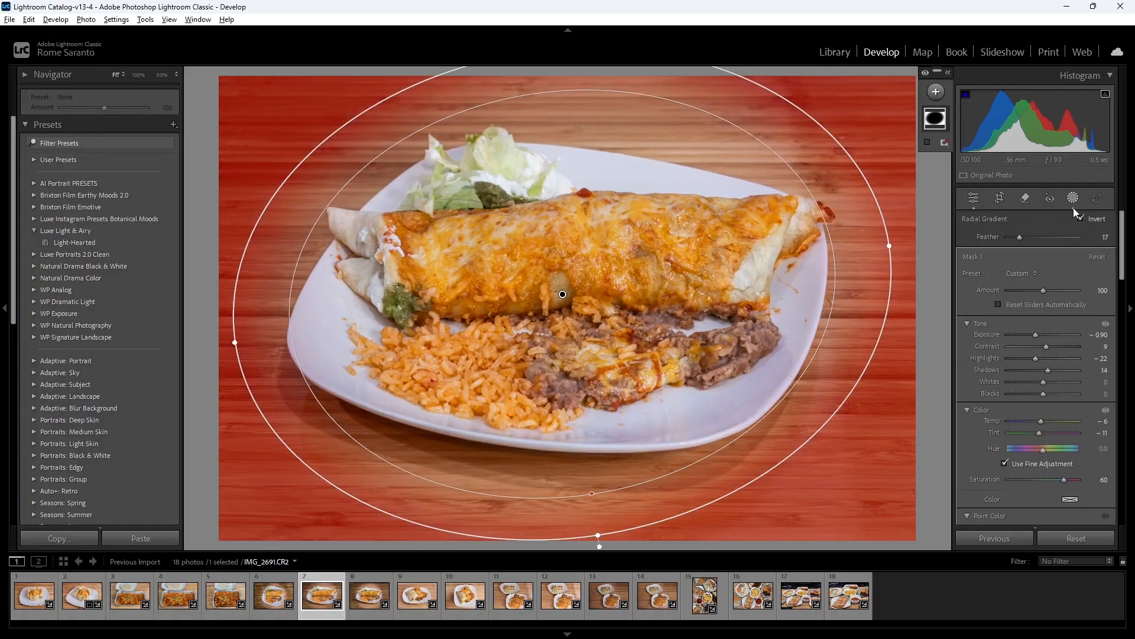
left_click(1073, 199)
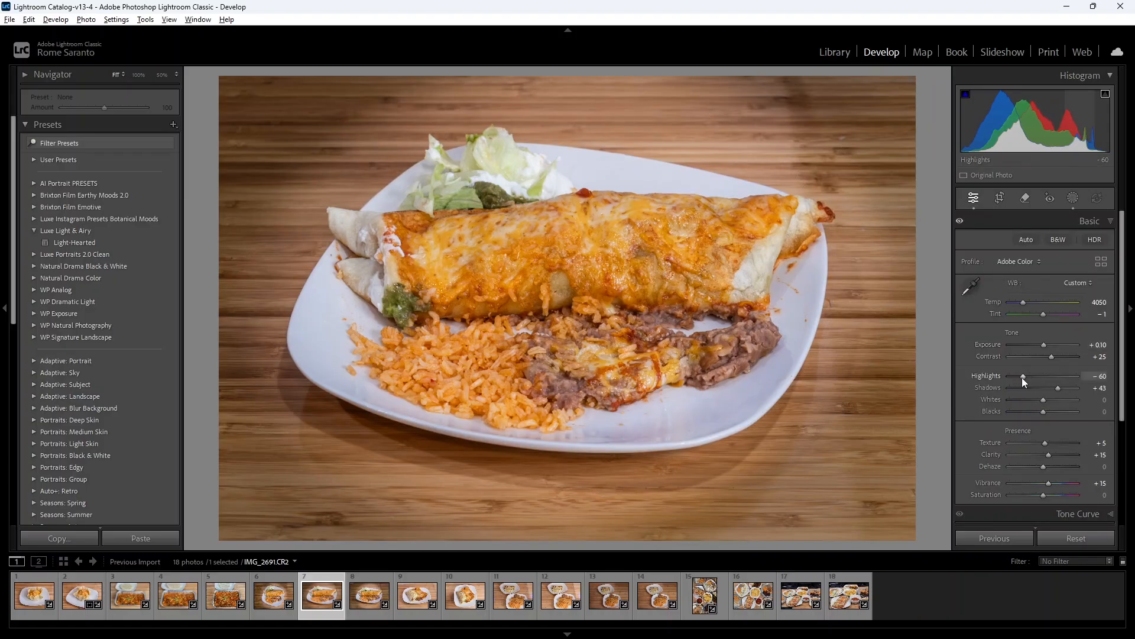
Set photo 7's highlights to -100 and erase the sauce smudge beside the burrito's right end with generative Remove.
scroll(1021, 377, "down", 6)
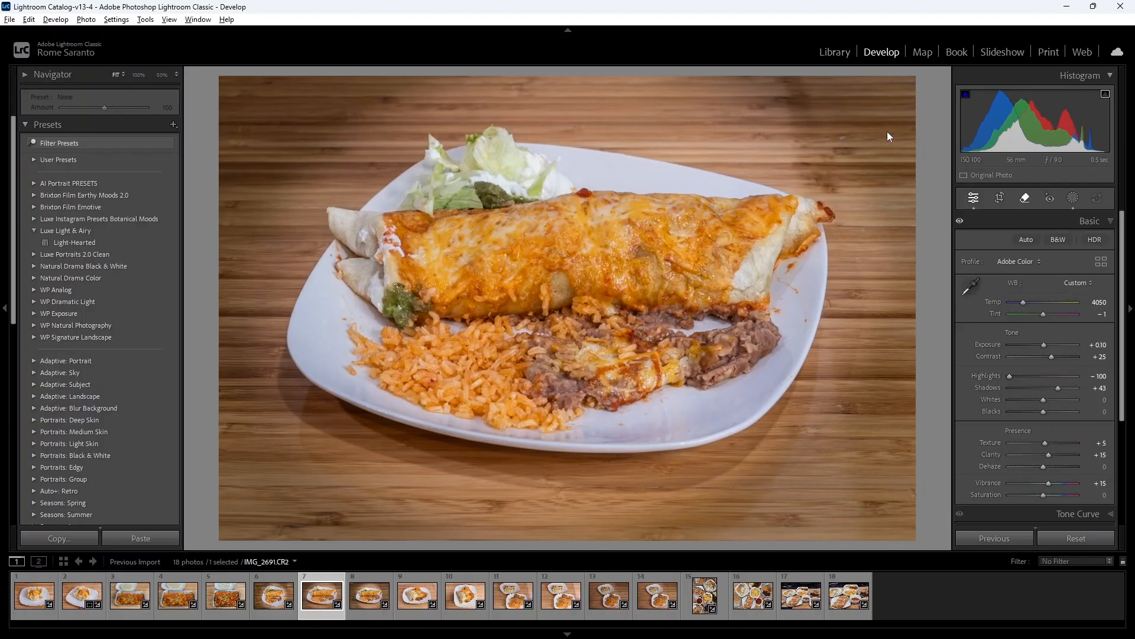
key("q")
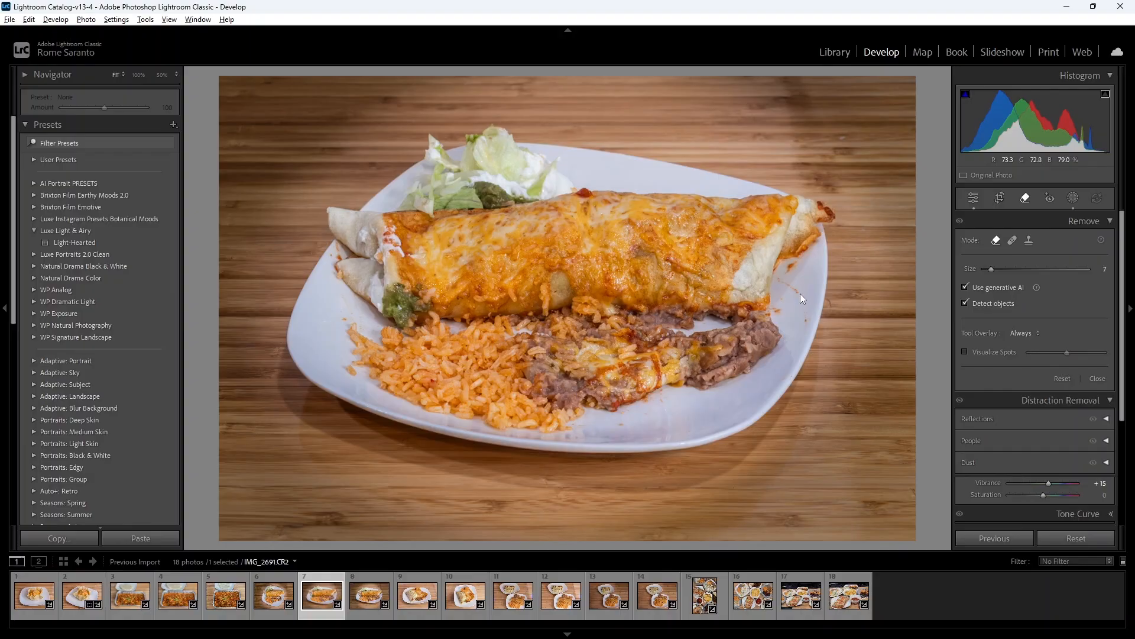
left_click_drag(800, 293, 784, 286)
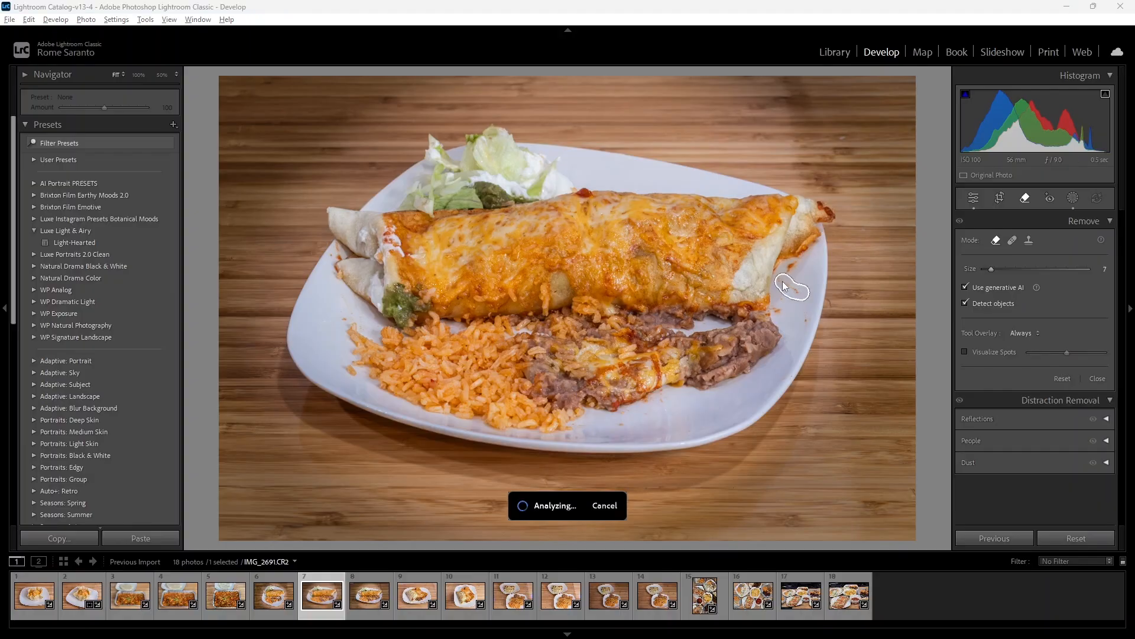
Synchronize photo 7's settings to photo 8.
left_click(1097, 413)
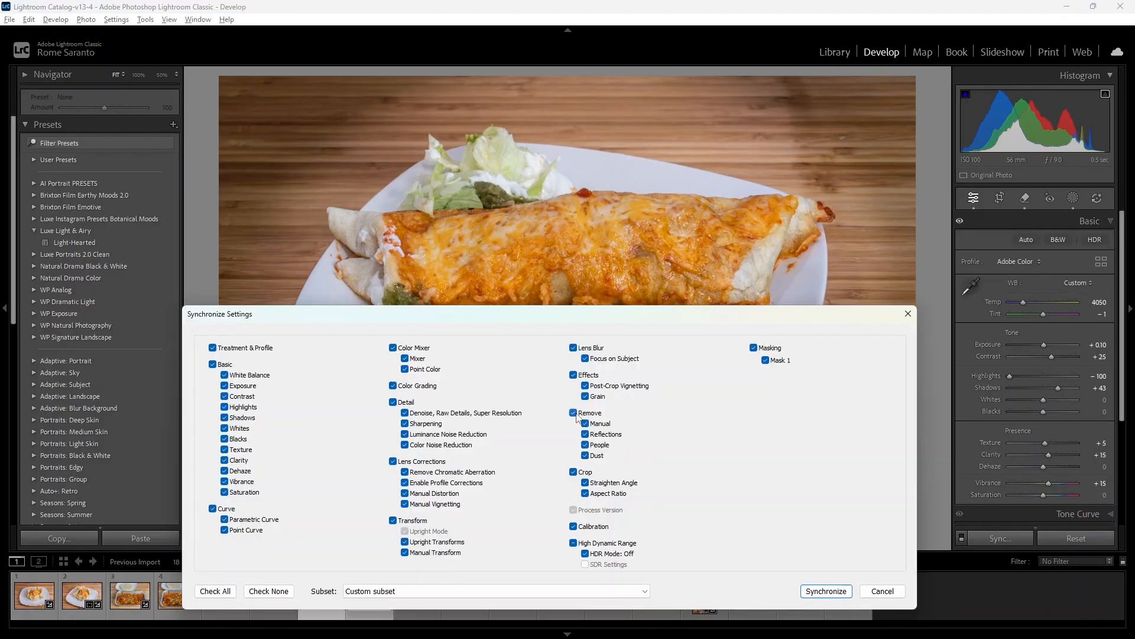
key("Return")
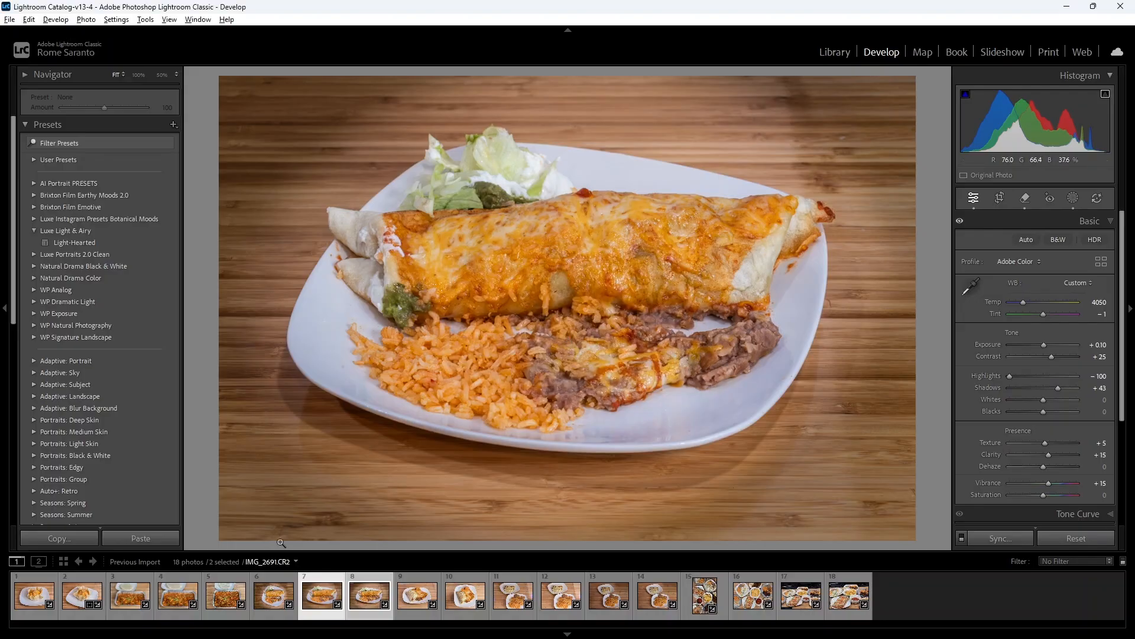
Reselect photo 7 alone and set its exposure to -0.10.
left_click(367, 577)
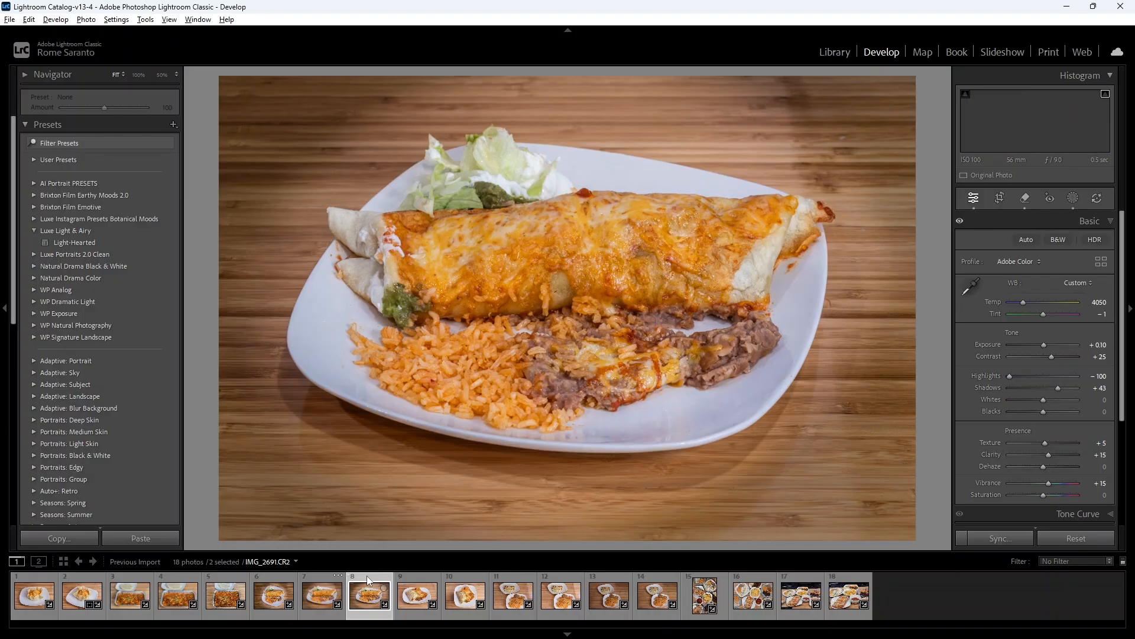
left_click(322, 586)
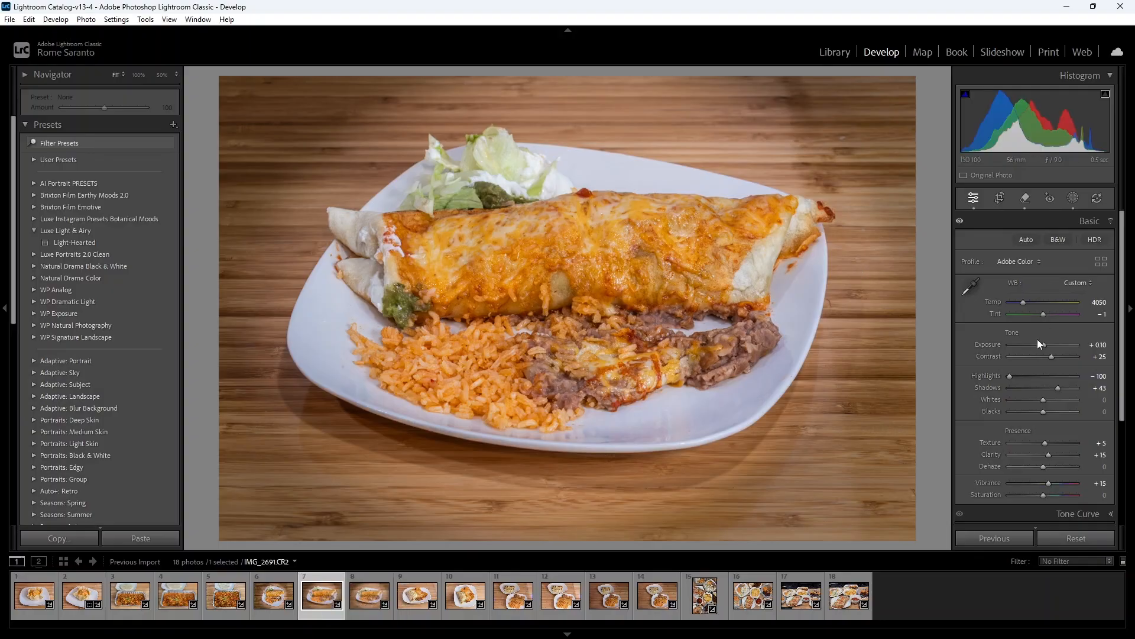
scroll(1045, 346, "down", 2)
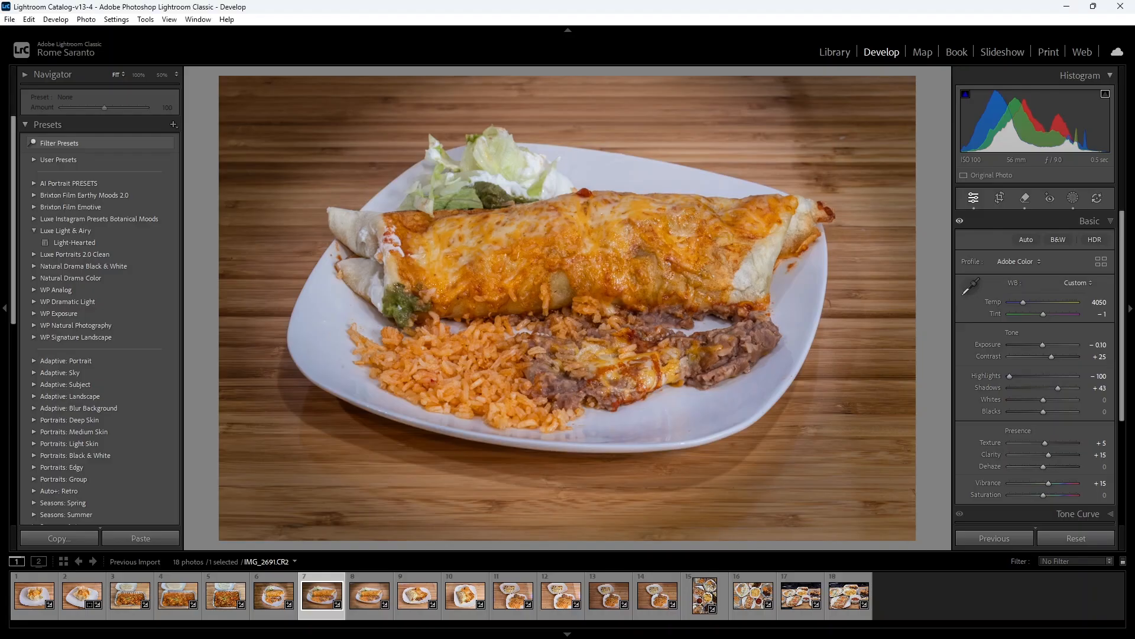
Crop photo 8 tighter around the plate at the original aspect ratio, cutting off the table's upper edge.
left_click(366, 577)
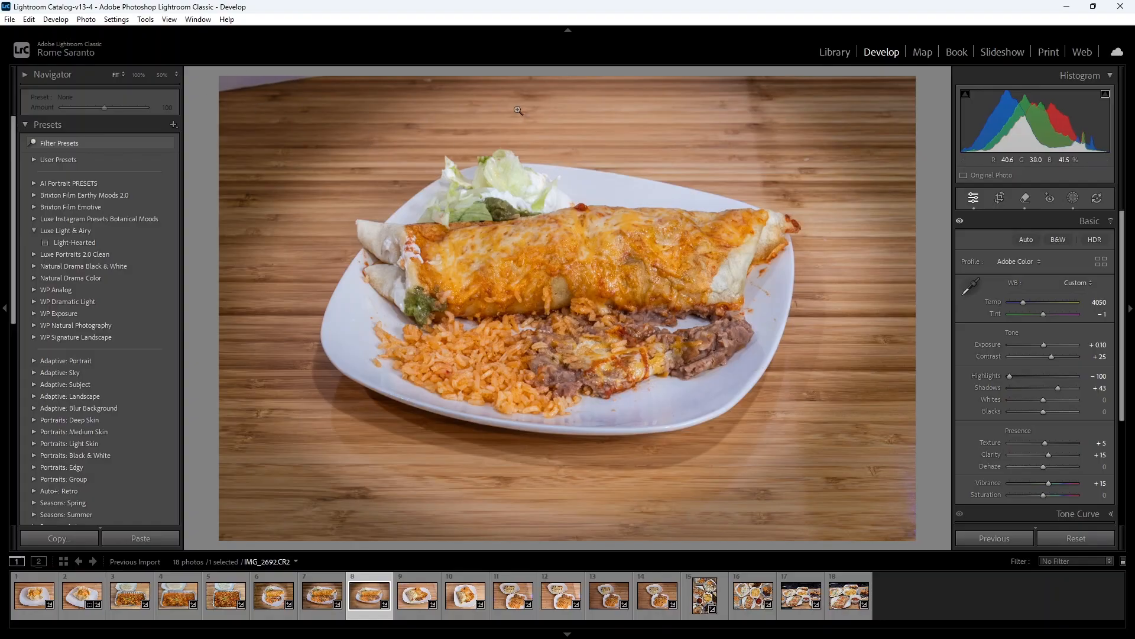
left_click(1000, 199)
left_click_drag(569, 81, 568, 88)
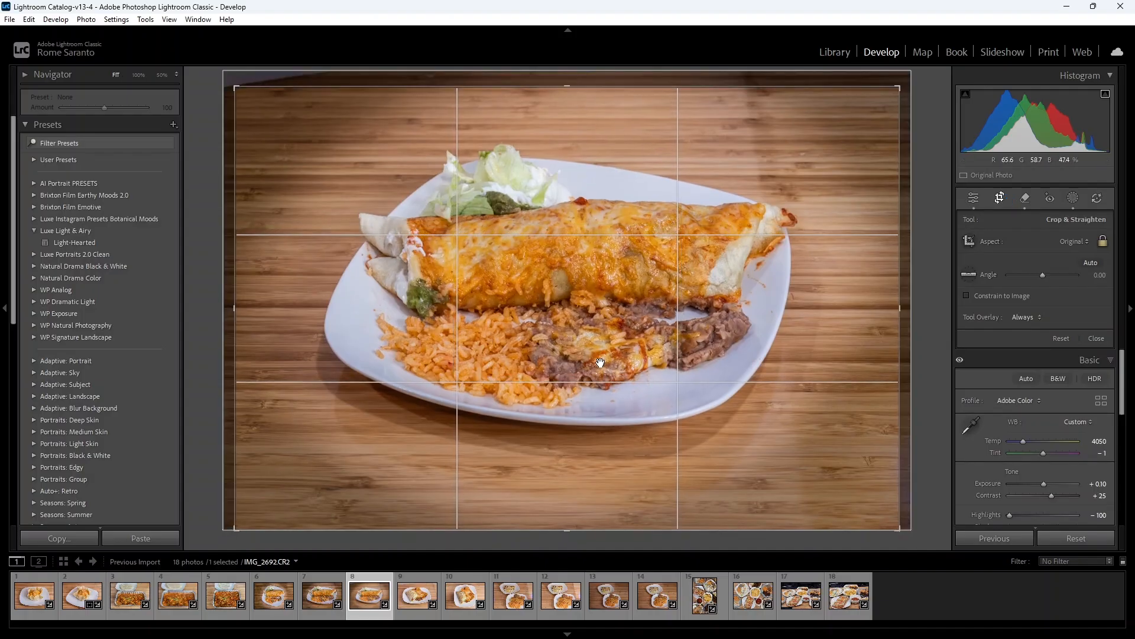
left_click_drag(568, 528, 567, 384)
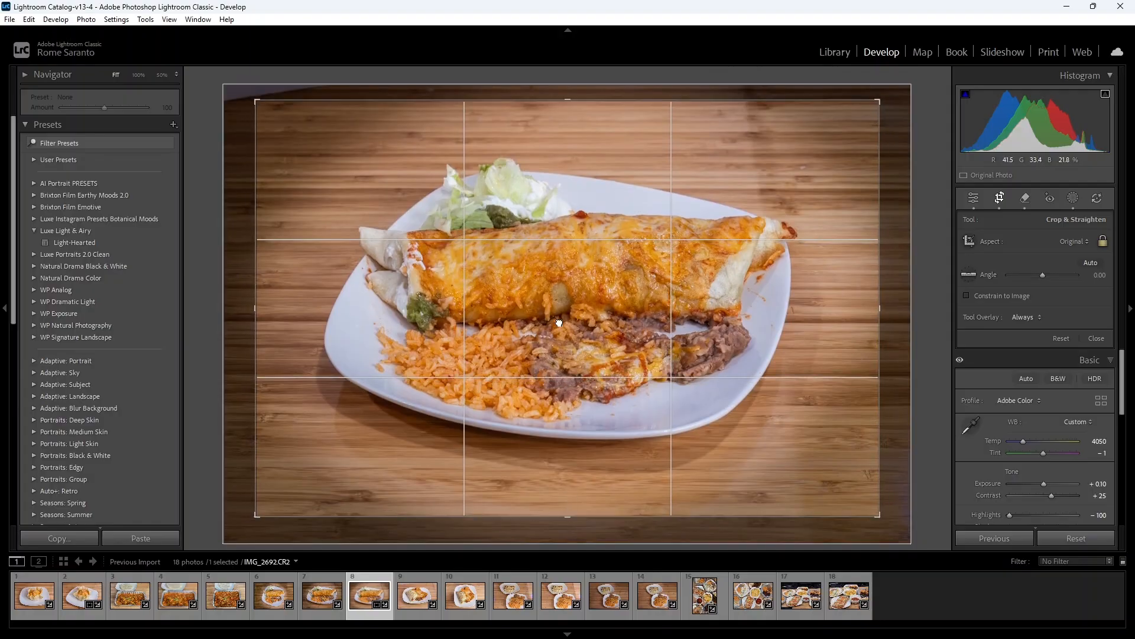
key("Return")
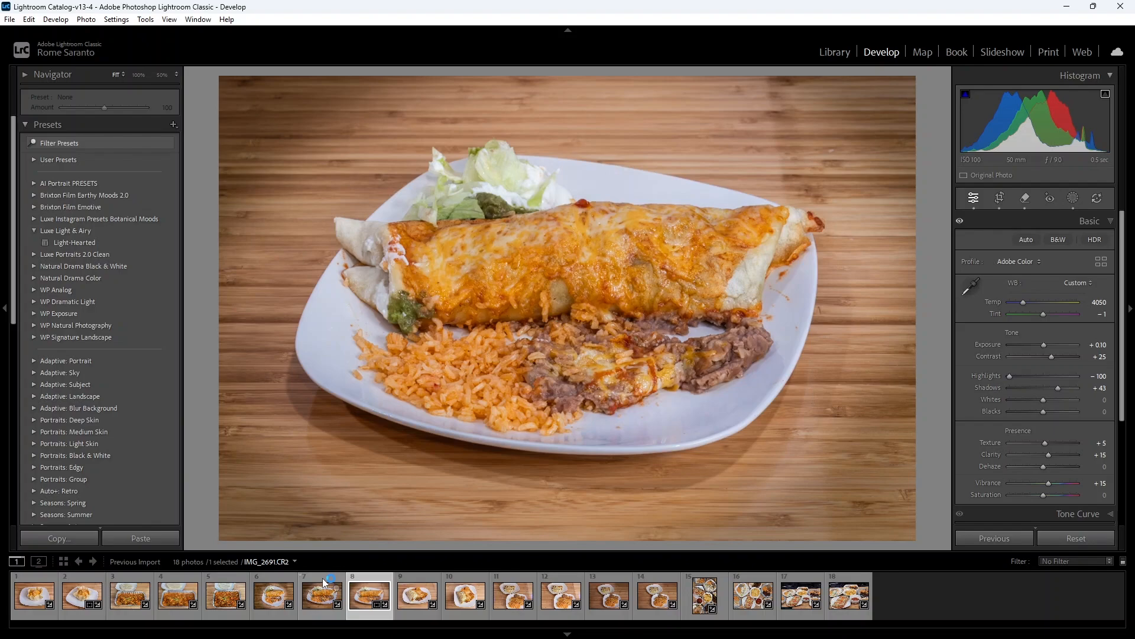
Remove photo 8, the near-duplicate burrito shot, from the catalog.
right_click(365, 581)
left_click(420, 551)
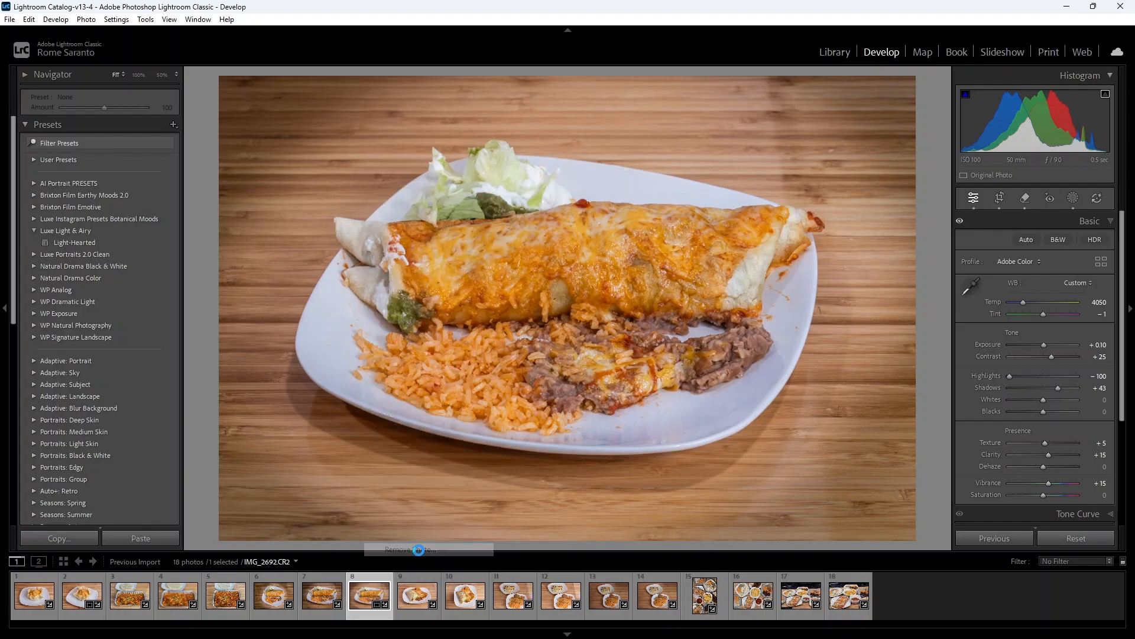
left_click(584, 343)
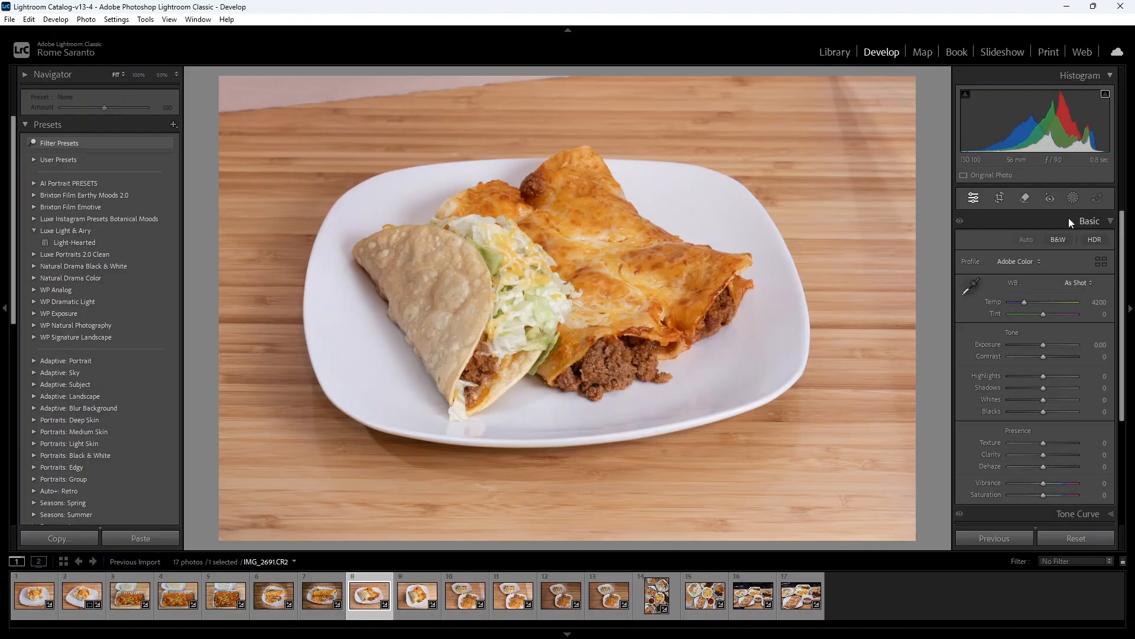
left_click(1069, 219)
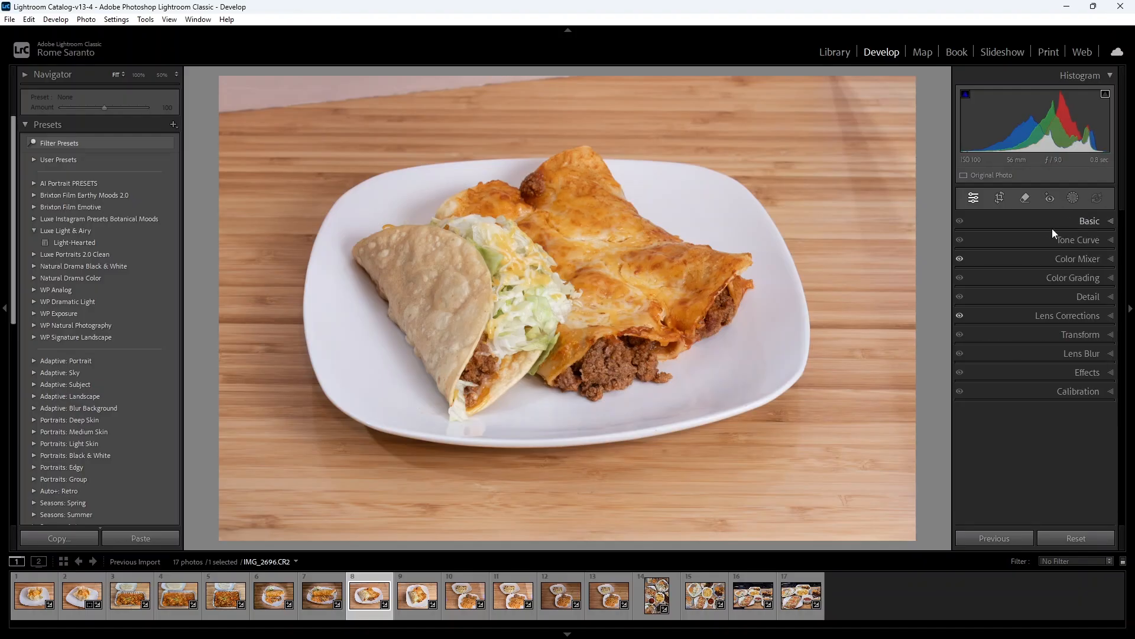
left_click(1034, 261)
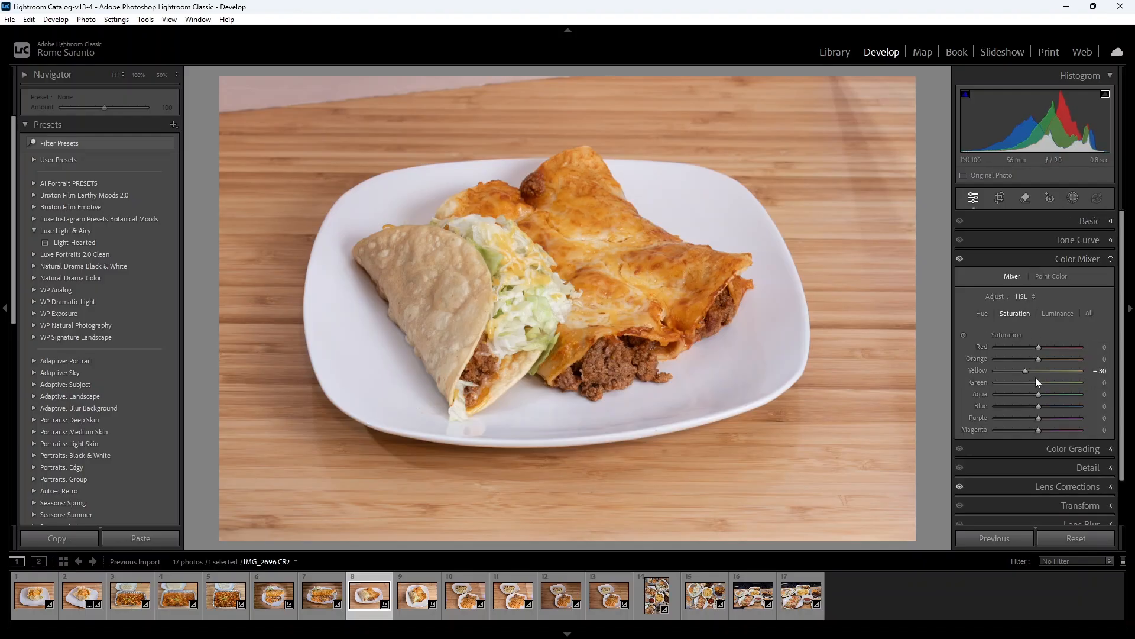
left_click(1033, 257)
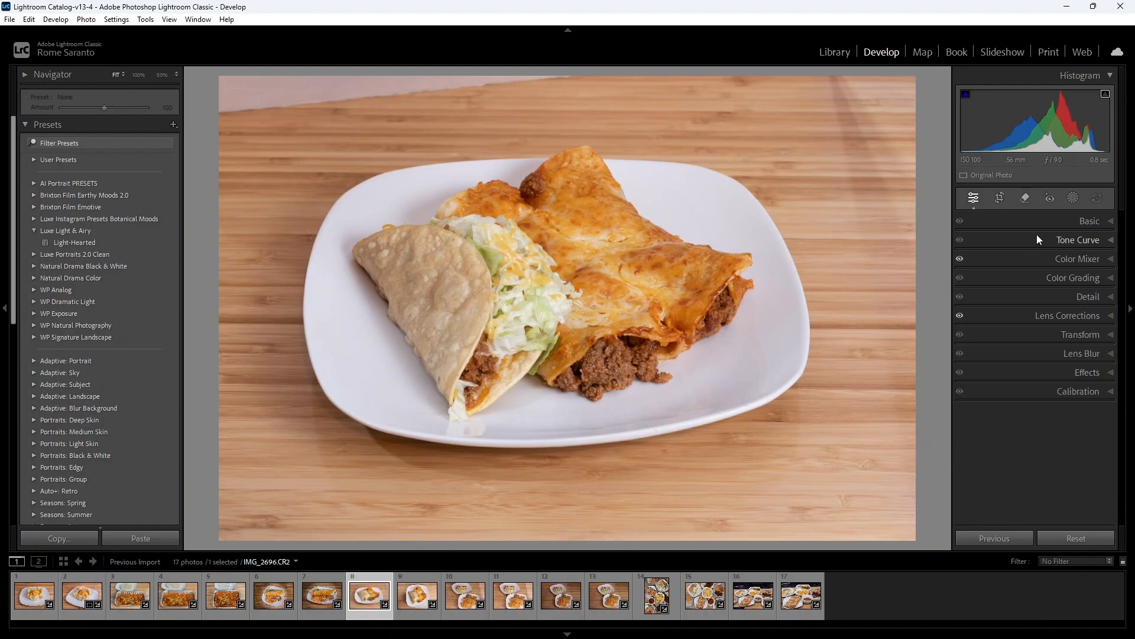
Try a white balance sampled from the plate and the Auto preset on the taco photo, returning to As Shot each time.
left_click(1037, 218)
left_click(972, 282)
left_click(729, 208)
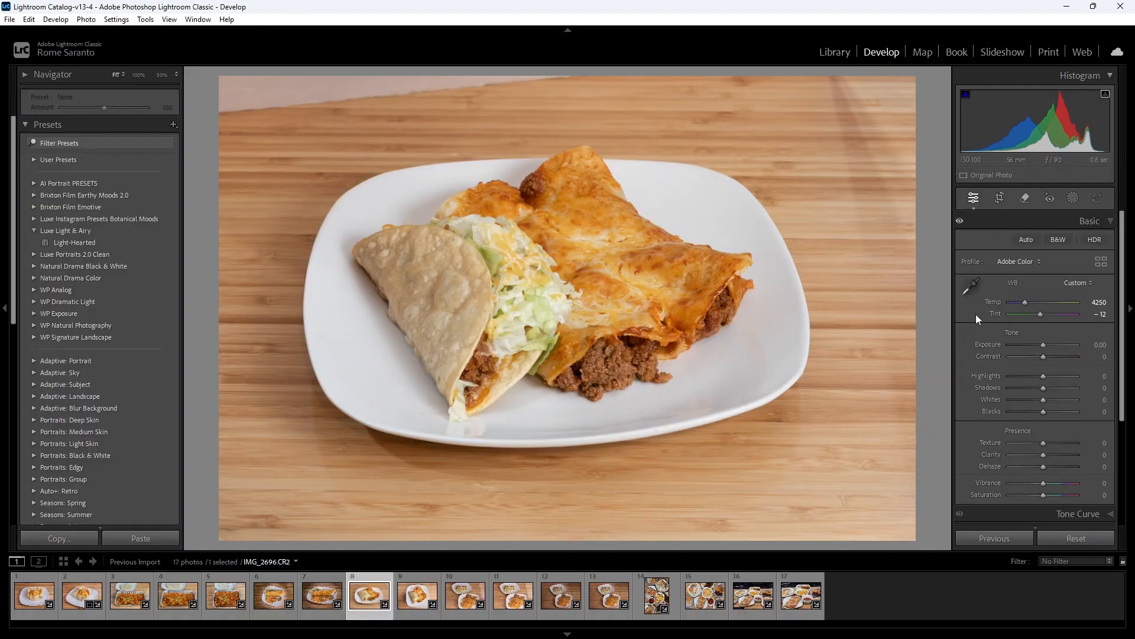
left_click(1077, 282)
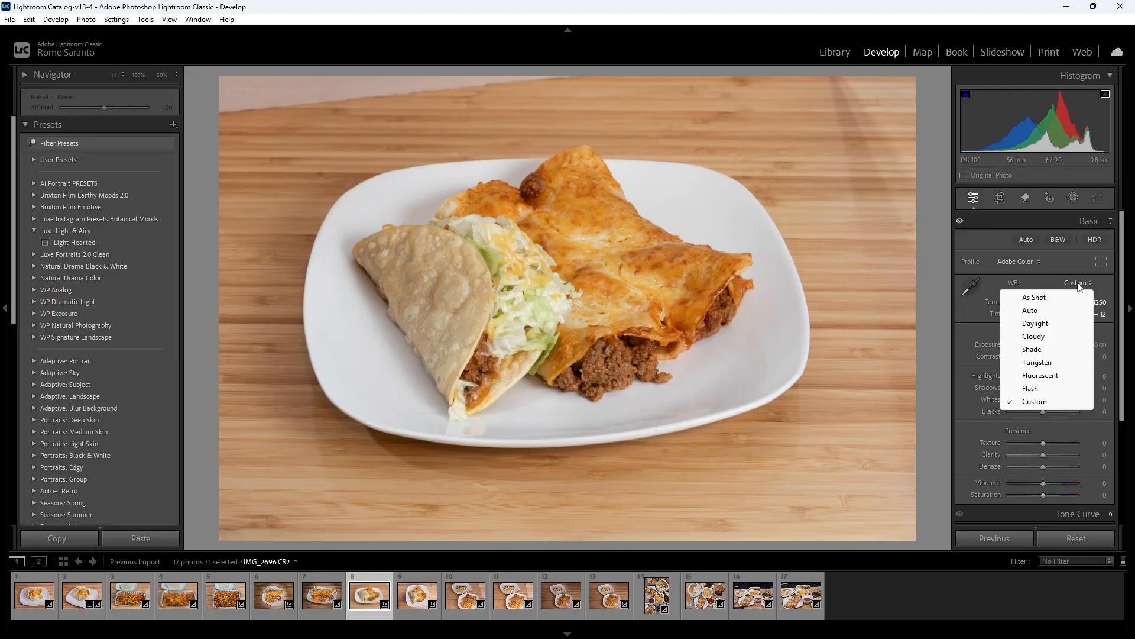
left_click(1035, 298)
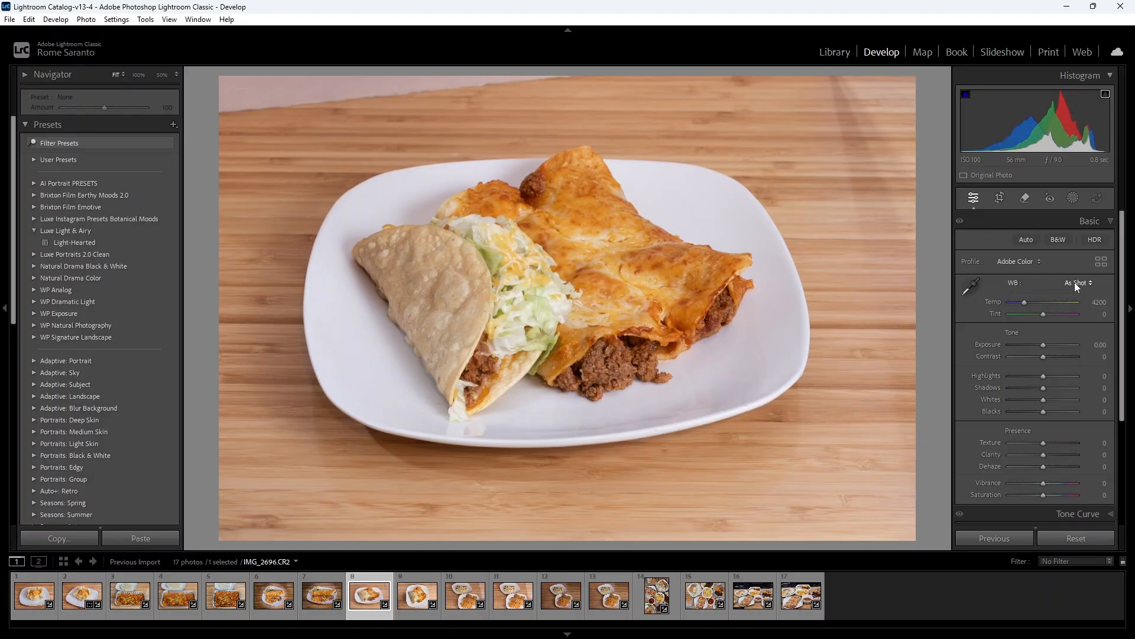
left_click(1076, 282)
left_click(1043, 312)
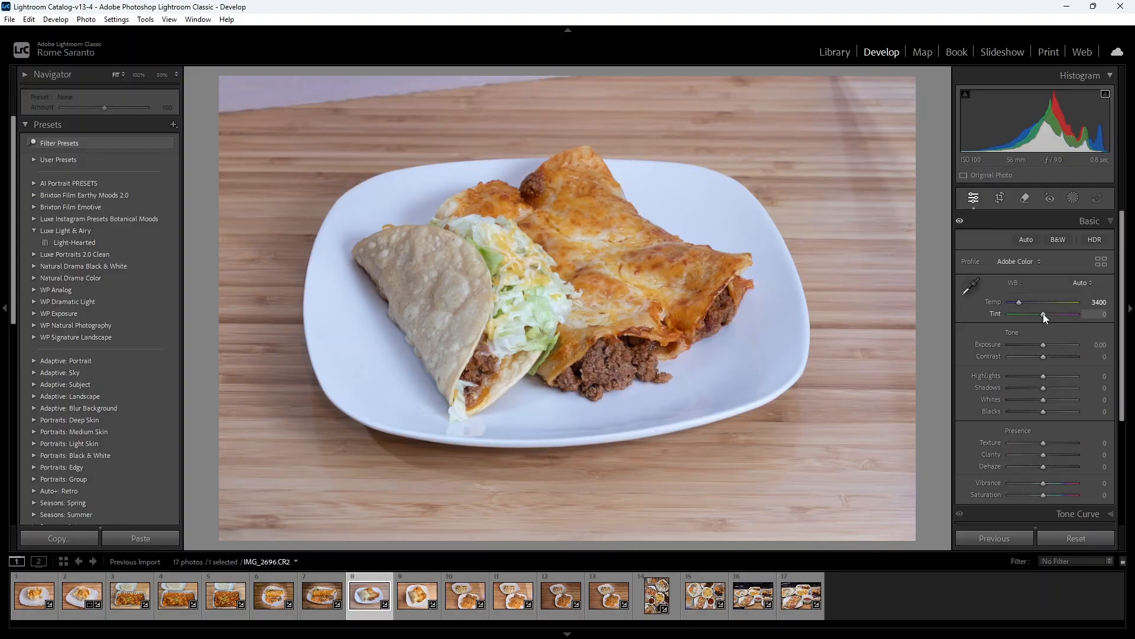
left_click(1081, 283)
left_click(1044, 296)
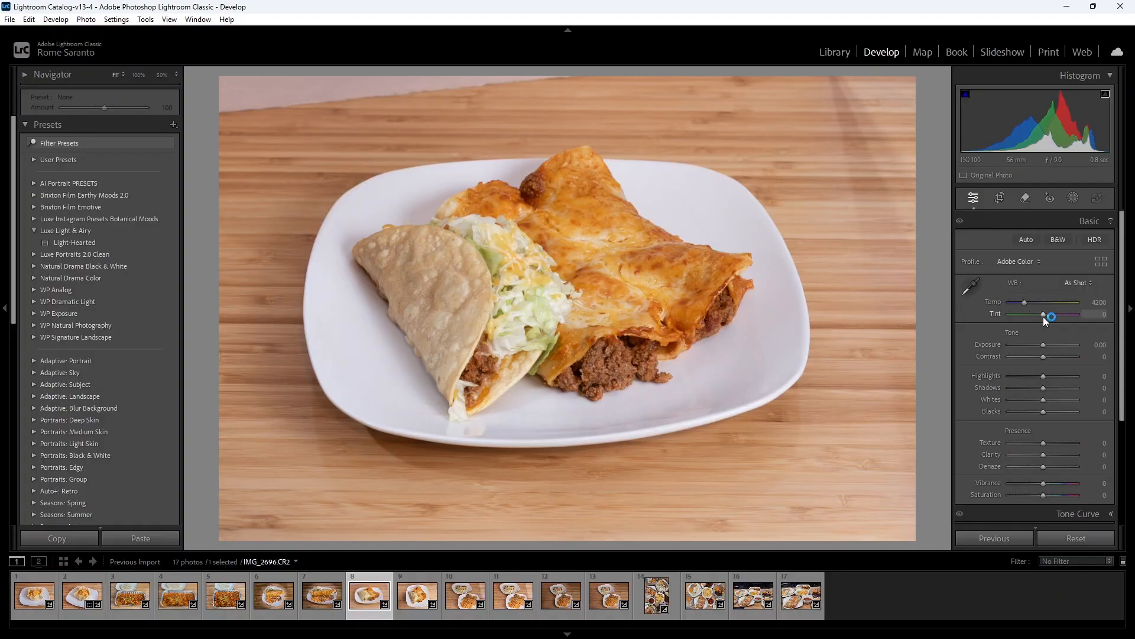
Set the taco photo's white balance temperature to 3943 and collapse the basic adjustments.
left_click_drag(1027, 303, 1025, 303)
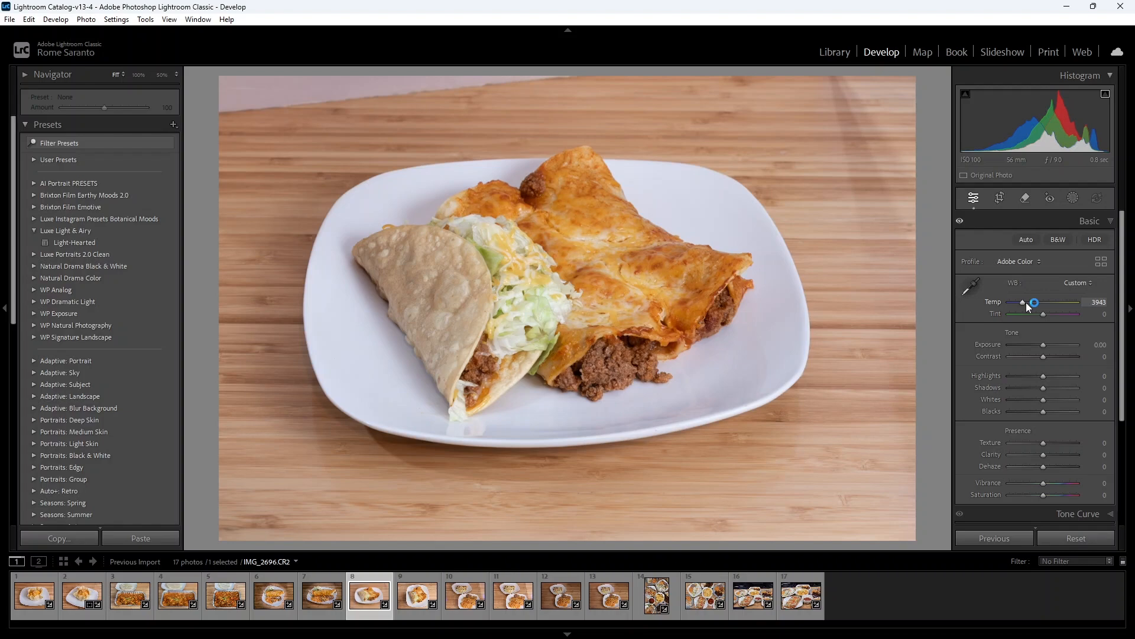
left_click(1037, 220)
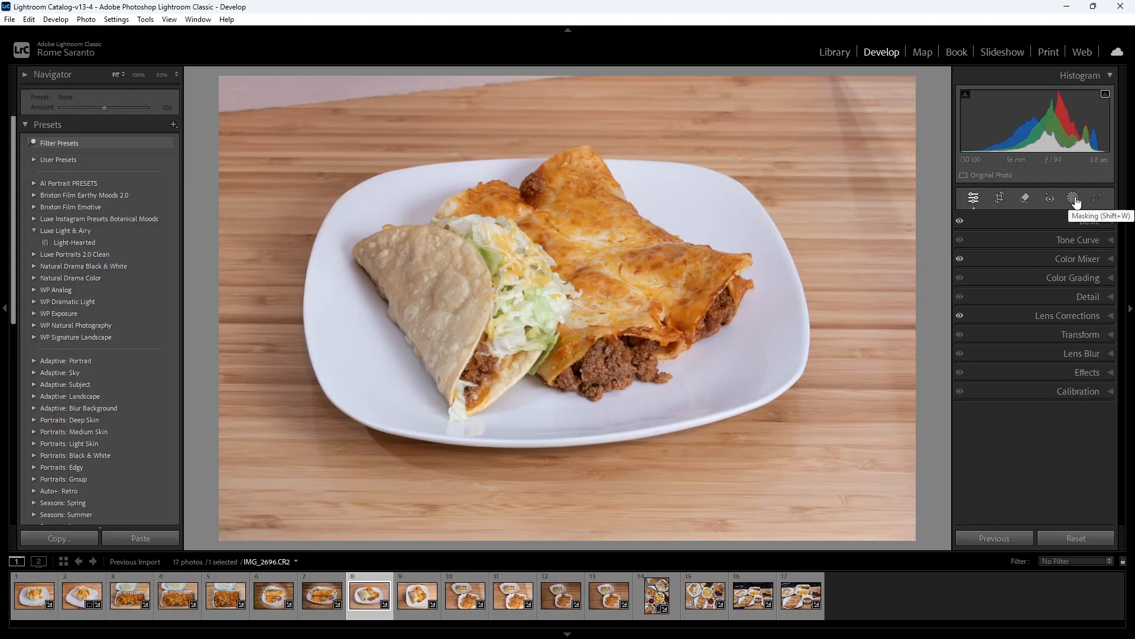
Crop the taco photo tighter around the plate at the original aspect ratio, excluding the table's upper edge.
left_click(999, 198)
left_click_drag(565, 77, 564, 96)
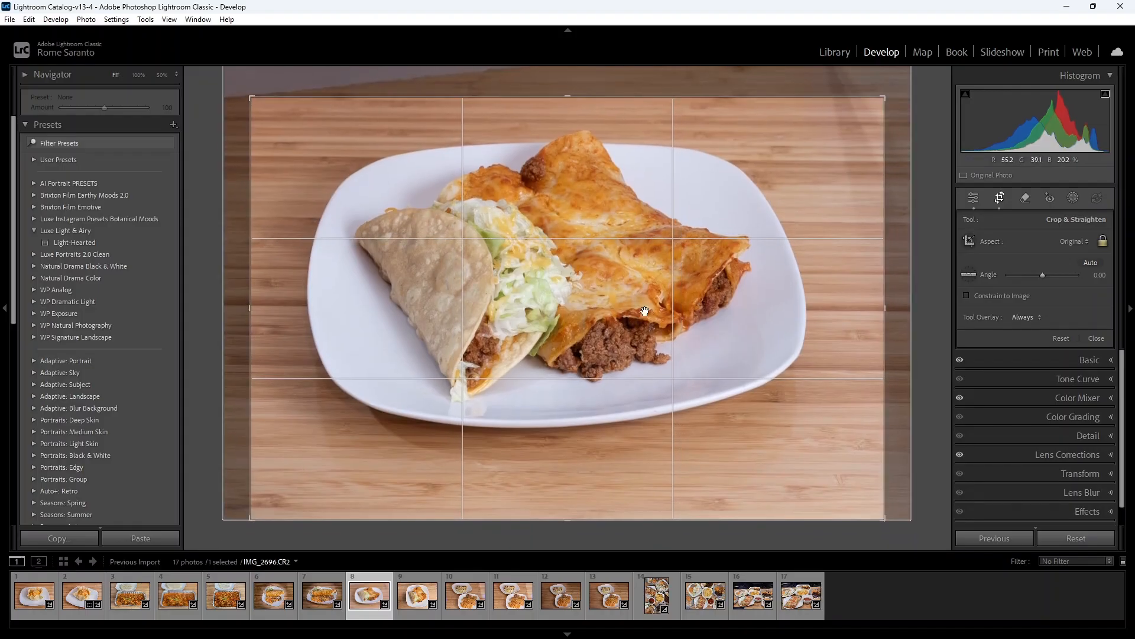
left_click_drag(566, 520, 564, 482)
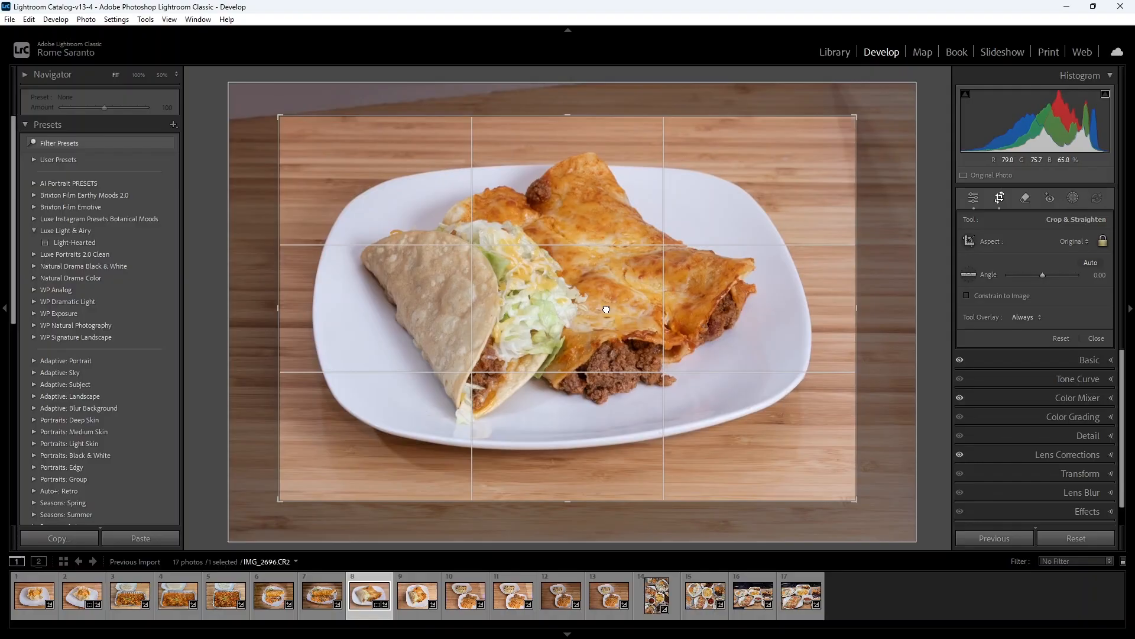
key("Return")
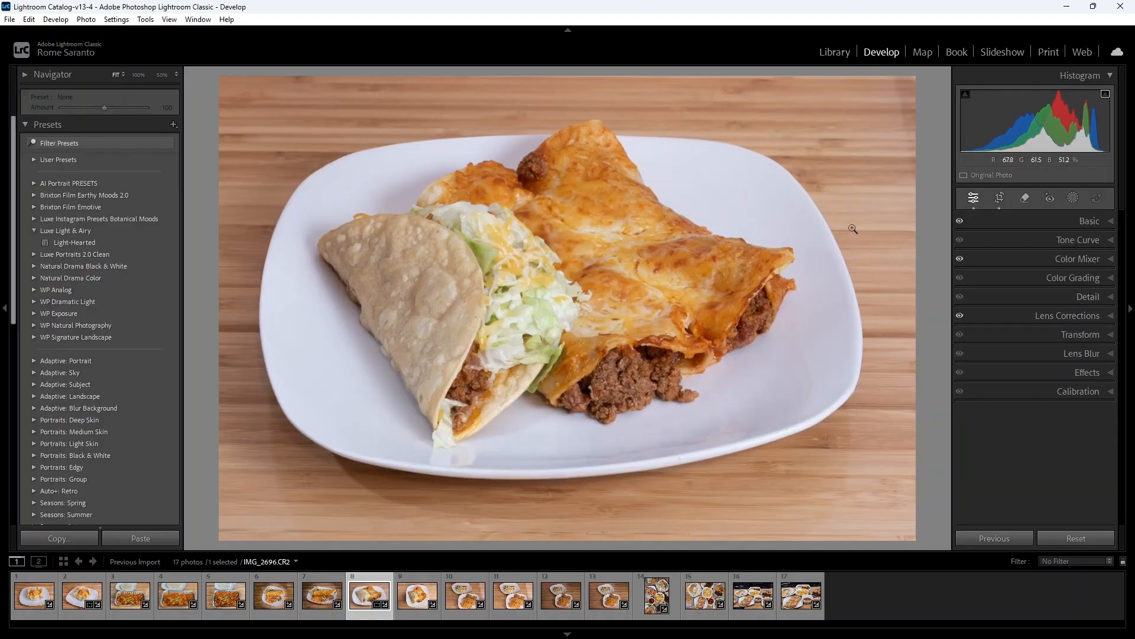
Set the taco photo's highlights to -100, shadows to +60, contrast to +25 and vibrance to +15 in the basic adjustments.
left_click(1024, 223)
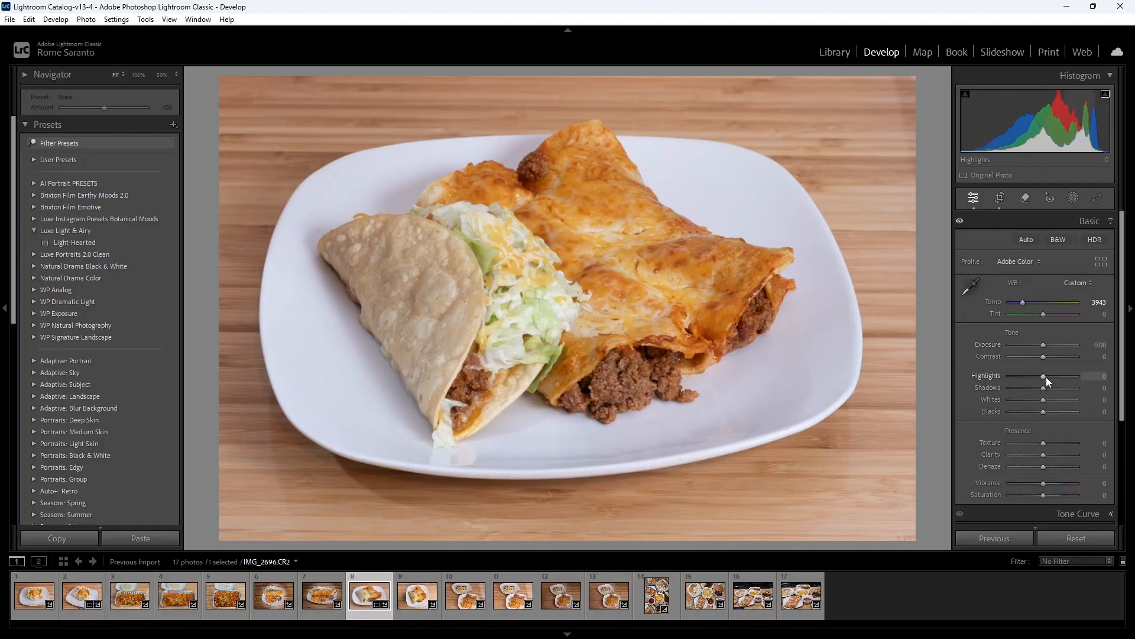
left_click_drag(1043, 376, 996, 375)
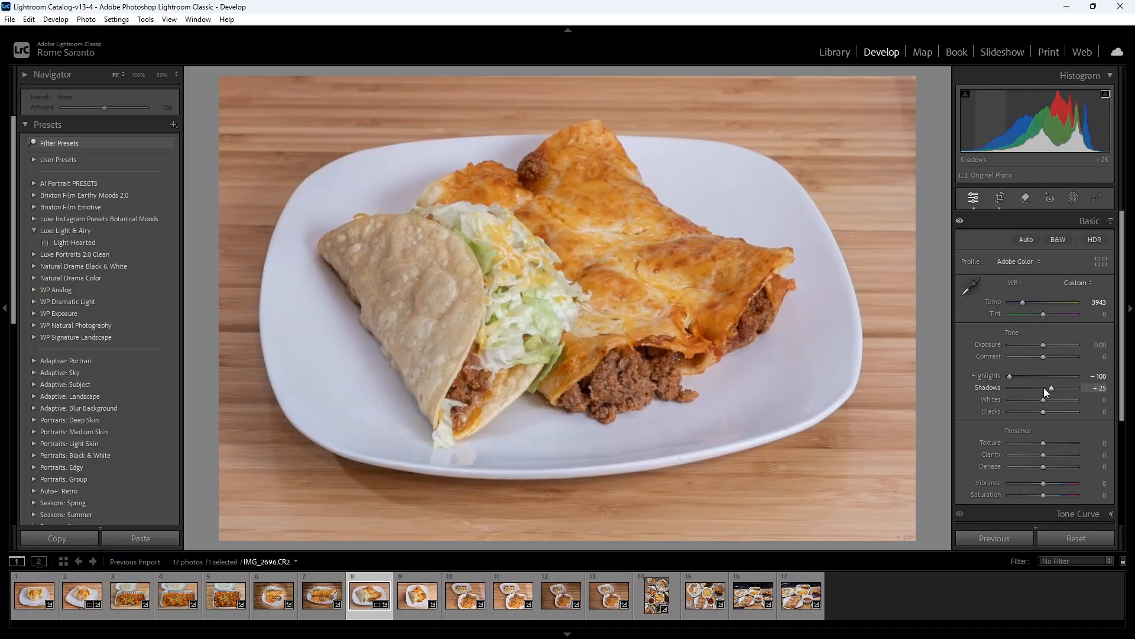
scroll(1044, 387, "up", 7)
scroll(1041, 356, "up", 5)
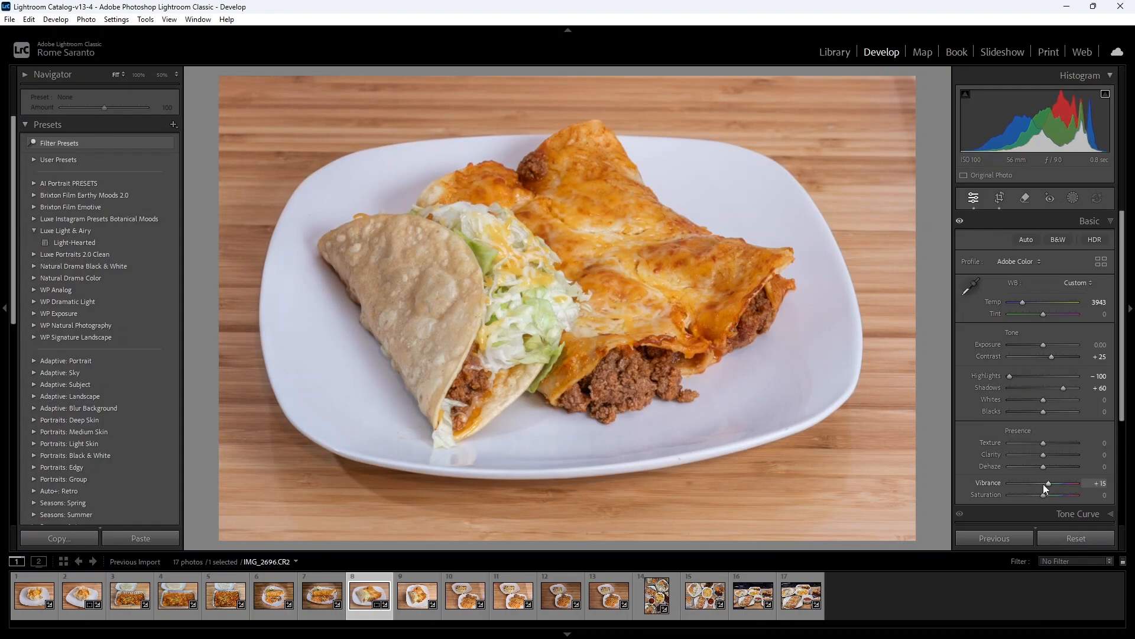
left_click(1041, 223)
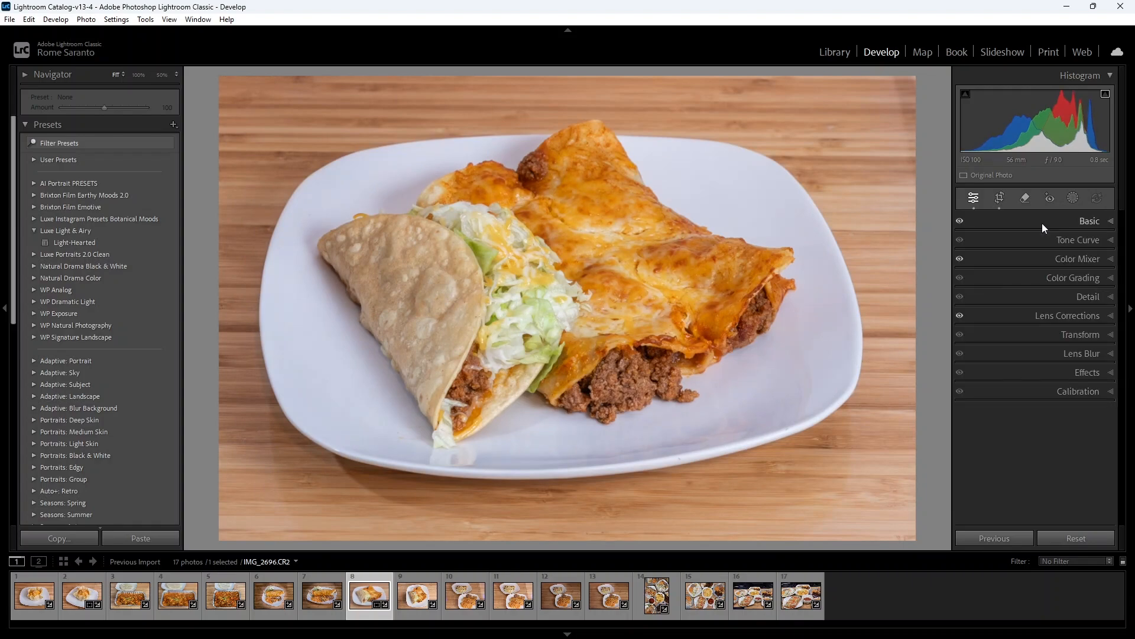
Shift the tone curve's black point slightly inward on the taco photo and anchor the midtones at input 139, output 138.
left_click(1041, 240)
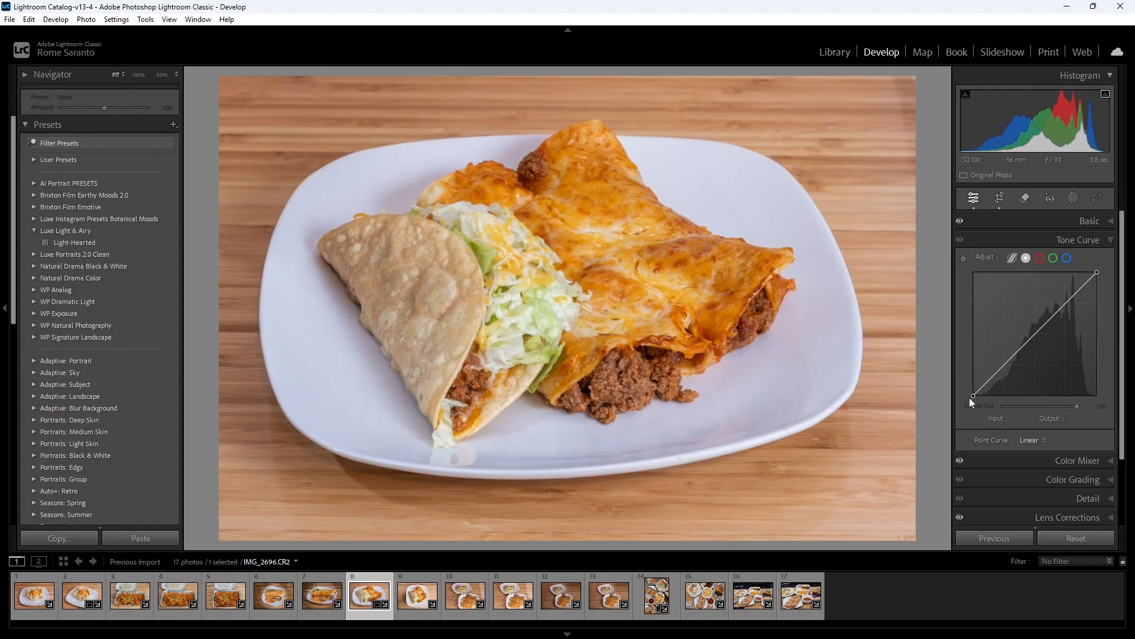
left_click_drag(971, 396, 977, 401)
left_click_drag(1040, 331, 1041, 329)
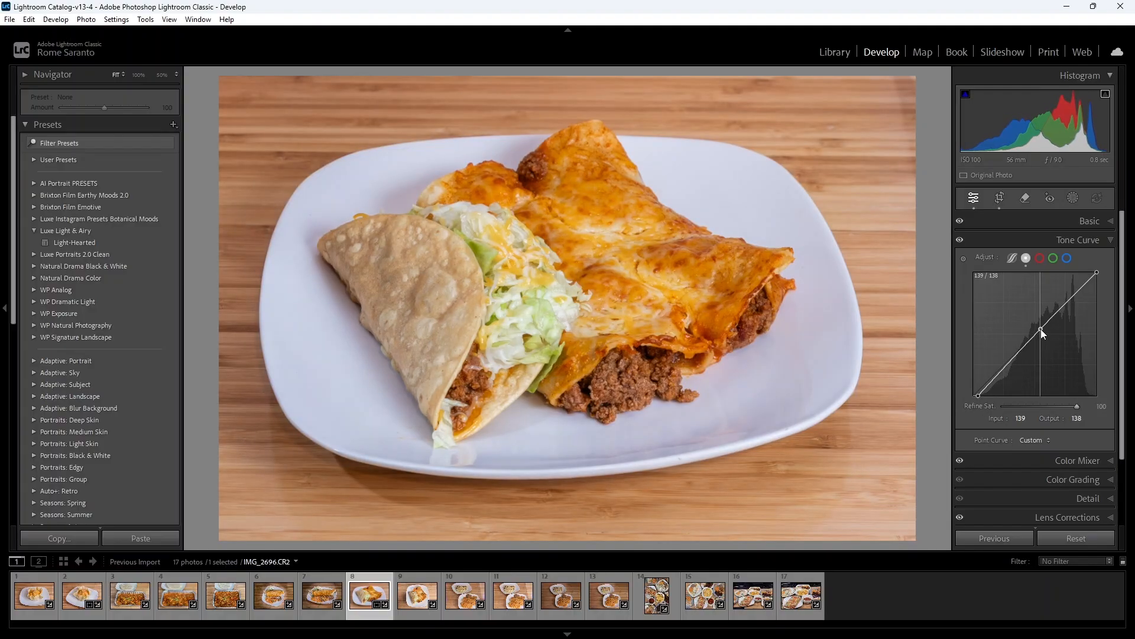
left_click(1044, 241)
Try a vibrance of +20 on the taco photo, then return it to +15.
left_click(1045, 220)
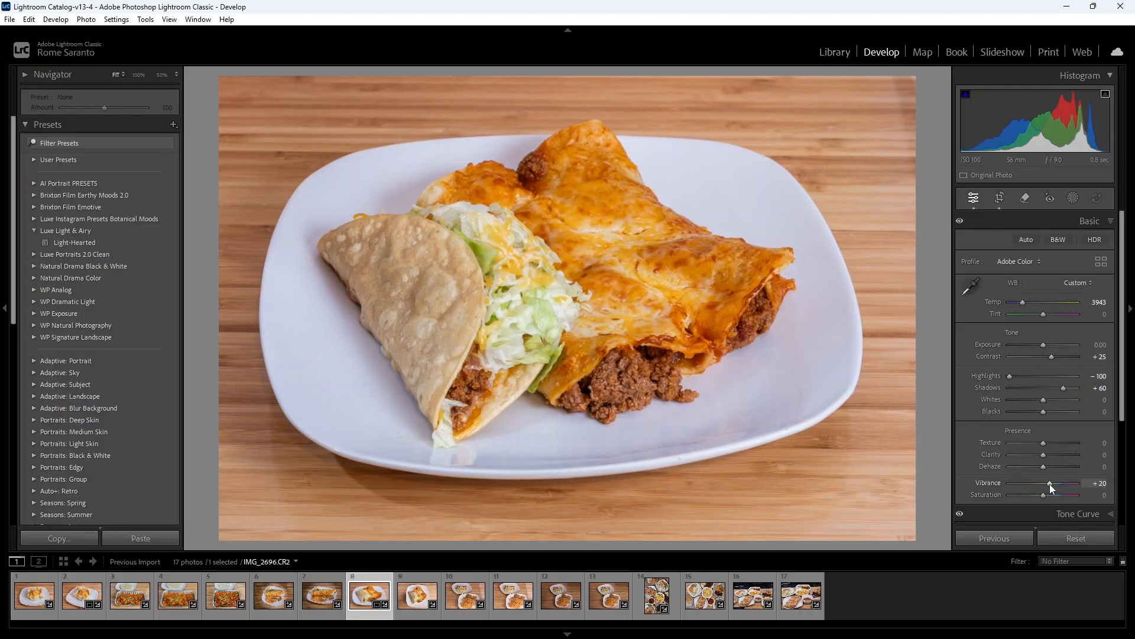
key("Down")
key("Up")
key("Up")
key("Up")
key("Up")
key("Up")
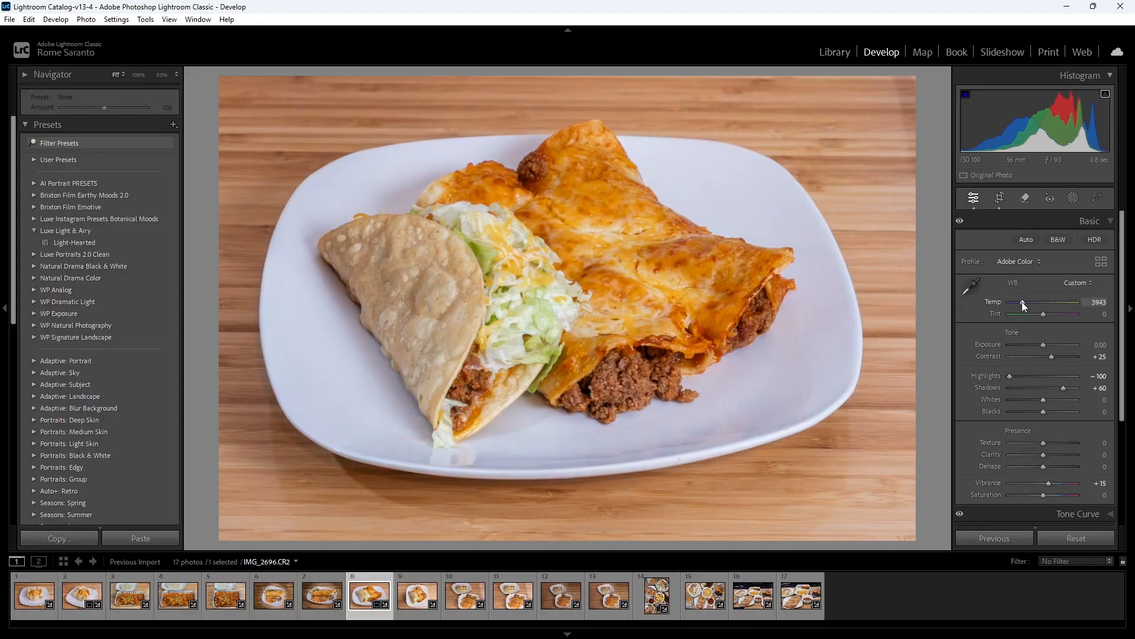
left_click(1045, 222)
left_click(1045, 221)
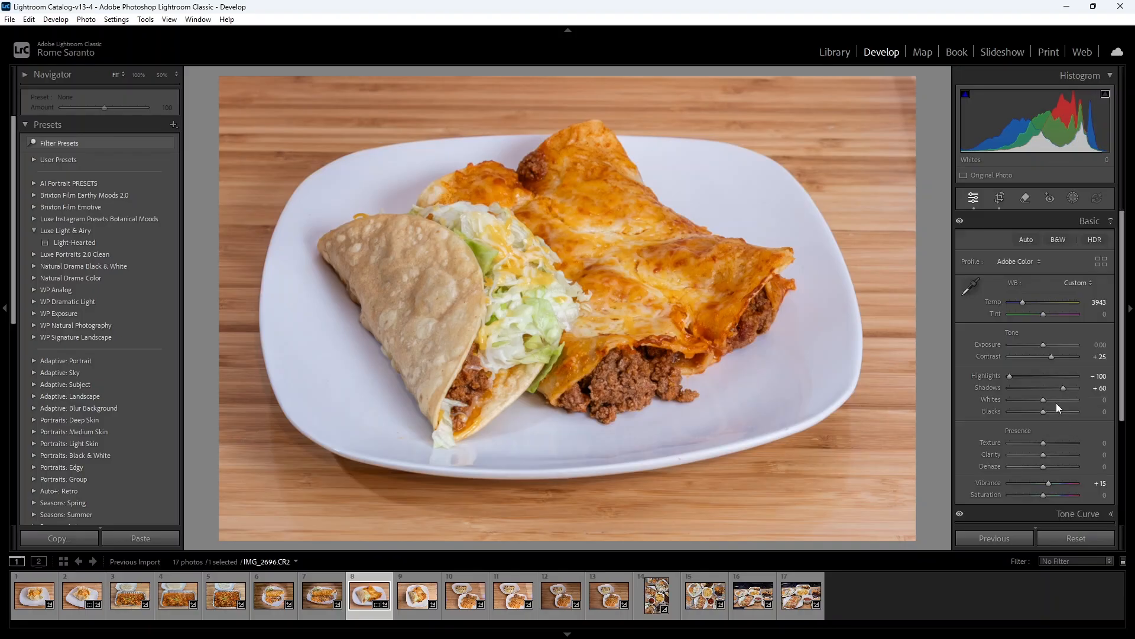
Raise the taco photo's shadows to +79 and lower its exposure to -0.10.
mouse_move(1062, 385)
left_mouse_down()
mouse_move(1076, 388)
mouse_move(1048, 385)
mouse_move(1074, 390)
left_mouse_up()
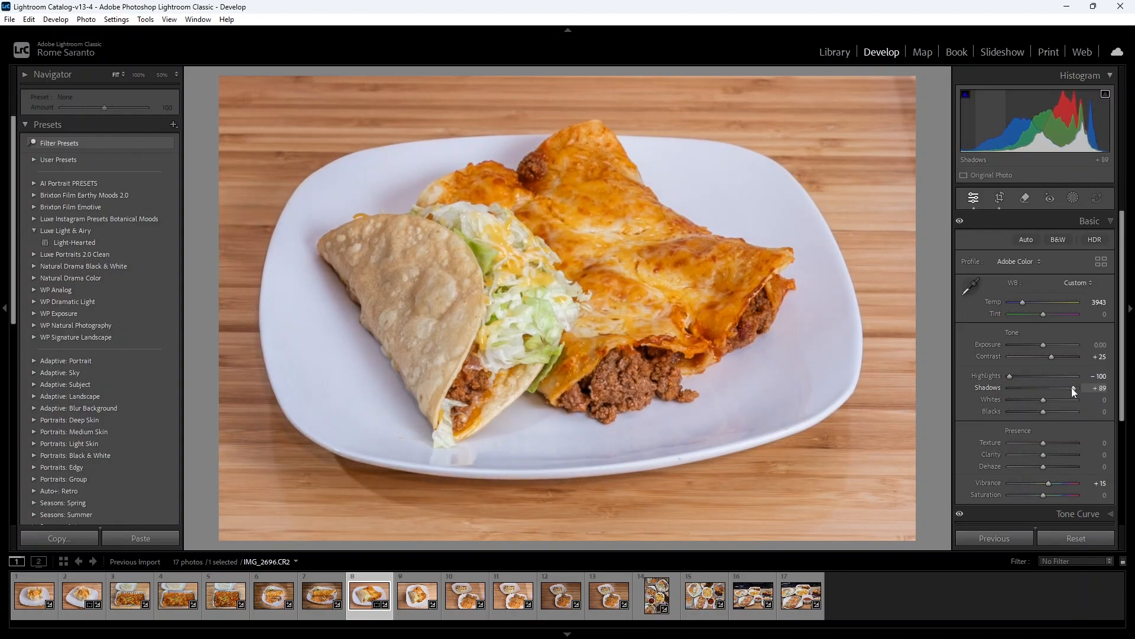
left_click_drag(1071, 388, 1069, 388)
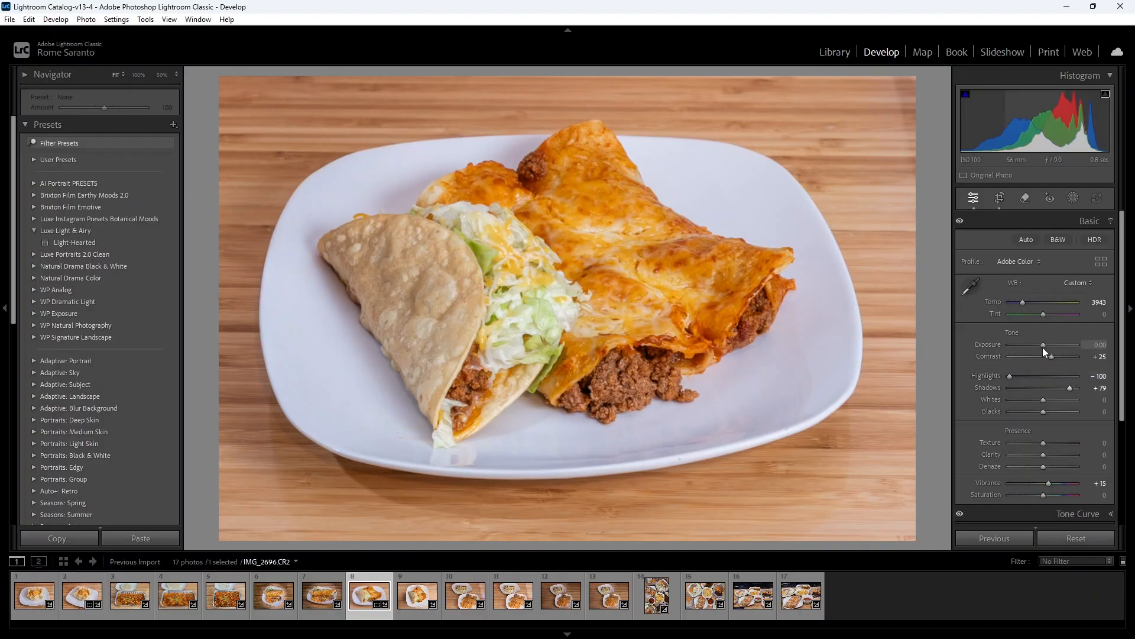
left_click_drag(1043, 347, 1042, 347)
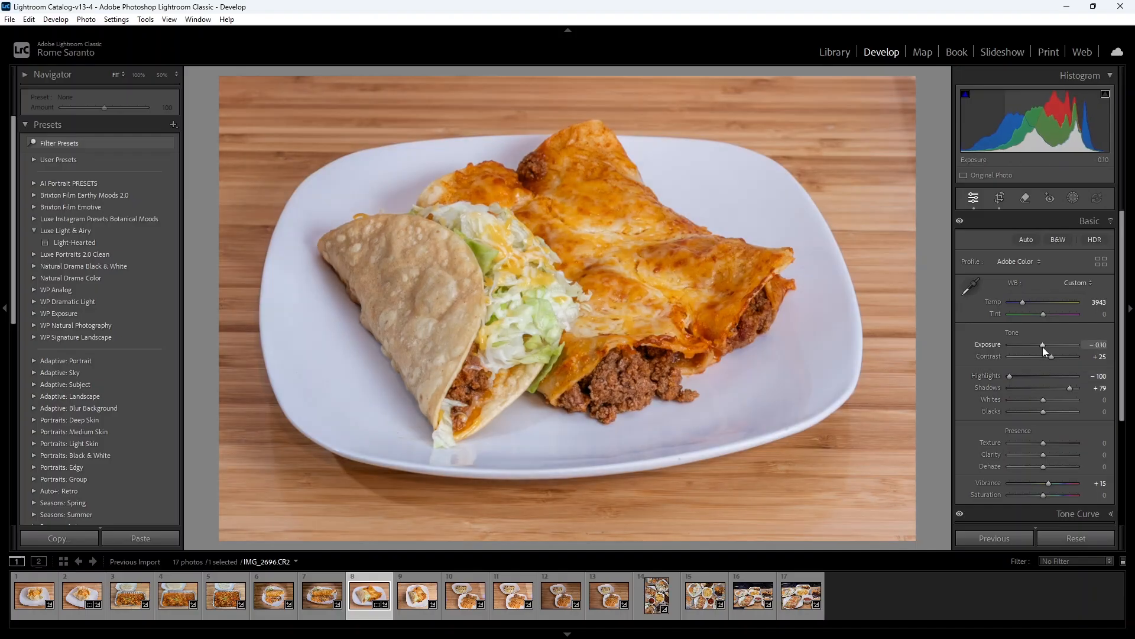
left_click(1045, 223)
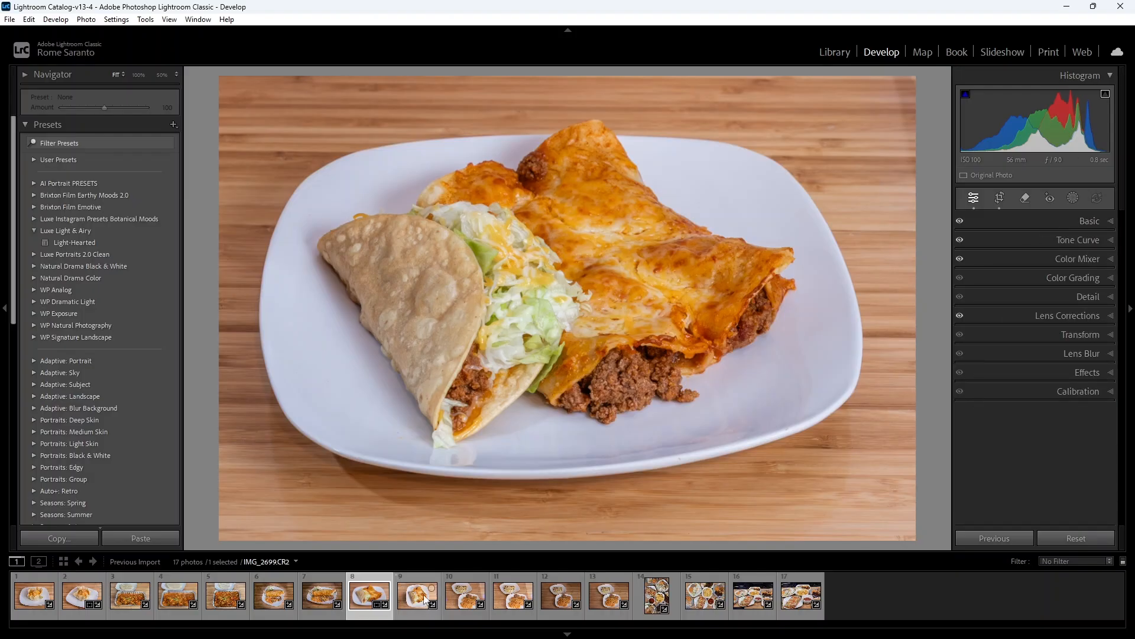
Synchronize the taco photo's settings to photo 9 with the Default subset, leaving masking out.
left_click(408, 578, "ctrl")
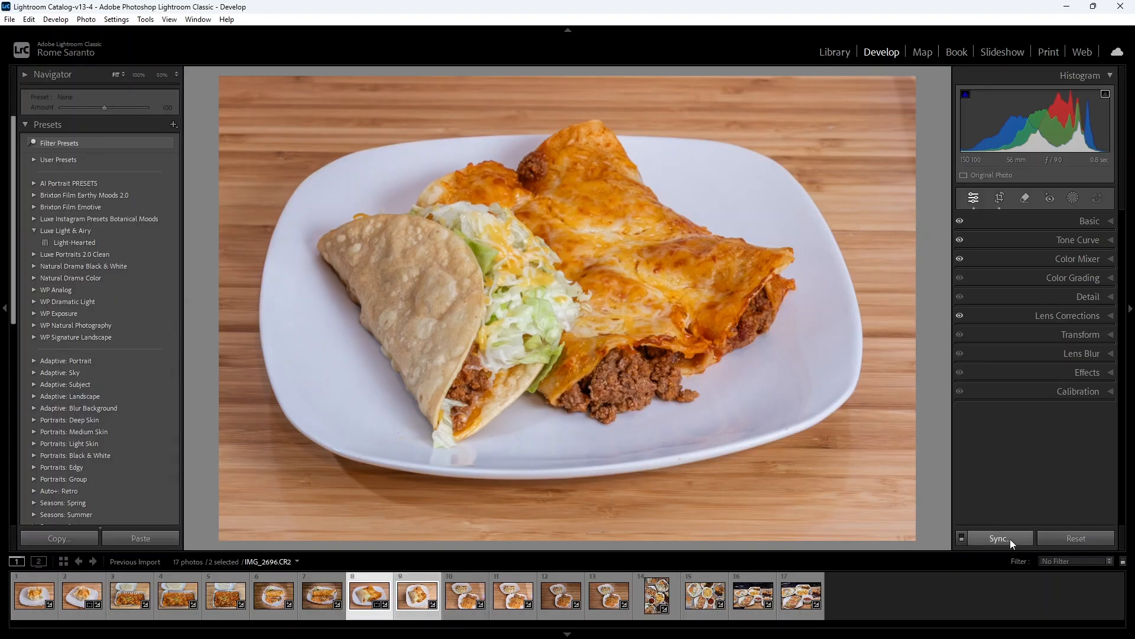
left_click(999, 538)
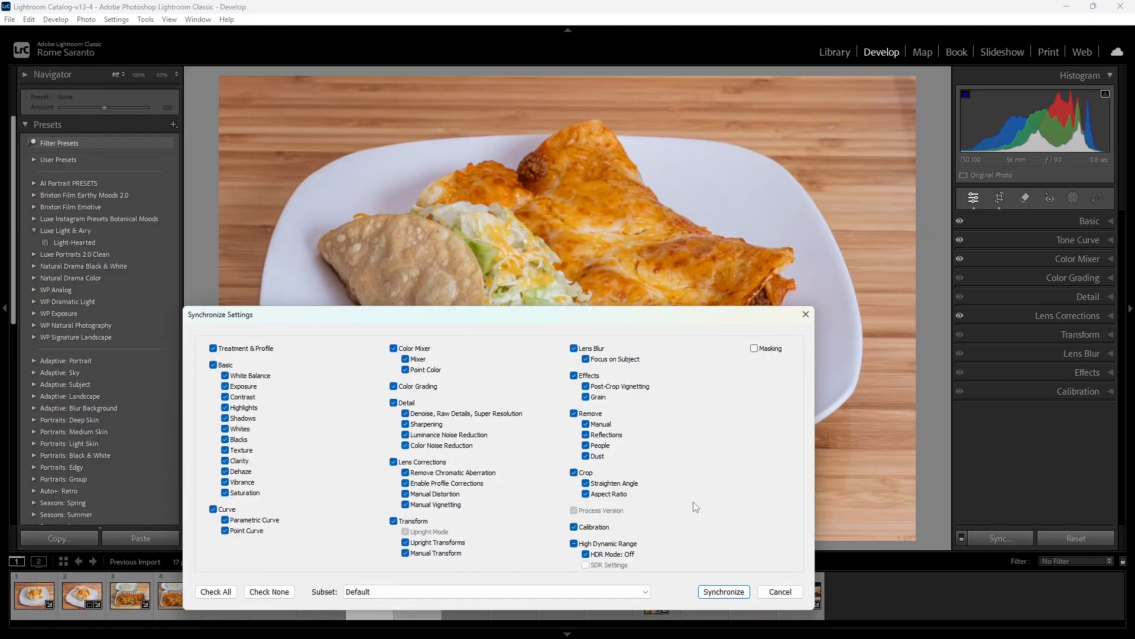
left_click(733, 593)
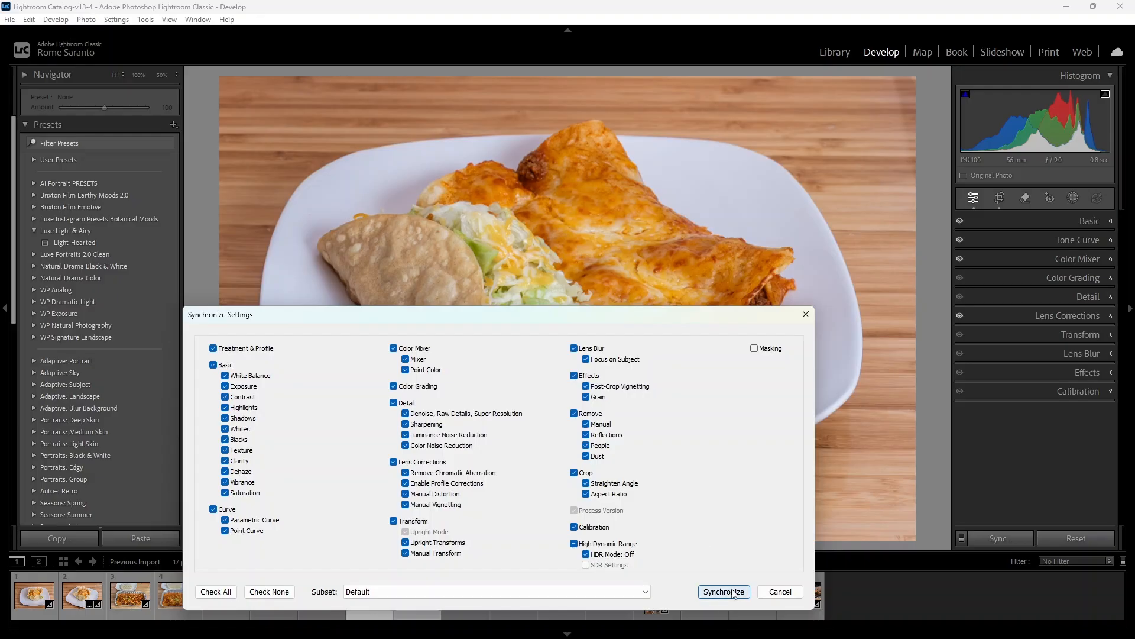
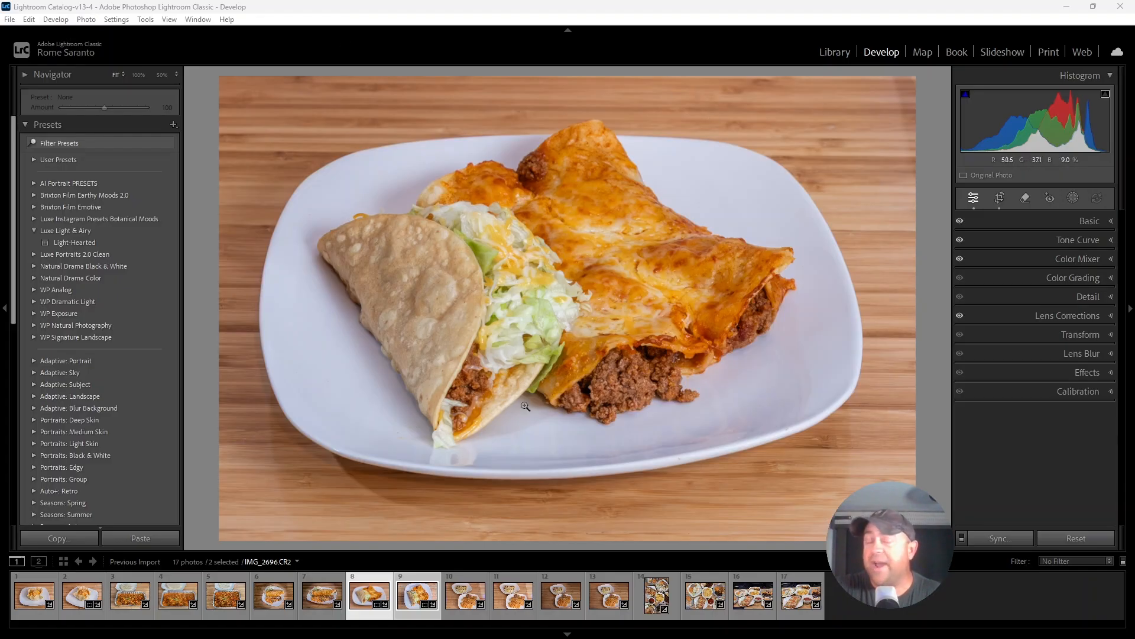
Widen photo 9's crop at the original aspect ratio and reposition it so the whole plate fits with a margin around it.
left_click(419, 581)
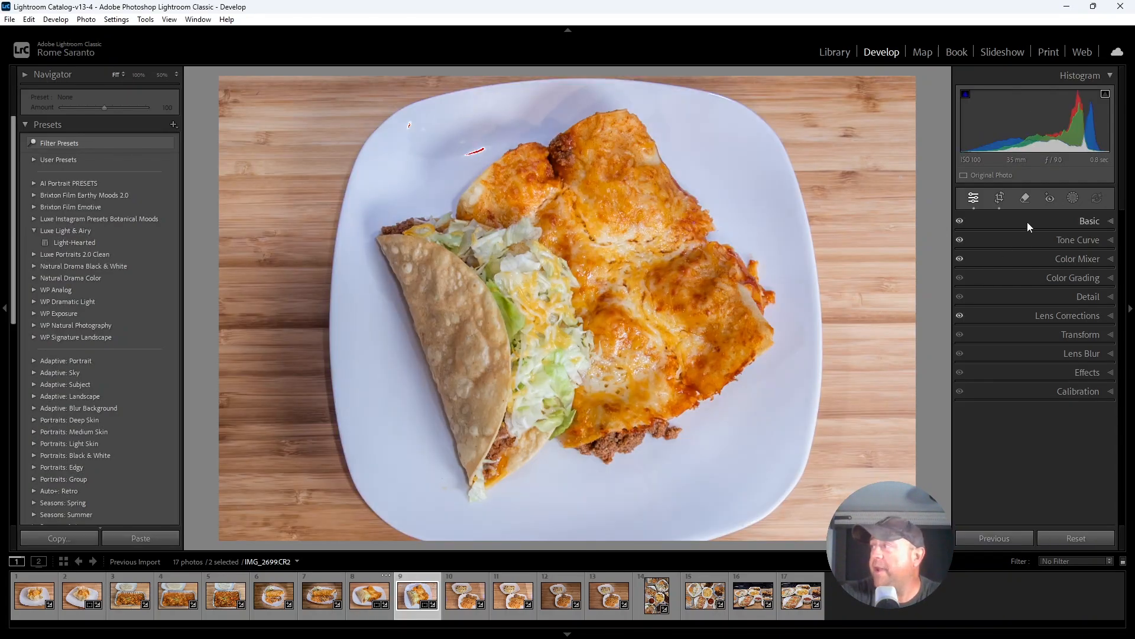
left_click(1000, 199)
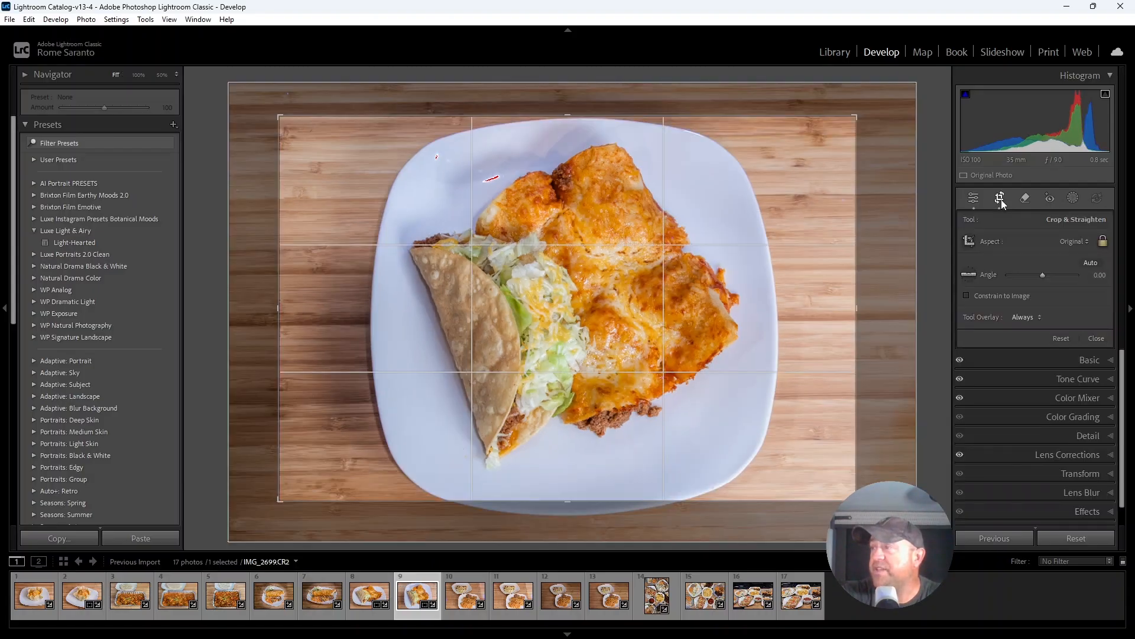
left_click_drag(567, 506, 567, 540)
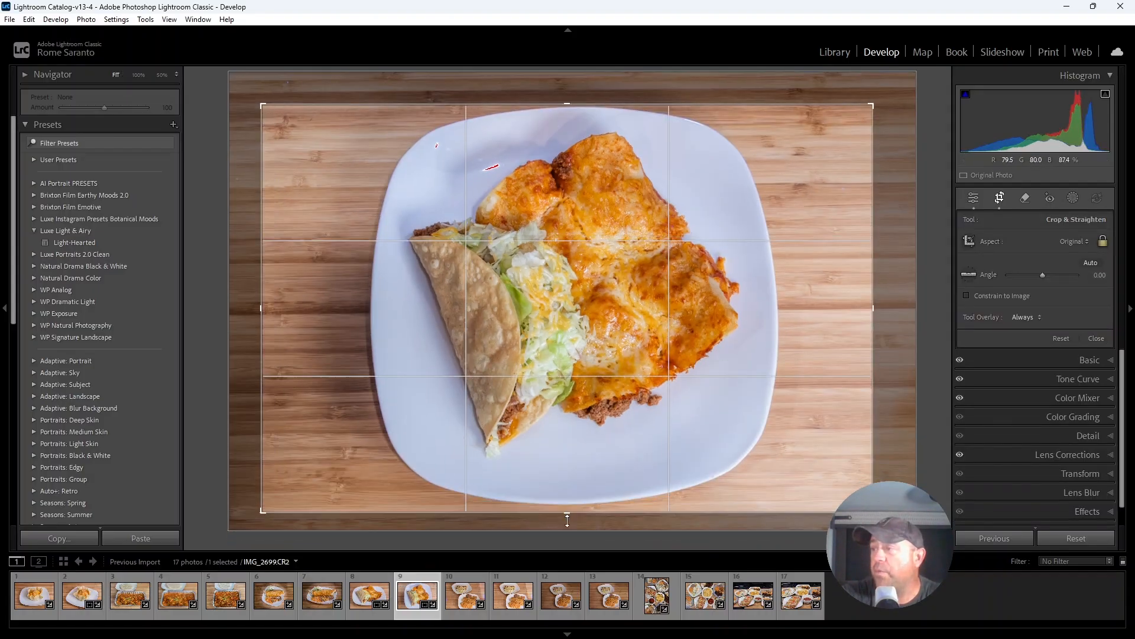
left_click_drag(566, 99, 569, 55)
left_click_drag(571, 137, 571, 189)
key("Return")
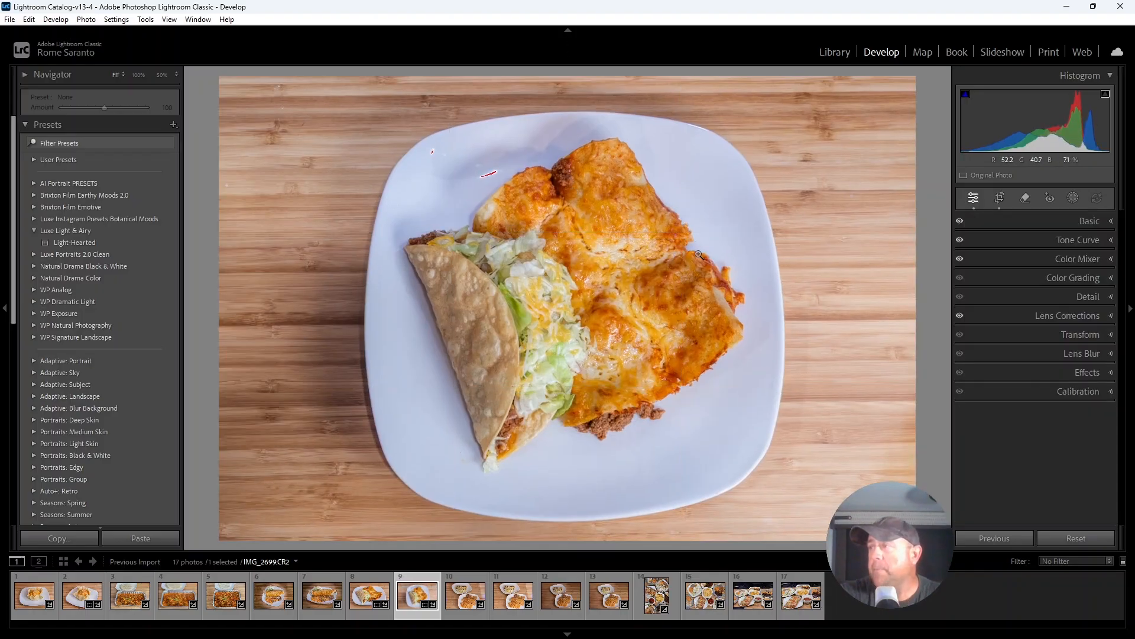
Add a radial gradient mask to photo 9 and center it over the plate.
left_click(1077, 201)
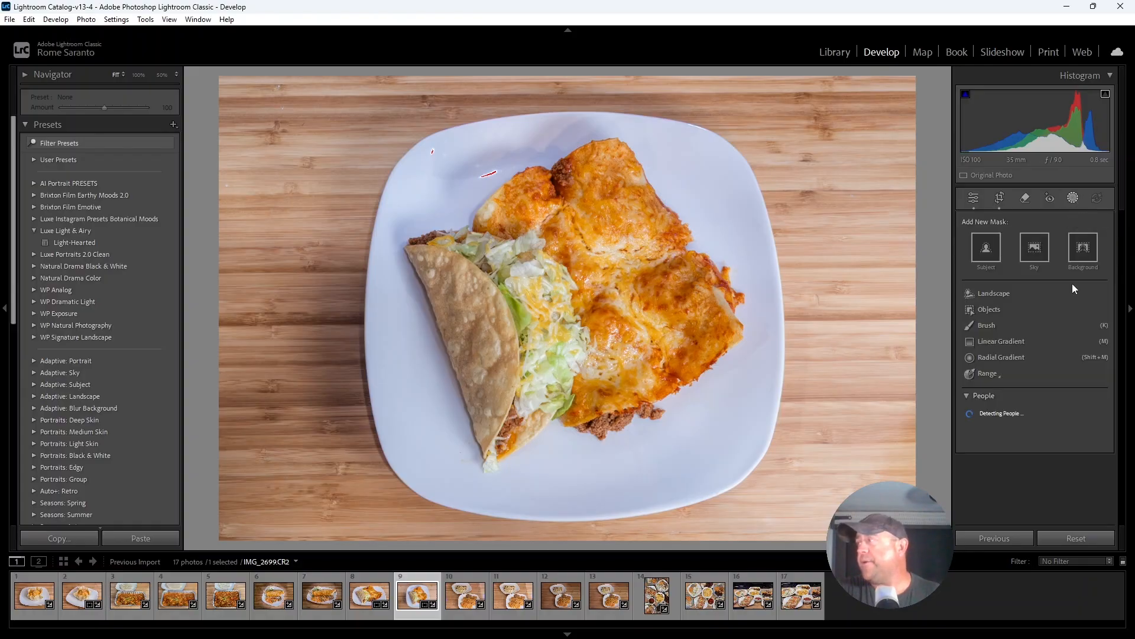
left_click(1005, 359)
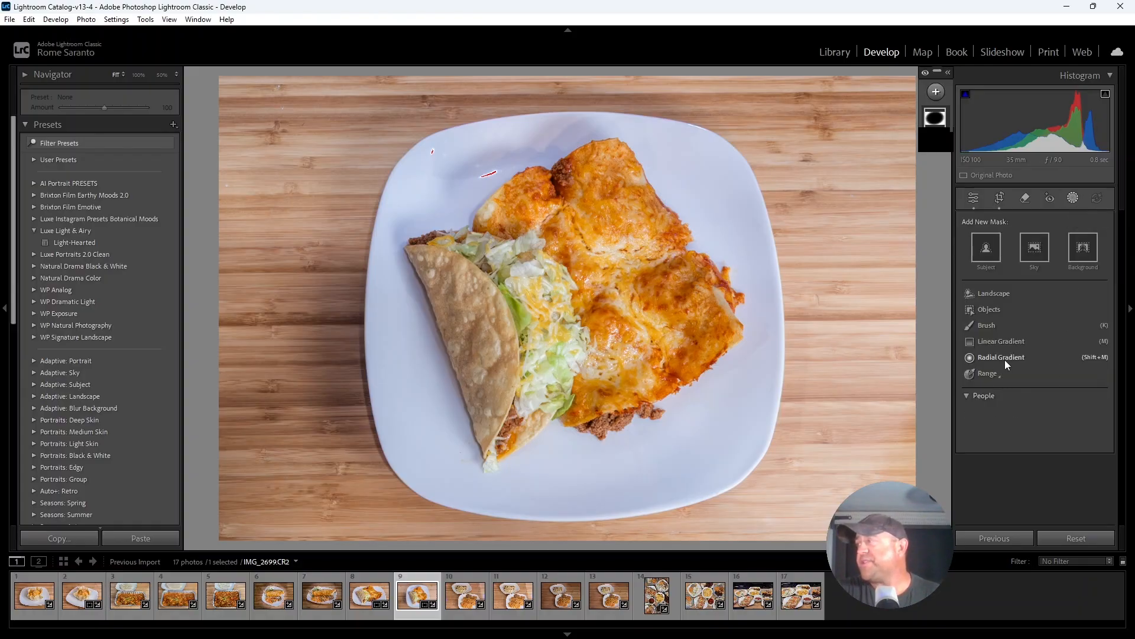
left_click_drag(441, 208, 727, 479)
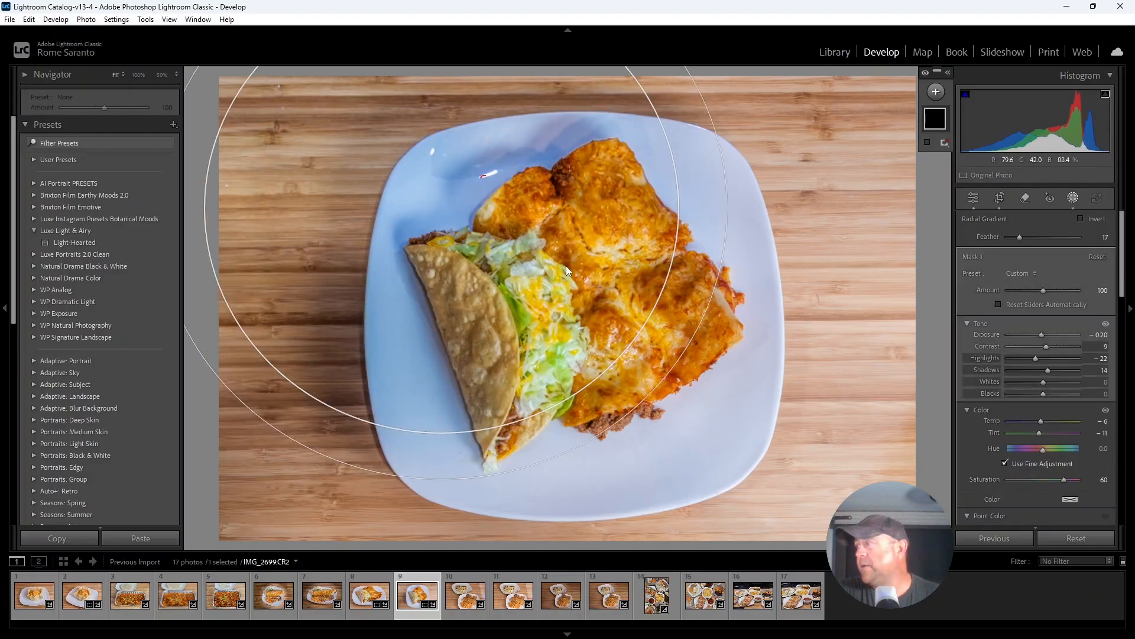
left_click_drag(565, 265, 685, 375)
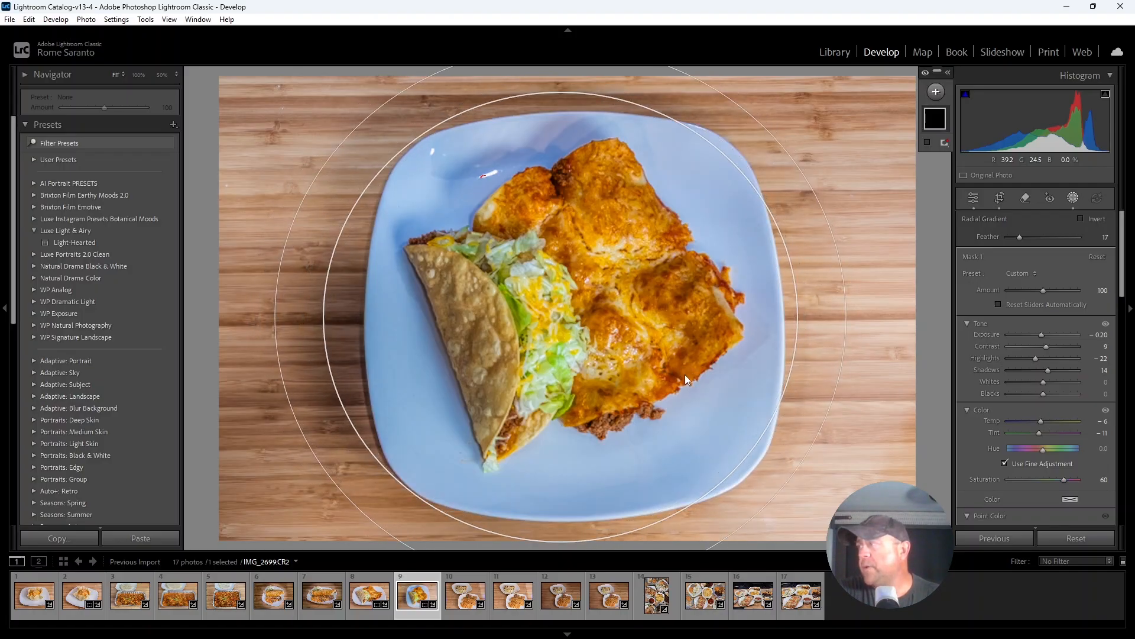
Reset the radial mask's highlights, exposure, contrast and shadows to 0.
double_click(1031, 359)
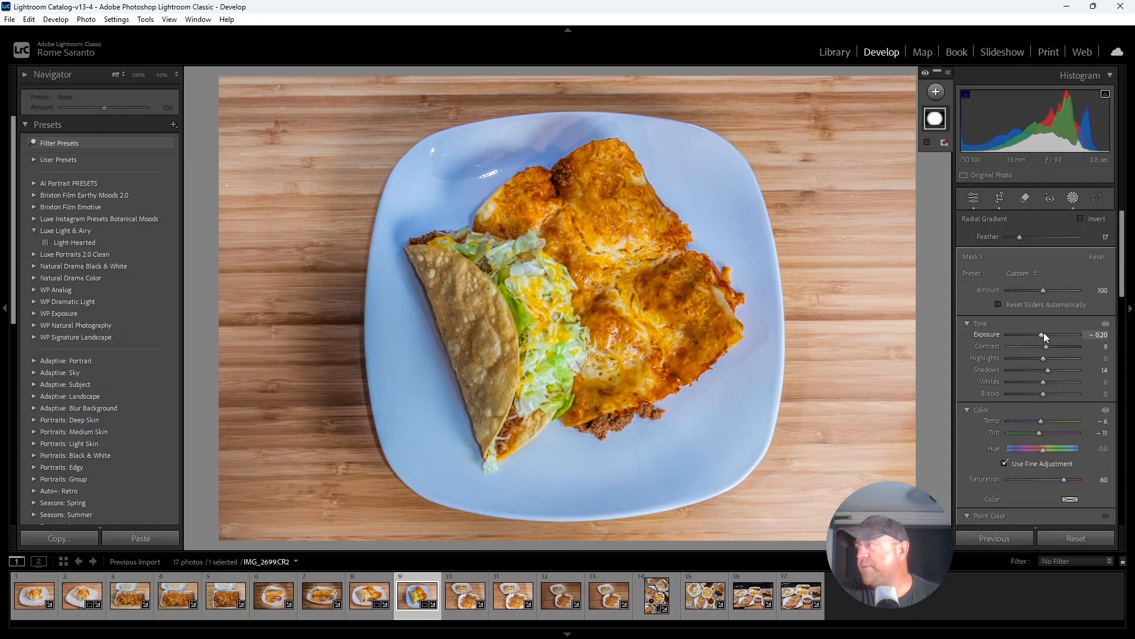
double_click(1044, 333)
double_click(1045, 345)
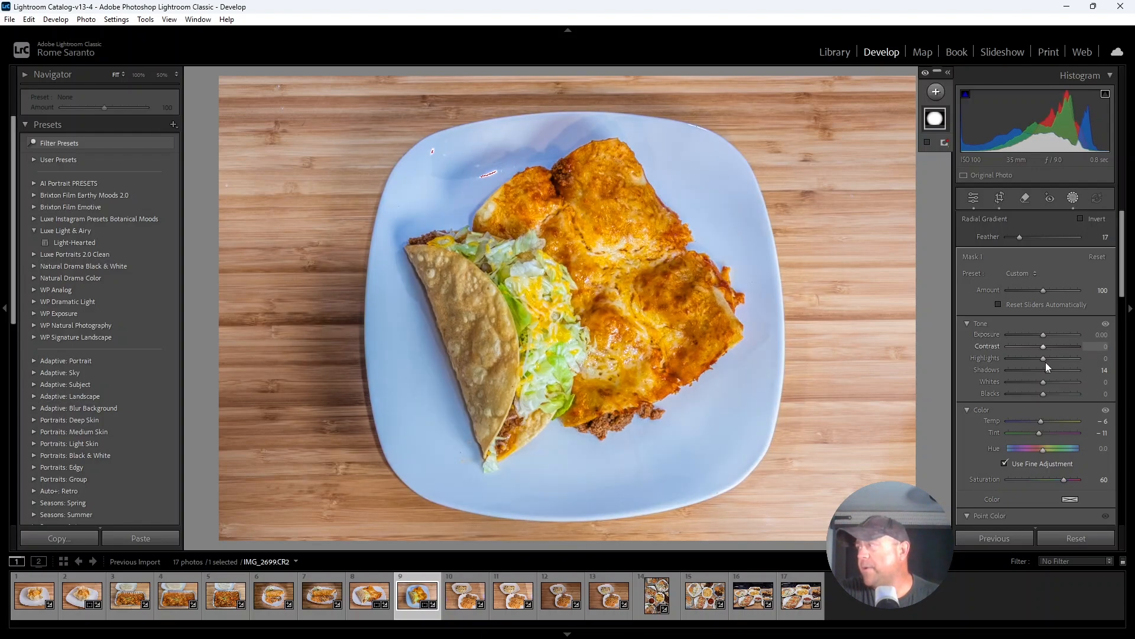
double_click(1045, 371)
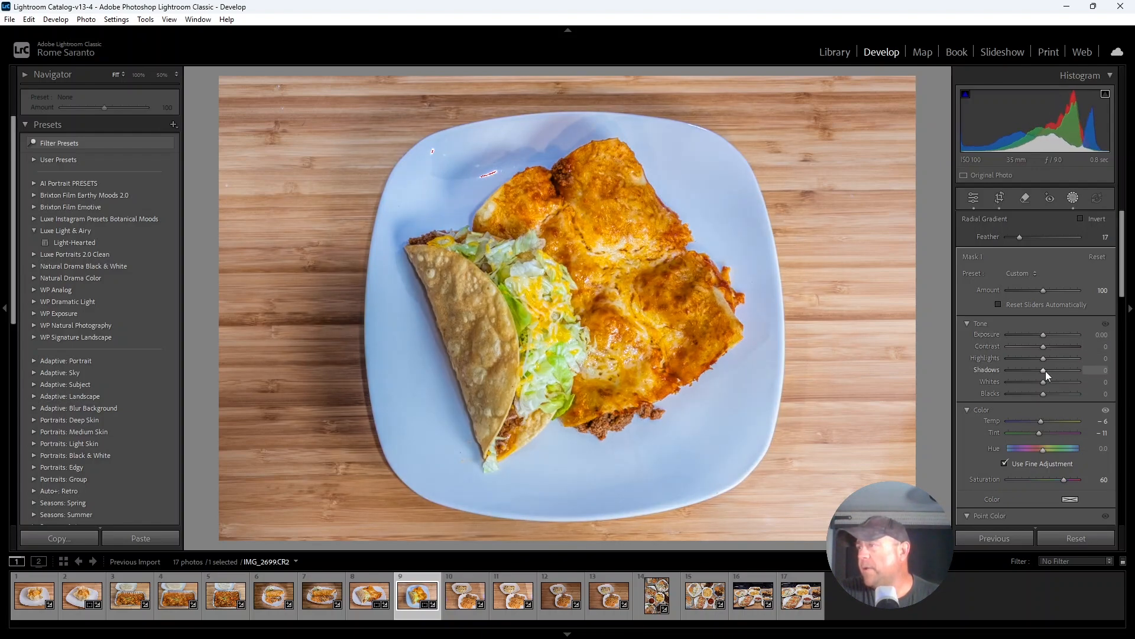
Invert the radial mask and darken the area around the plate to an exposure of -0.90, then finish masking.
left_click(1082, 220)
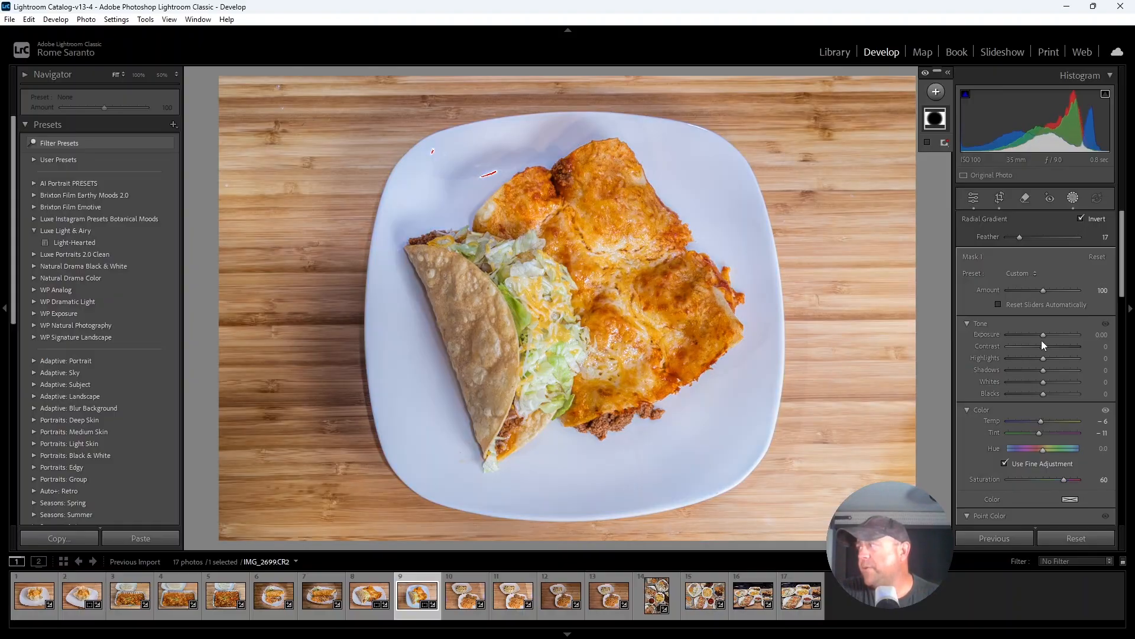
key("Down")
key("Down")
key("Down")
key("Down")
key("Down")
key("Down")
key("Down")
key("Down")
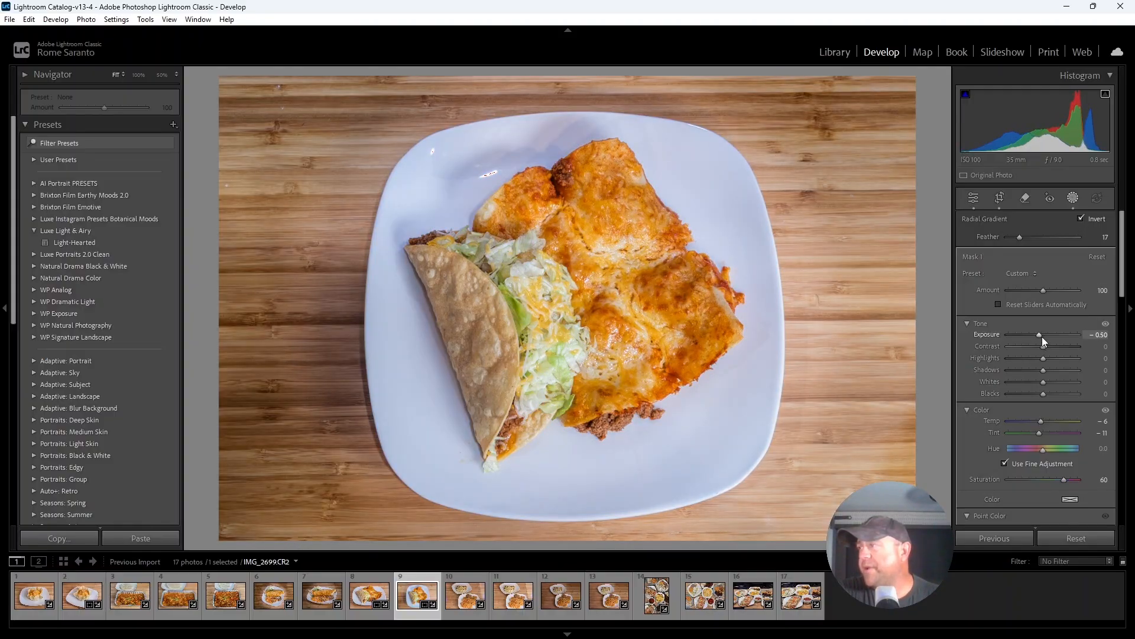
key("Down")
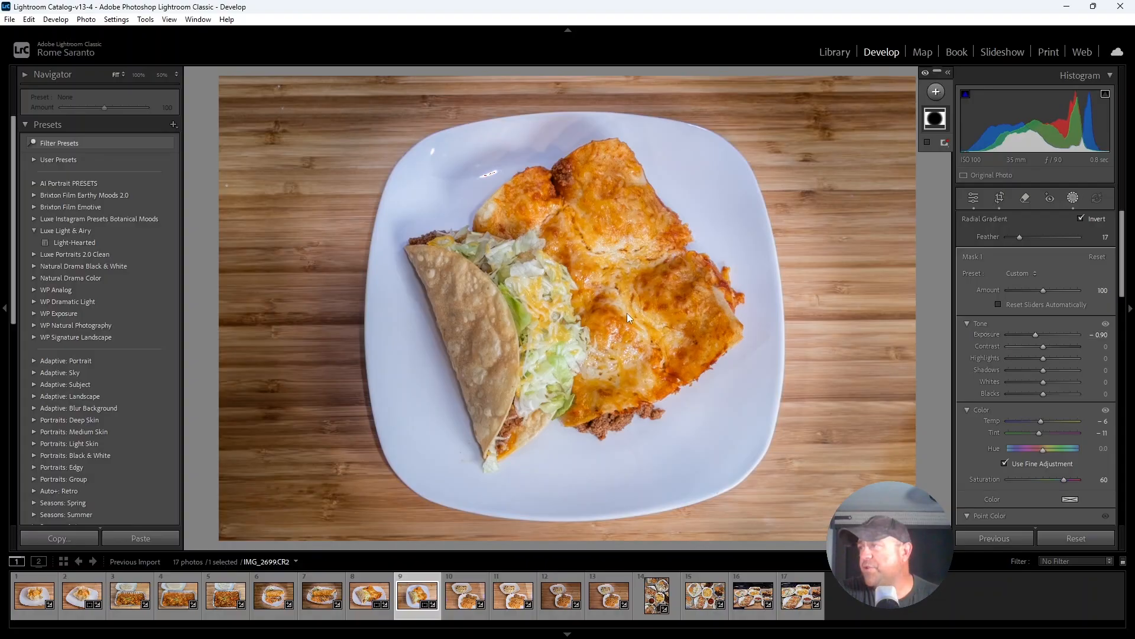
left_click_drag(633, 300, 637, 287)
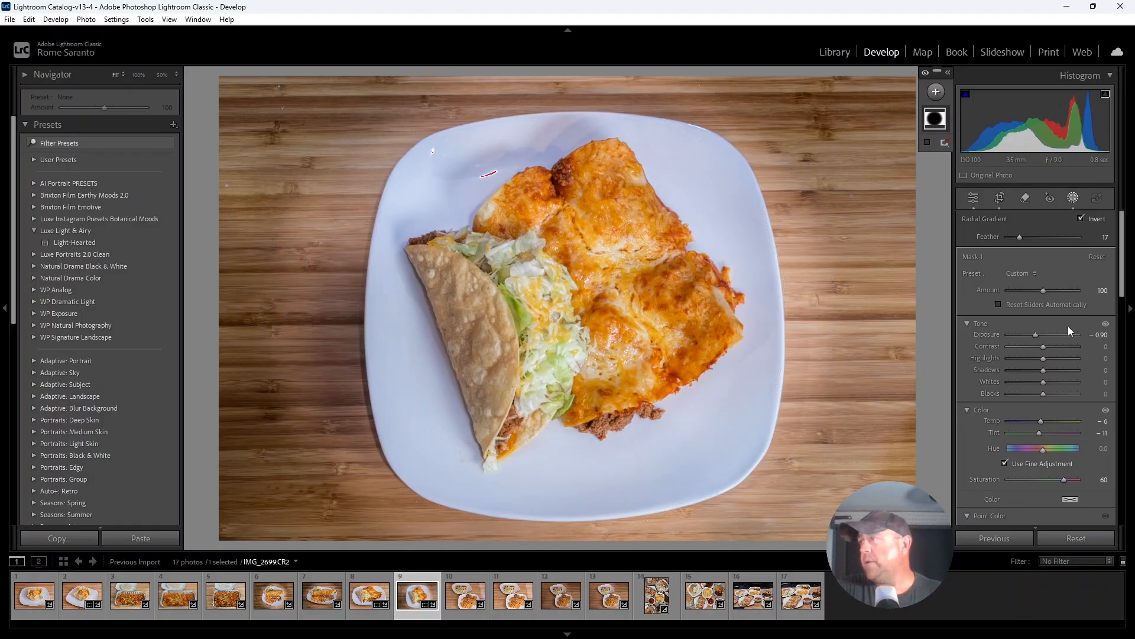
key("shift+w")
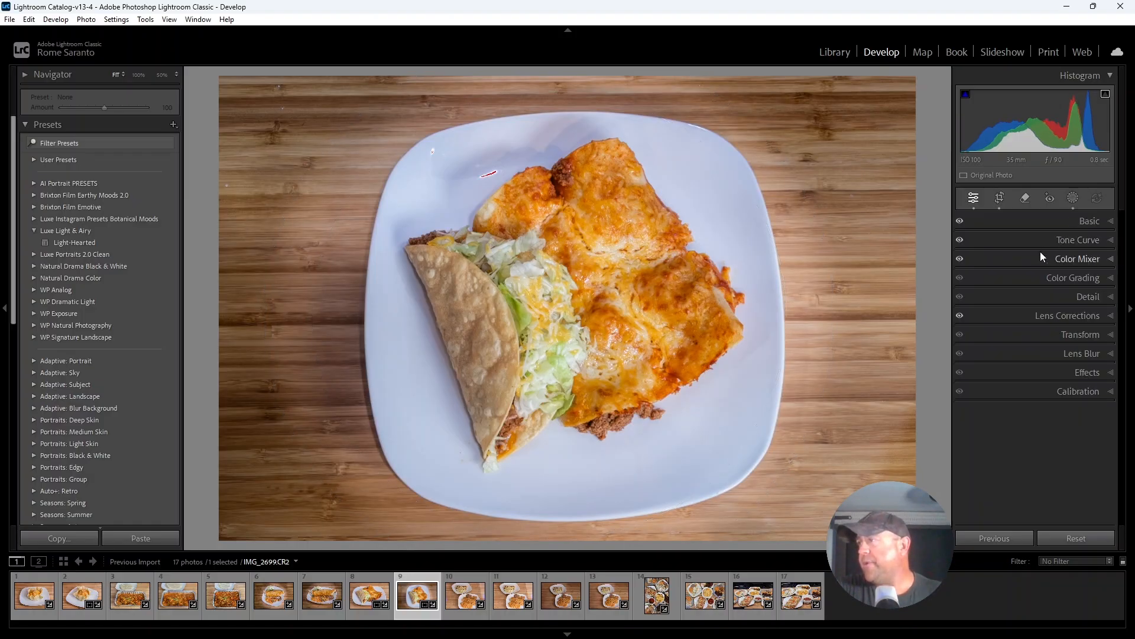
Warm photo 9's overall white balance by setting the temperature to 4193.
left_click(1042, 220)
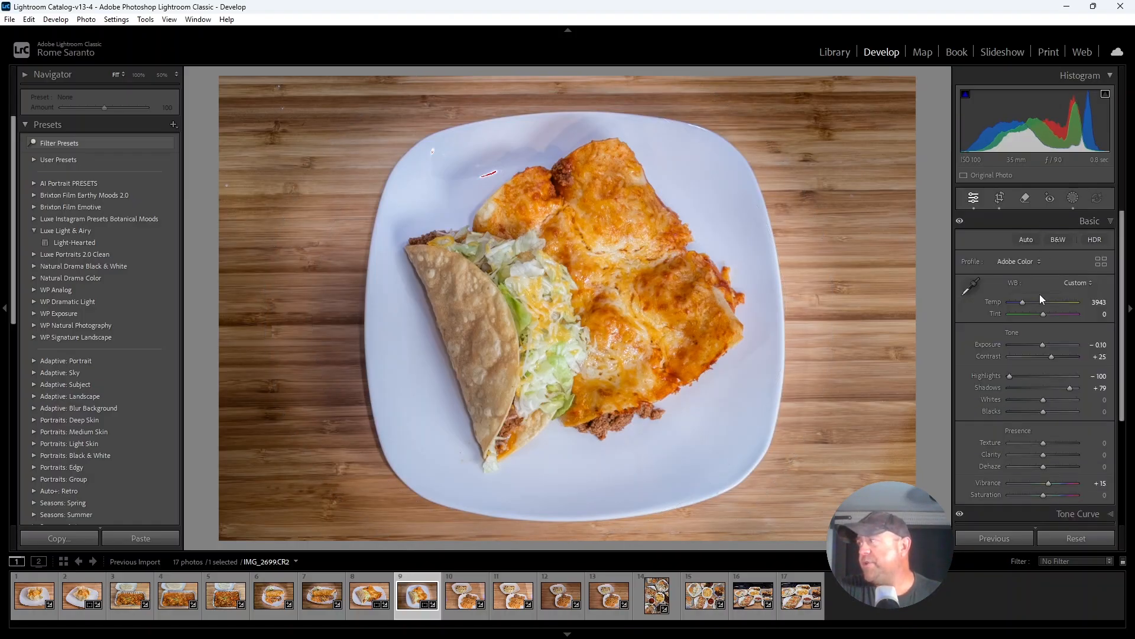
left_click(1026, 303)
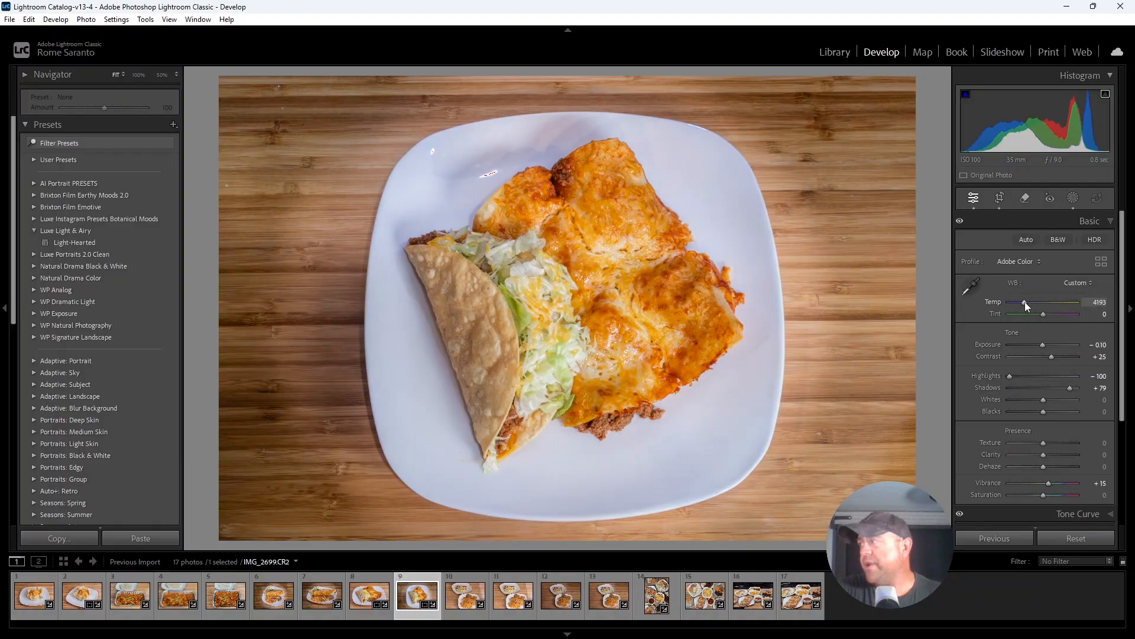
Adjust photo 9's tone curve with a midpoint at input 140, output 139, and move the black point to the curve's lower-left corner.
left_click(1038, 222)
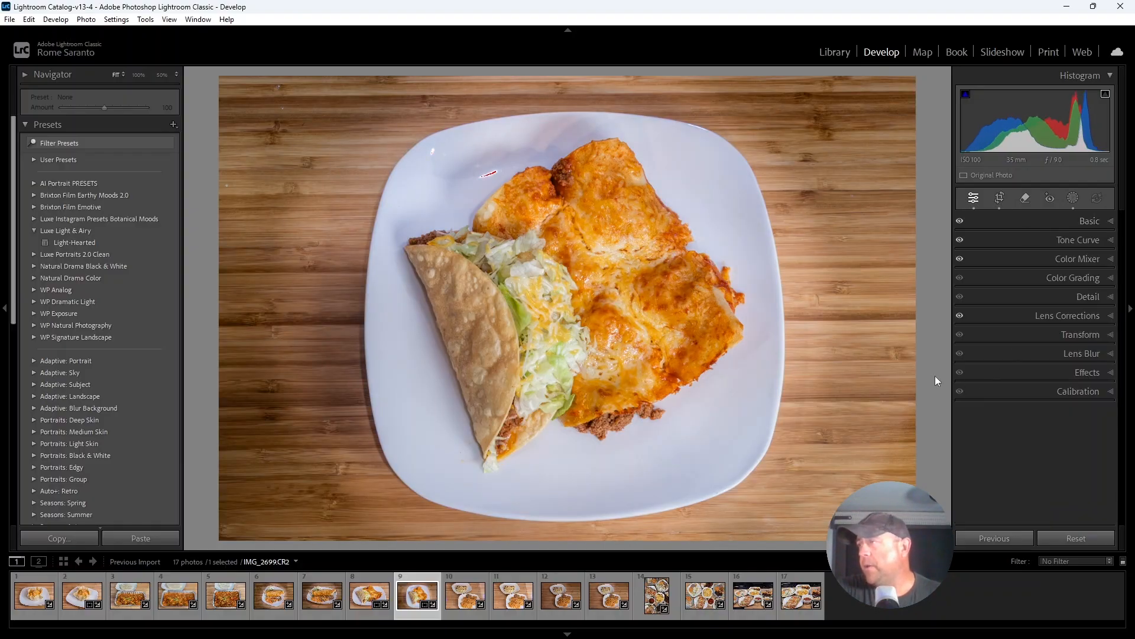
left_click(1050, 239)
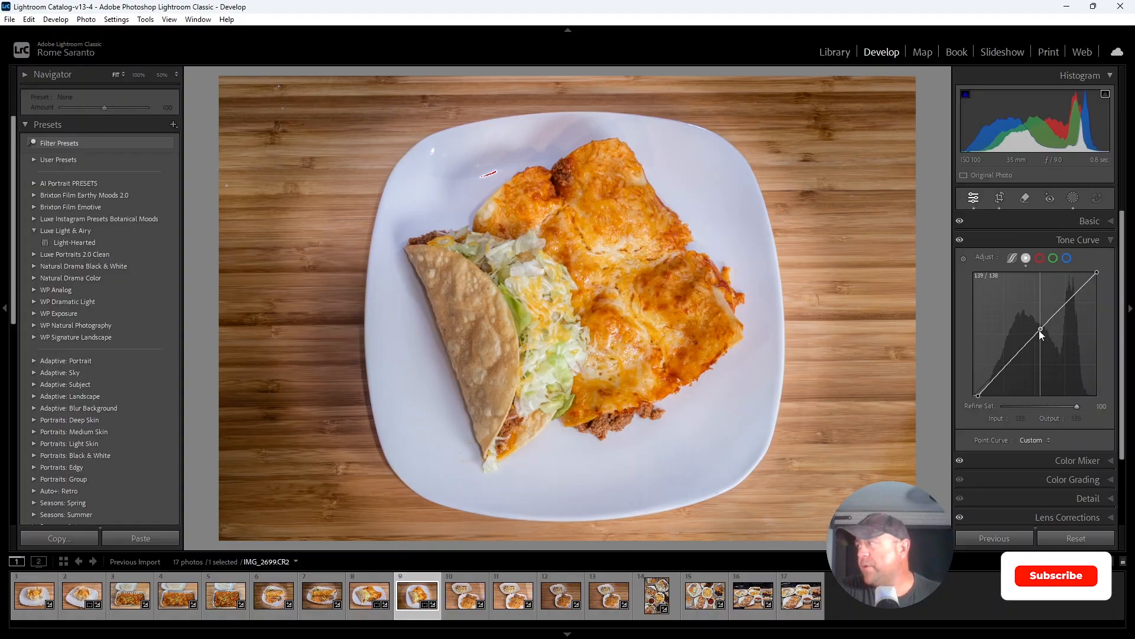
left_click_drag(1040, 333, 1041, 328)
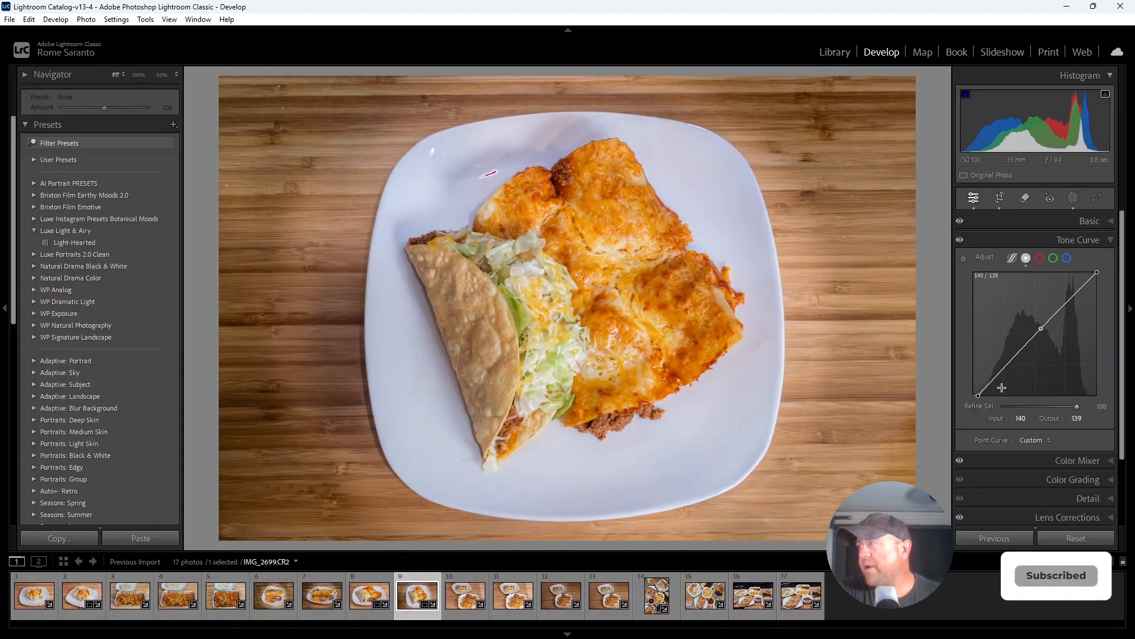
left_click_drag(977, 397, 964, 402)
left_click(1012, 240)
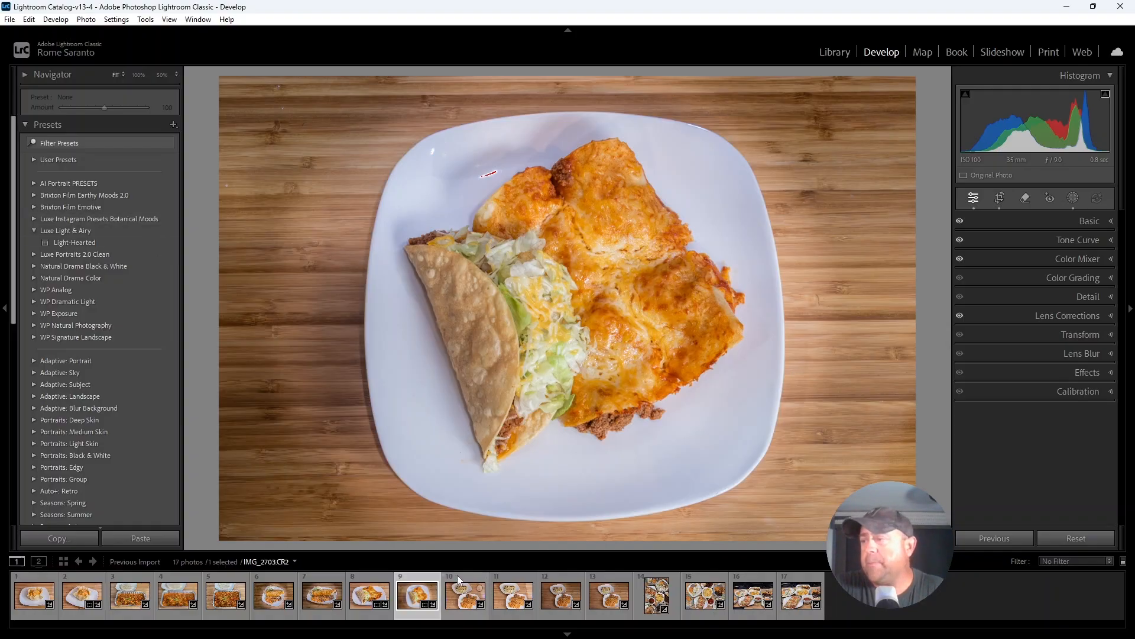
On photo 10, paint a generative AI Remove mask at size 17 over the purple glare along the table's left and right edges.
key("Right")
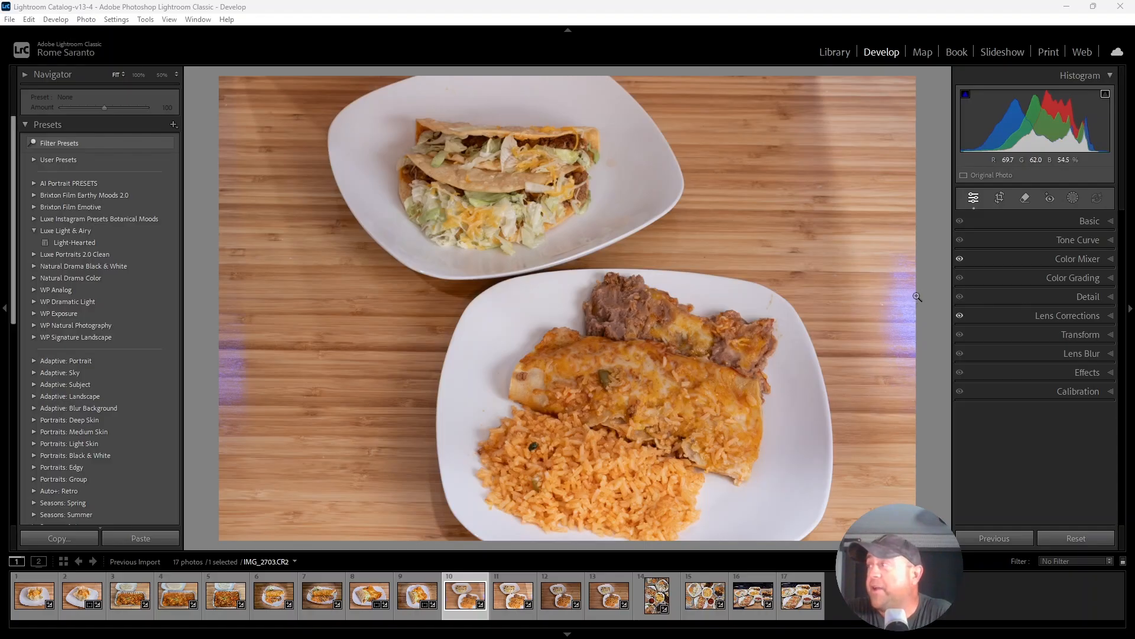
left_click(1025, 198)
scroll(901, 273, "up", 5)
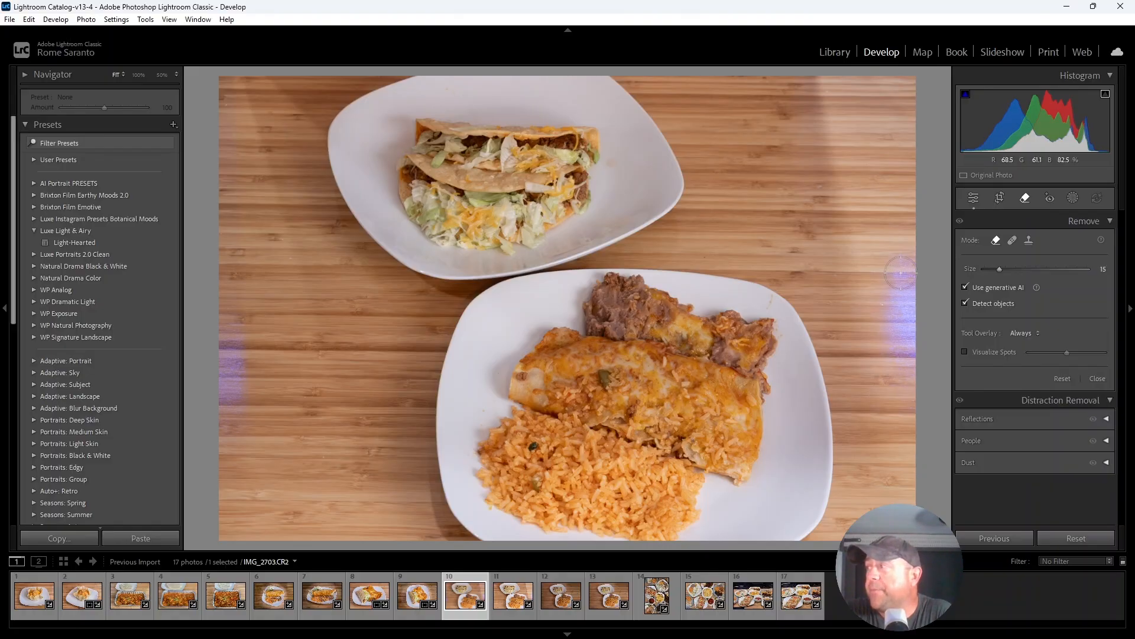
left_click(901, 270)
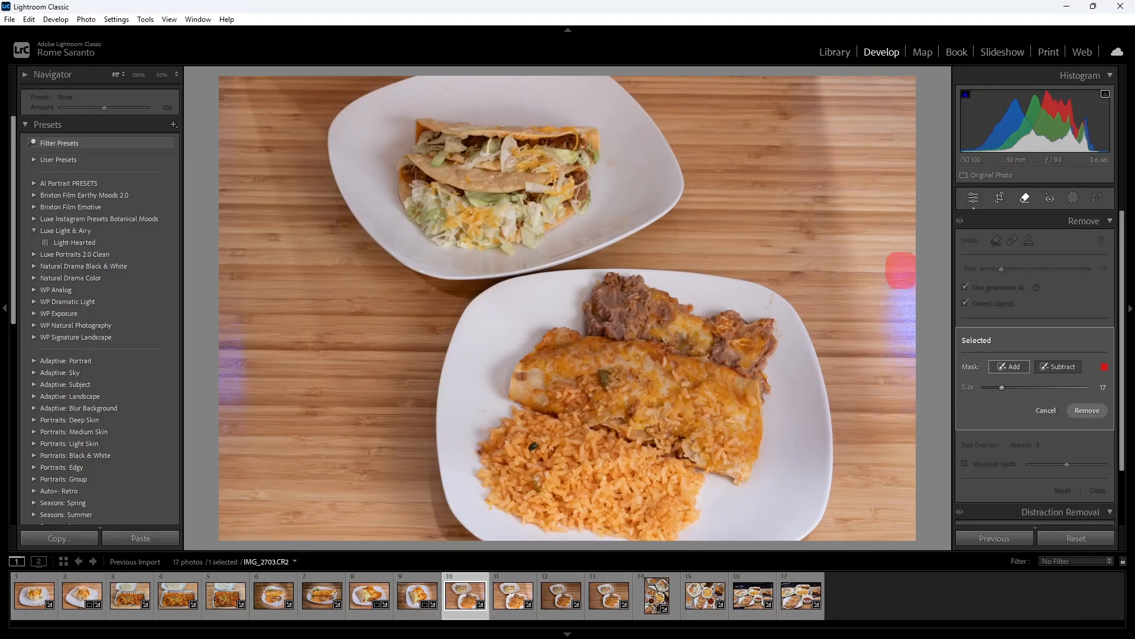
left_click(896, 283)
mouse_move(902, 301)
left_mouse_down()
mouse_move(911, 356)
mouse_move(901, 303)
mouse_move(899, 317)
mouse_move(914, 374)
mouse_move(896, 329)
left_mouse_up()
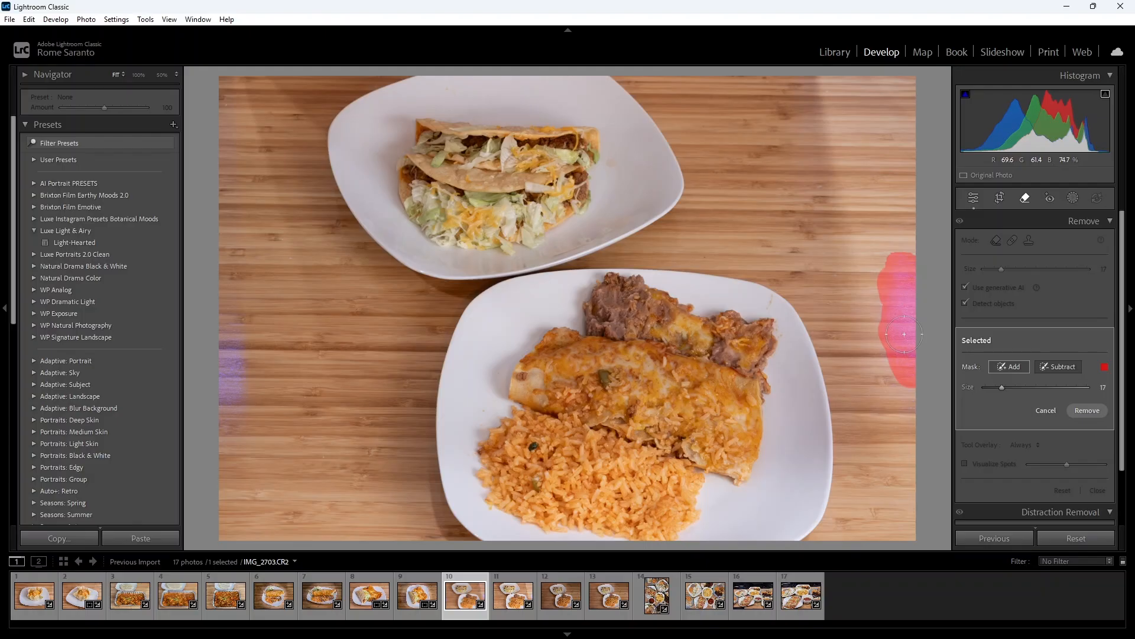
left_click_drag(225, 316, 234, 443)
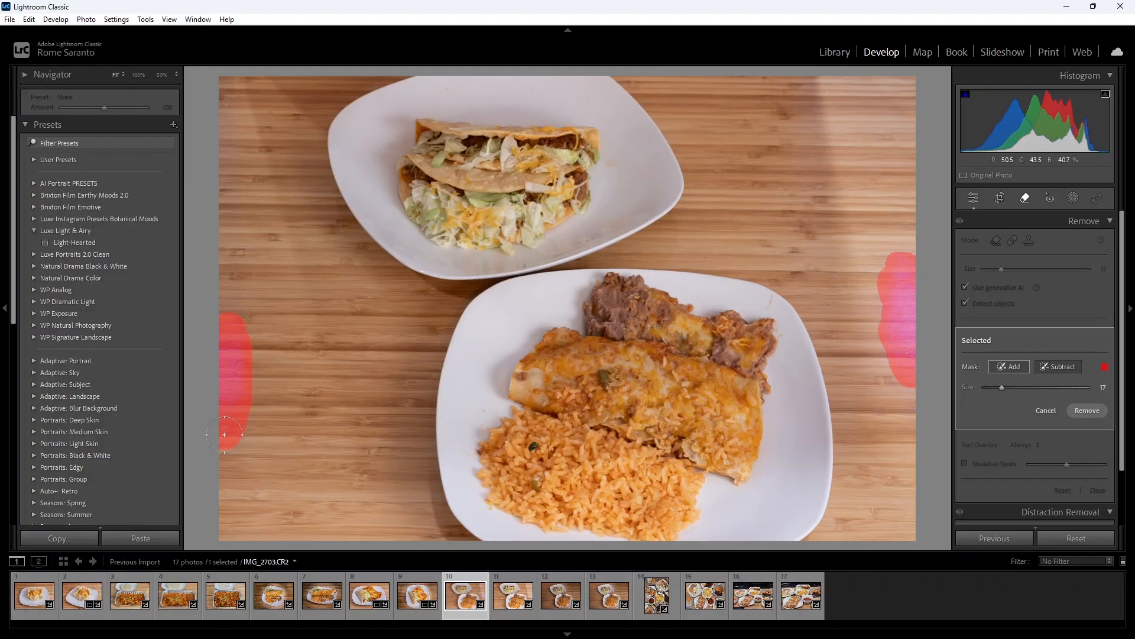
Remove the painted areas at the photo's left and right edges, and add a linear gradient mask running inward from the right edge.
left_click(1093, 411)
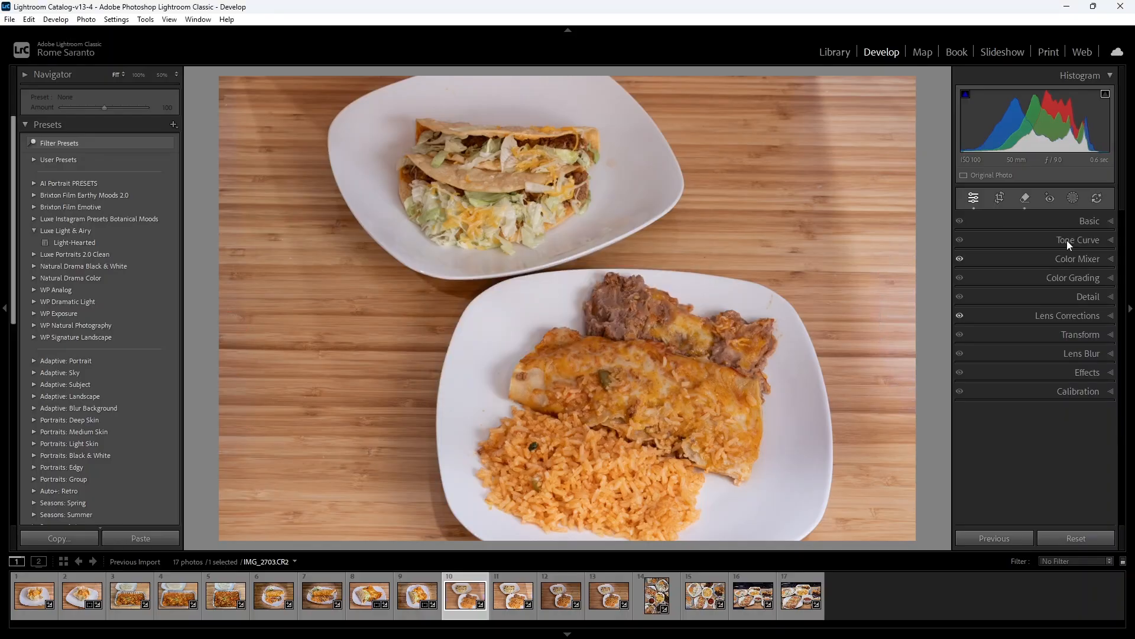
left_click(1072, 199)
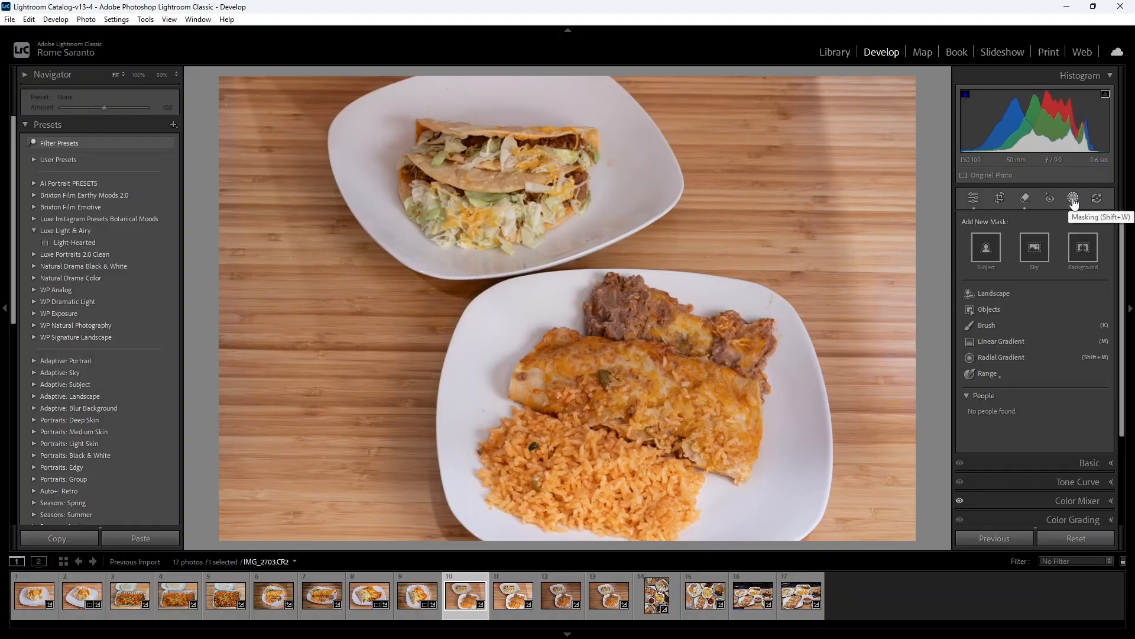
left_click(1019, 341)
mouse_move(916, 167)
left_mouse_down()
mouse_move(805, 184)
mouse_move(780, 176)
left_mouse_up()
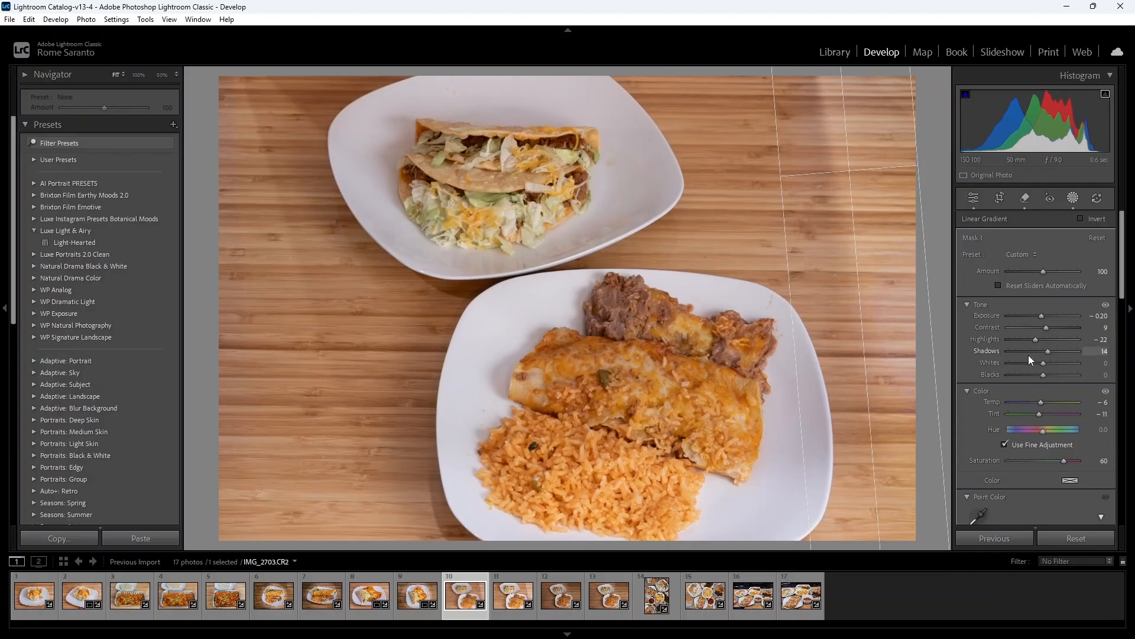
Reset the linear gradient mask's Shadows, Highlights and Contrast to 0.
mouse_move(1031, 350)
left_mouse_down()
mouse_move(1013, 351)
mouse_move(1063, 353)
mouse_move(1041, 353)
left_mouse_up()
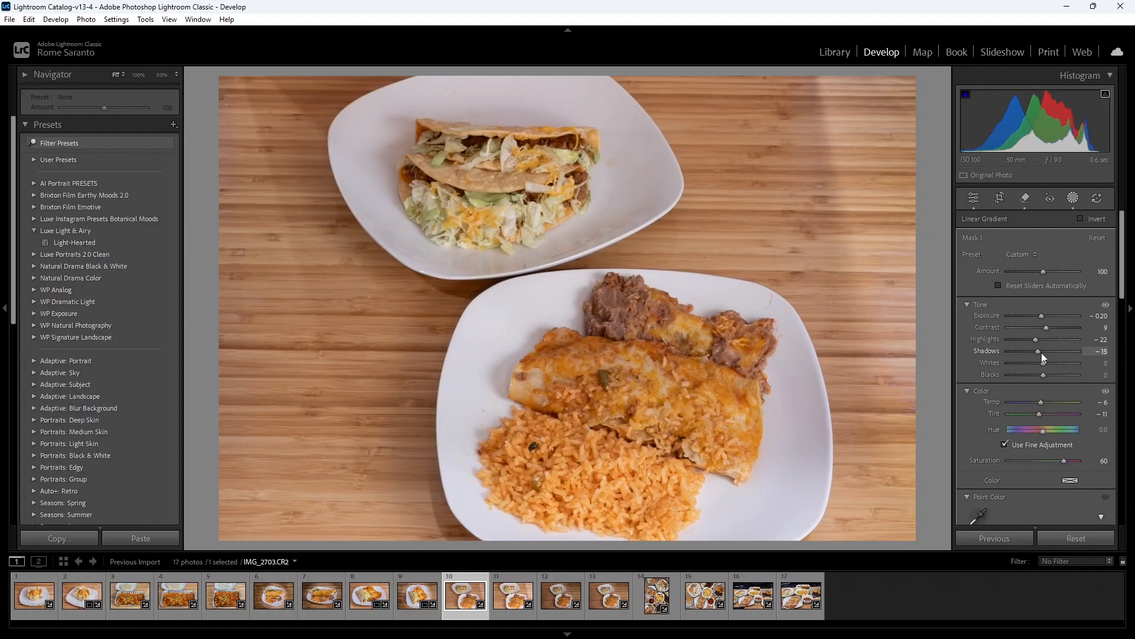
double_click(1041, 351)
double_click(1035, 339)
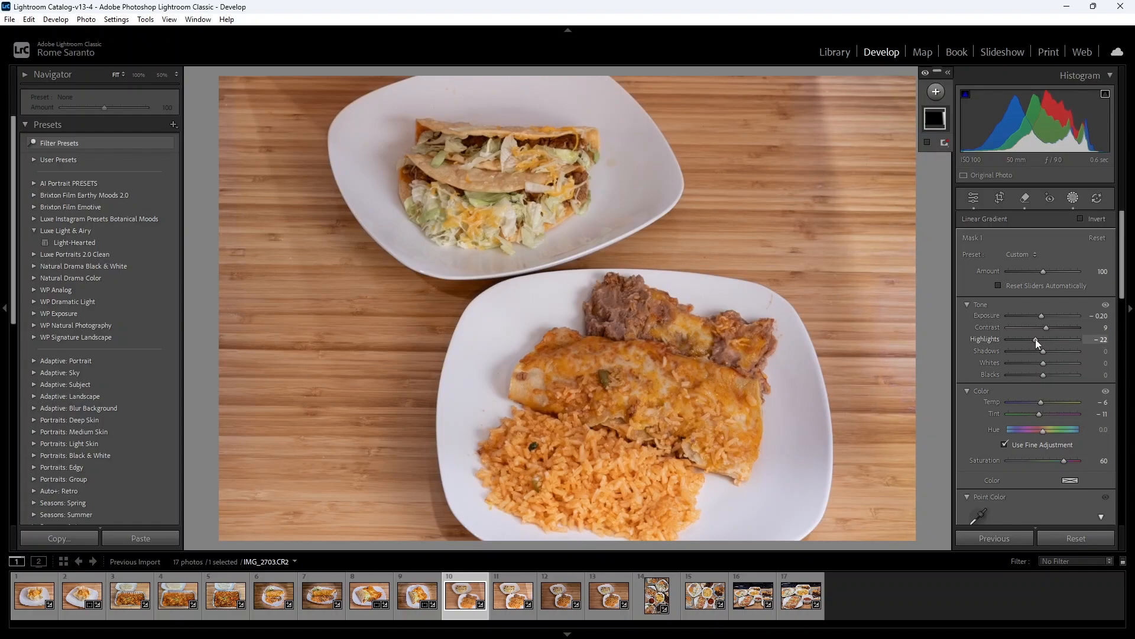
double_click(1044, 328)
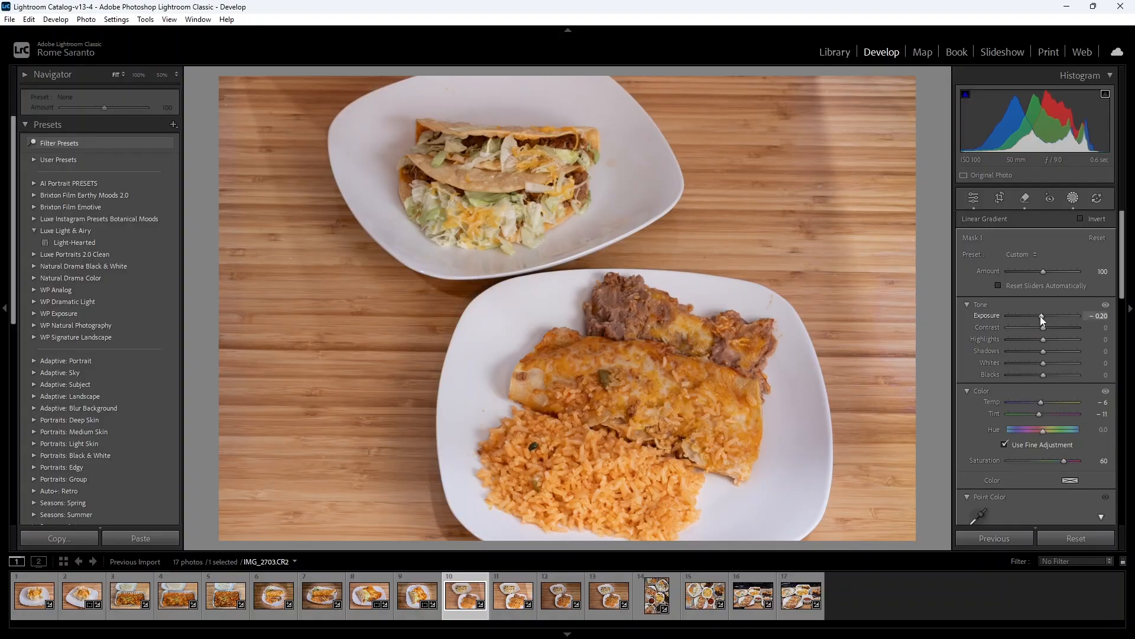
Set the gradient mask's Exposure to −0.70 and extend the gradient slightly farther toward the photo's centre.
key("Down")
key("Down")
key("Down")
key("Down")
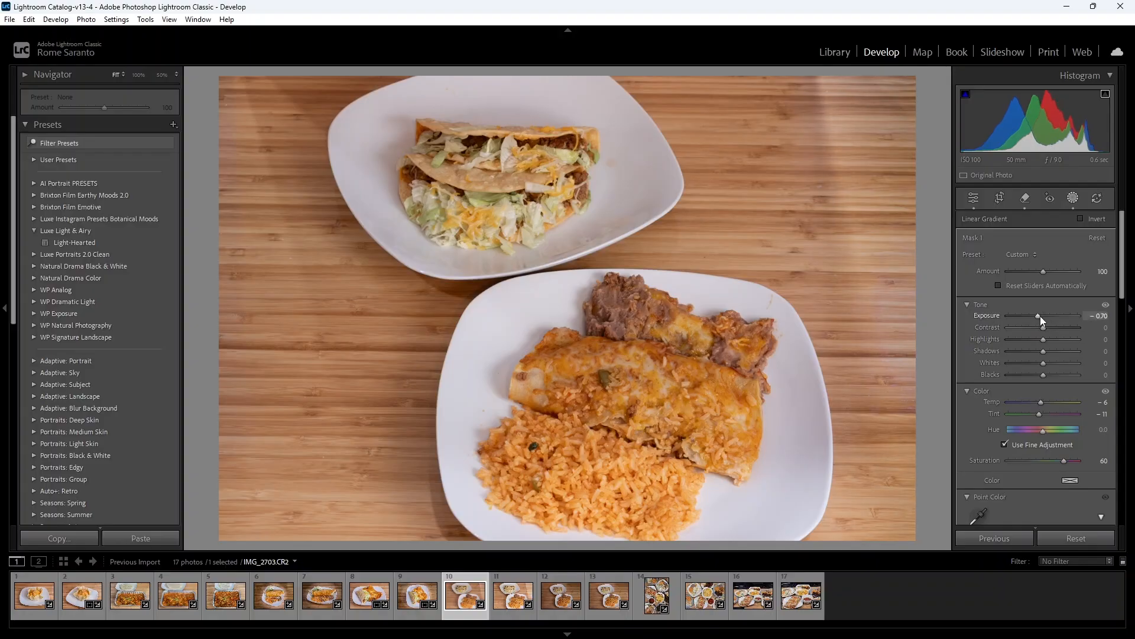
key("Down")
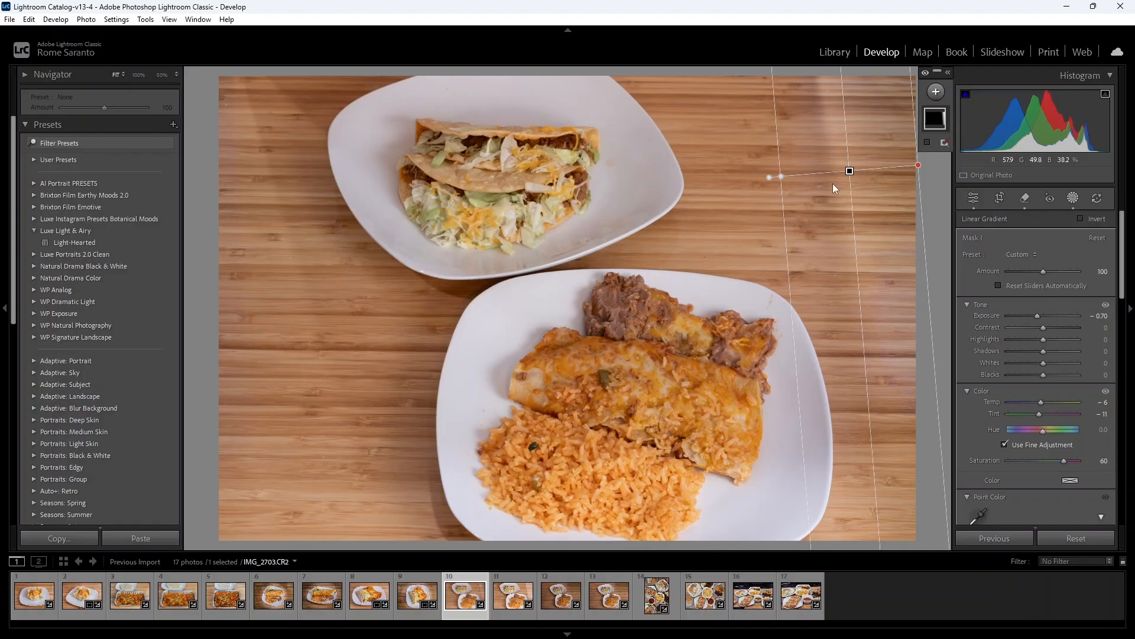
mouse_move(771, 177)
left_mouse_down()
mouse_move(780, 180)
mouse_move(759, 184)
left_mouse_up()
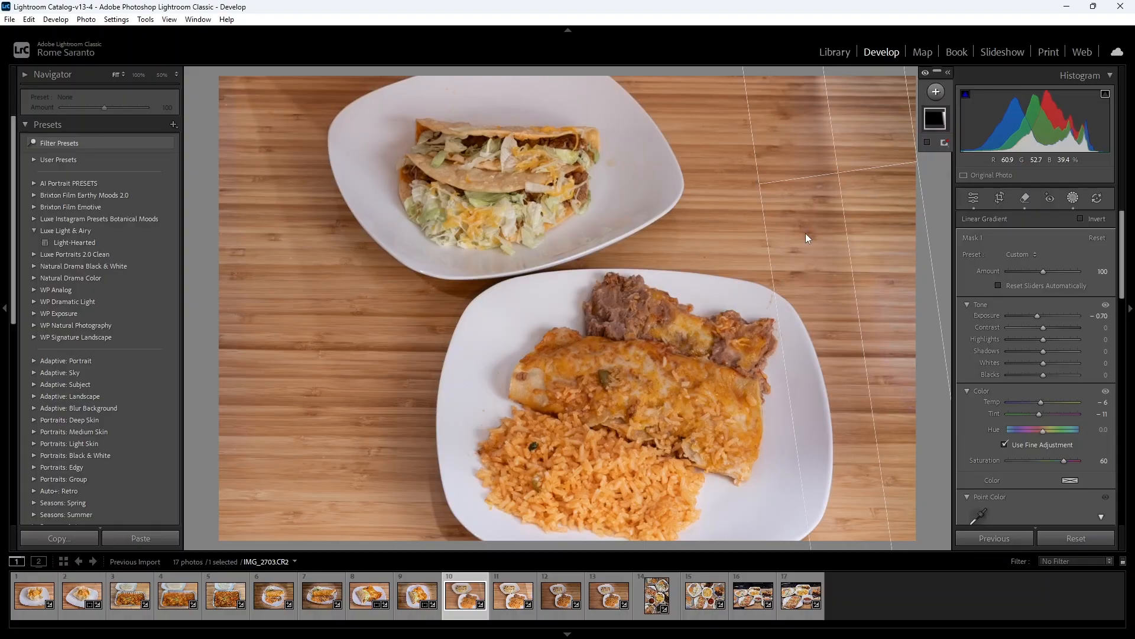
left_click(1072, 195)
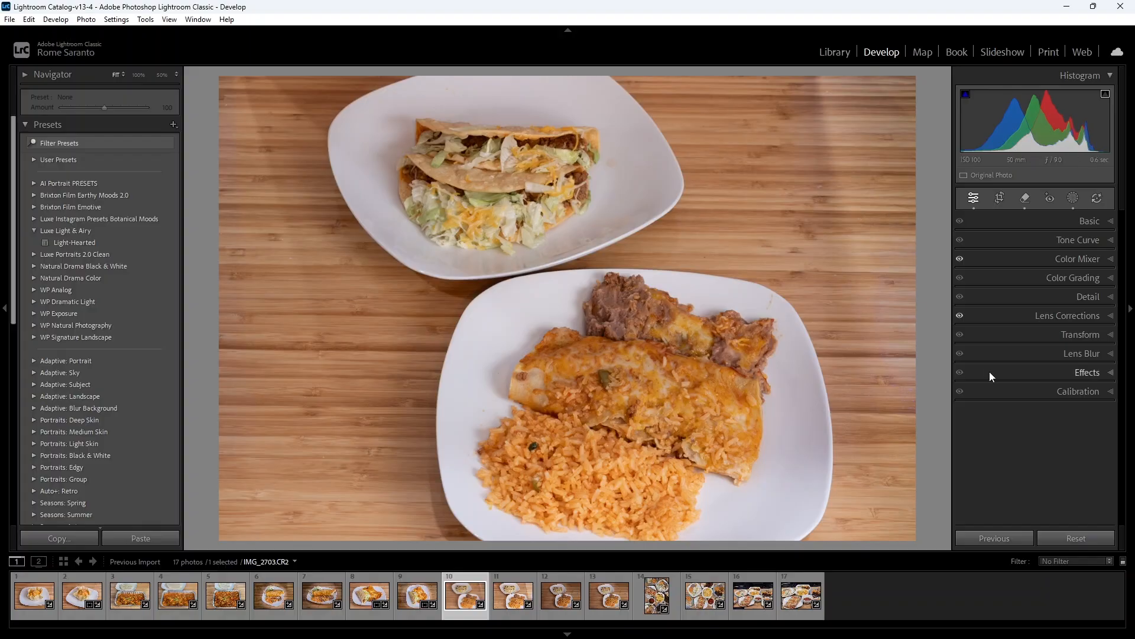
Sample white balance from the lower plate's white rim, and set Temp to 4030 and Exposure to +0.30.
left_click(1042, 224)
left_click(1086, 284)
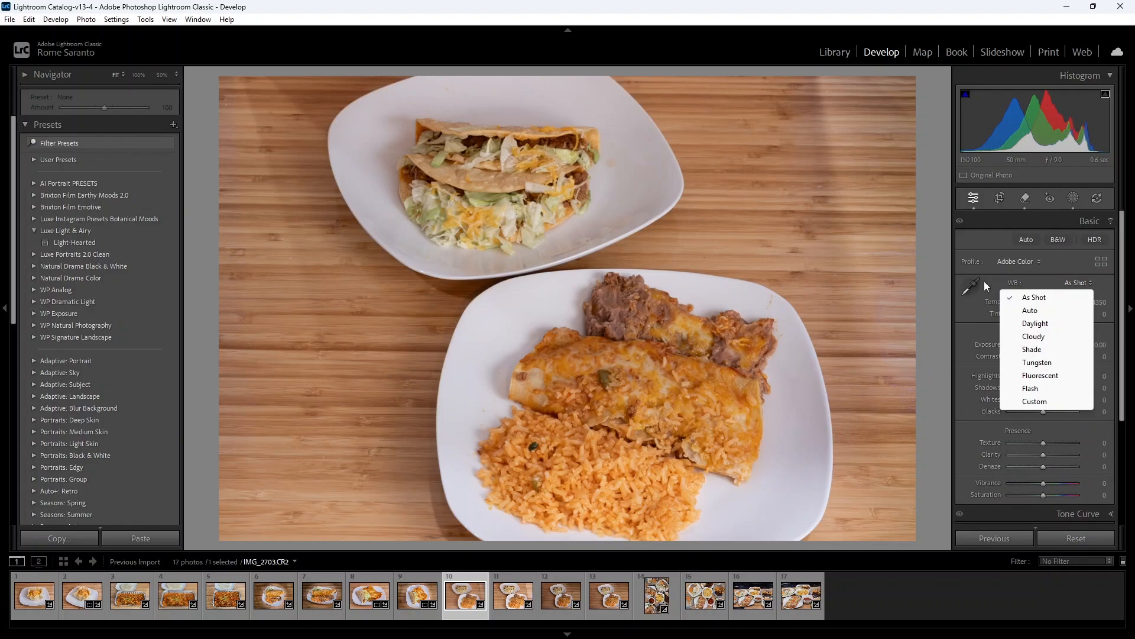
left_click(974, 314)
left_click(971, 292)
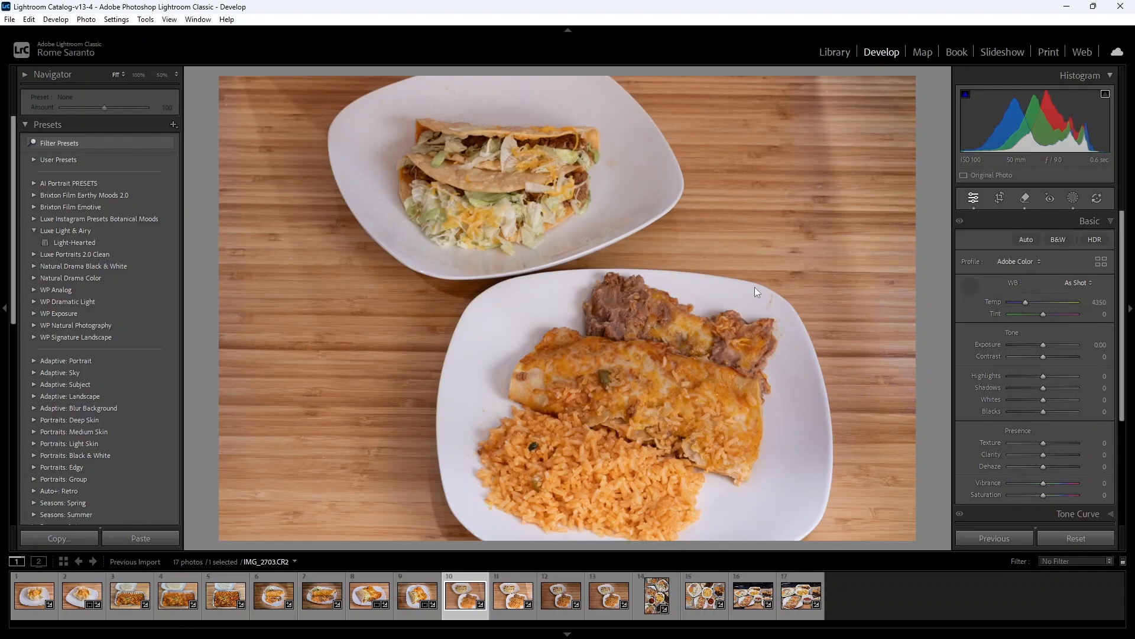
left_click(789, 372)
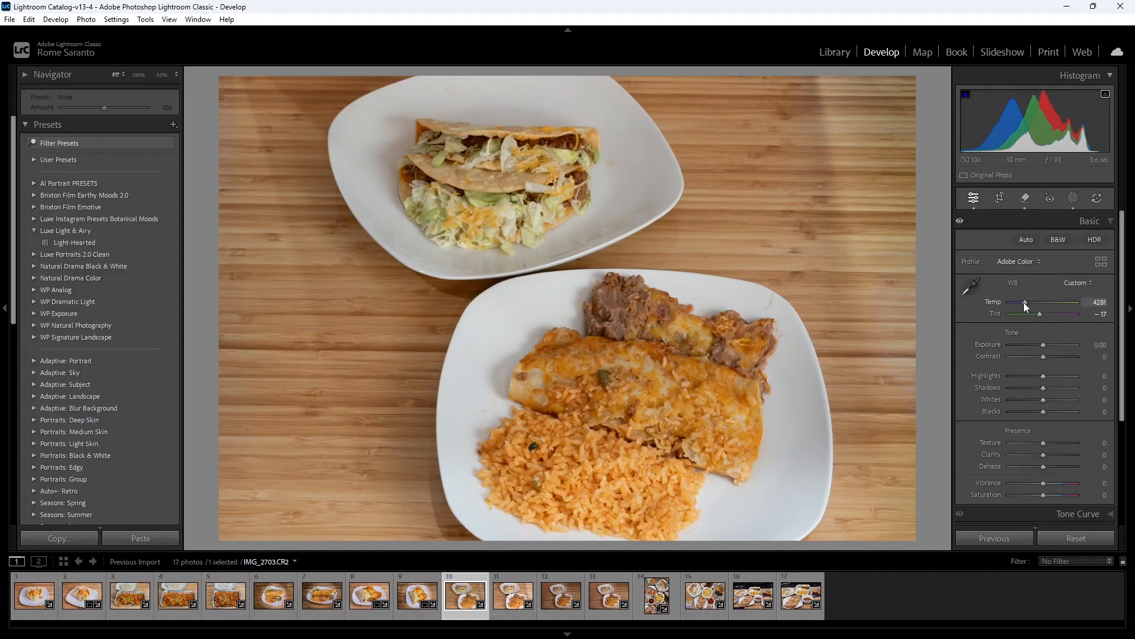
left_click_drag(1024, 302, 1045, 344)
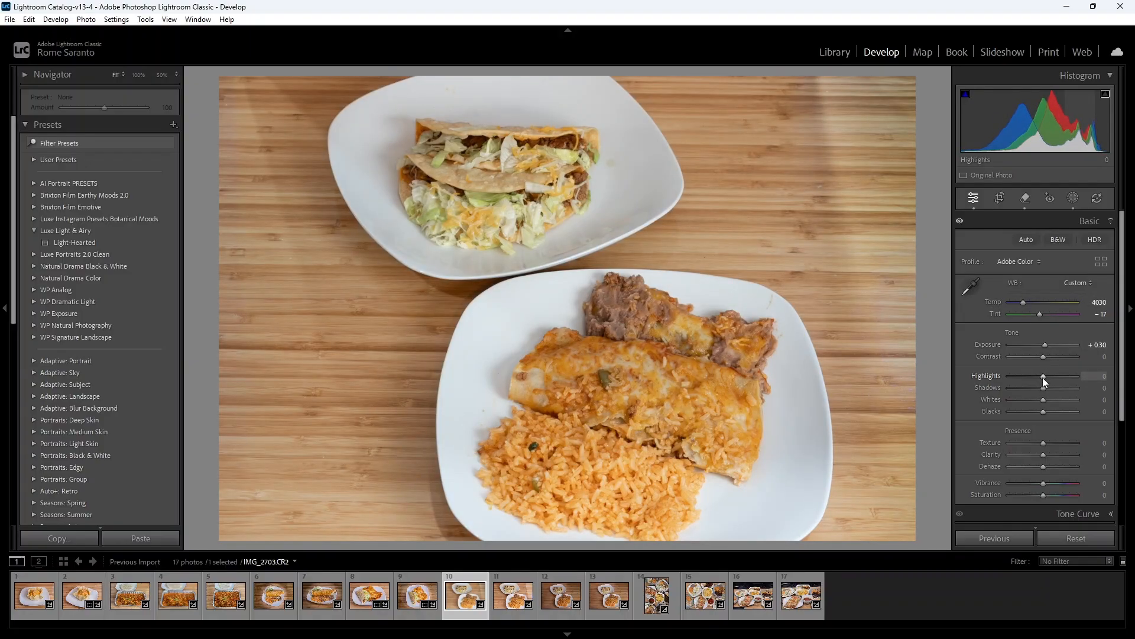
Set the photo's Highlights to −100 and Contrast to +20.
key("shift+Down")
key("shift+Down")
key("shift+Down")
key("shift+Down")
key("shift+Down")
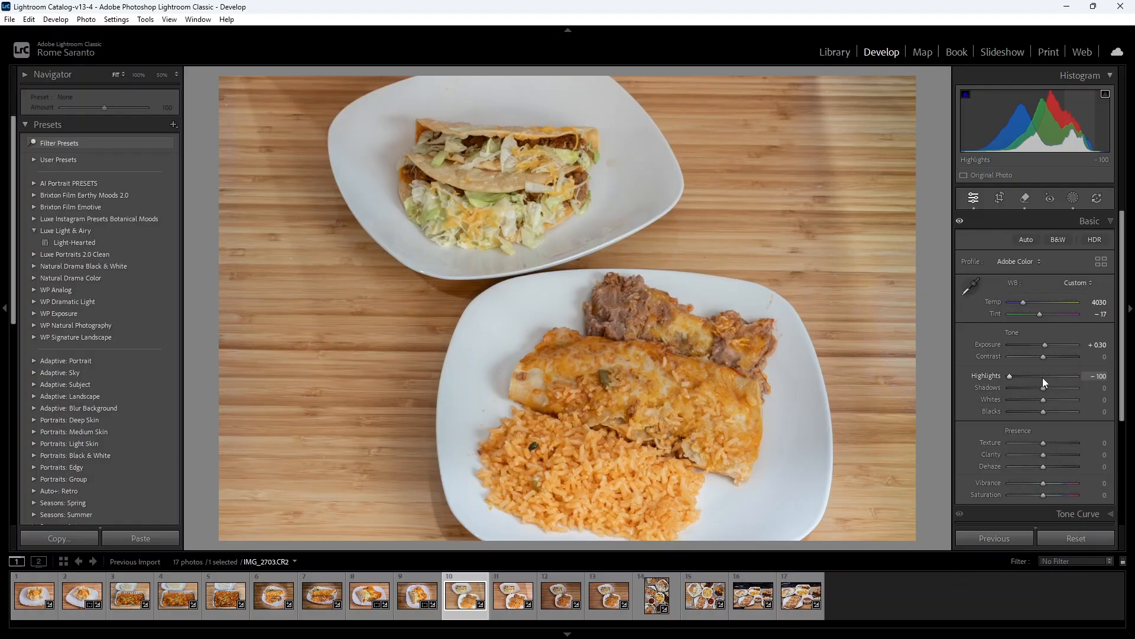
key("Up")
key("Up")
key("Up")
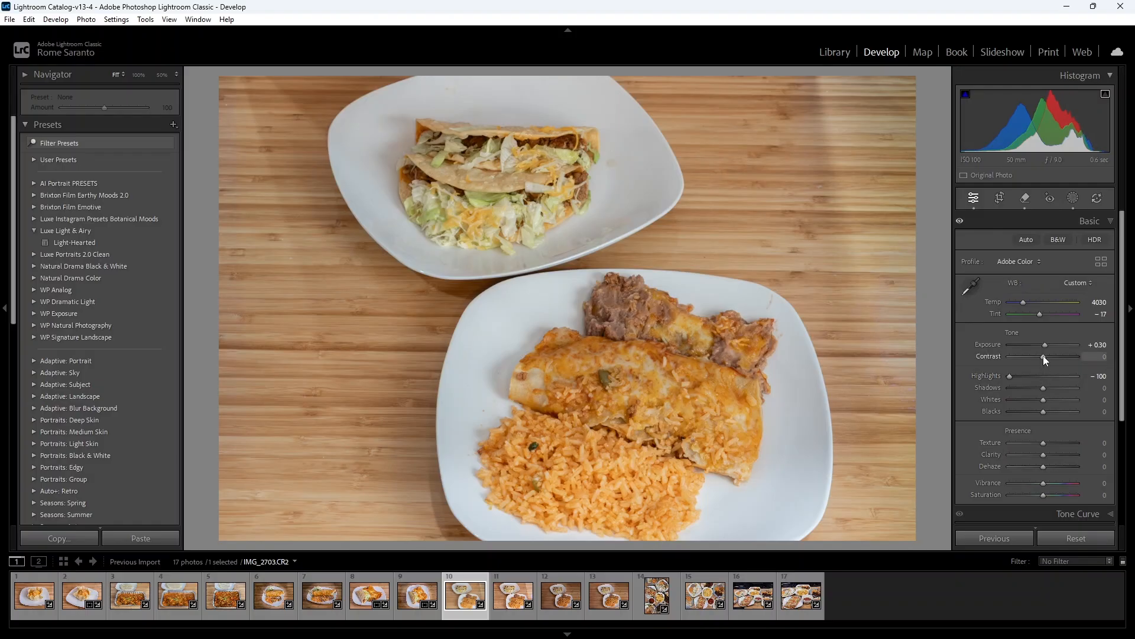
key("Up")
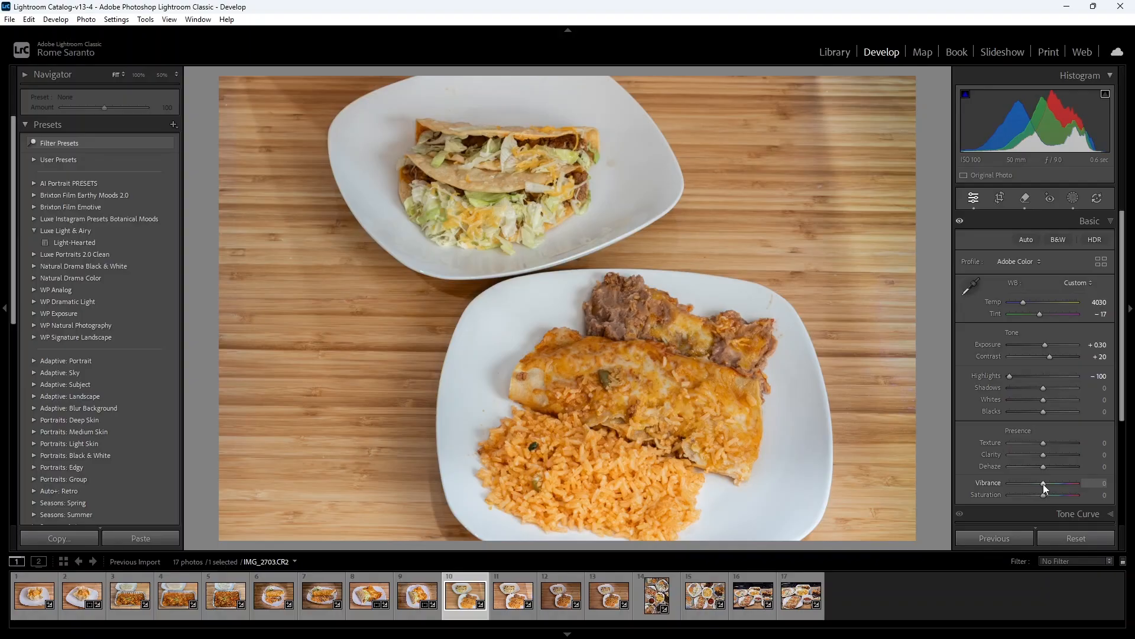
Raise the photo's Vibrance to +15, Texture to +15 and Shadows to +70.
key("Up")
key("Up")
key("Up")
key("Up")
key("Up")
key("Up")
key("Up")
key("Up")
key("Up")
key("Up")
key("Up")
key("Up")
key("Up")
key("Up")
key("Up")
key("Up")
key("Up")
key("Up")
key("Up")
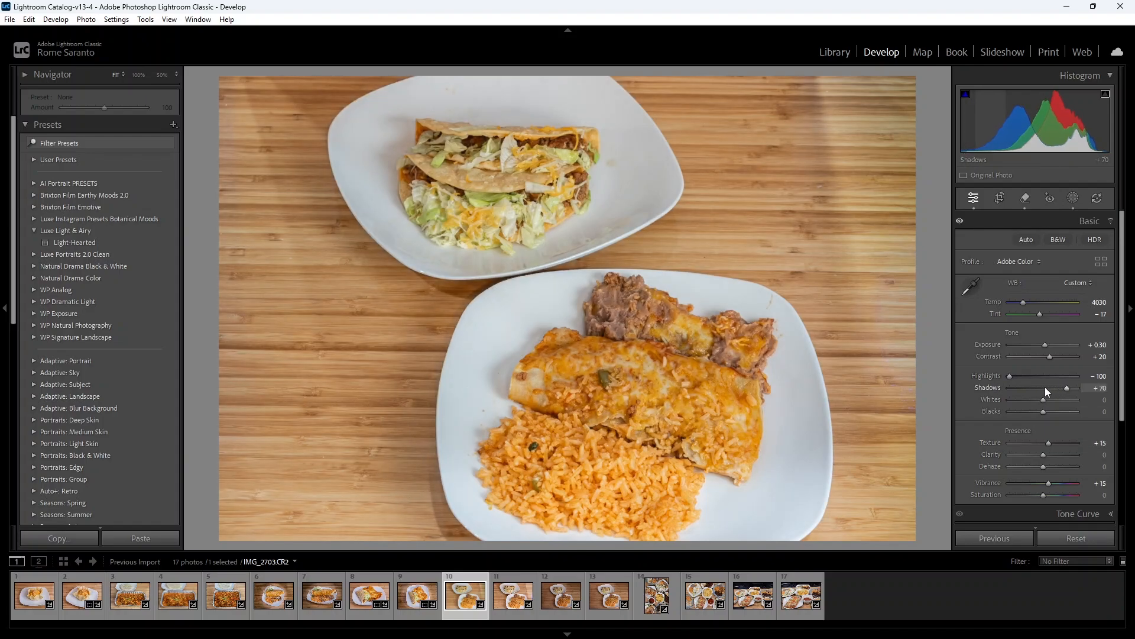
Set the tone curve's black point to input 8, output 0, and add a midpoint at input 133, output 136.
left_click(1042, 224)
left_click(1043, 239)
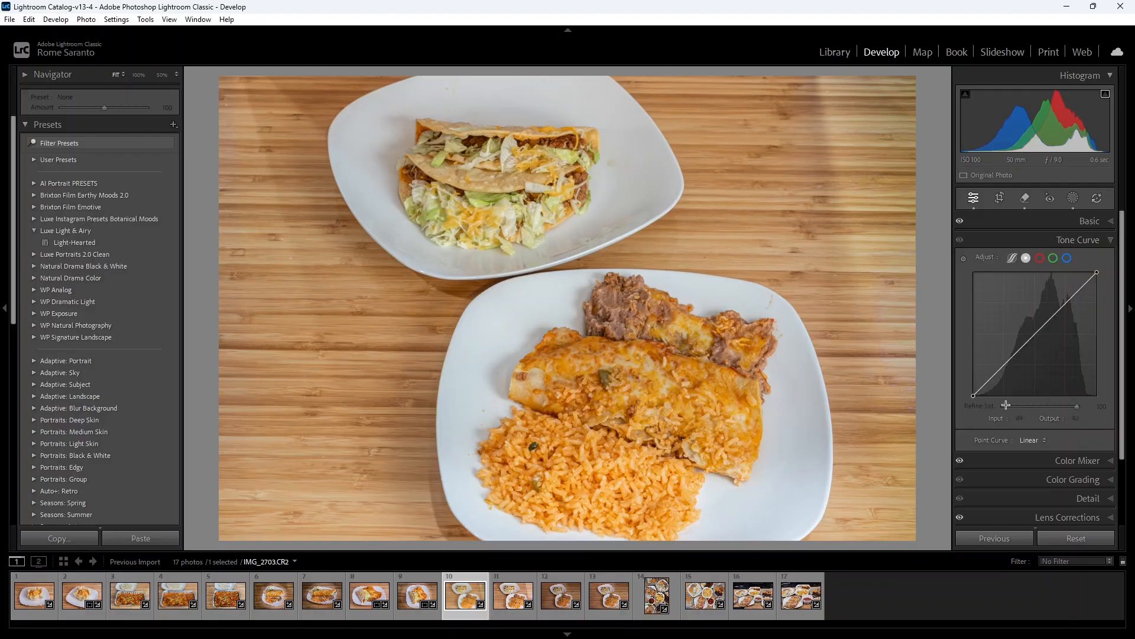
left_click_drag(974, 396, 978, 395)
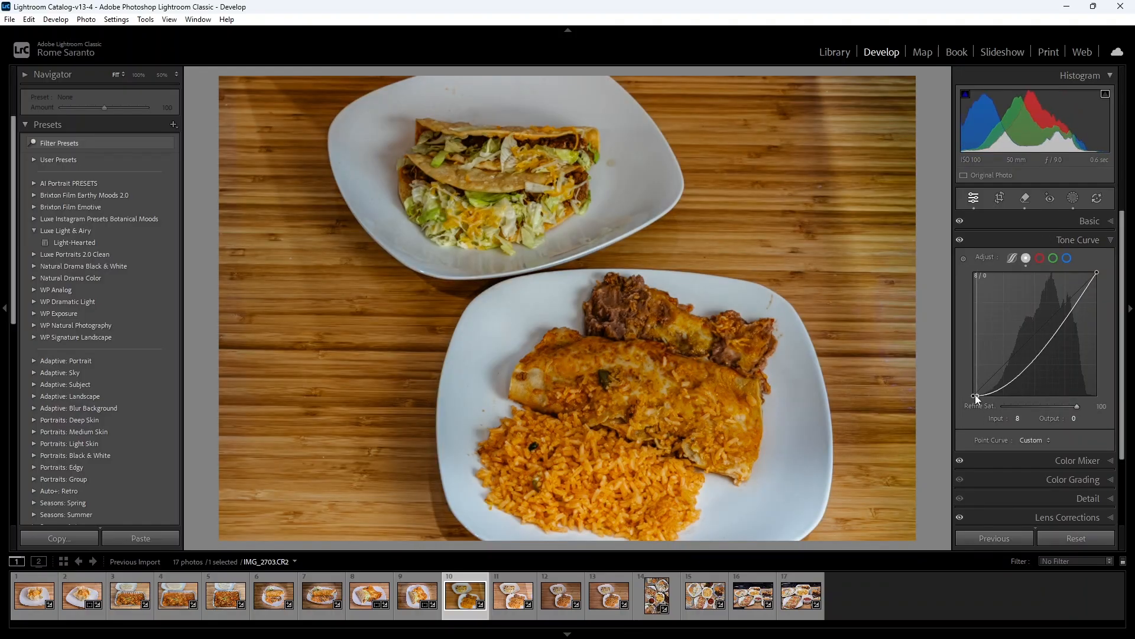
double_click(975, 395)
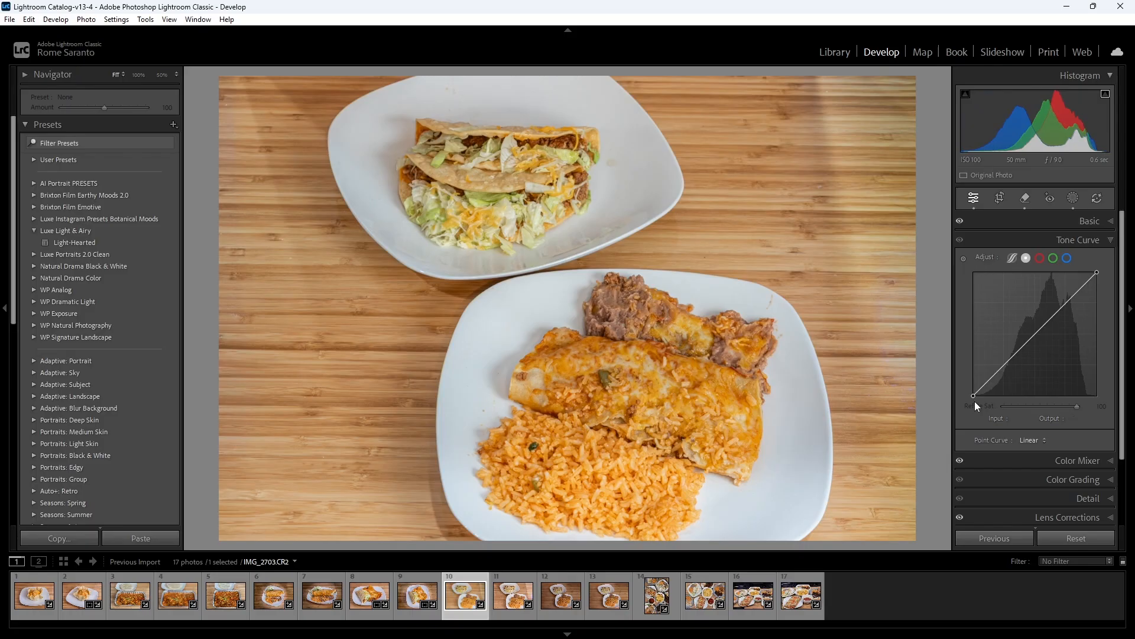
left_click_drag(974, 398, 976, 397)
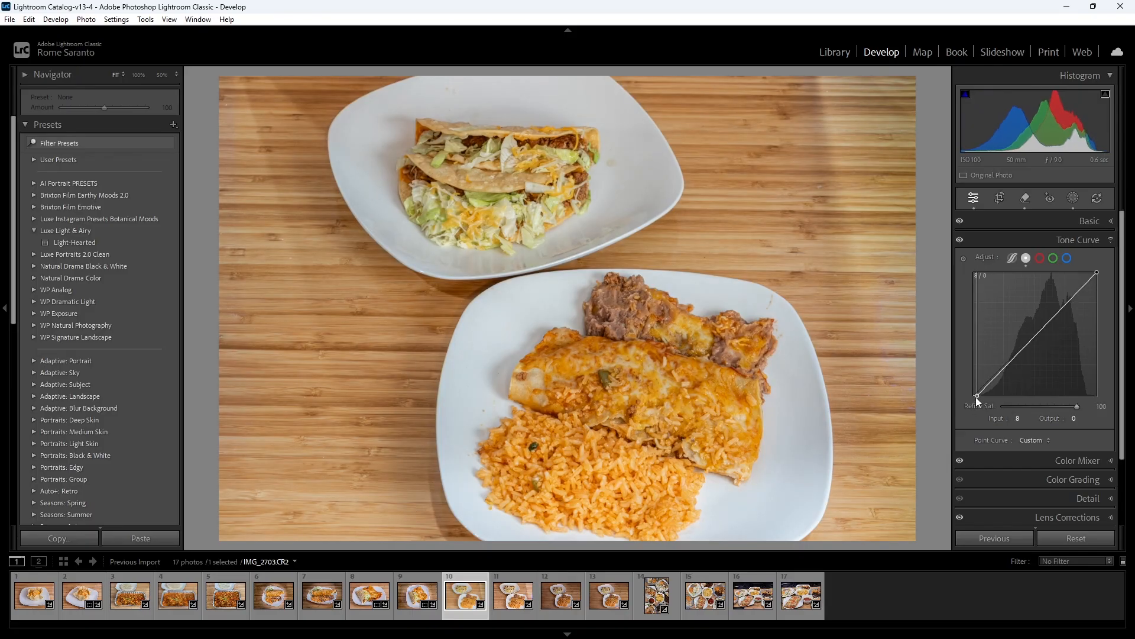
left_click(1038, 329)
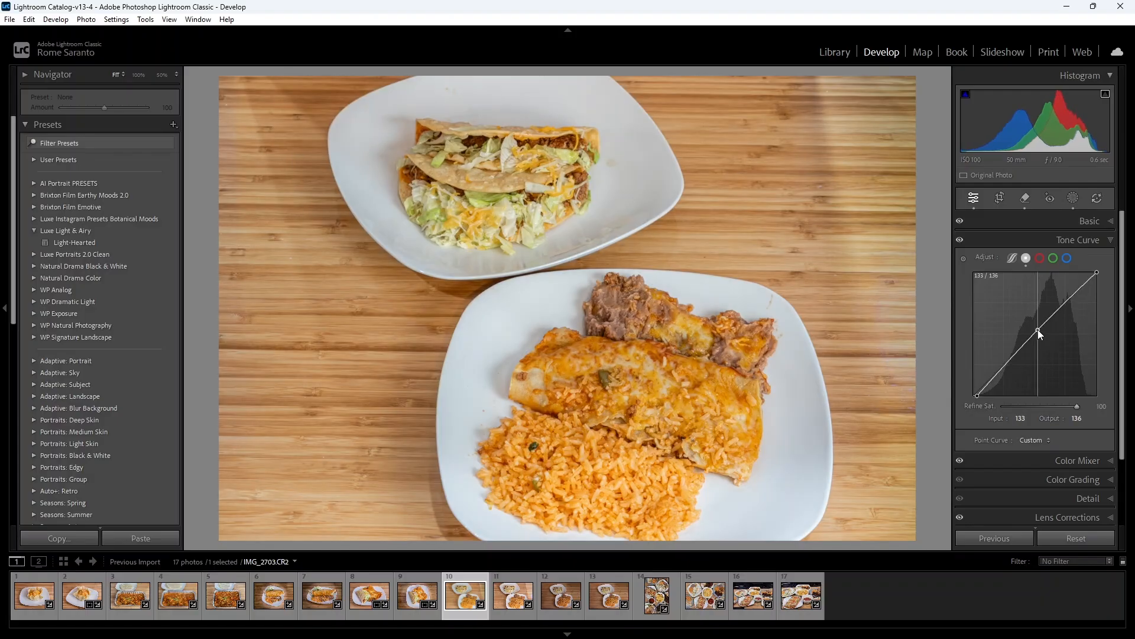
left_click(1033, 239)
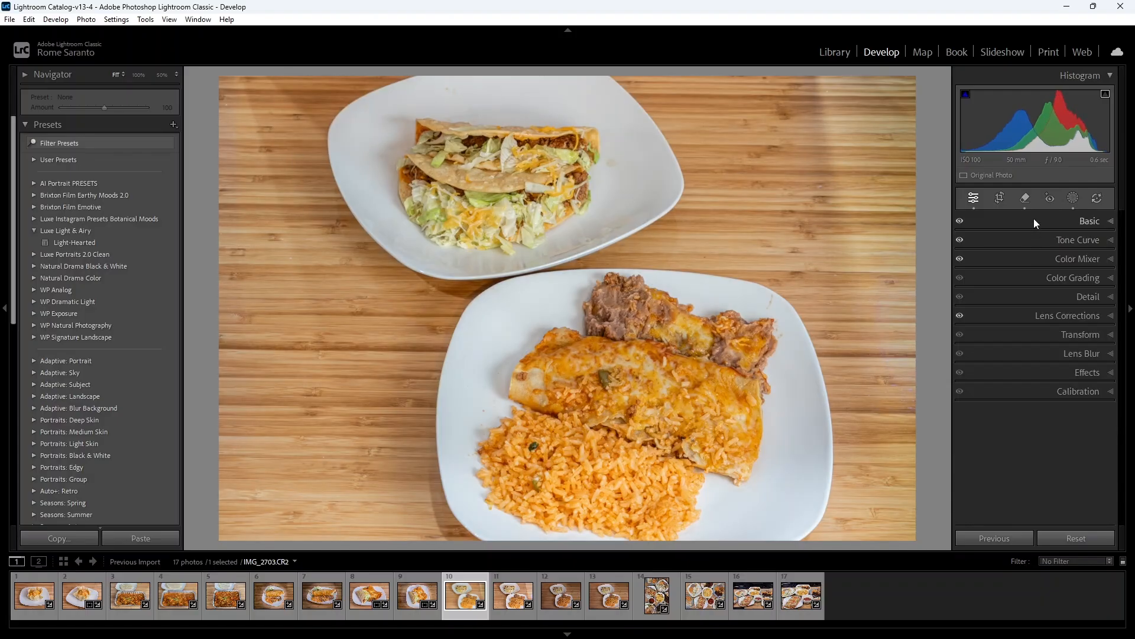
Reduce the photo's overall Exposure to +0.20.
left_click(1033, 220)
left_click_drag(1046, 345, 1044, 345)
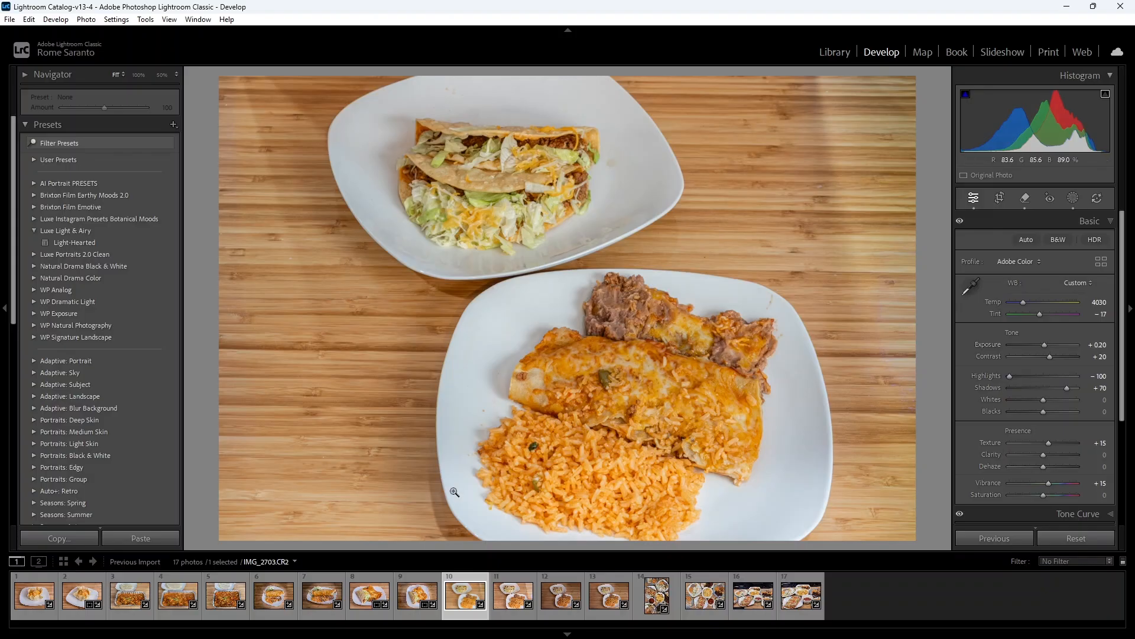
Synchronize the edits, including Masking with Mask 1, from IMG_2703.CR2 to the adjacent photo of the same dishes.
left_click(512, 584, "ctrl")
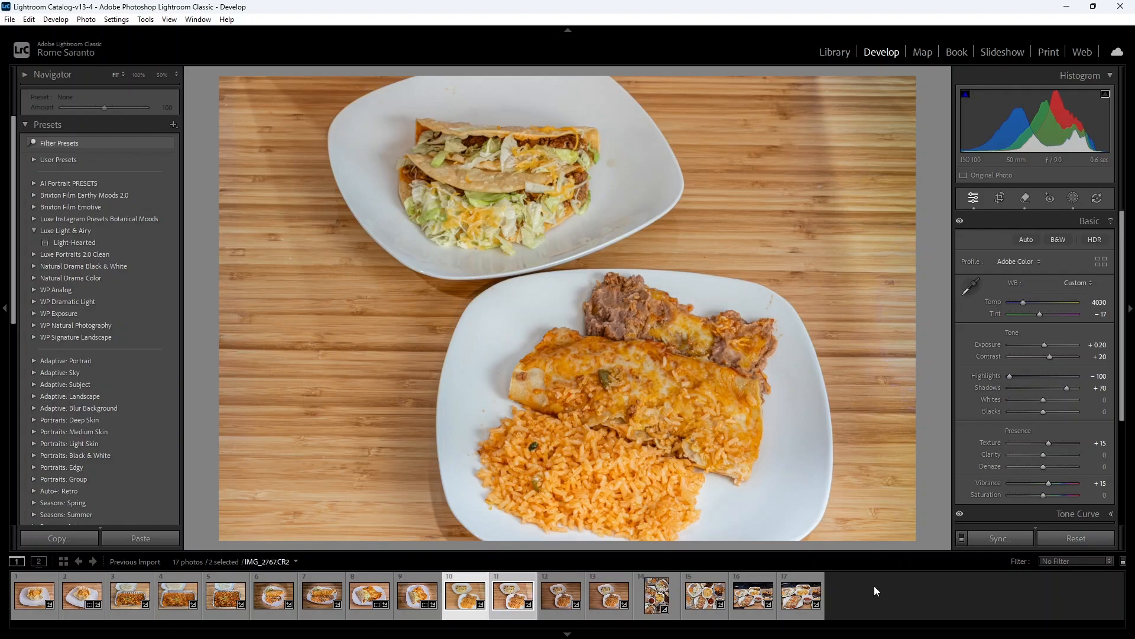
left_click(1003, 537)
left_click(755, 349)
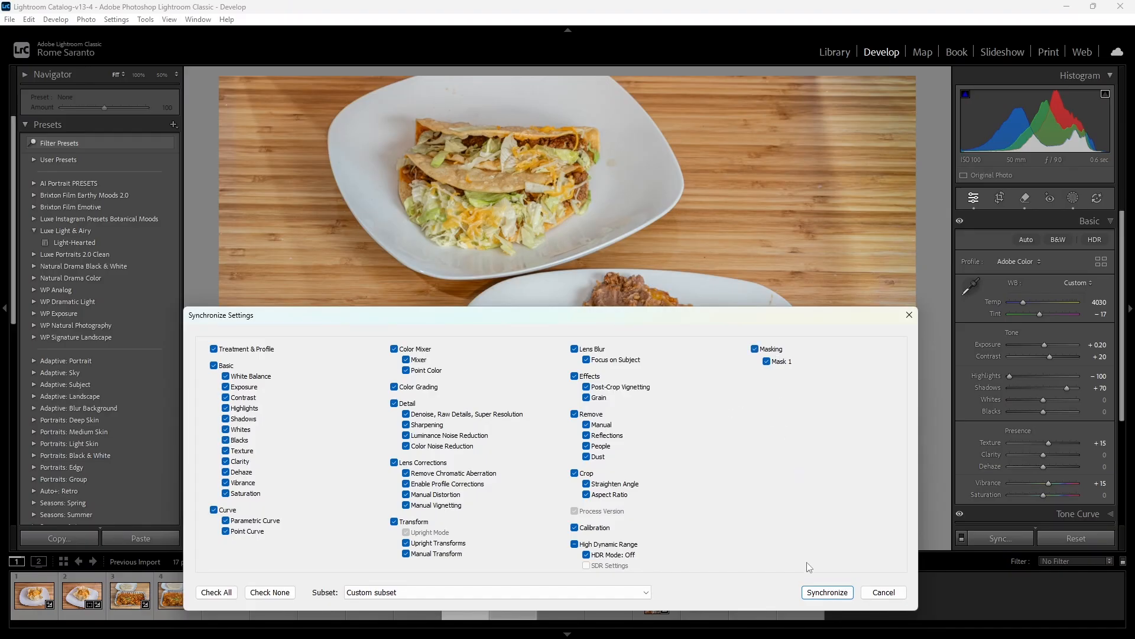
left_click(828, 591)
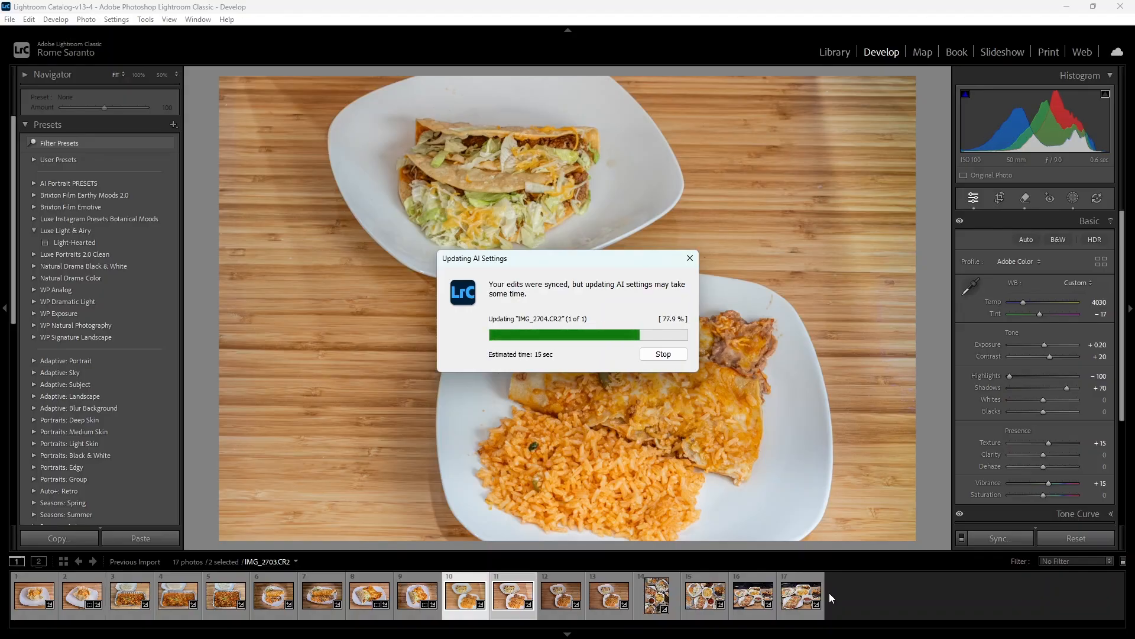
In IMG_2704.CR2, set Mask 1's Exposure to −0.98 and shift its linear gradient toward the photo's centre.
left_click(508, 602)
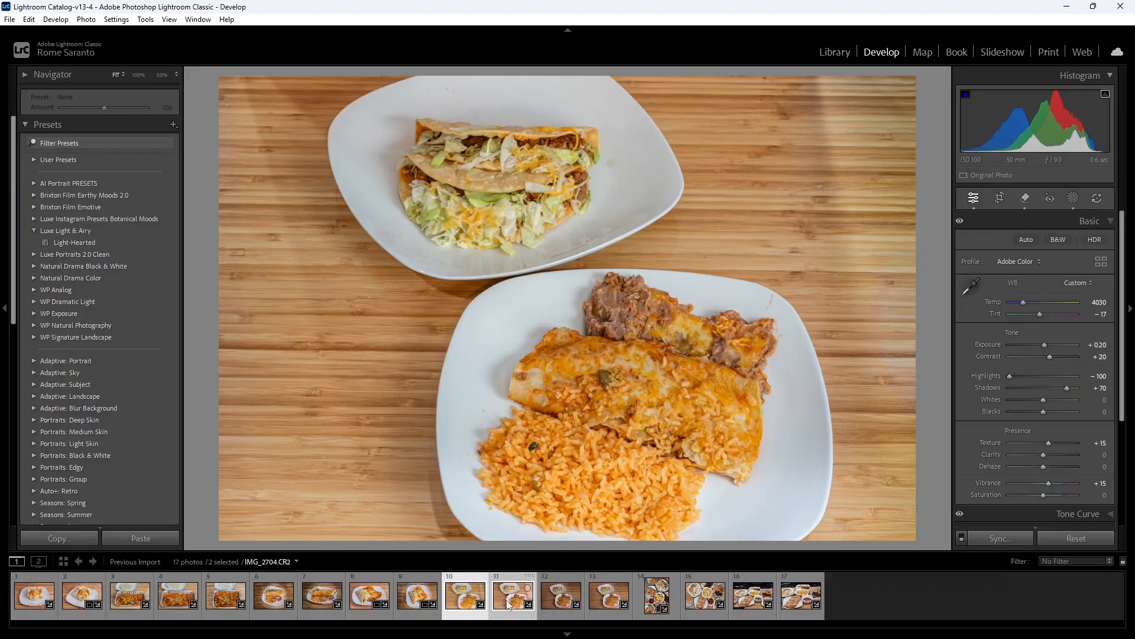
left_click(510, 602)
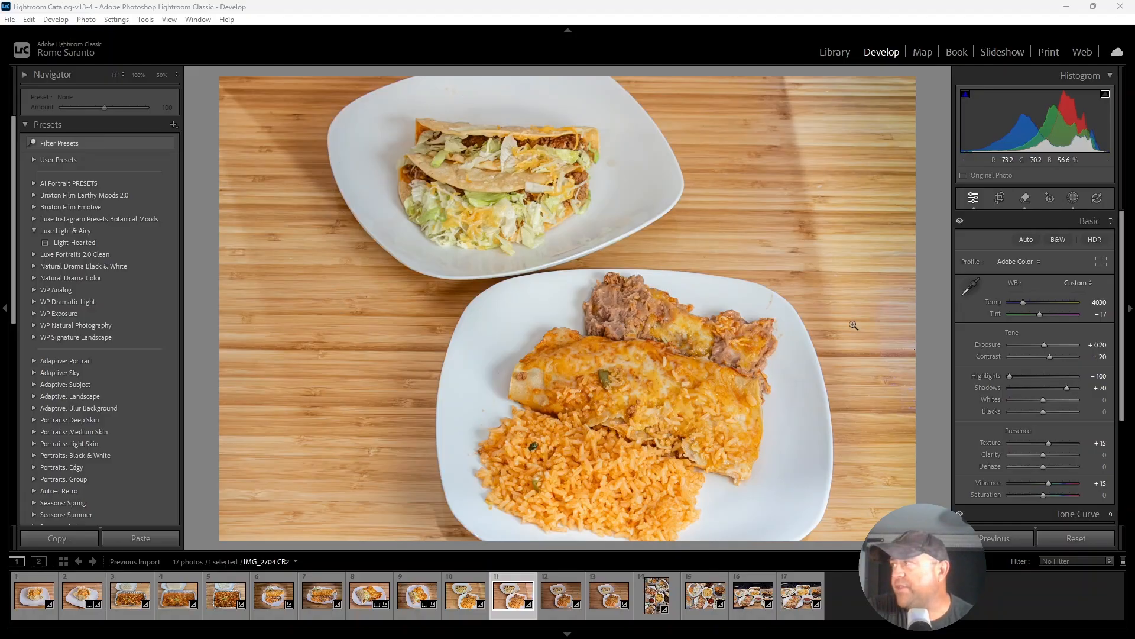
left_click(1069, 199)
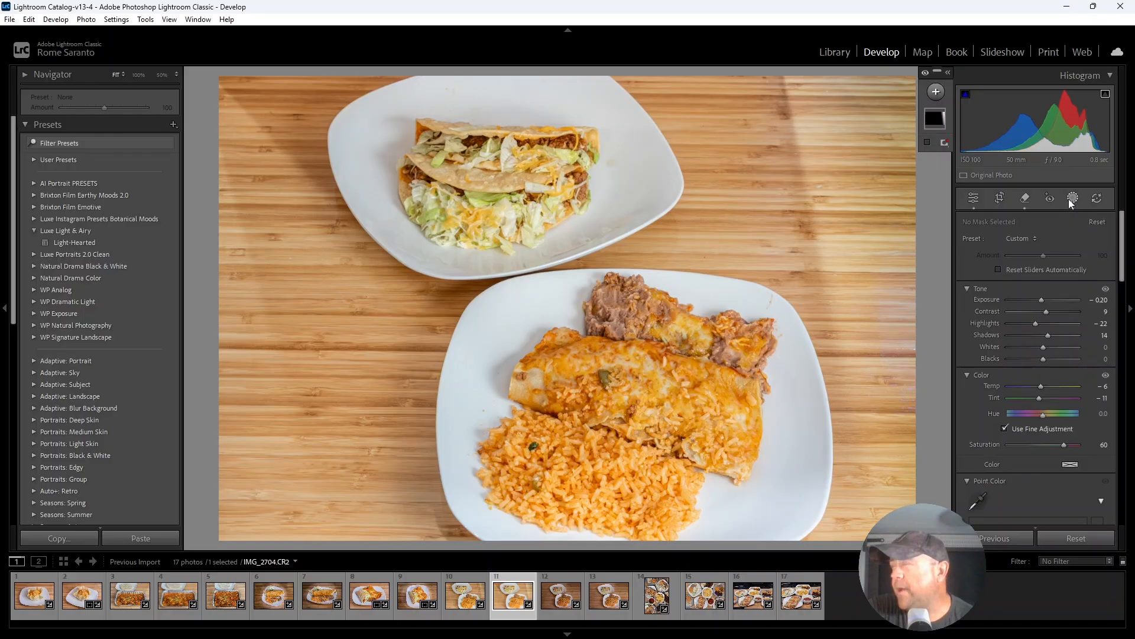
left_click(936, 121)
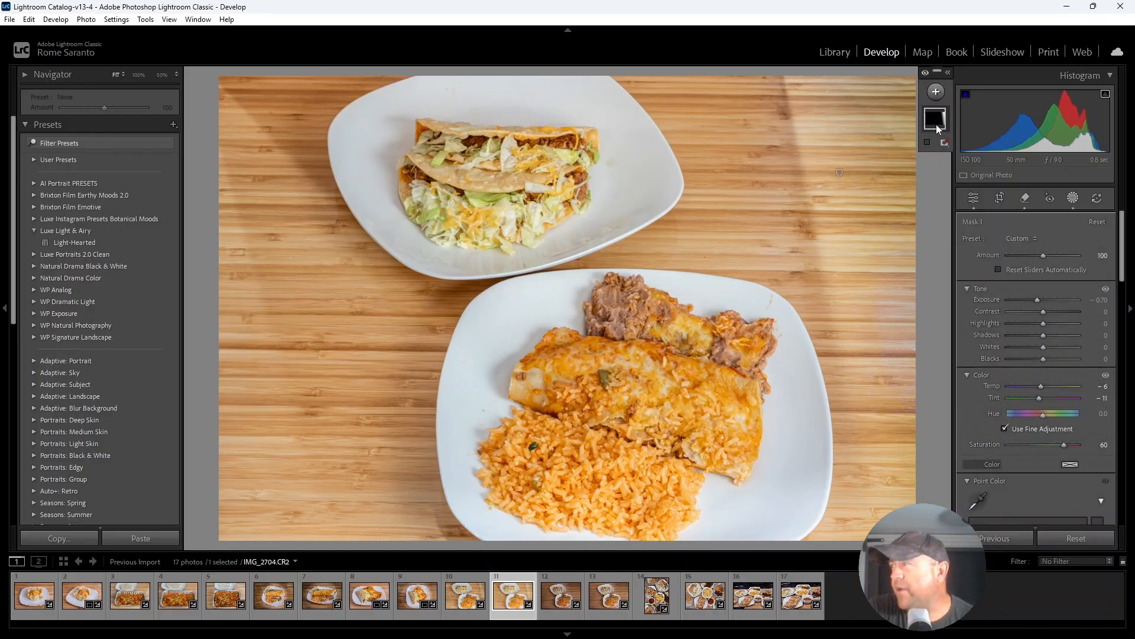
left_click_drag(1038, 315, 1035, 317)
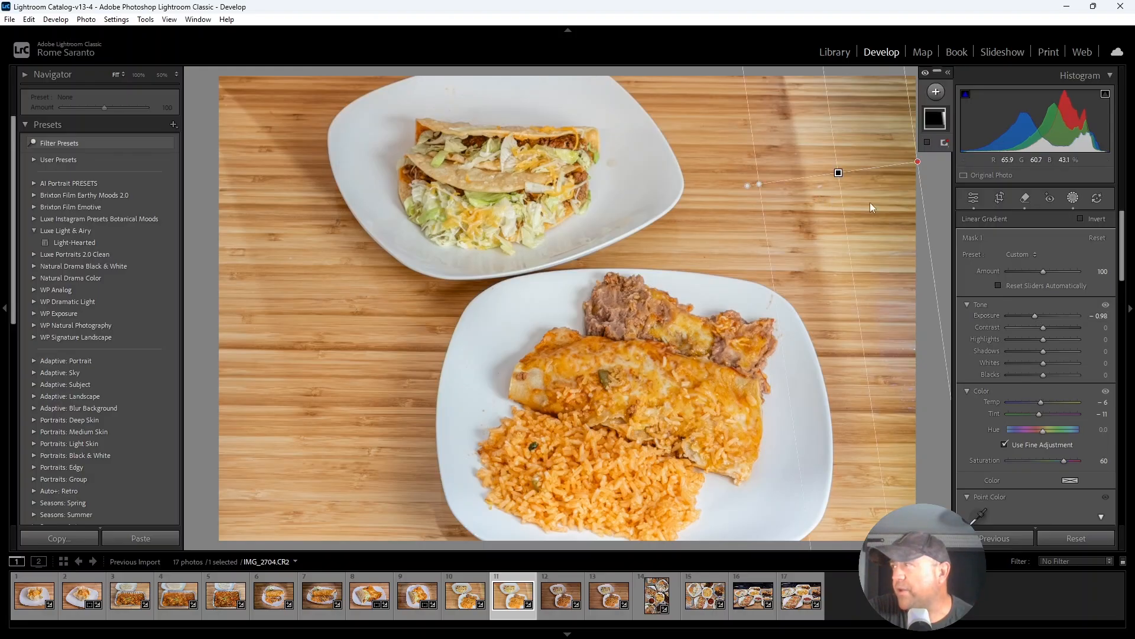
left_click_drag(837, 172, 805, 173)
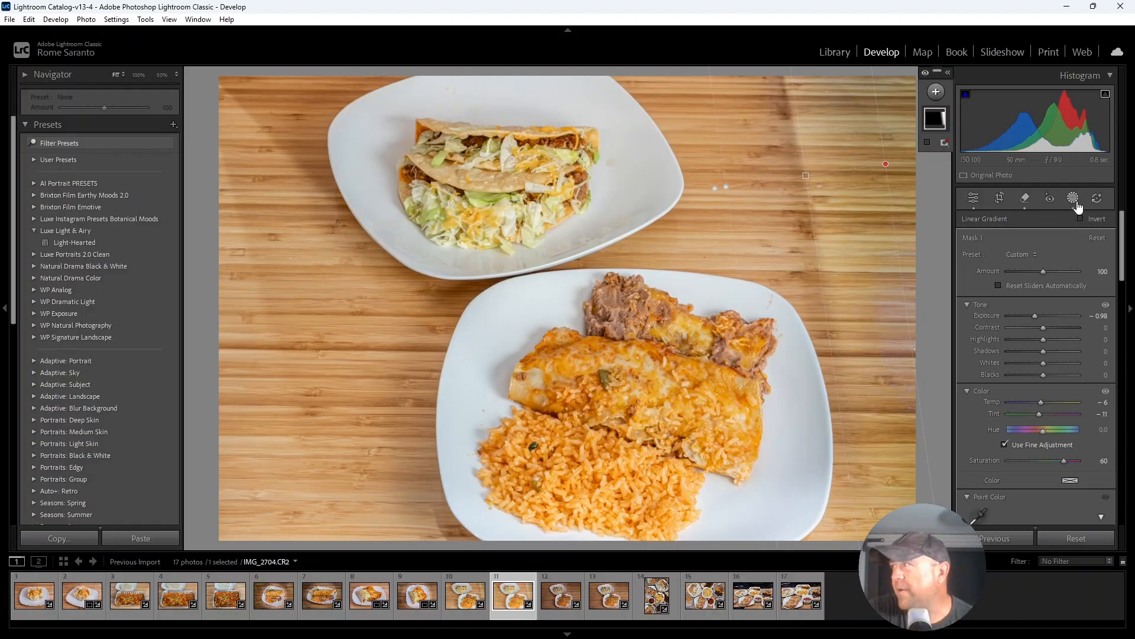
left_click(1077, 200)
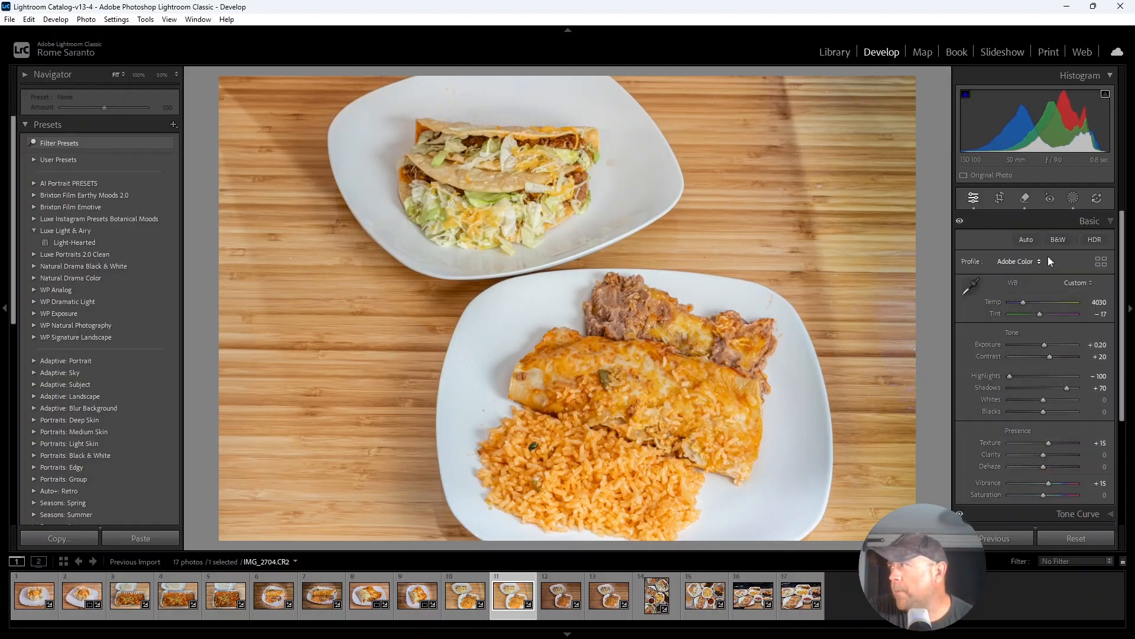
Try to adjust the masking tone settings to Highlights −100, Shadows −5 and Contrast 24.
left_click(1072, 198)
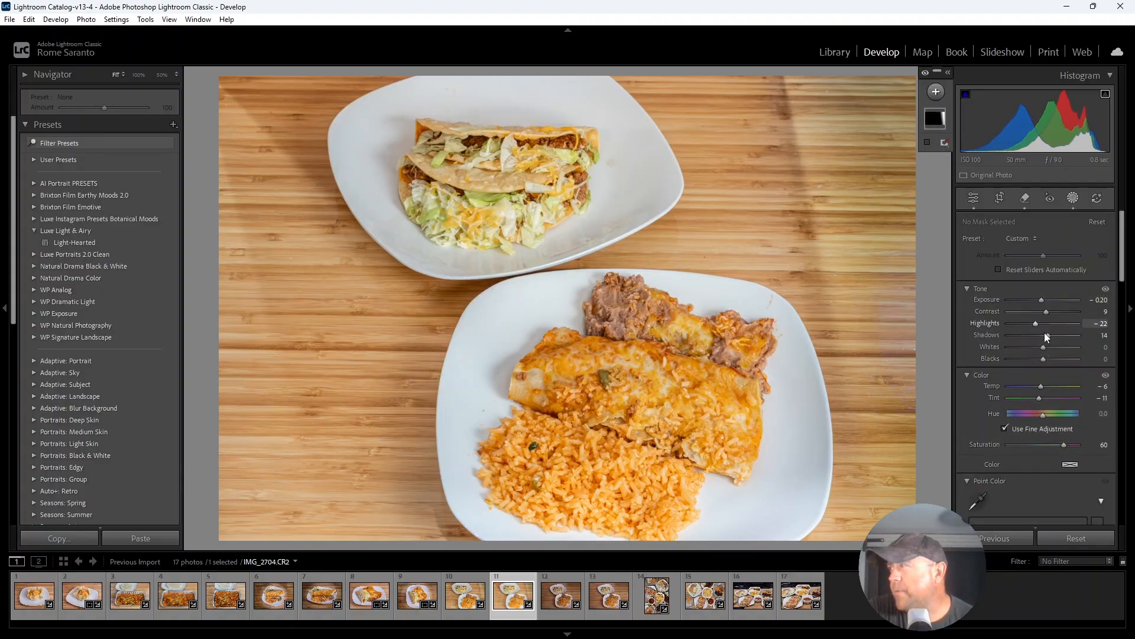
left_click_drag(1044, 335, 1003, 325)
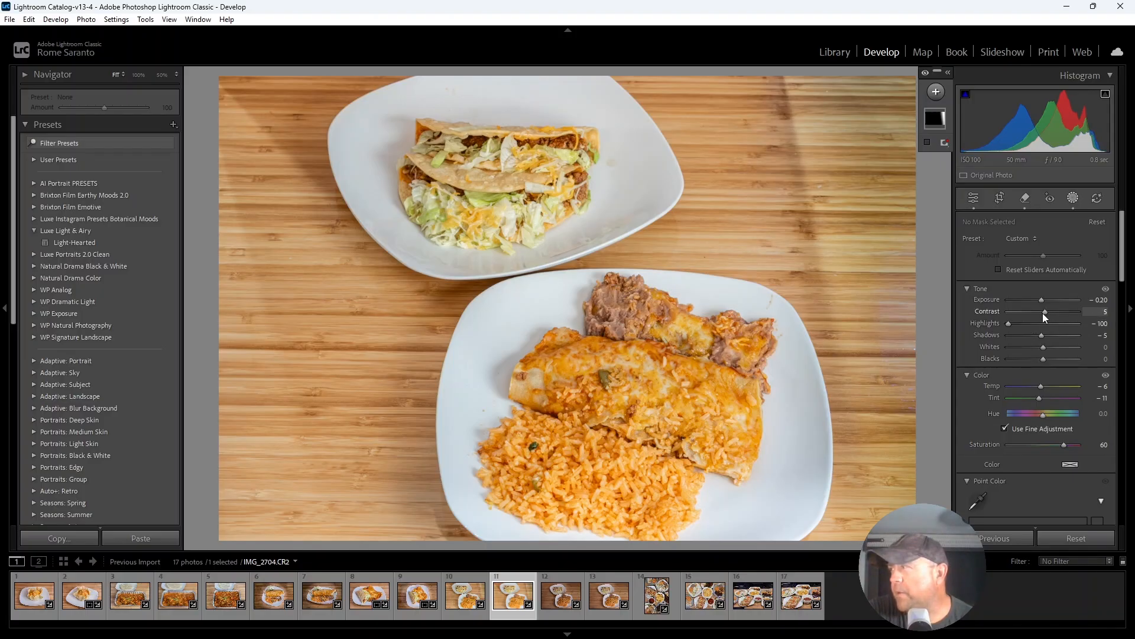
mouse_move(1035, 313)
left_mouse_down()
mouse_move(1019, 317)
mouse_move(1049, 313)
left_mouse_up()
Try to lower the masking Exposure to −0.90 or below, and check Mask 1's settings before leaving masking.
key("Down")
key("Down")
key("Down")
key("Down")
key("Down")
key("Down")
key("Down")
key("Down")
key("Down")
key("Down")
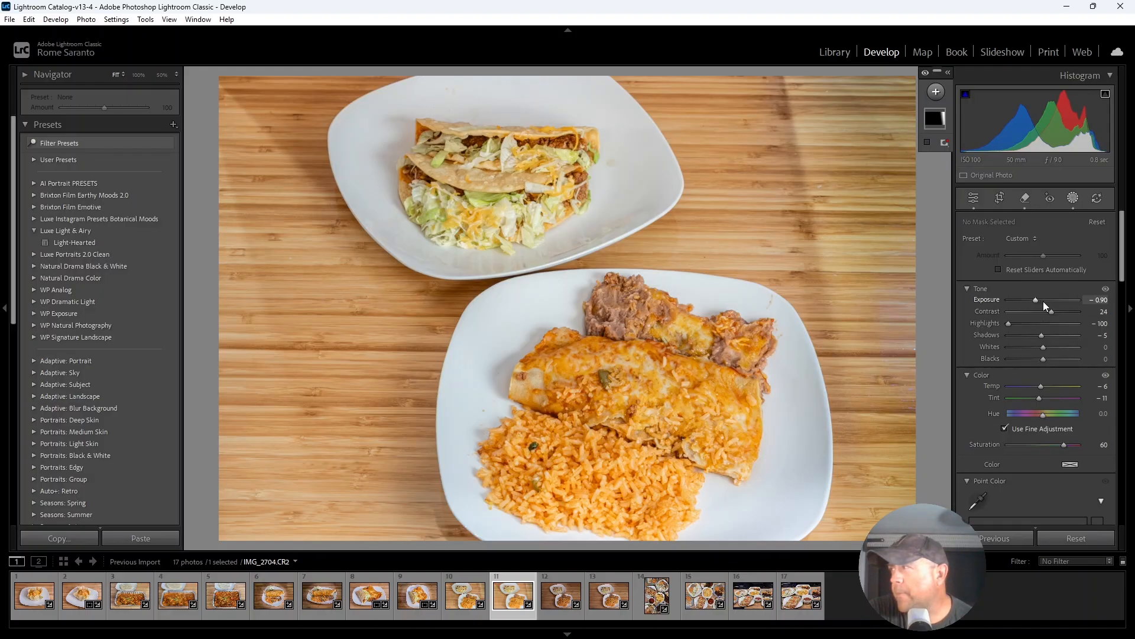
key("Down")
key("Down")
key("Down")
key("Down")
key("Down")
key("Down")
key("Down")
key("Down")
left_click(933, 122)
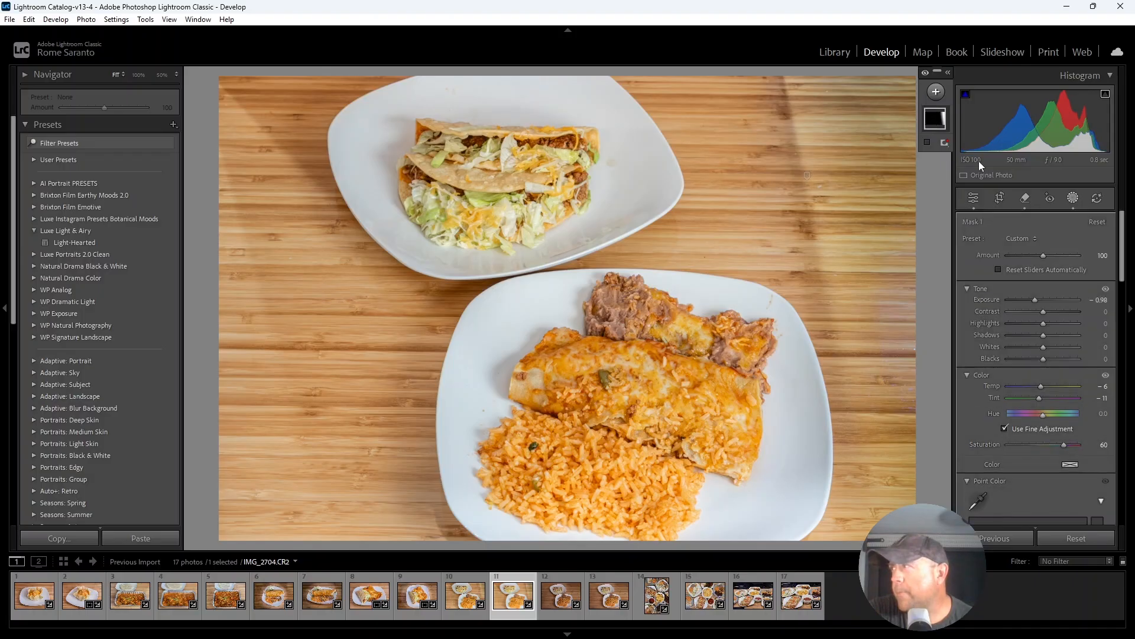
left_click(1072, 200)
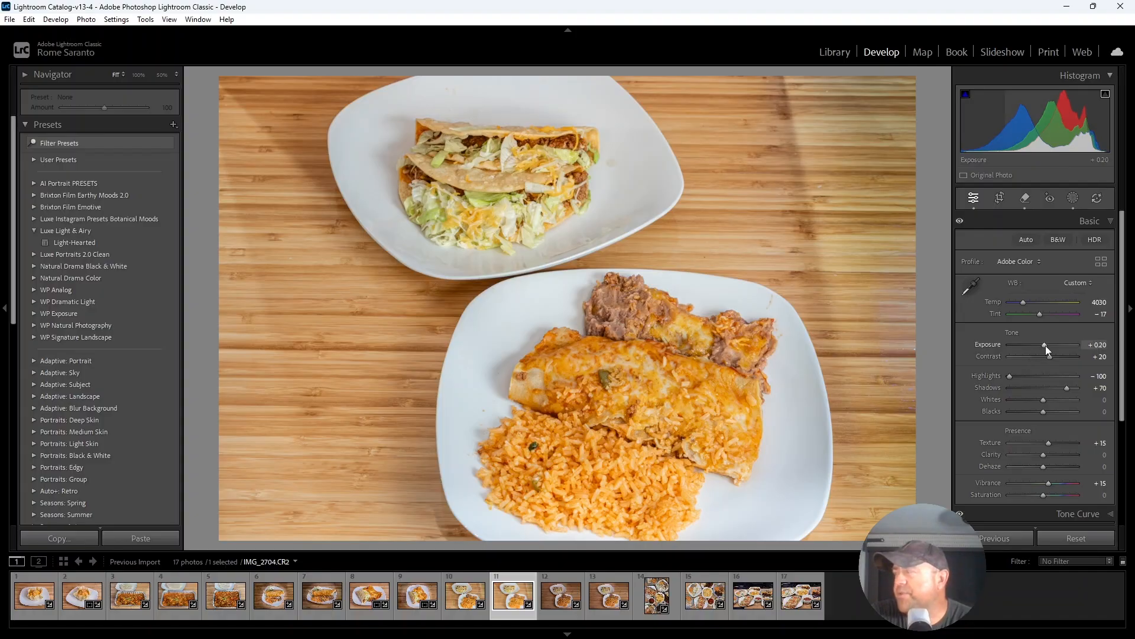
Set the overall Exposure of IMG_2704.CR2 to −0.10 and Shadows to +100.
key("Down")
key("Down")
key("Down")
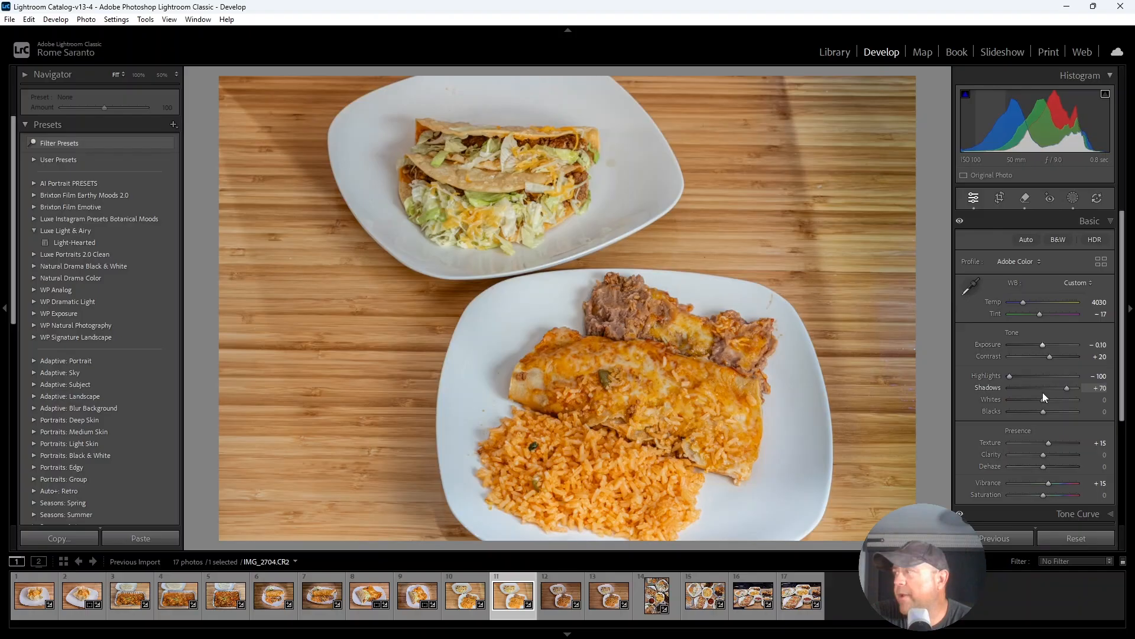
left_click_drag(1066, 387, 1077, 388)
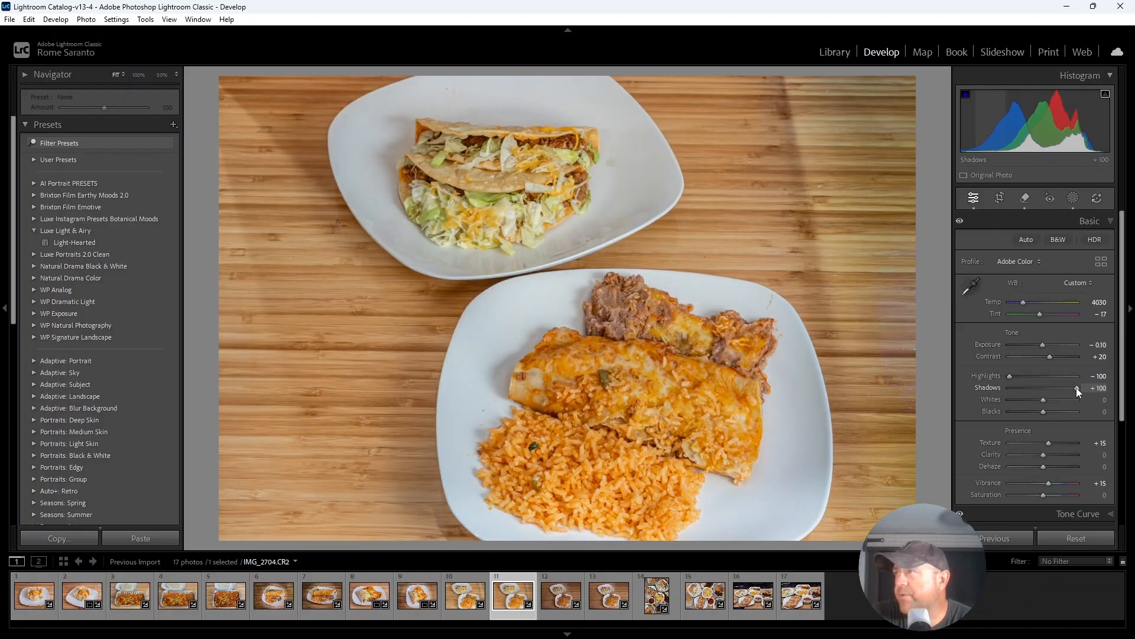
Raise the midpoint of the photo's tone curve slightly.
left_click(1031, 224)
left_click(1041, 239)
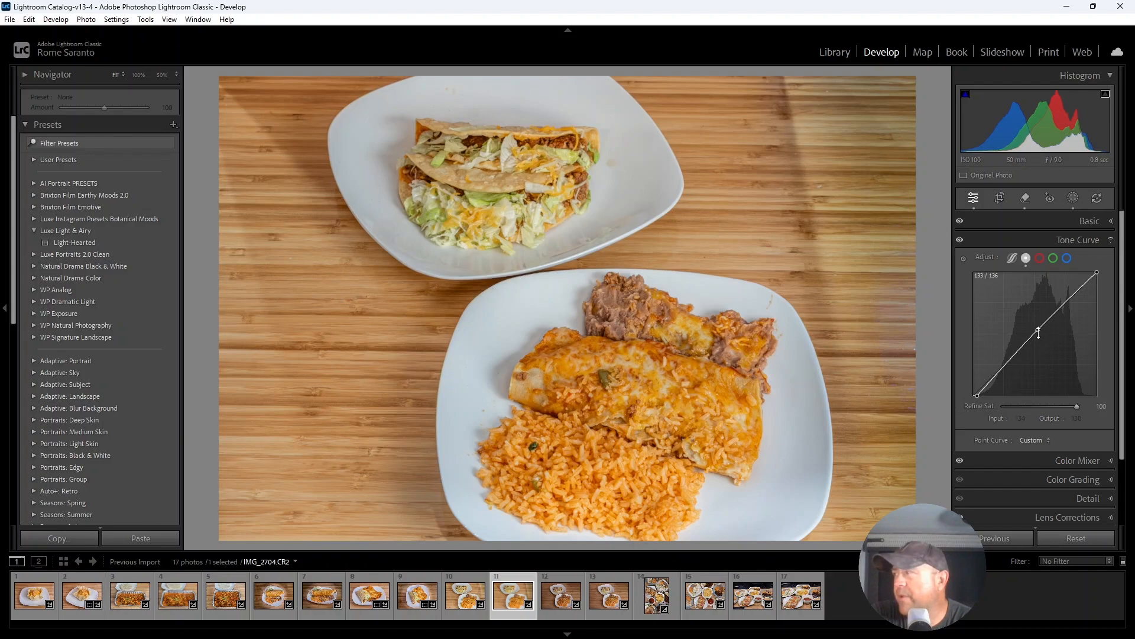
left_click(1038, 332)
left_click_drag(1037, 331, 1036, 328)
left_click(1035, 240)
Reduce the photo's overall Exposure to −0.20.
left_click(1035, 224)
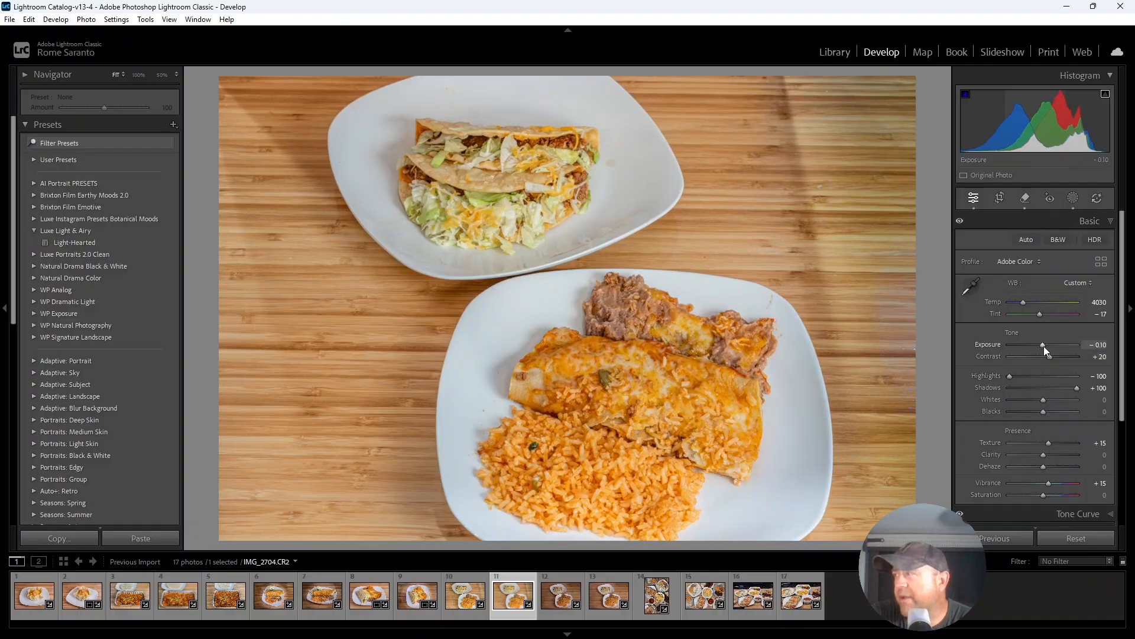
key("Down")
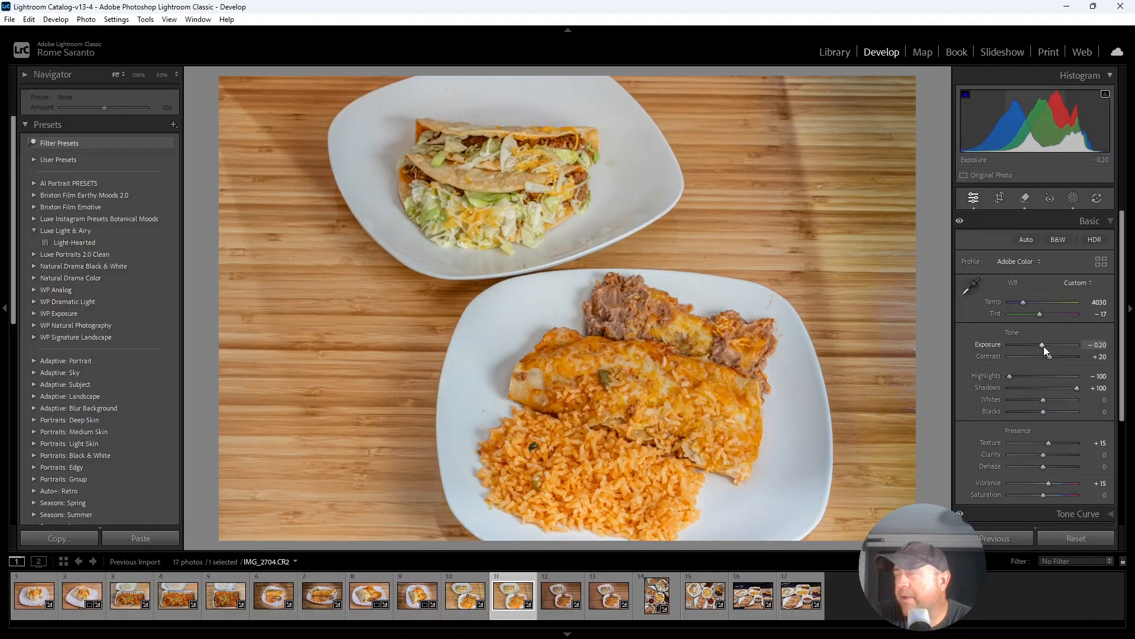
left_click(1040, 225)
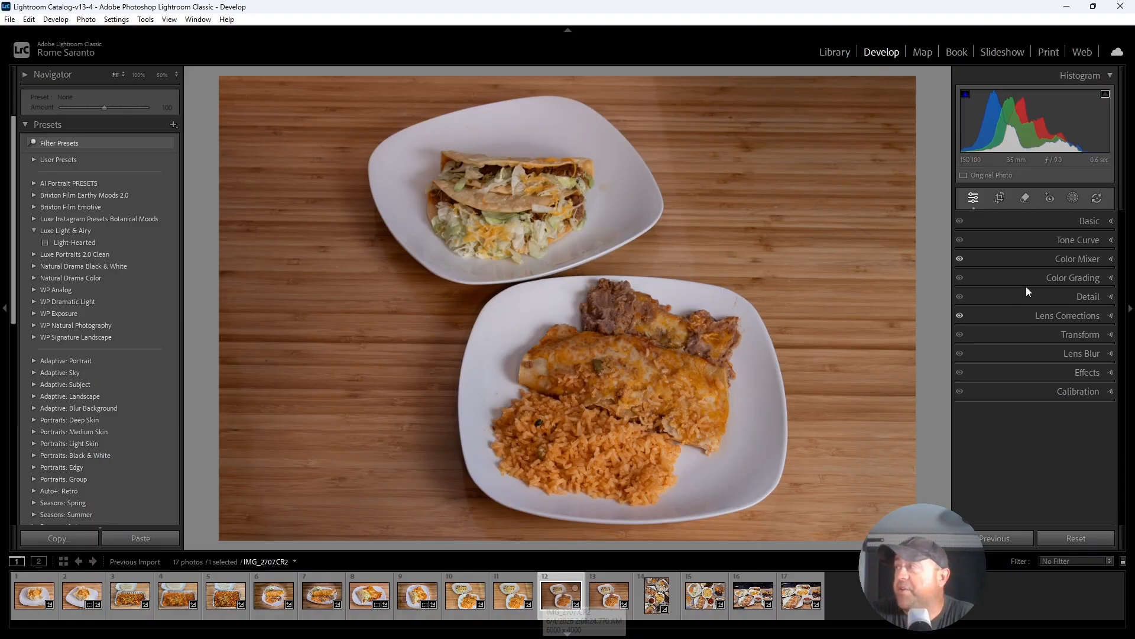
Set the white balance of IMG_2707.CR2 by sampling the white surface of the taco plate as neutral.
left_click(1033, 222)
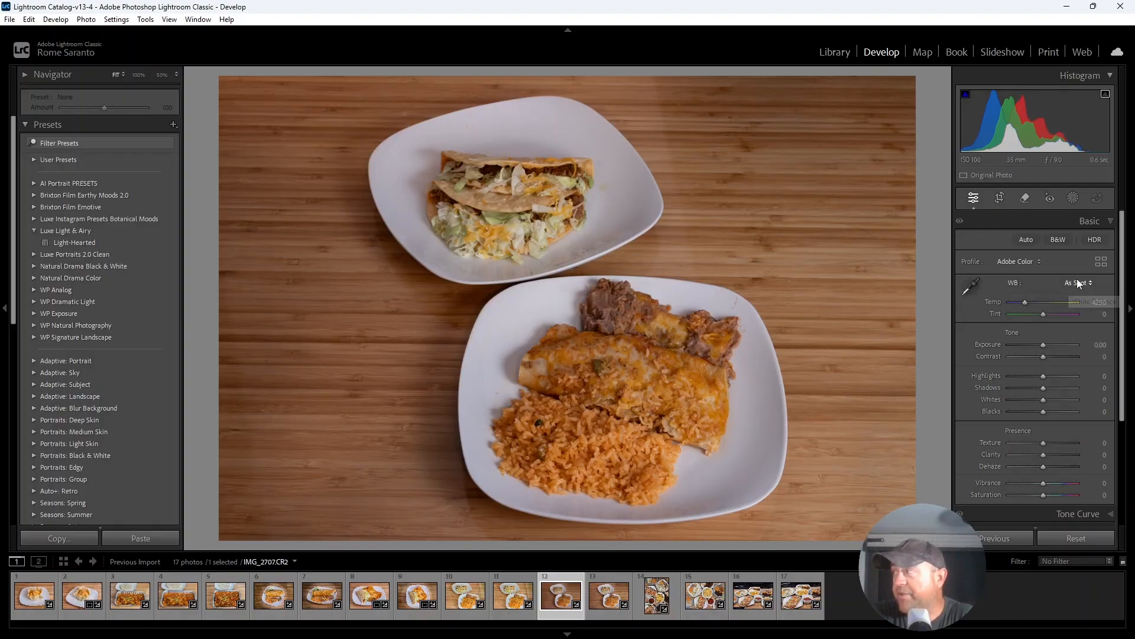
left_click(970, 286)
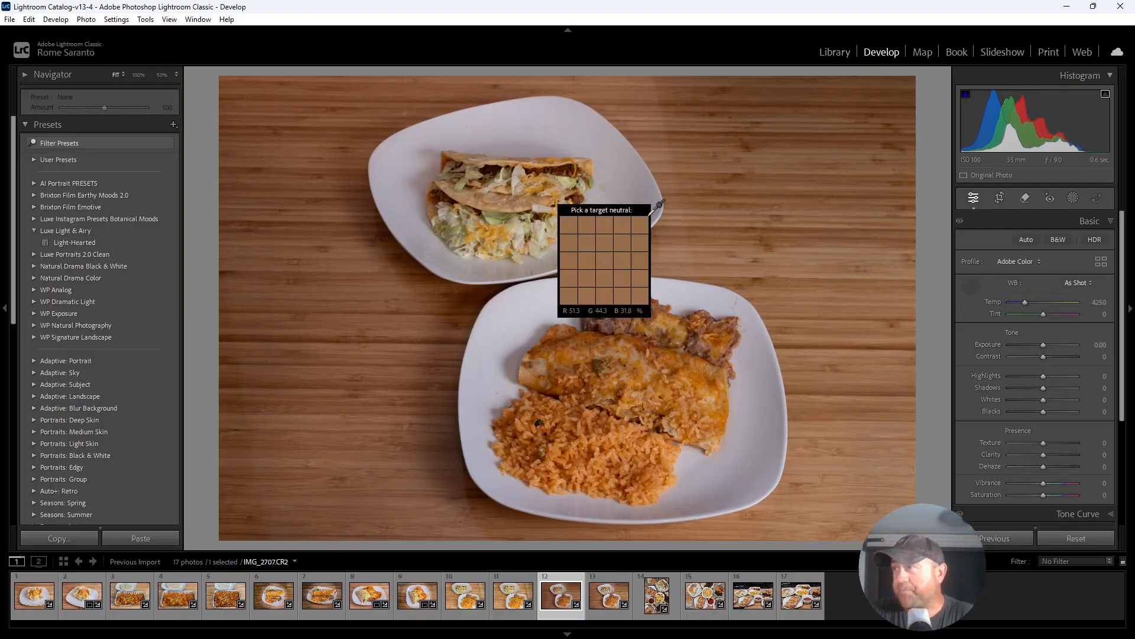
left_click(528, 142)
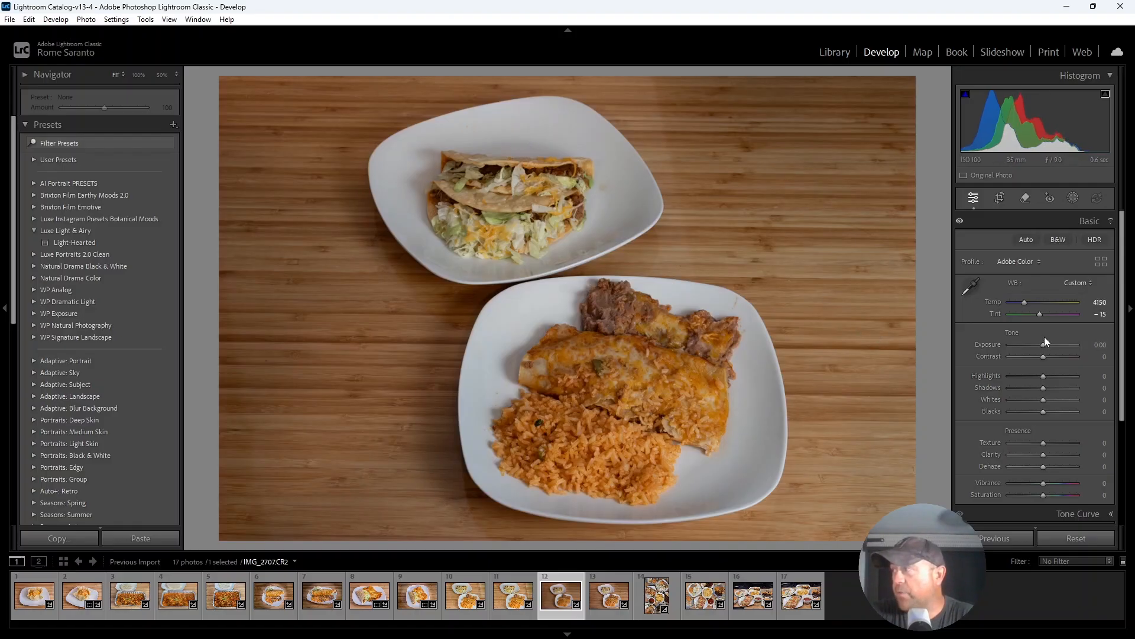
Set the photo's Exposure to +0.60 and Vibrance to +15.
key("Up")
key("Up")
key("Up")
key("Up")
key("Up")
key("Up")
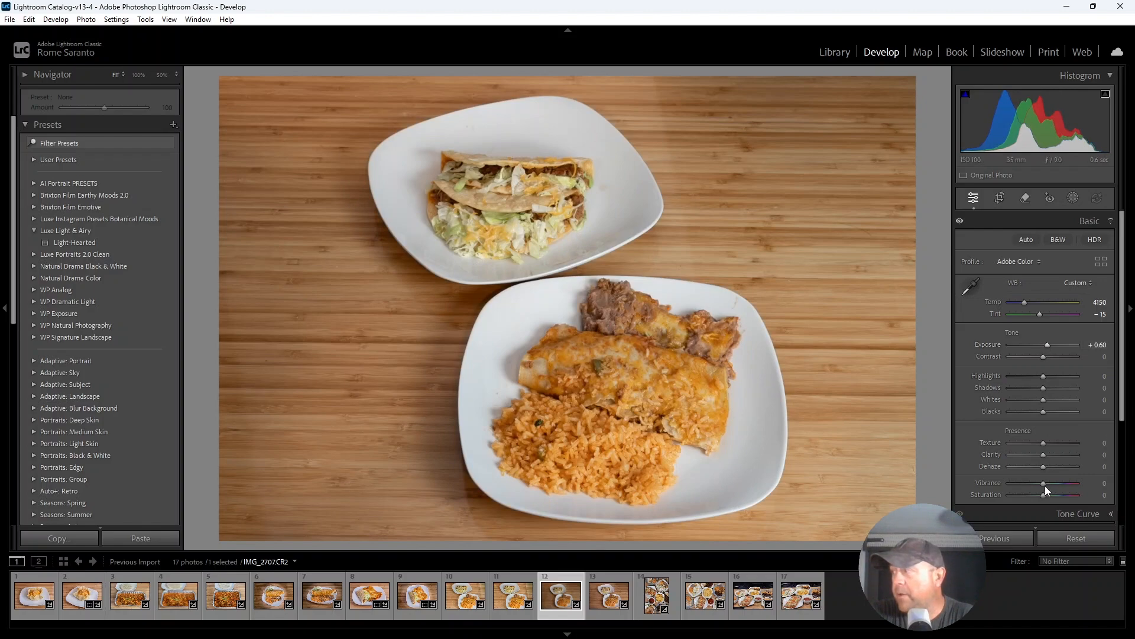
key("Up")
key("Up")
key("Up")
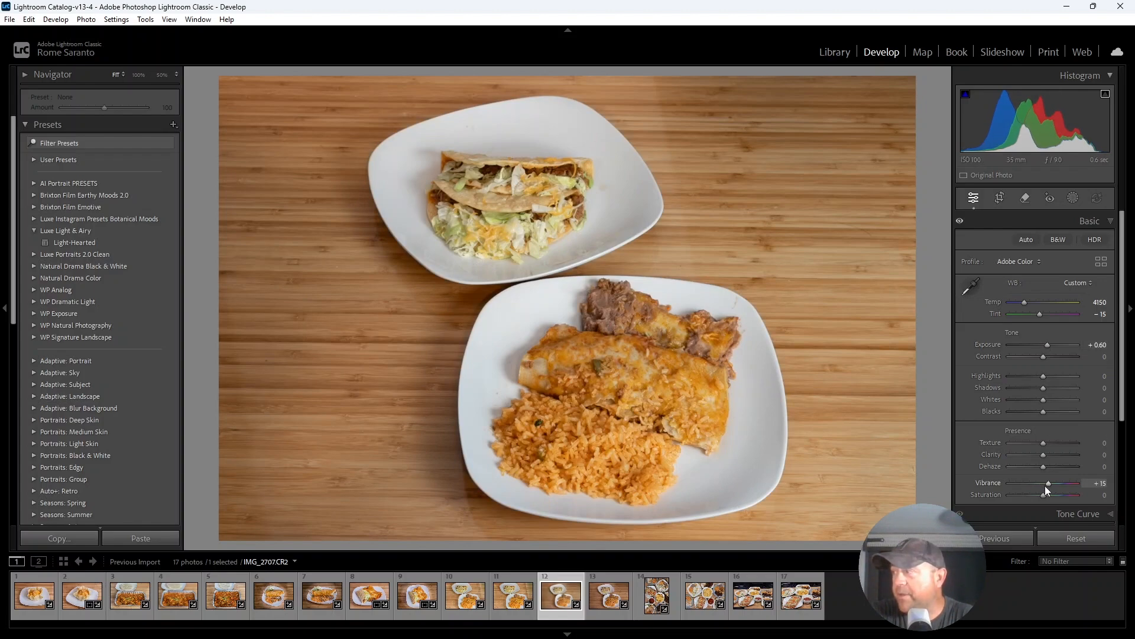
Balance tone and detail with Highlights −95, Shadows +79, Contrast +30 and Texture +20.
left_click_drag(1047, 377, 1069, 388)
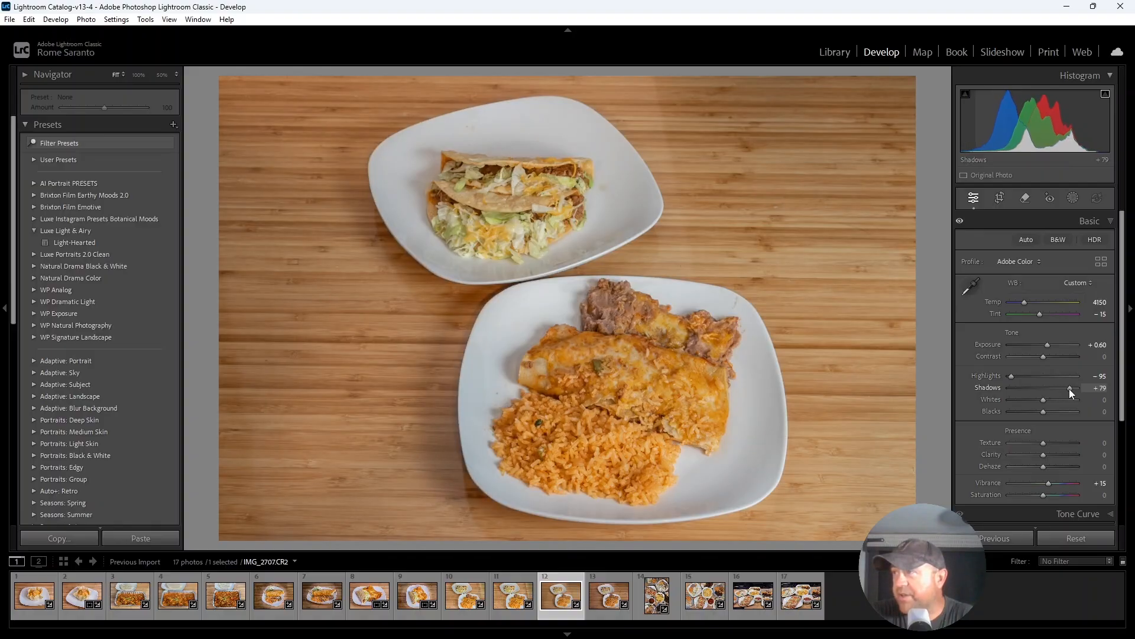
key("Up")
key("Up")
key("Up")
key("Up")
key("Up")
key("Up")
key("Up")
key("Up")
key("Up")
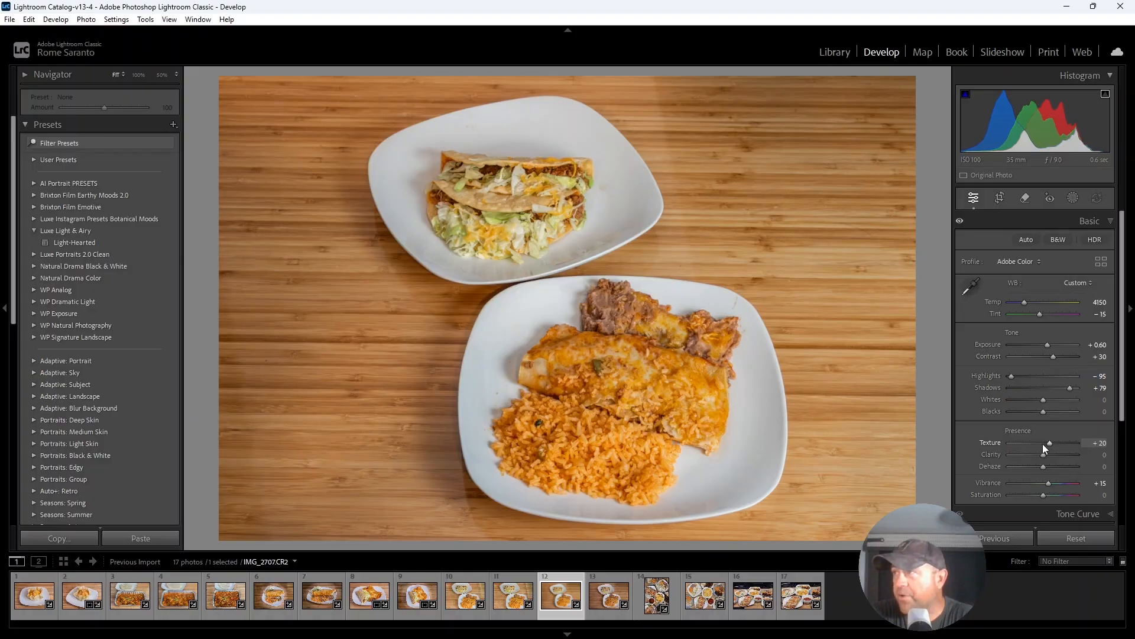
Move the tone curve's black point inward along the base and add a midpoint at input 150, output 144.
left_click(1038, 222)
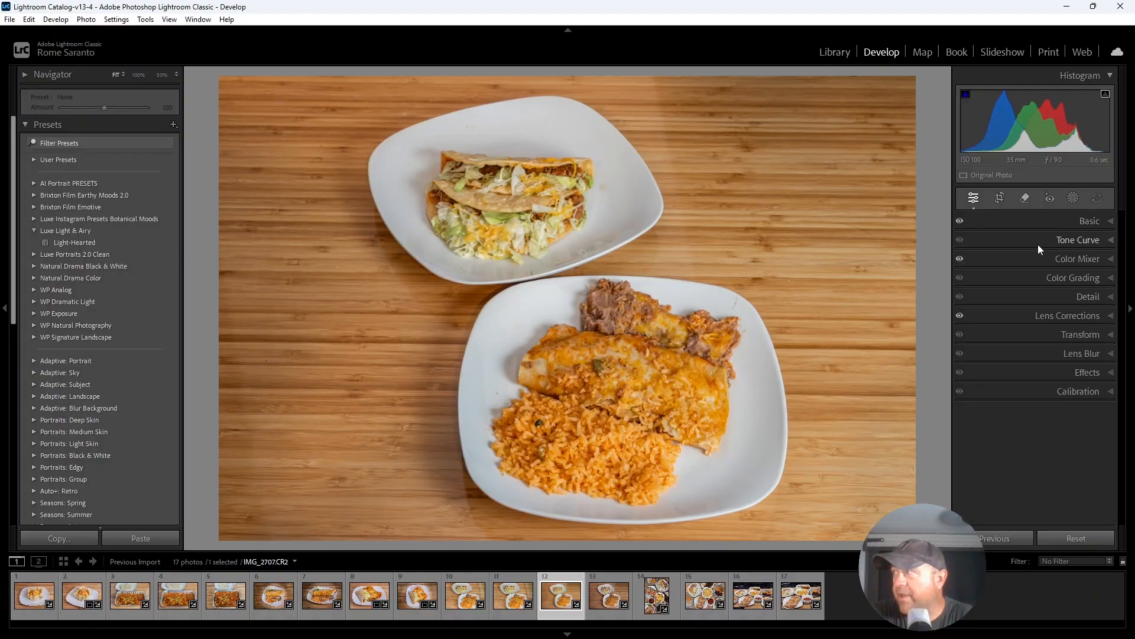
left_click(1037, 240)
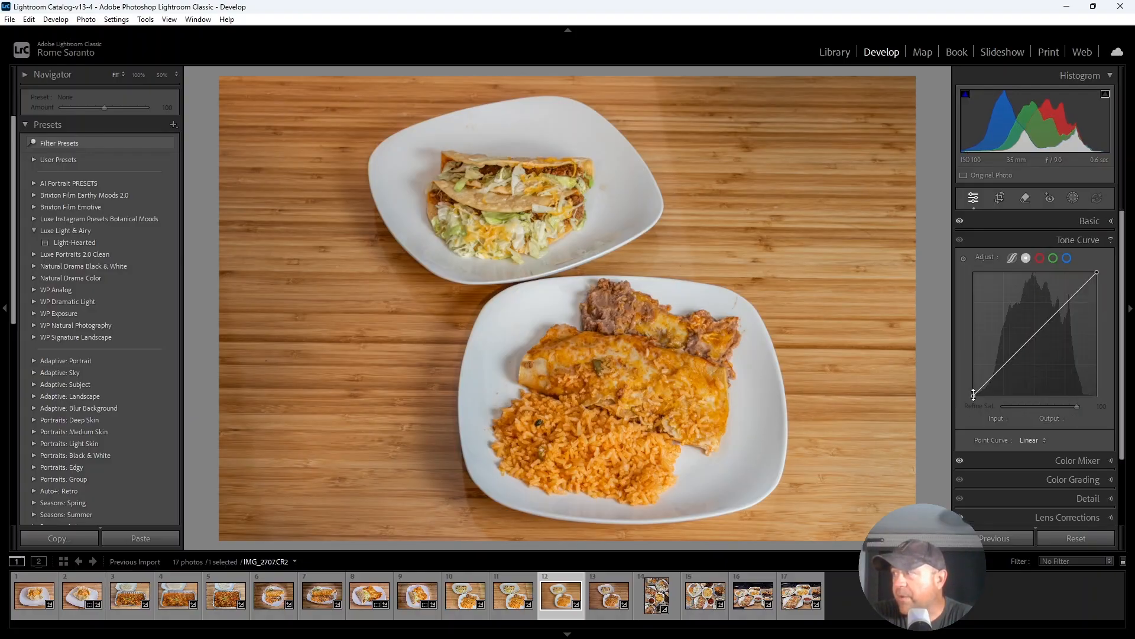
left_click_drag(974, 395, 981, 402)
left_click(1047, 326)
left_click_drag(1047, 329, 1047, 327)
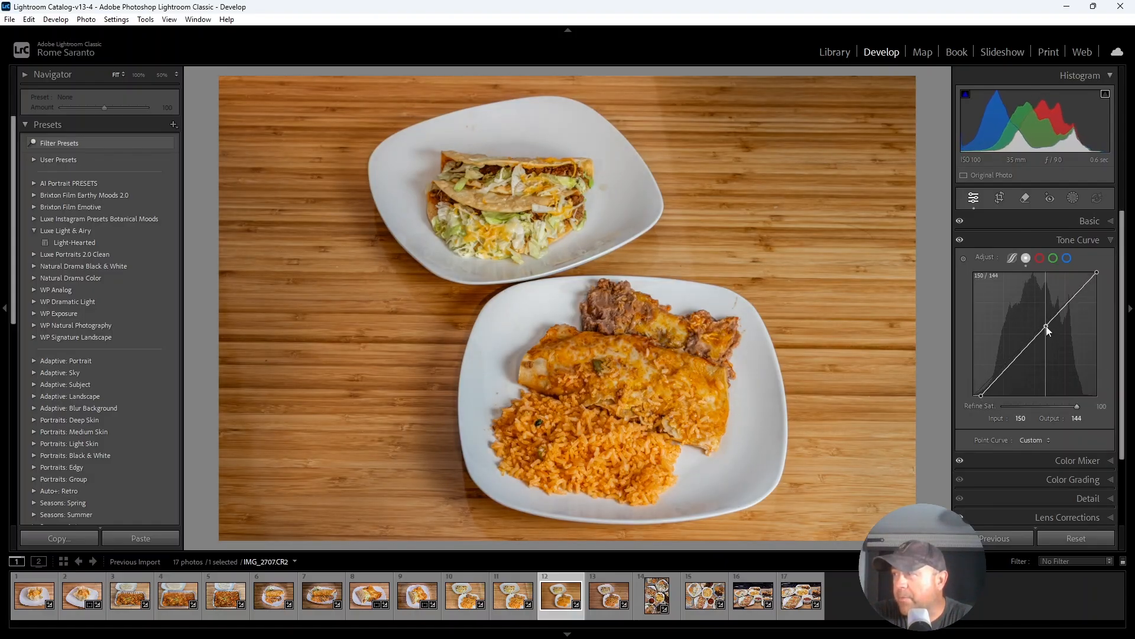
left_click(1044, 238)
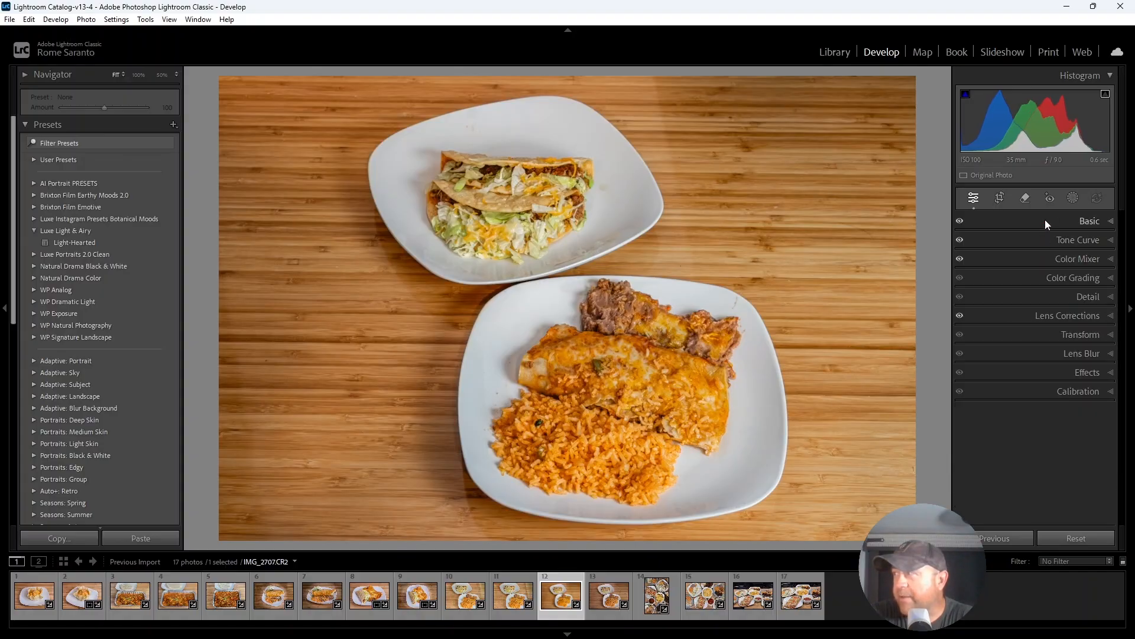
Cool the photo's white balance to a Temp of 3900.
left_click(1045, 220)
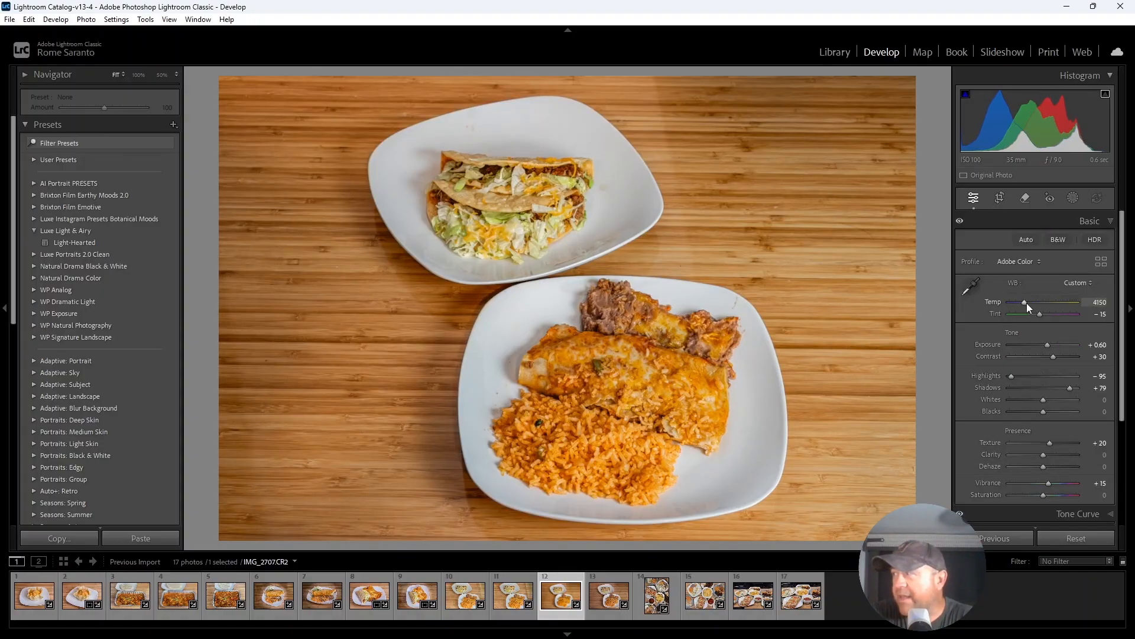
key("Down")
key("Down")
key("Down")
key("Down")
key("Down")
key("Down")
key("Down")
key("Down")
key("Down")
key("Down")
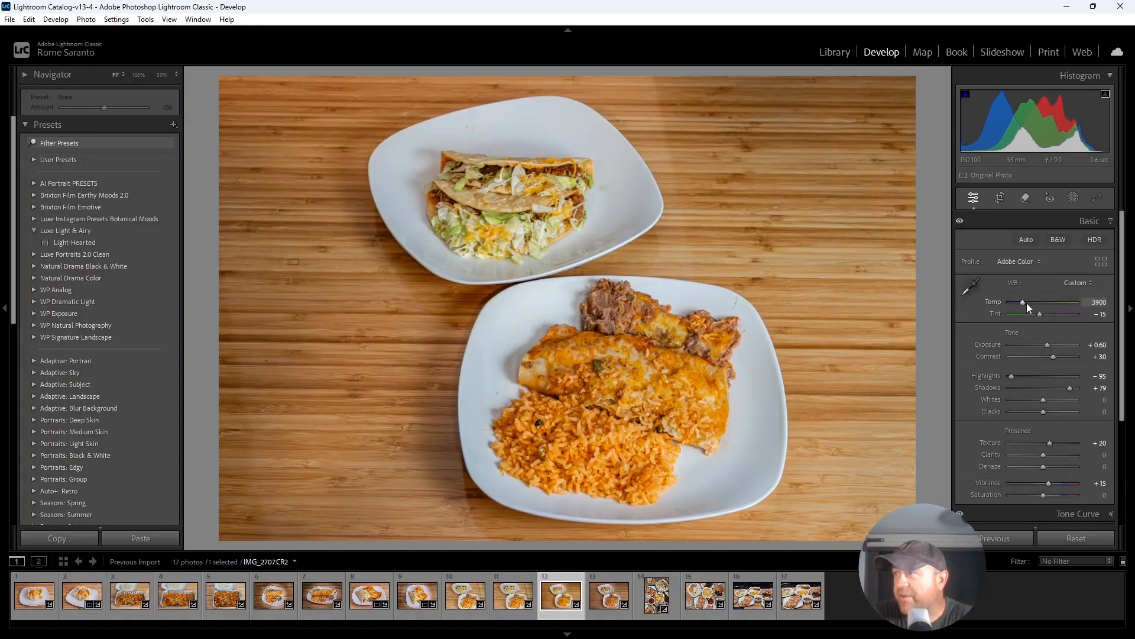
key("Up")
key("Up")
key("Up")
key("Up")
key("Up")
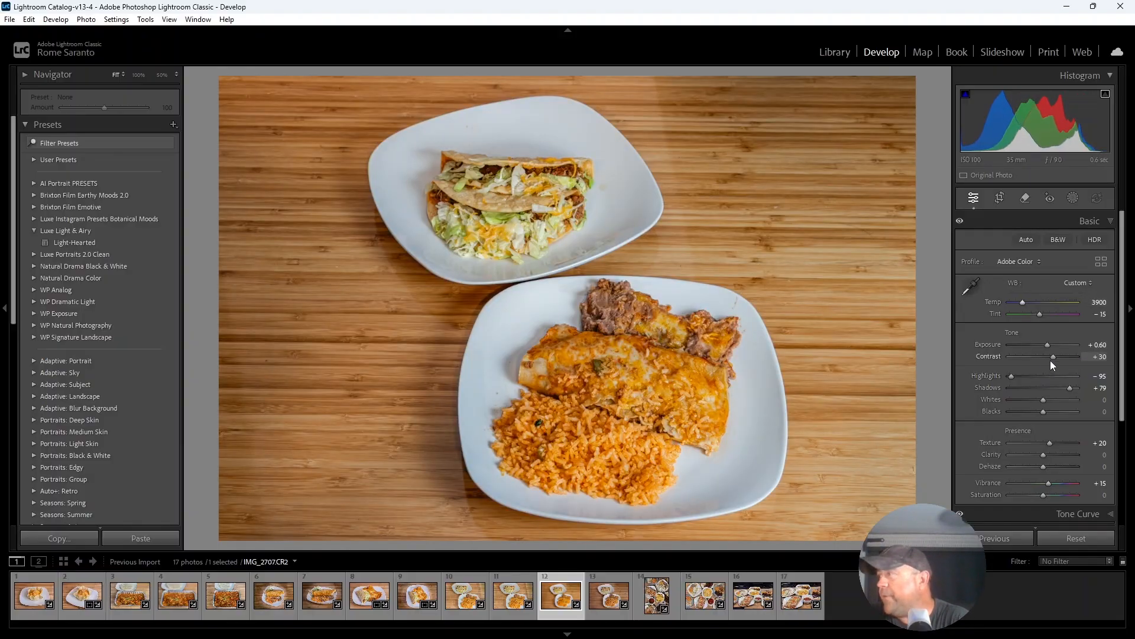
Fine-tune the photo to Exposure +0.51, Contrast +25, Shadows +100 and Clarity −10.
left_click_drag(1047, 344, 1049, 344)
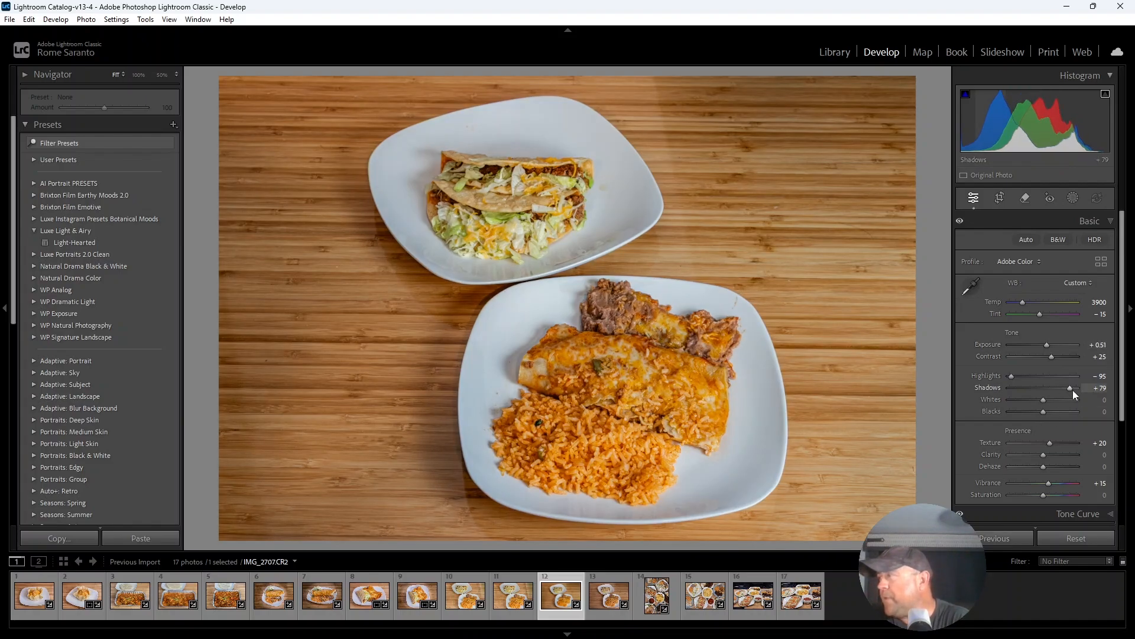
key("Up")
key("Up")
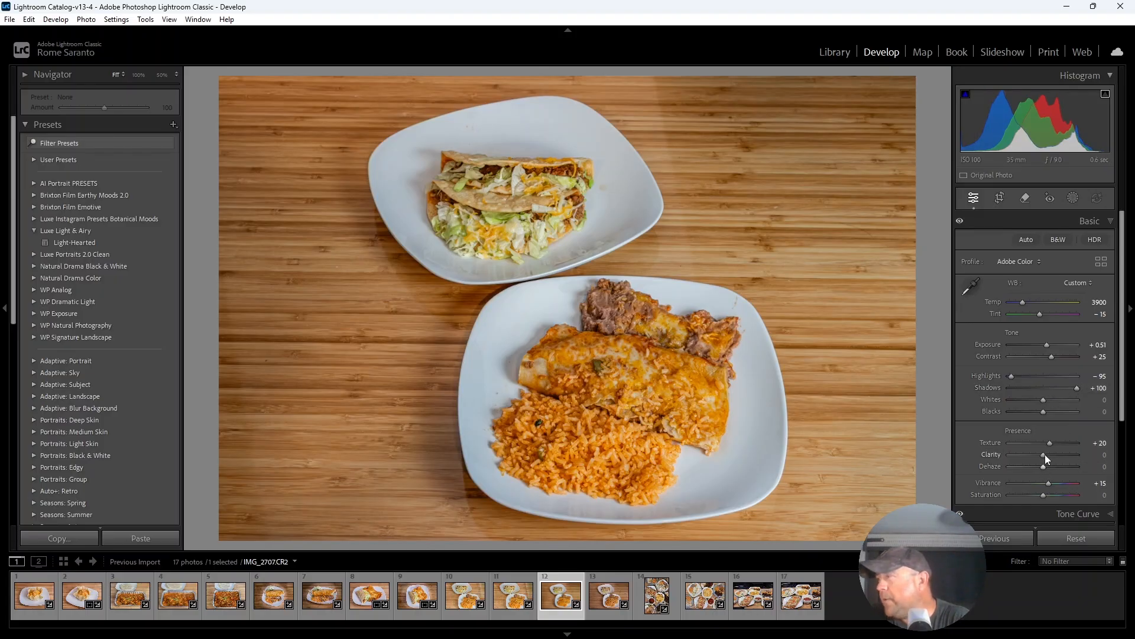
key("Down")
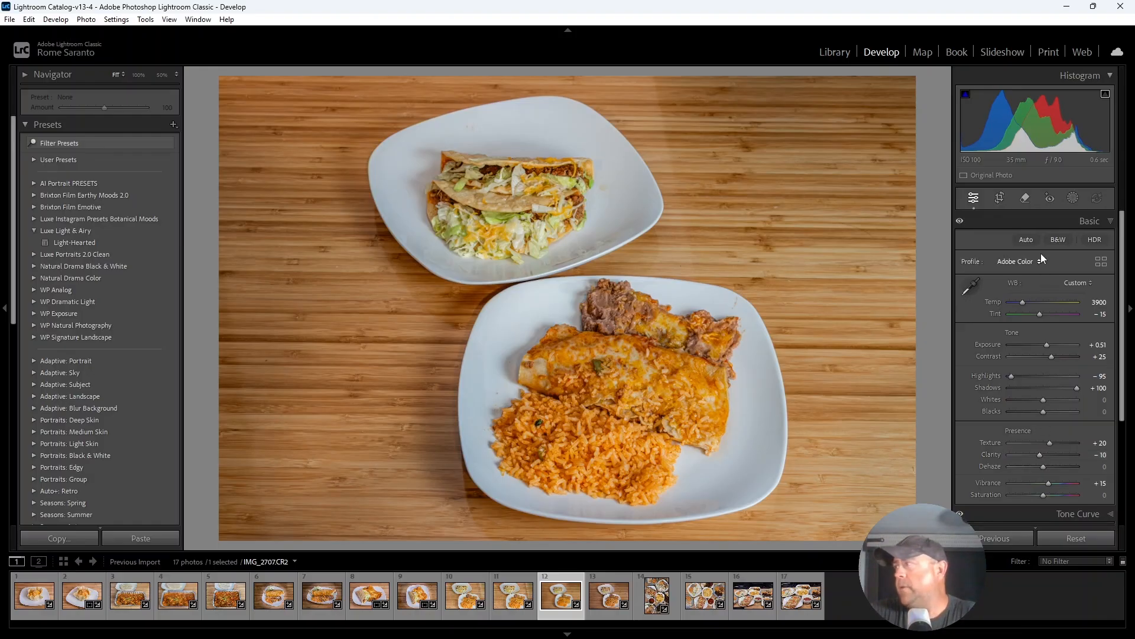
left_click(1044, 220)
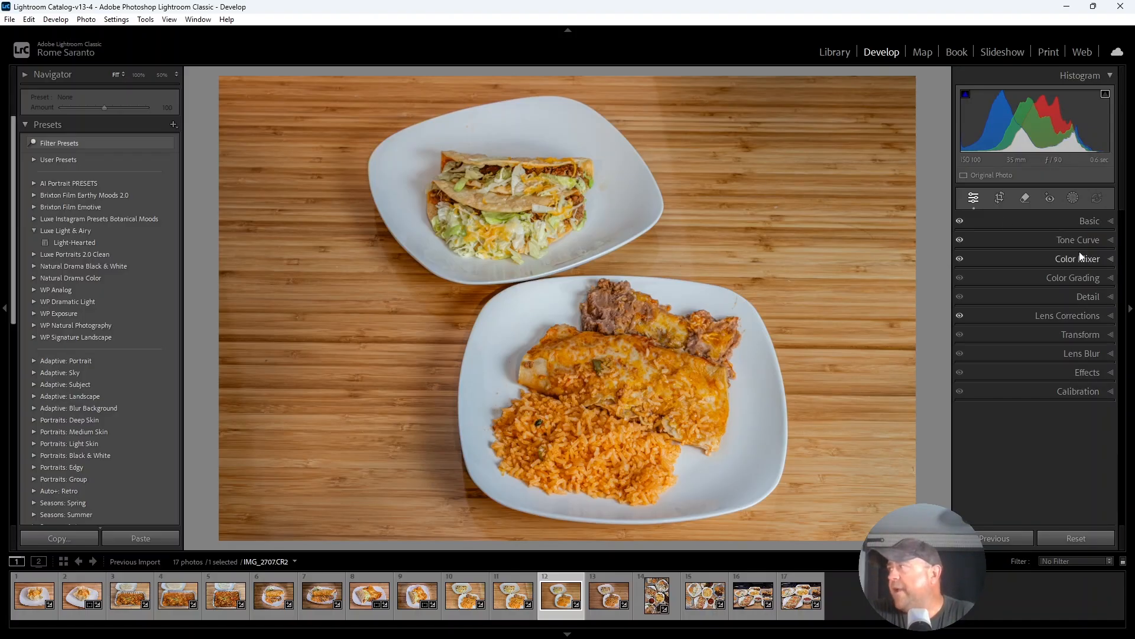
Crop IMG_2707.CR2 to a full-height vertical frame with the original aspect ratio, covering the middle of both plates.
left_click(999, 199)
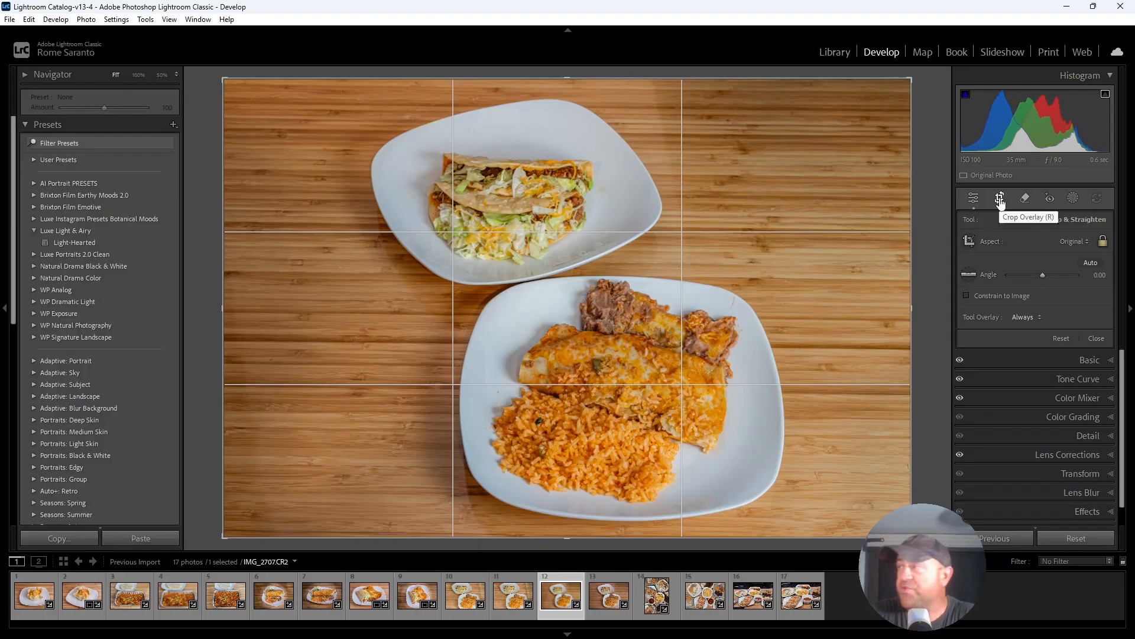
key("x")
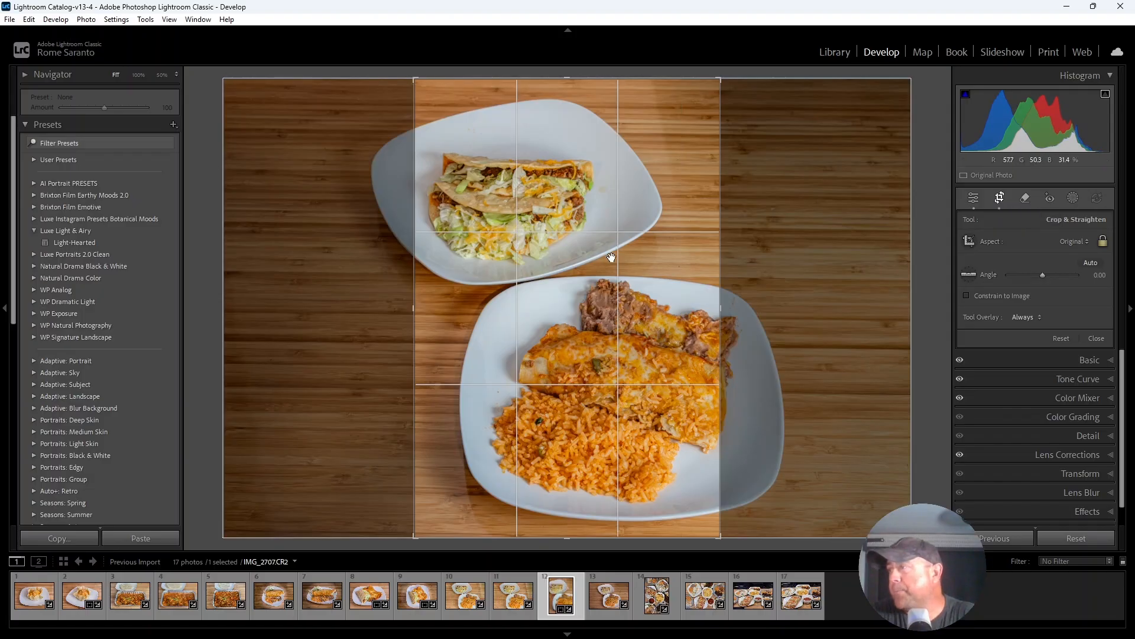
mouse_move(582, 257)
left_mouse_down()
mouse_move(595, 256)
mouse_move(575, 256)
mouse_move(586, 256)
left_mouse_up()
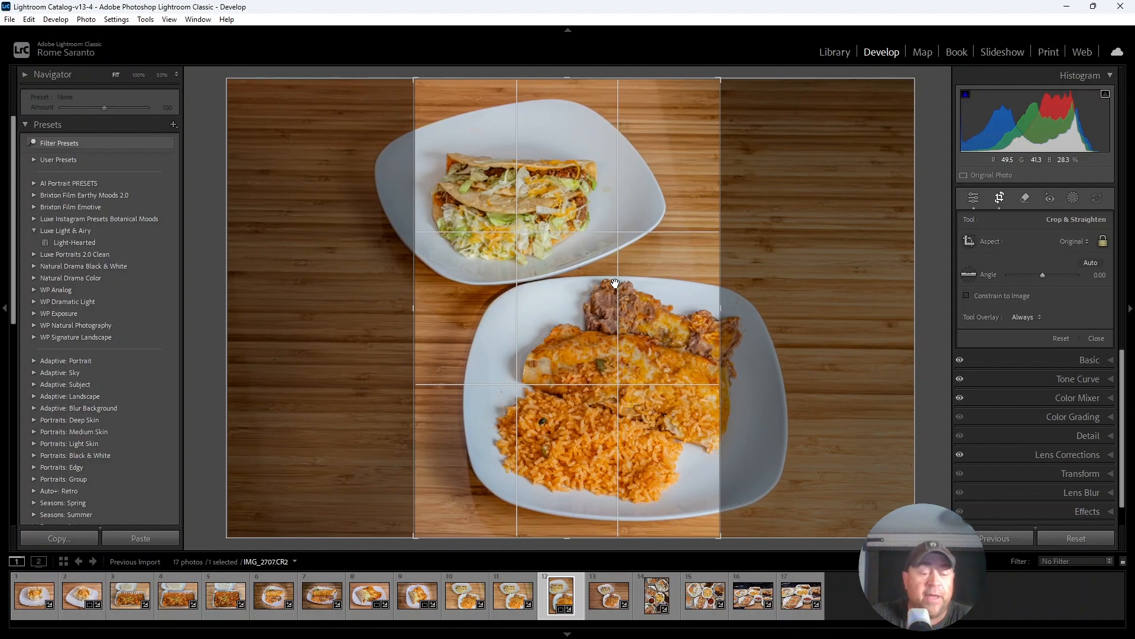
key("Return")
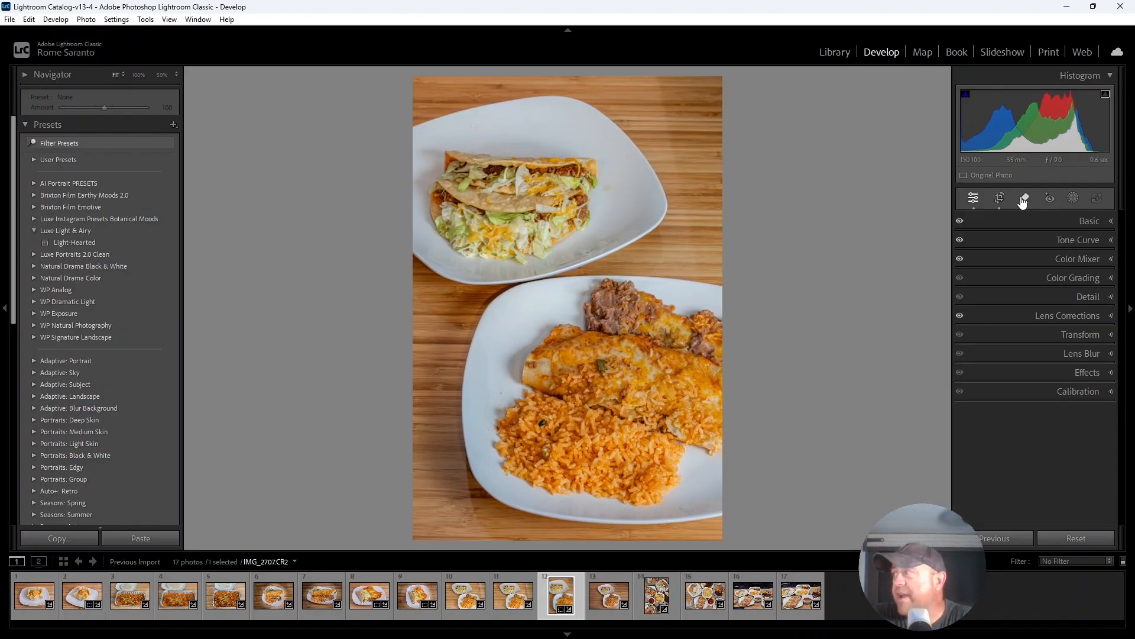
Reposition the vertical crop to include more of the enchilada and rice plate's right side.
left_click(999, 198)
left_click_drag(667, 274, 648, 276)
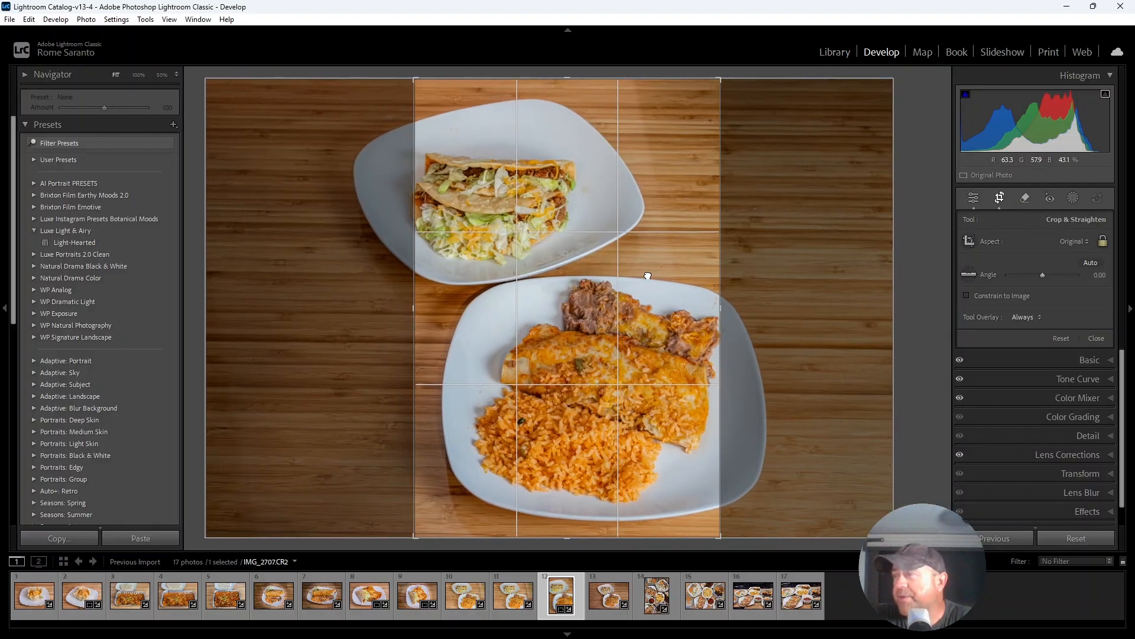
key("Return")
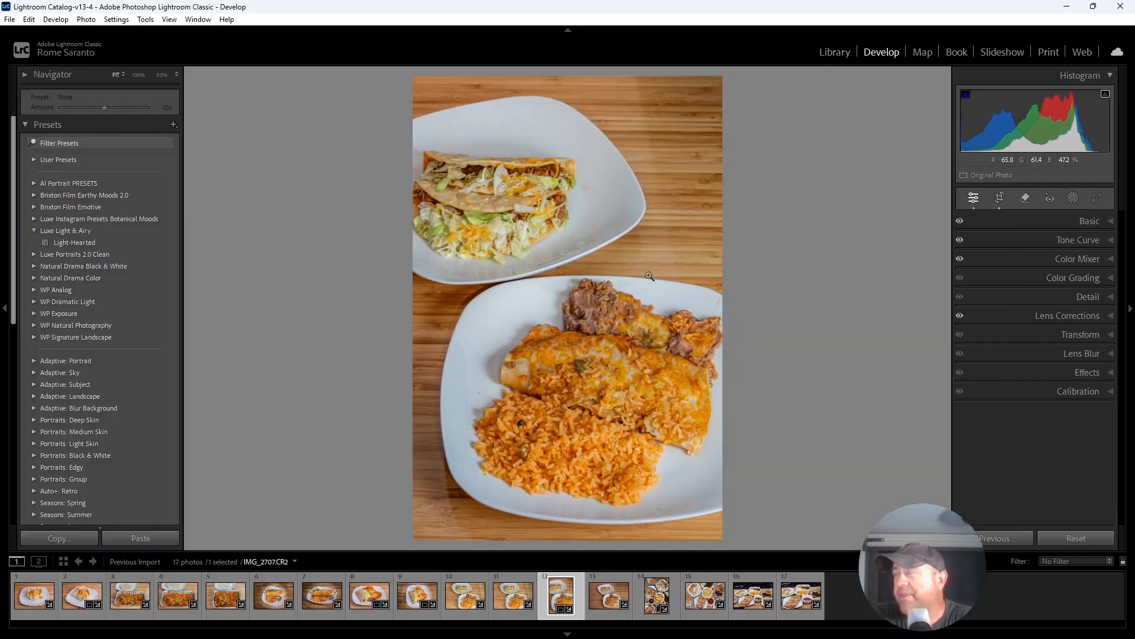
Expand the crop of IMG_2707.CR2 to the full horizontal frame so both plates are entirely included.
left_click(1000, 199)
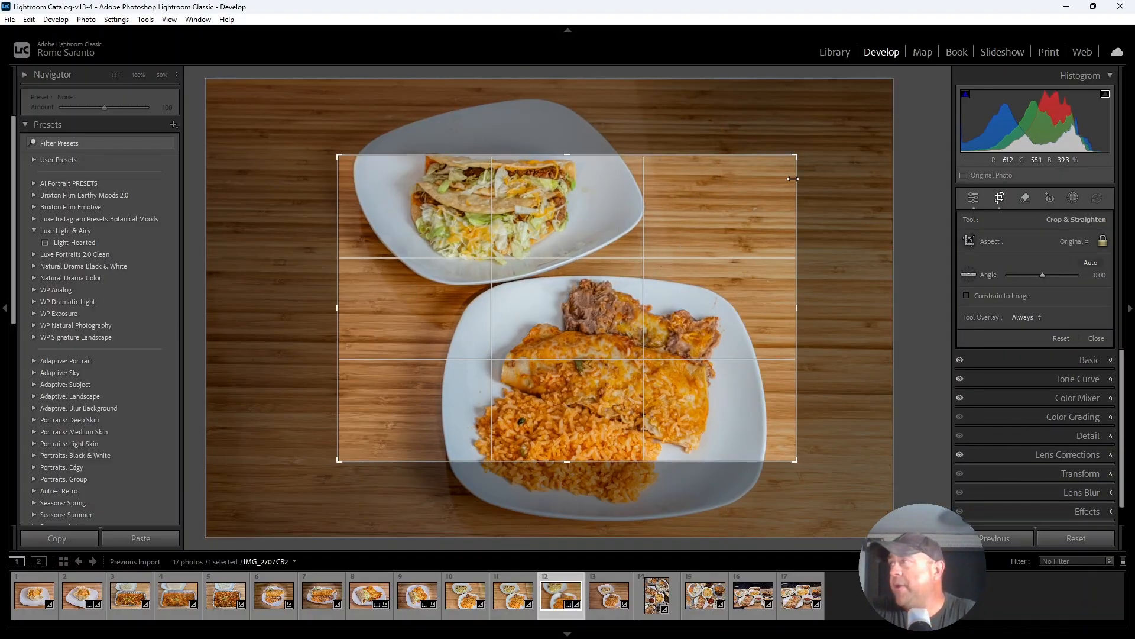
left_click_drag(798, 155, 846, 122)
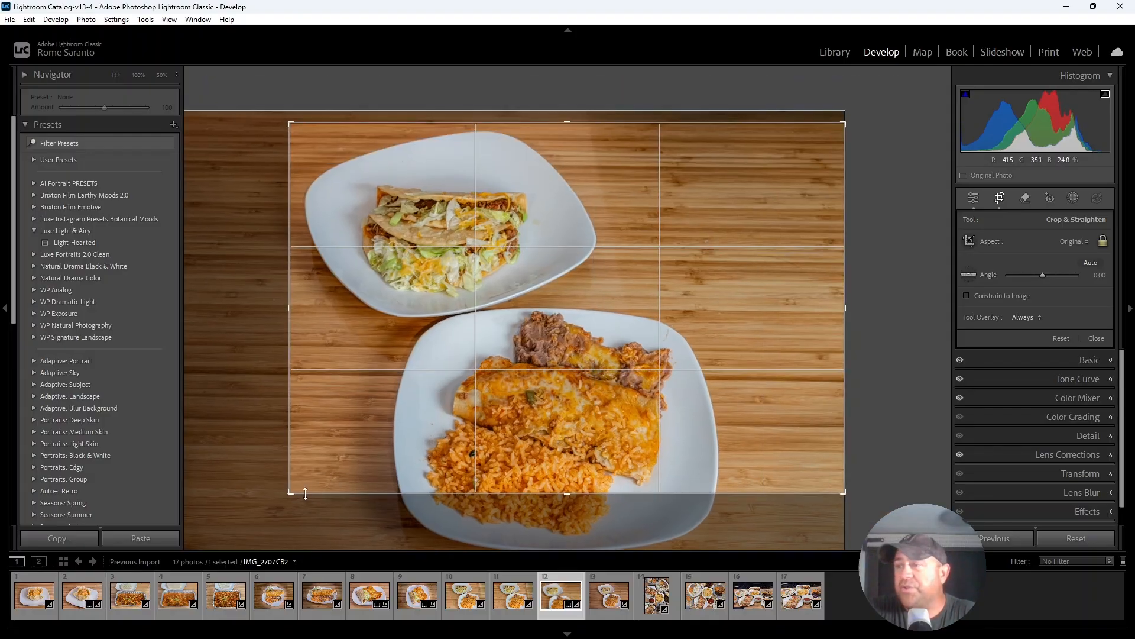
left_click_drag(294, 493, 223, 539)
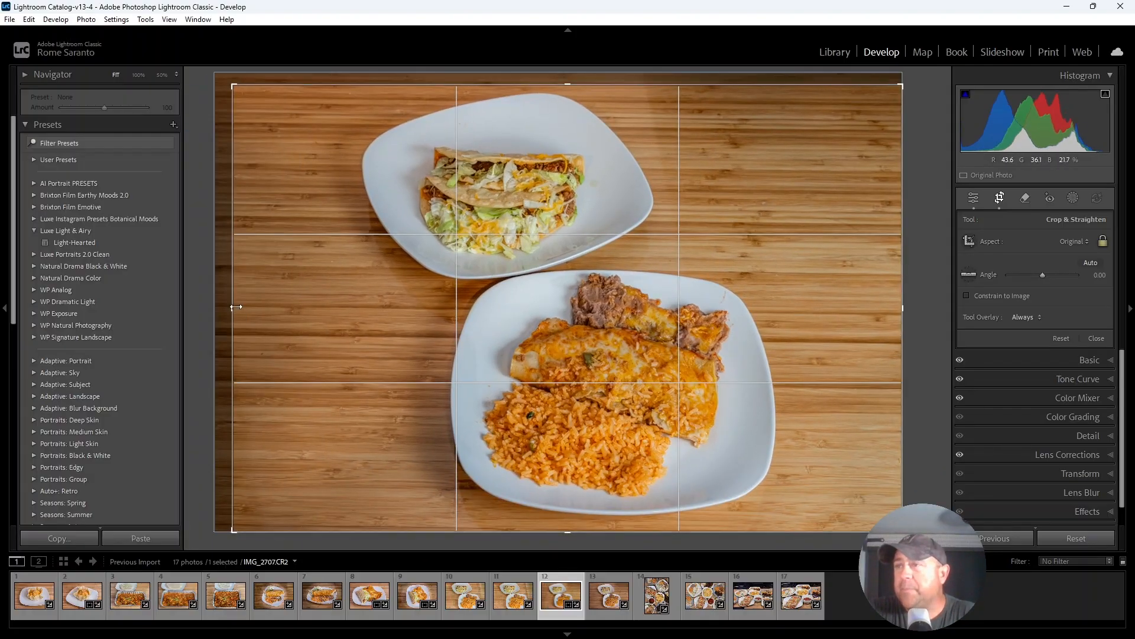
left_click_drag(228, 83, 180, 55)
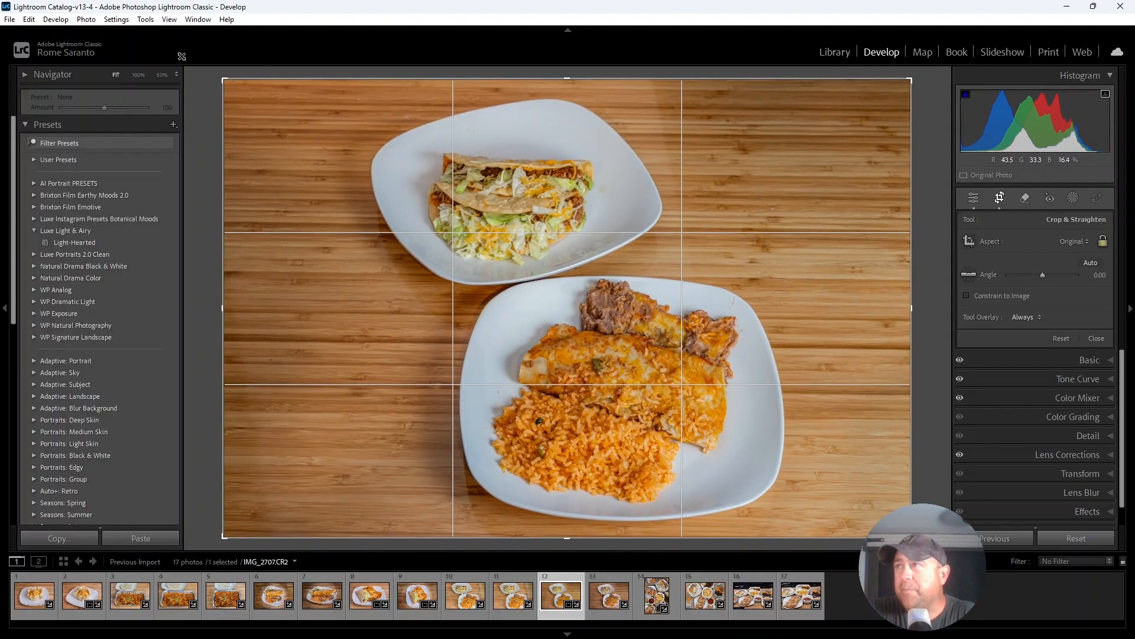
key("Return")
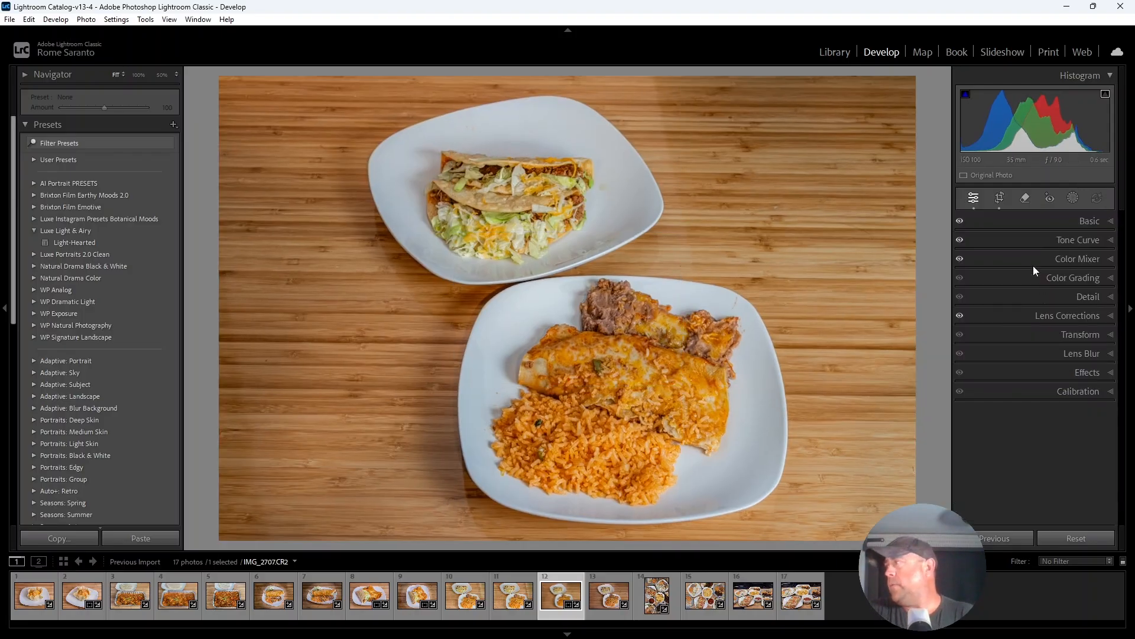
left_click(1000, 199)
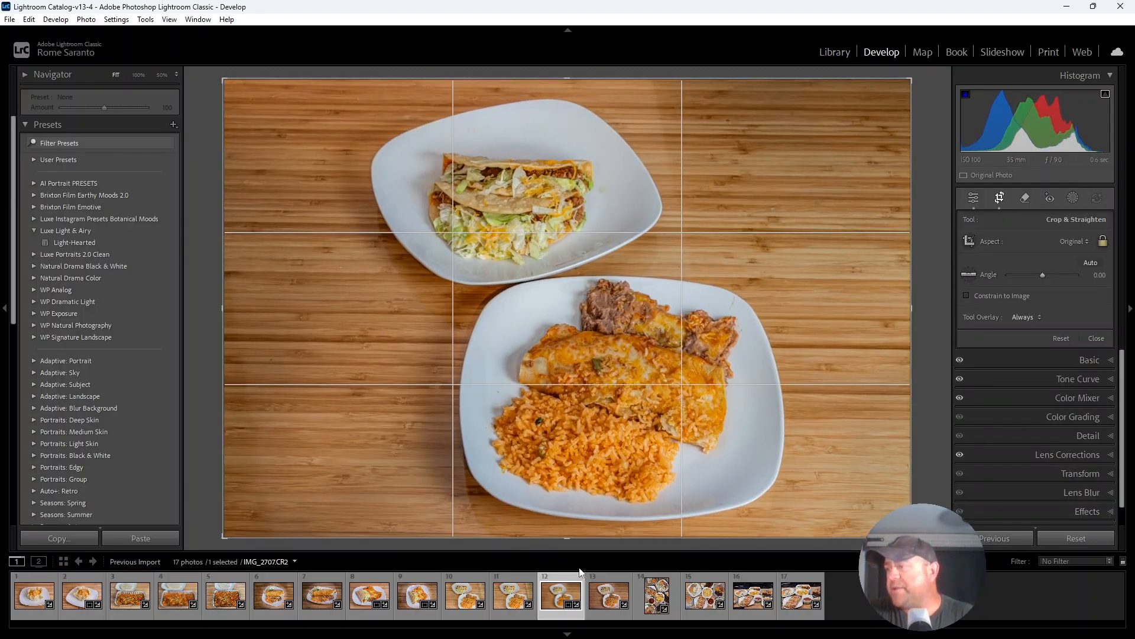
Synchronize the develop settings of IMG_2707.CR2, including the crop but excluding masking, to IMG_2708.CR2.
left_click(608, 577, "ctrl")
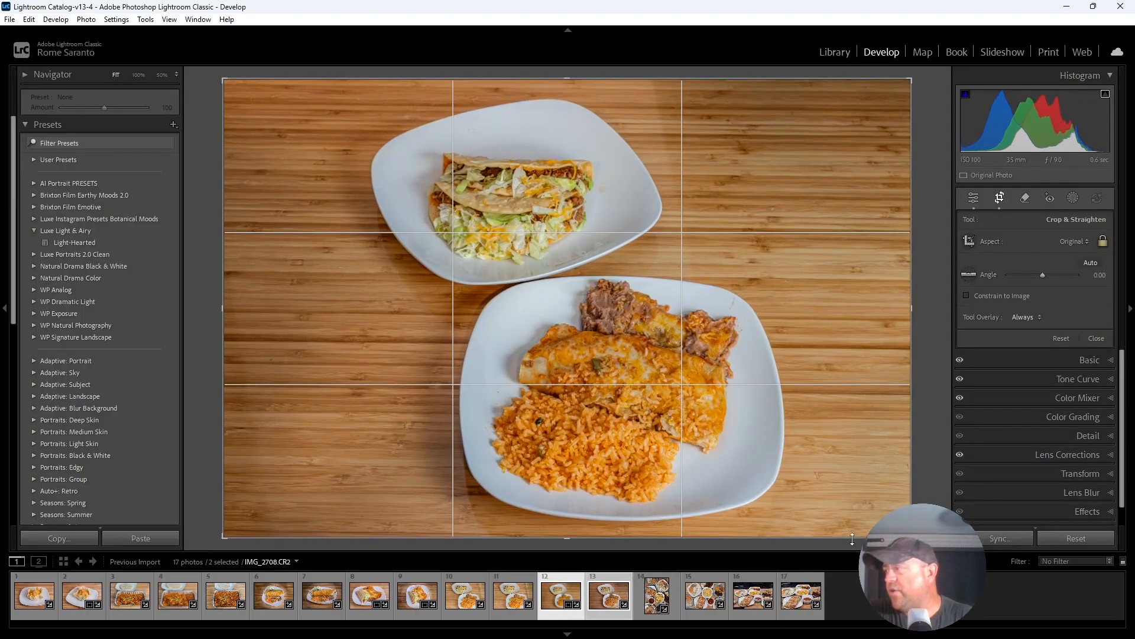
left_click(1006, 538)
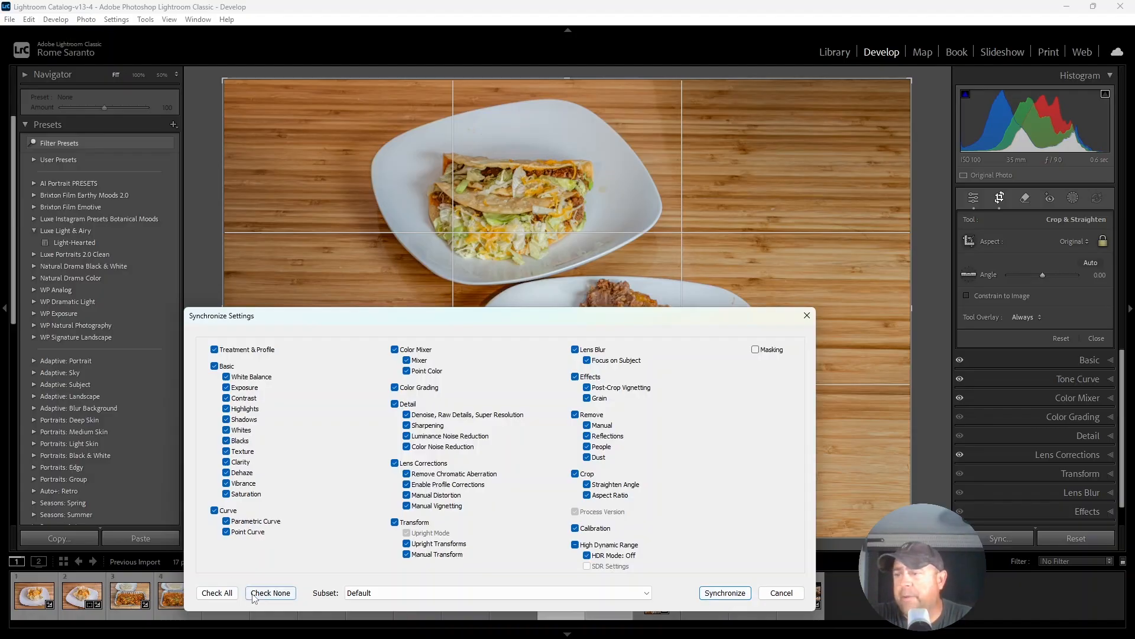
left_click(737, 595)
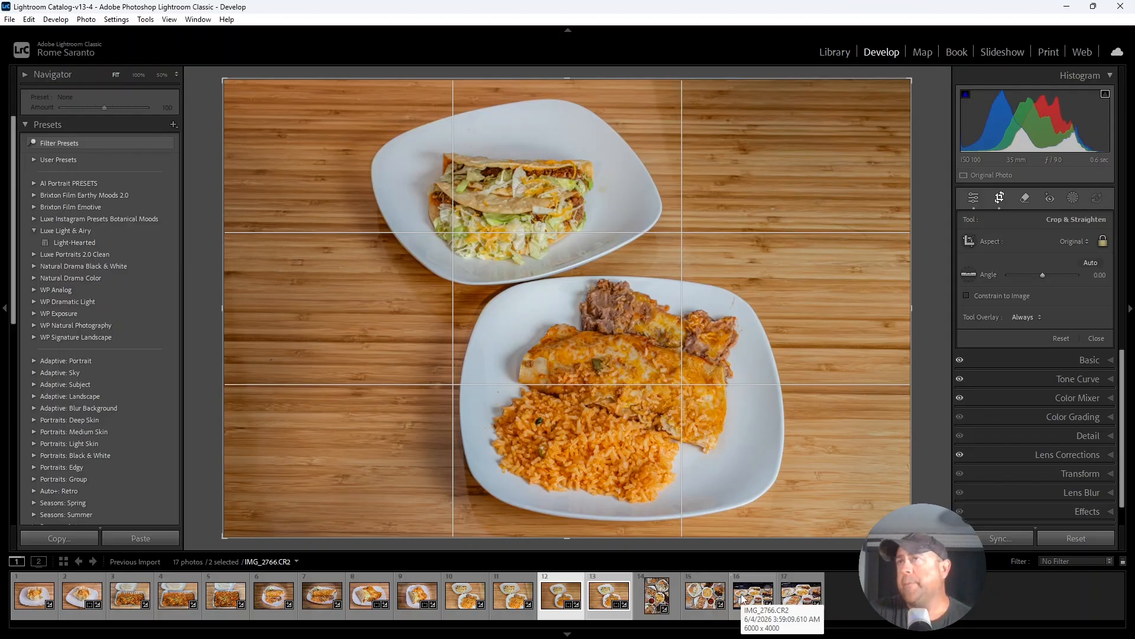
Lower the exposure of IMG_2708.CR2 to +0.41.
left_click(612, 576)
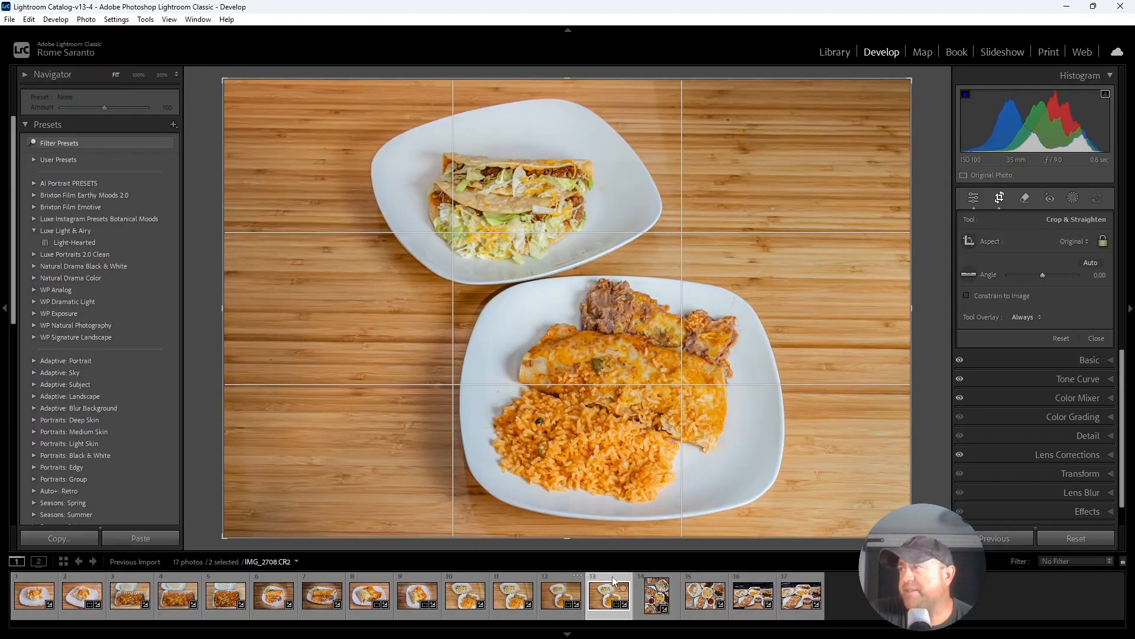
left_click(1003, 197)
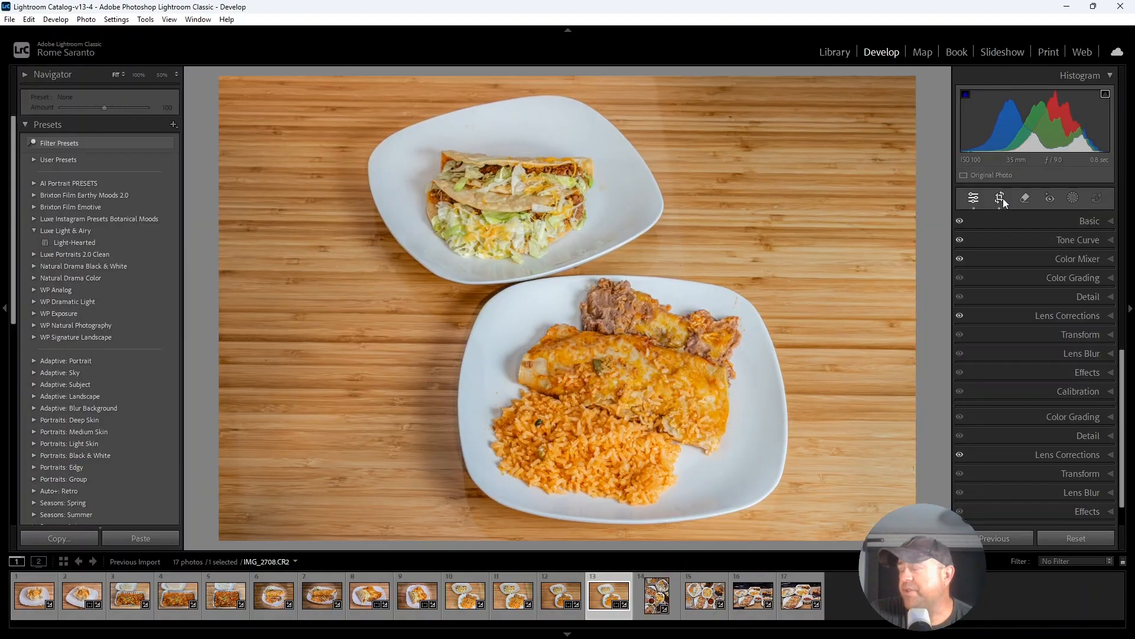
left_click(1033, 221)
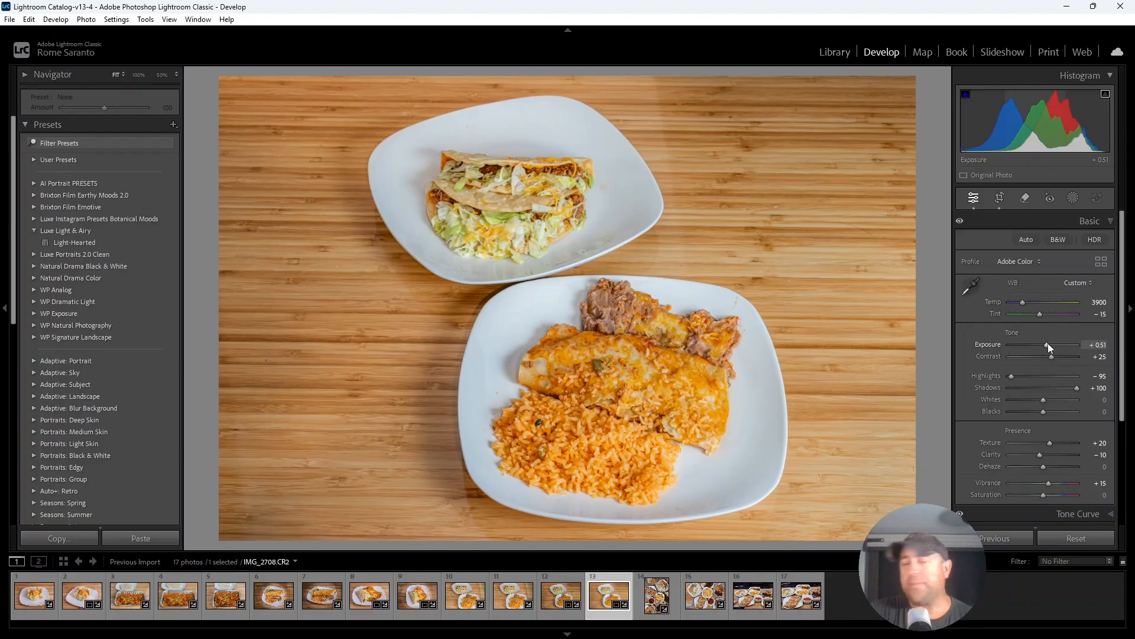
scroll(1047, 342, "down", 2)
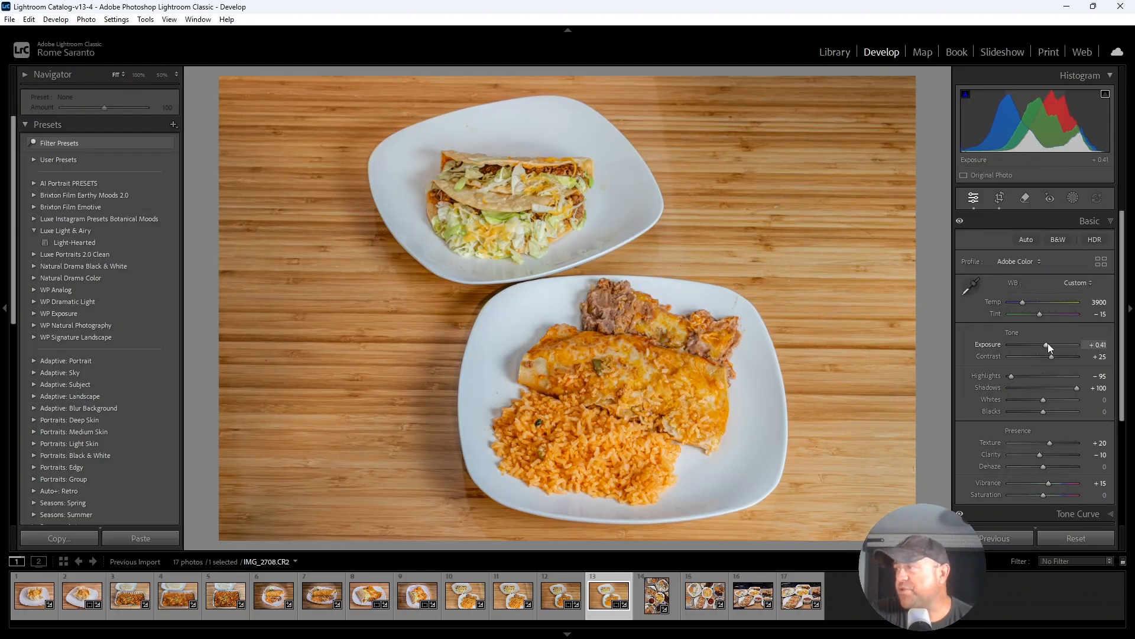
left_click(1030, 223)
Rotate the multi-plate photo IMG_2762.CR2 counterclockwise into horizontal orientation.
left_click(677, 595)
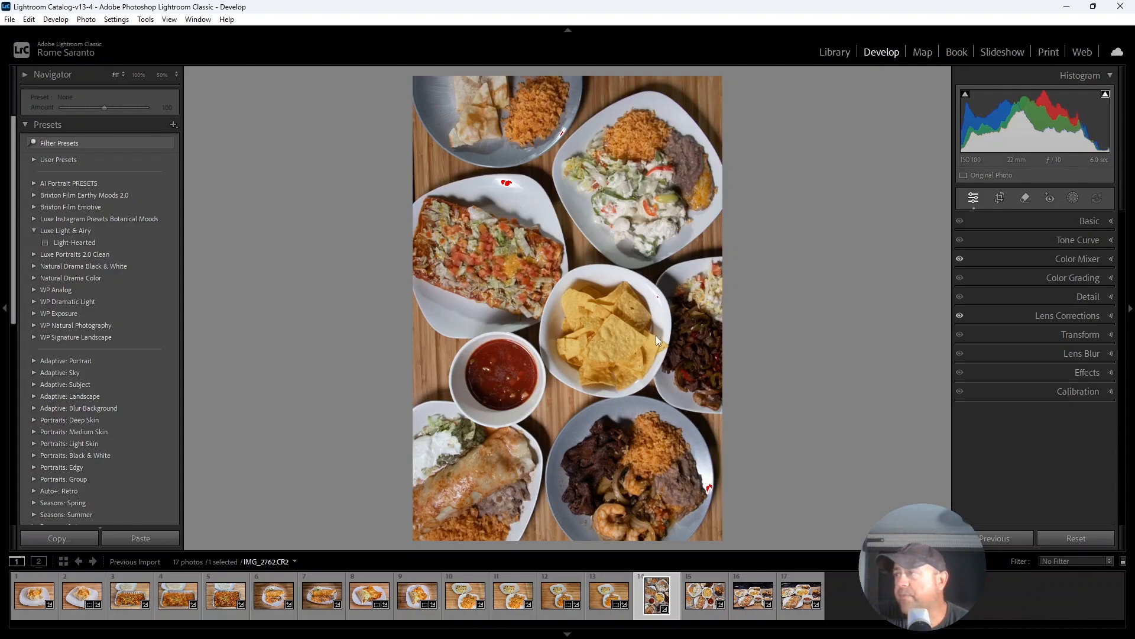
right_click(677, 598)
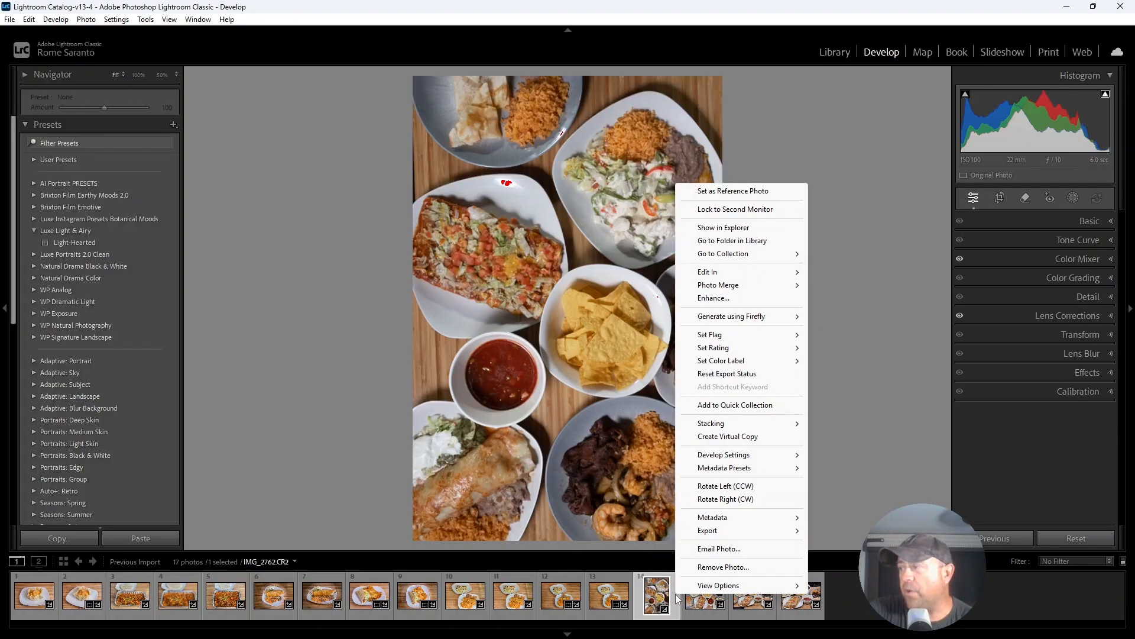
left_click(710, 488)
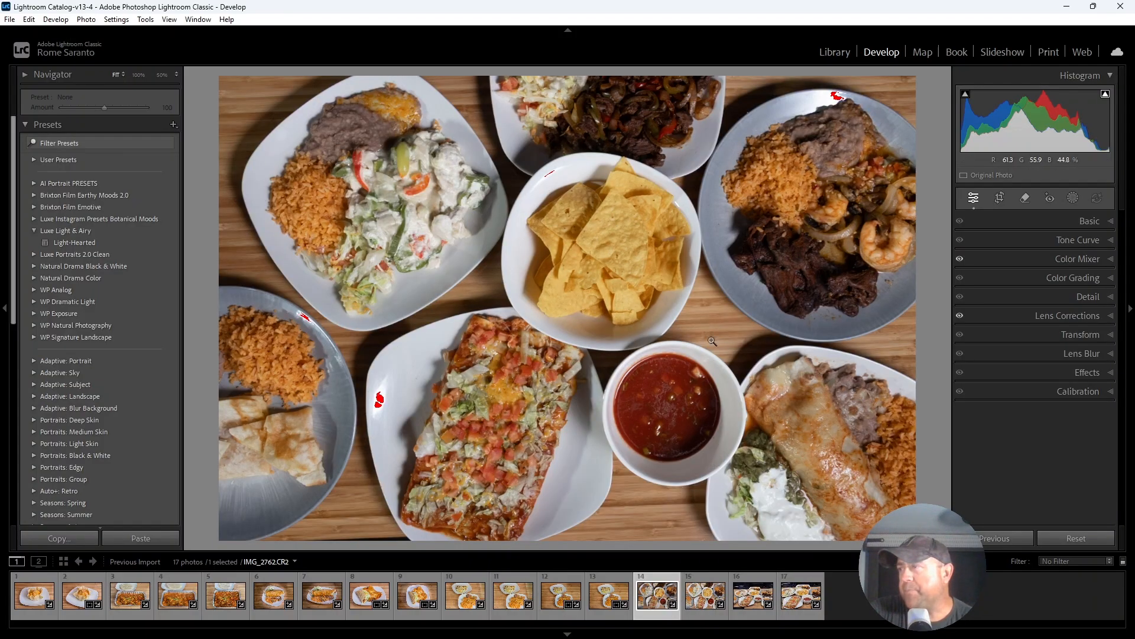
Neutralize the white balance of IMG_2762.CR2 by sampling the white rim of the chip bowl, and inspect the chips up close.
left_click(1053, 217)
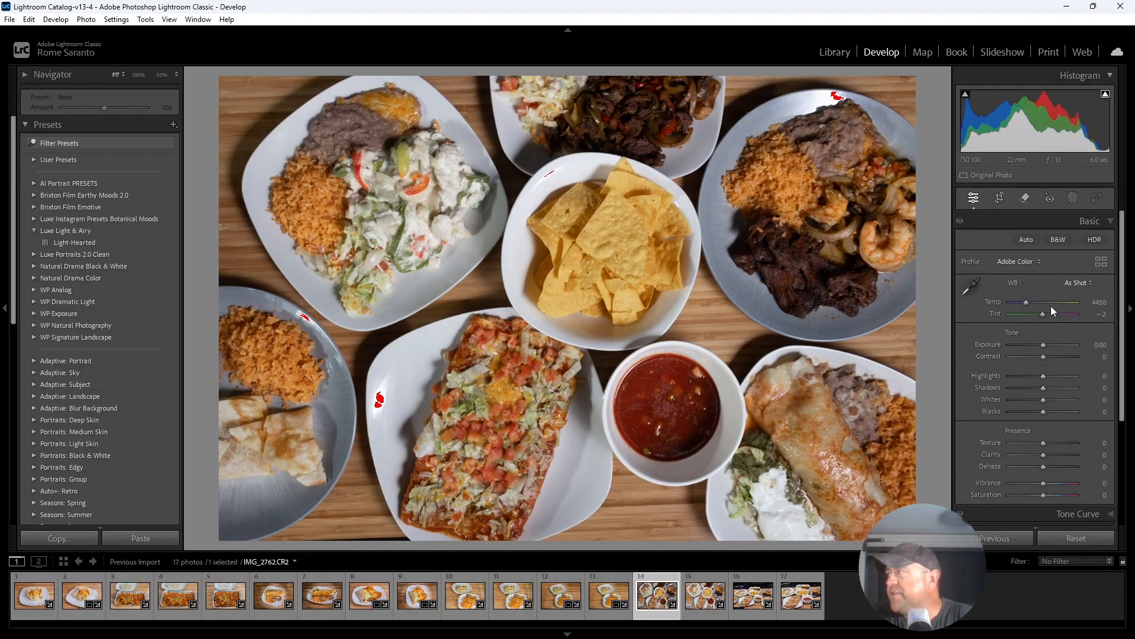
left_click(973, 286)
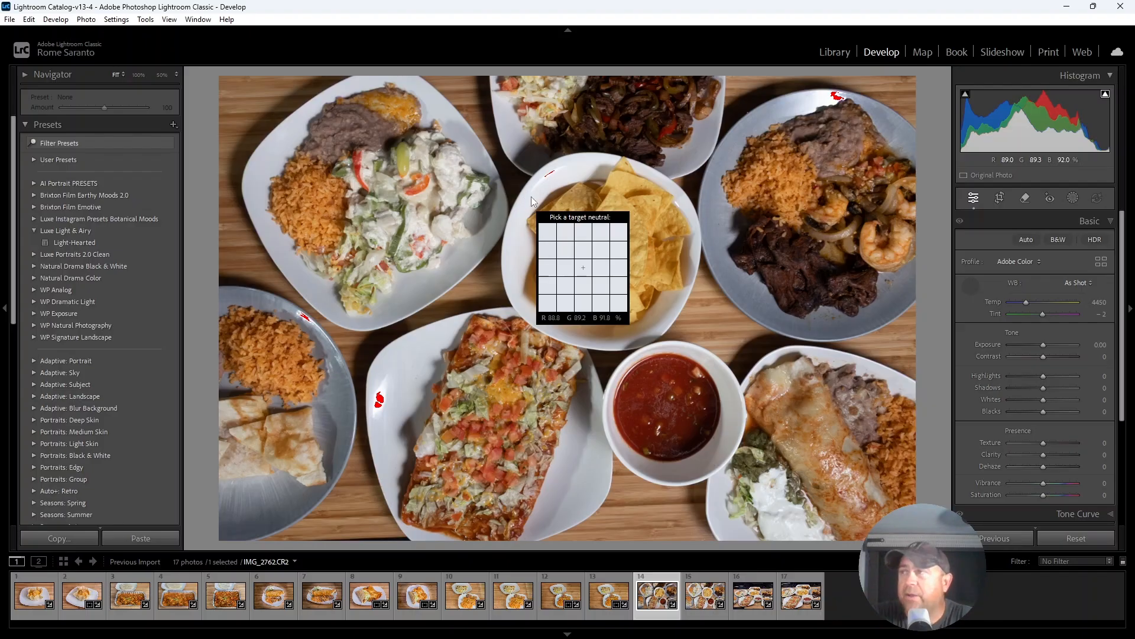
left_click(531, 196)
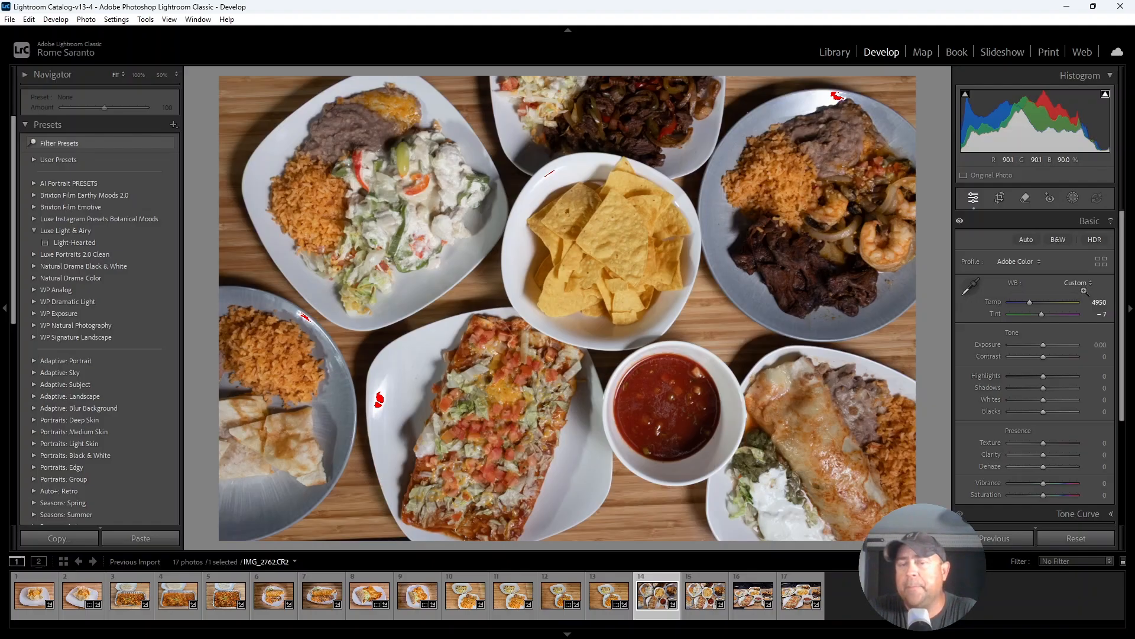
key("z")
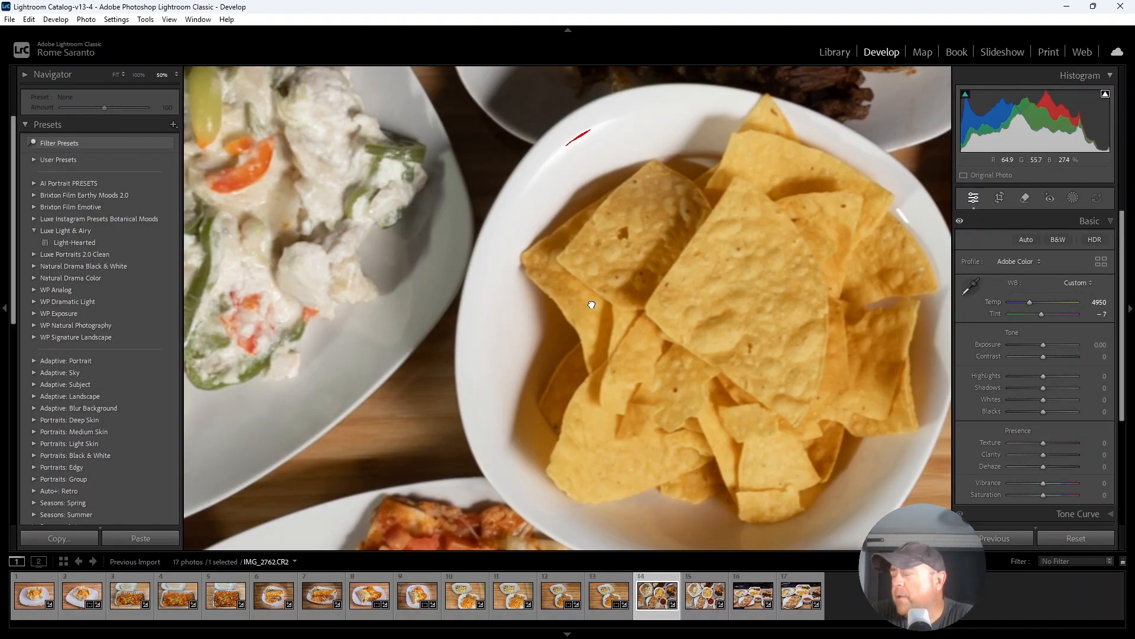
key("z")
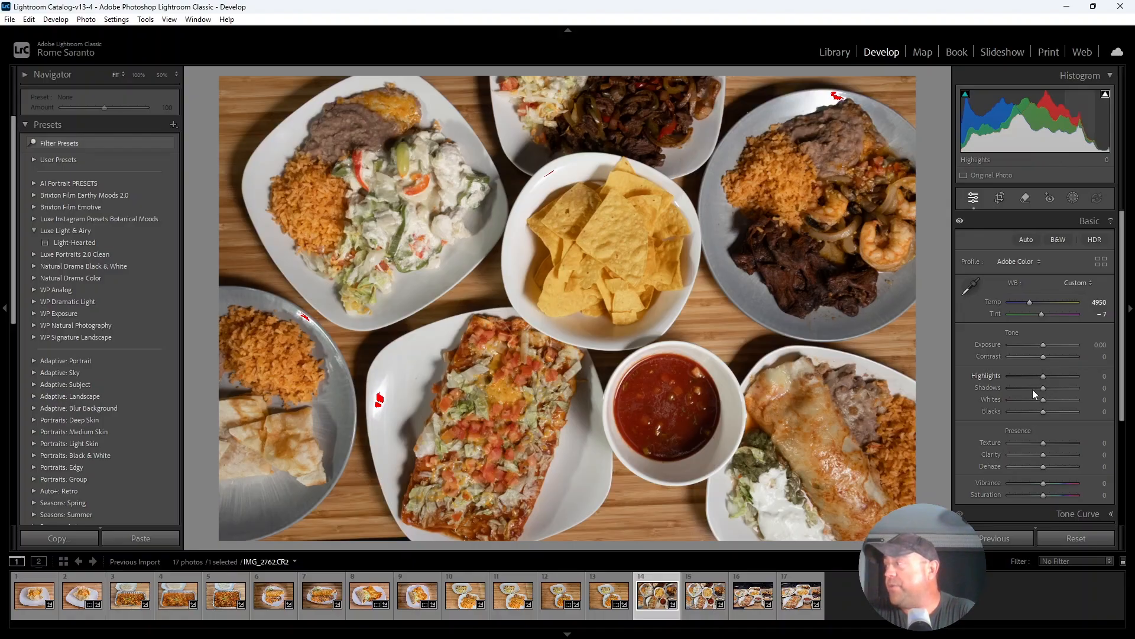
Adjust the photo's tone to Exposure +0.40, Highlights −54 and Shadows −58.
mouse_move(1050, 390)
left_mouse_down()
mouse_move(1017, 389)
mouse_move(1041, 391)
left_mouse_up()
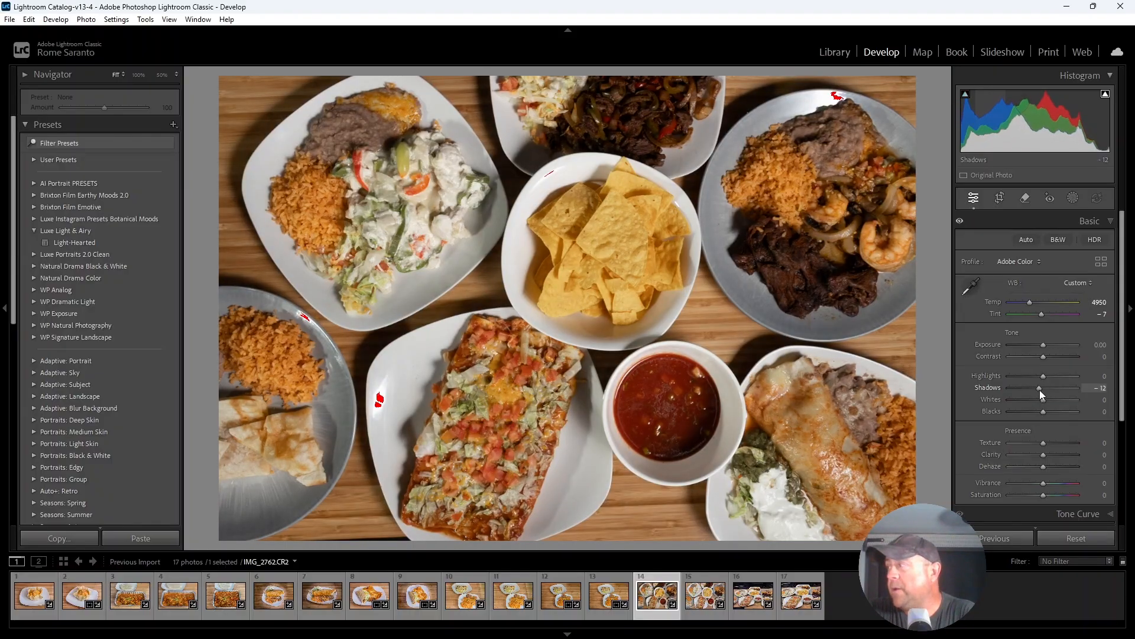
double_click(1042, 390)
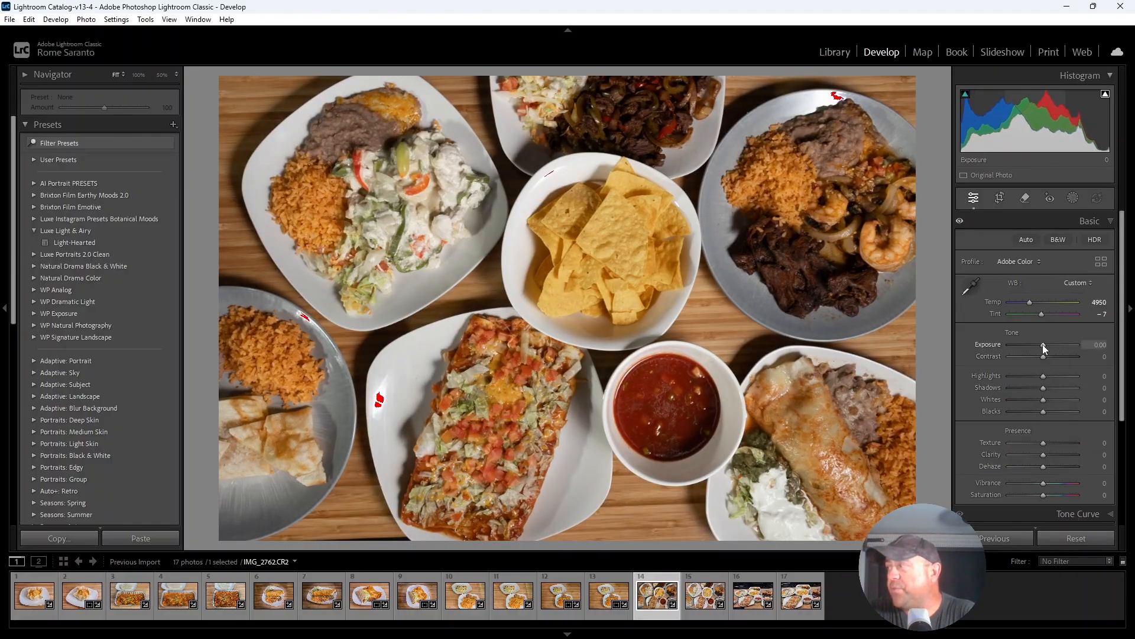
scroll(1042, 345, "up", 4)
mouse_move(1043, 390)
left_mouse_down()
mouse_move(1023, 392)
mouse_move(1040, 378)
mouse_move(1025, 380)
left_mouse_up()
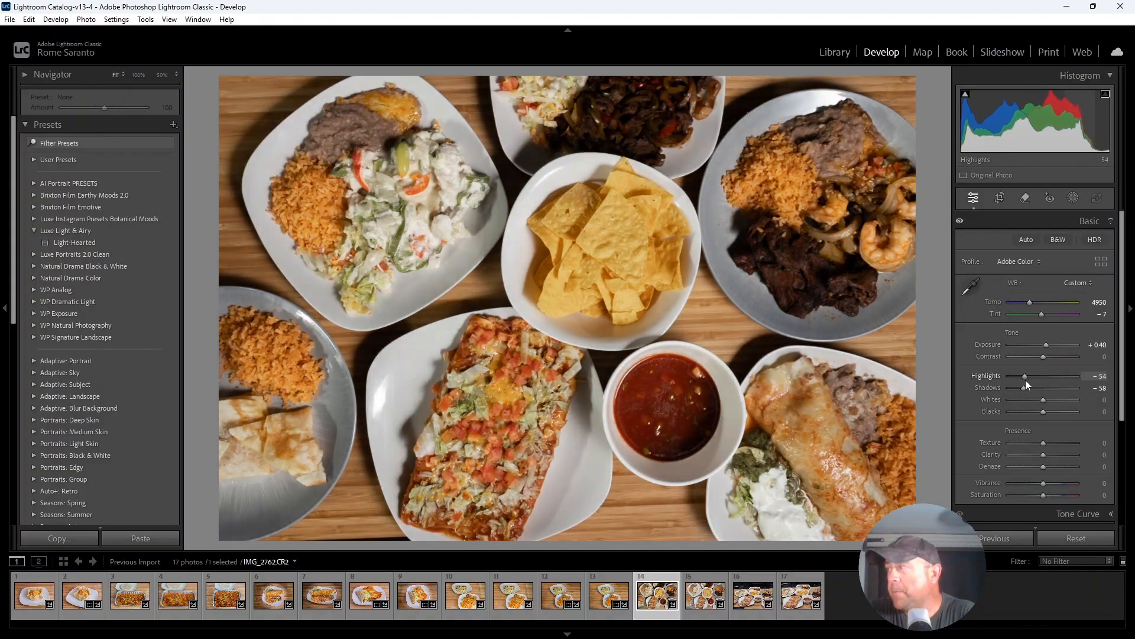
left_click(1044, 218)
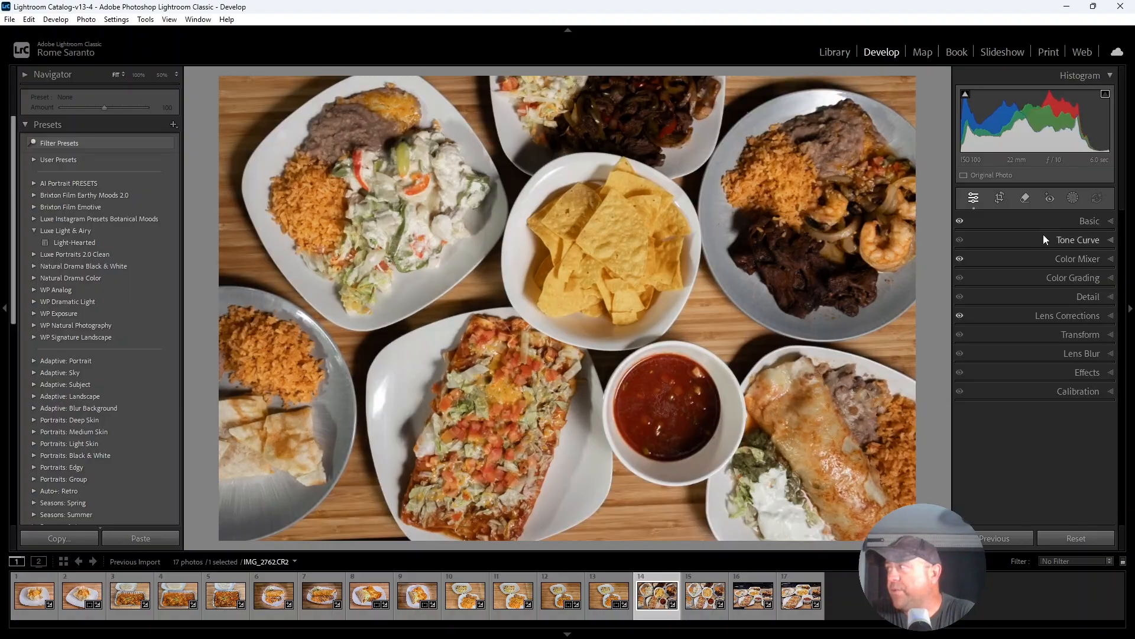
Add a midpoint to the tone curve and raise it slightly to Input 128, Output 135.
left_click(1043, 238)
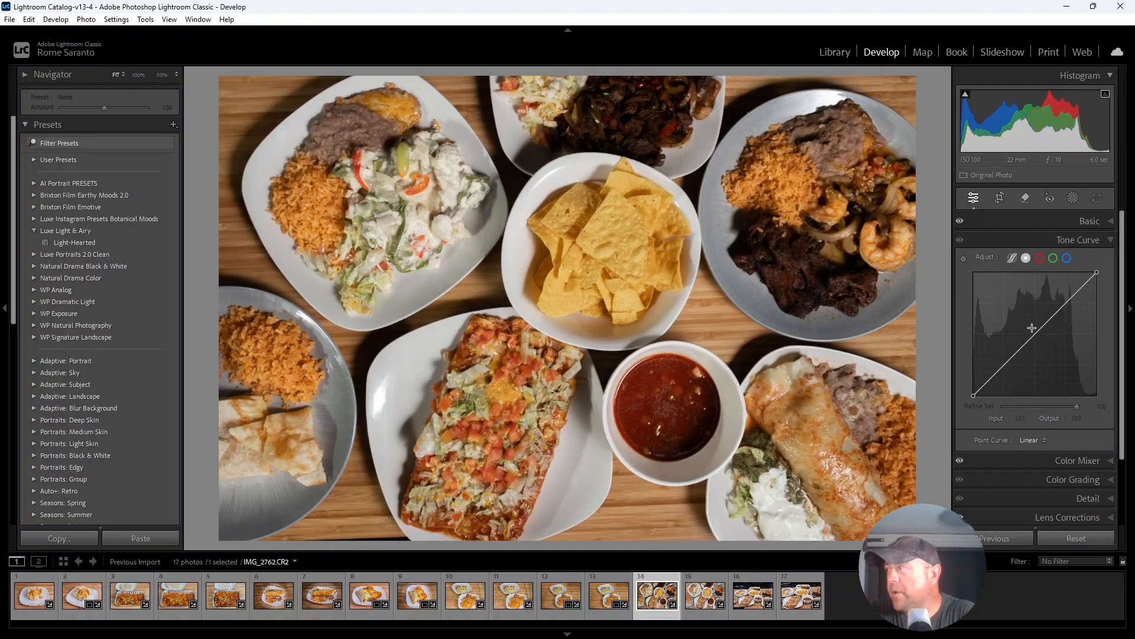
left_click(1037, 332)
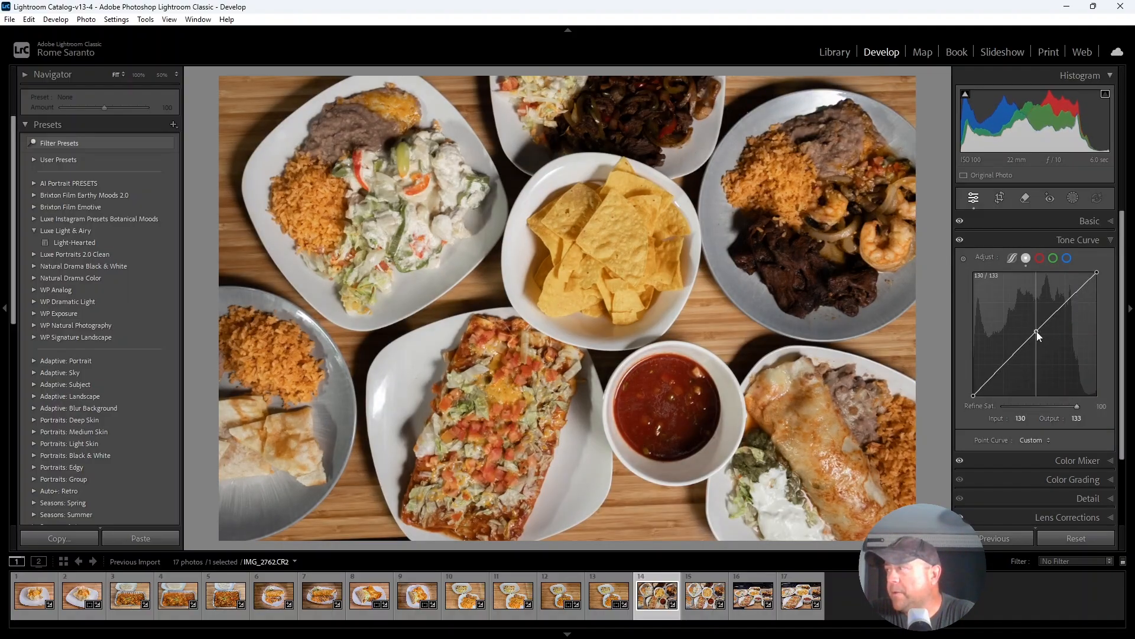
left_click_drag(1037, 332, 1034, 330)
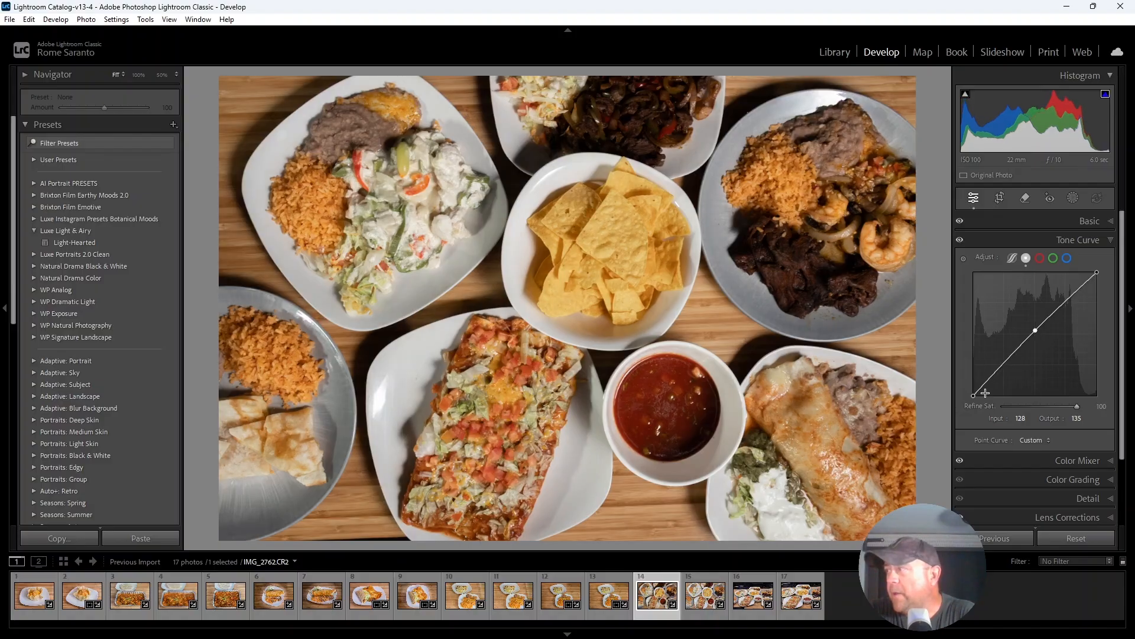
Try deepening the blacks by moving the tone curve's black point inward to Input 48 and Input 11, and return it to 0.
left_click_drag(973, 395, 996, 409)
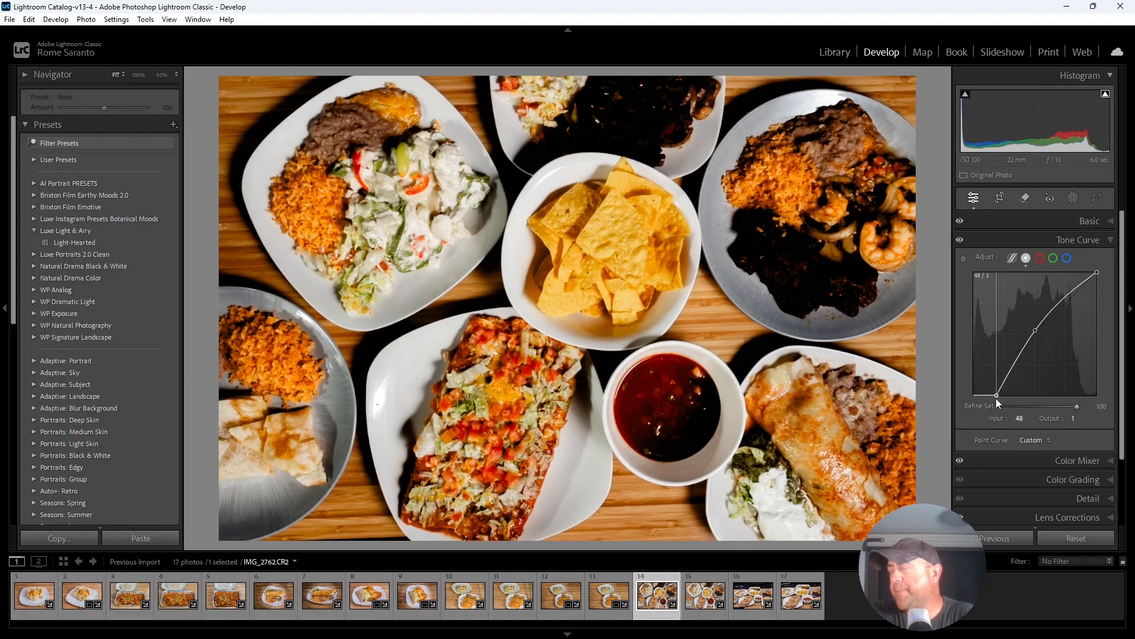
left_click_drag(997, 395, 972, 397)
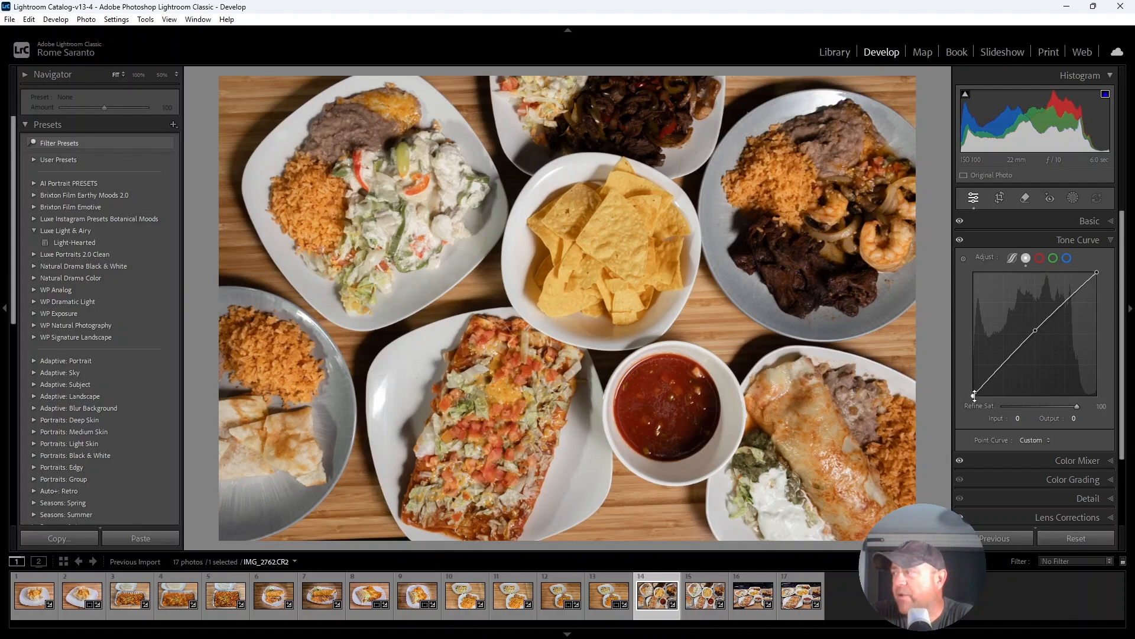
left_click_drag(979, 400, 982, 397)
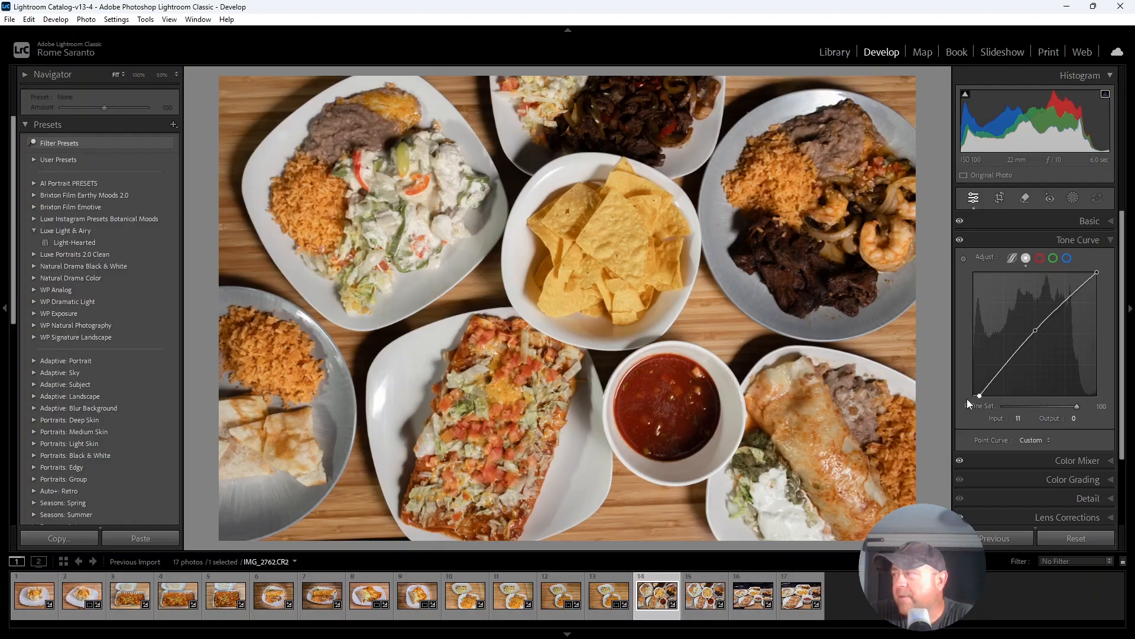
left_click_drag(975, 399, 974, 398)
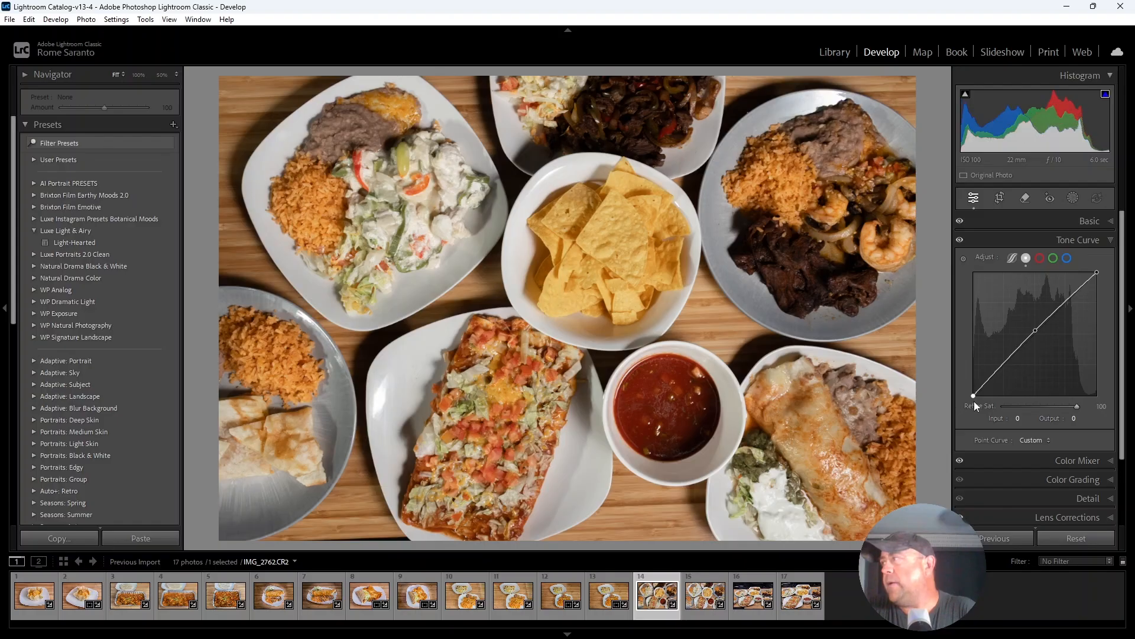
left_click(1006, 237)
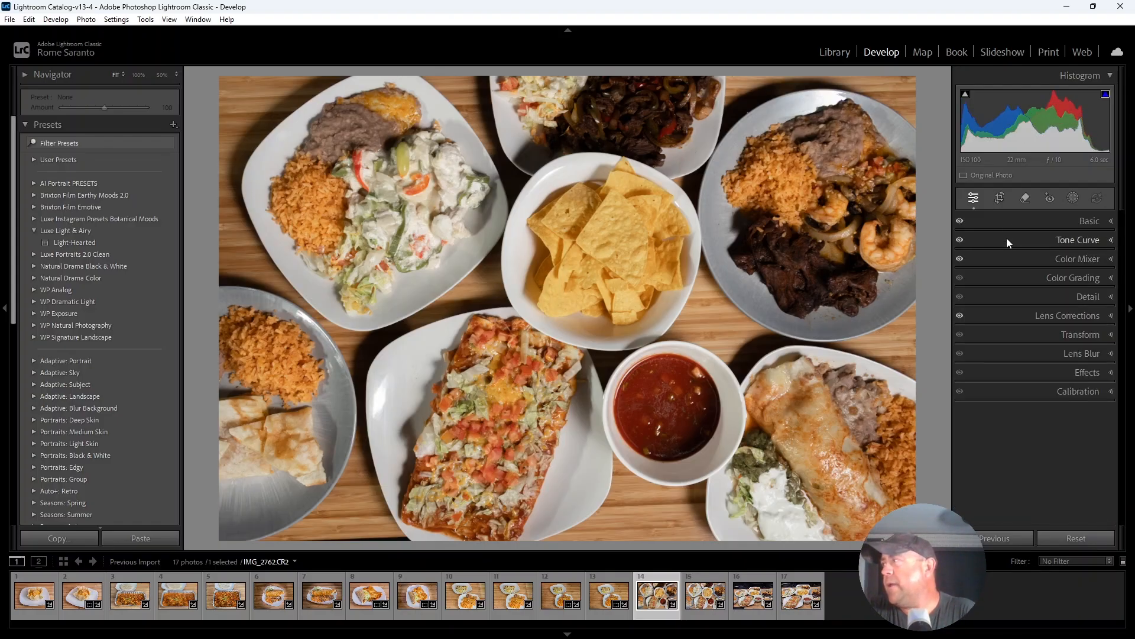
Raise the photo's Vibrance to +15.
left_click(1007, 216)
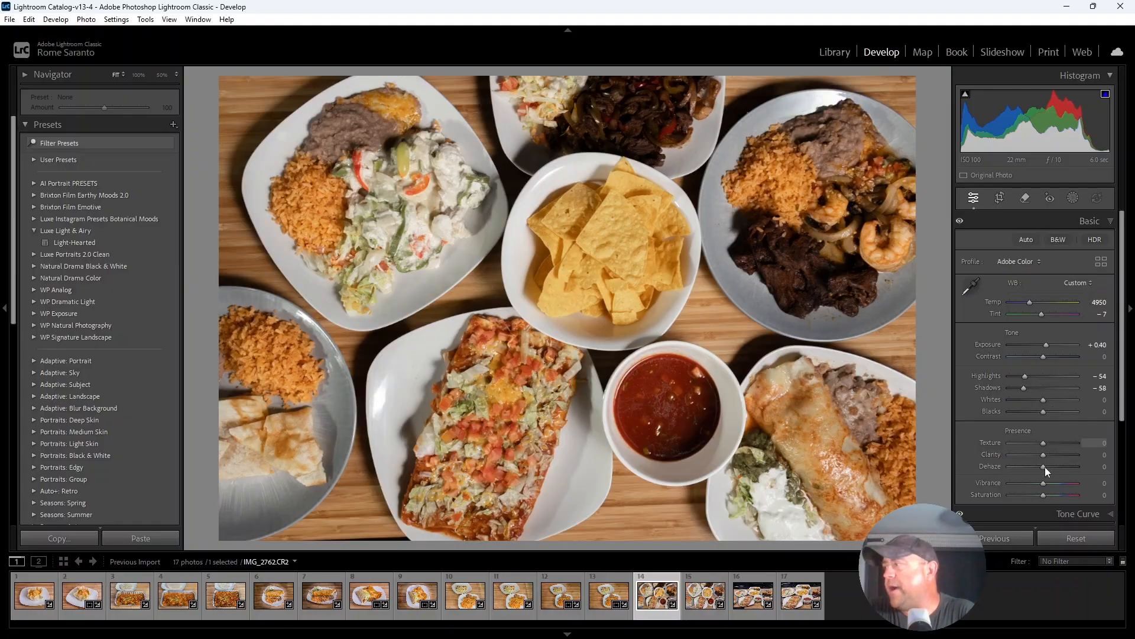
scroll(1043, 485, "up", 5)
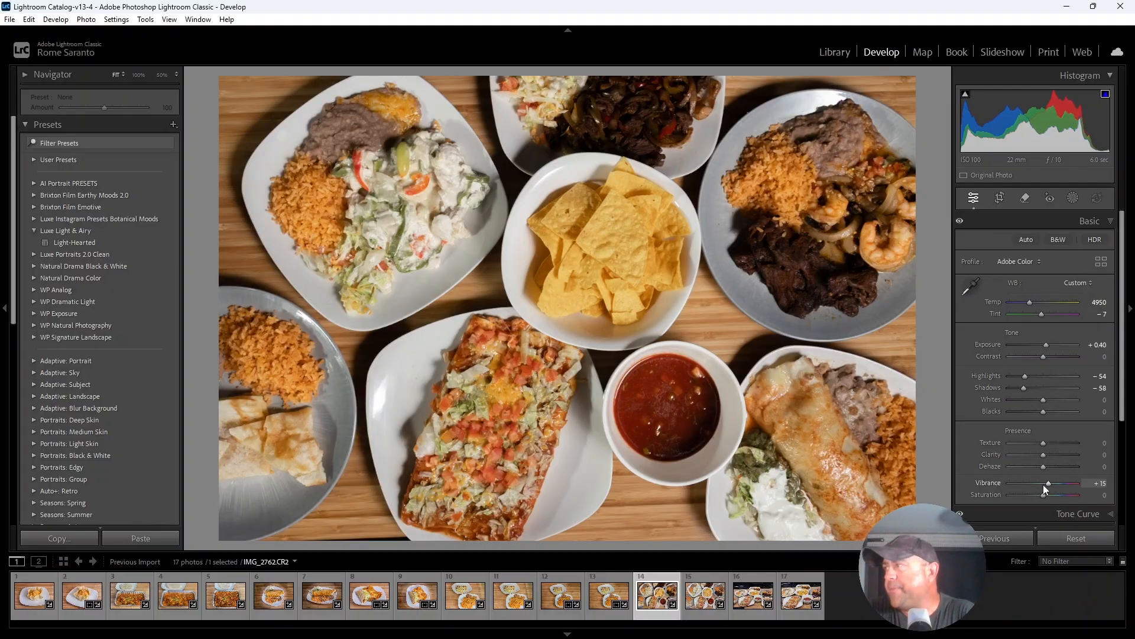
Reset the photo's Highlights, Shadows, Exposure and Vibrance to 0.
scroll(1043, 484, "up", 1)
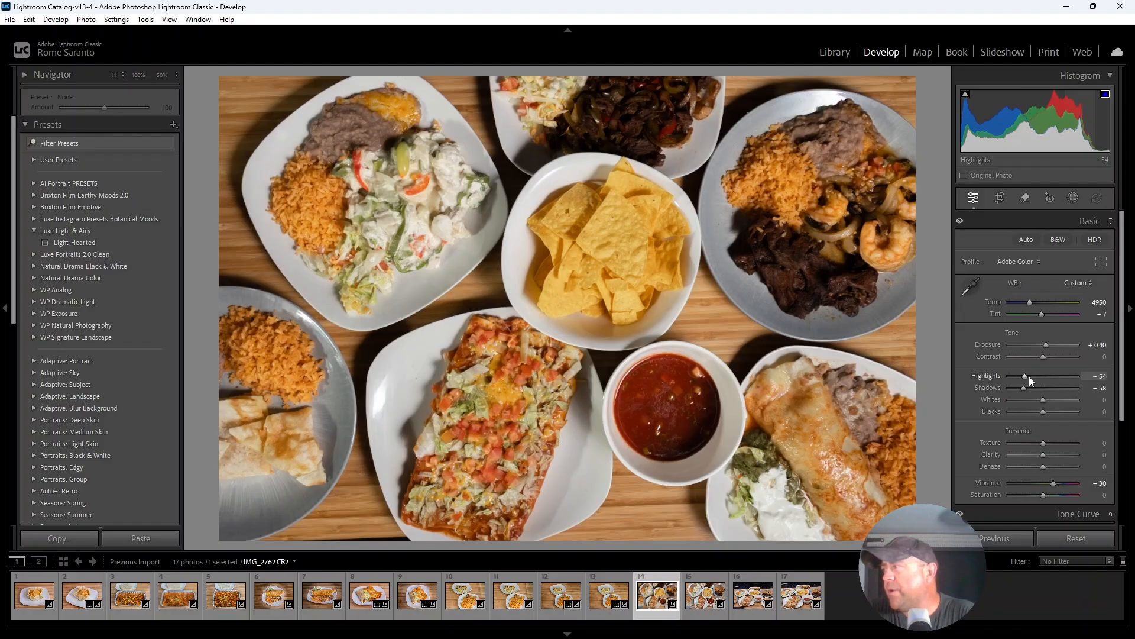
left_click_drag(1030, 378, 1043, 378)
double_click(1042, 376)
double_click(1023, 388)
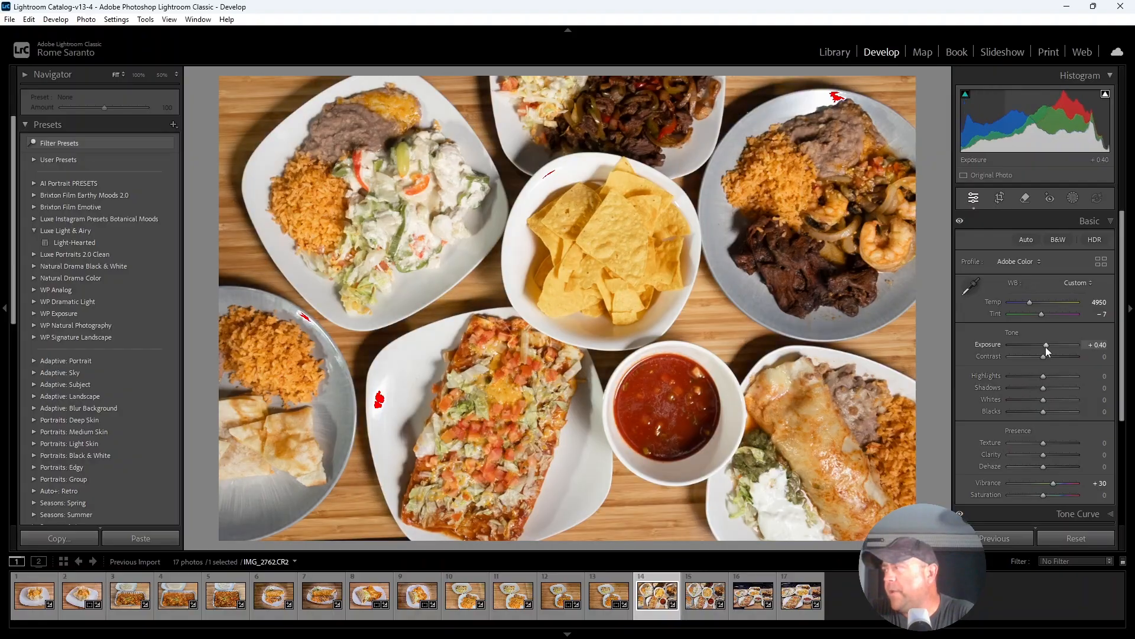
double_click(1046, 345)
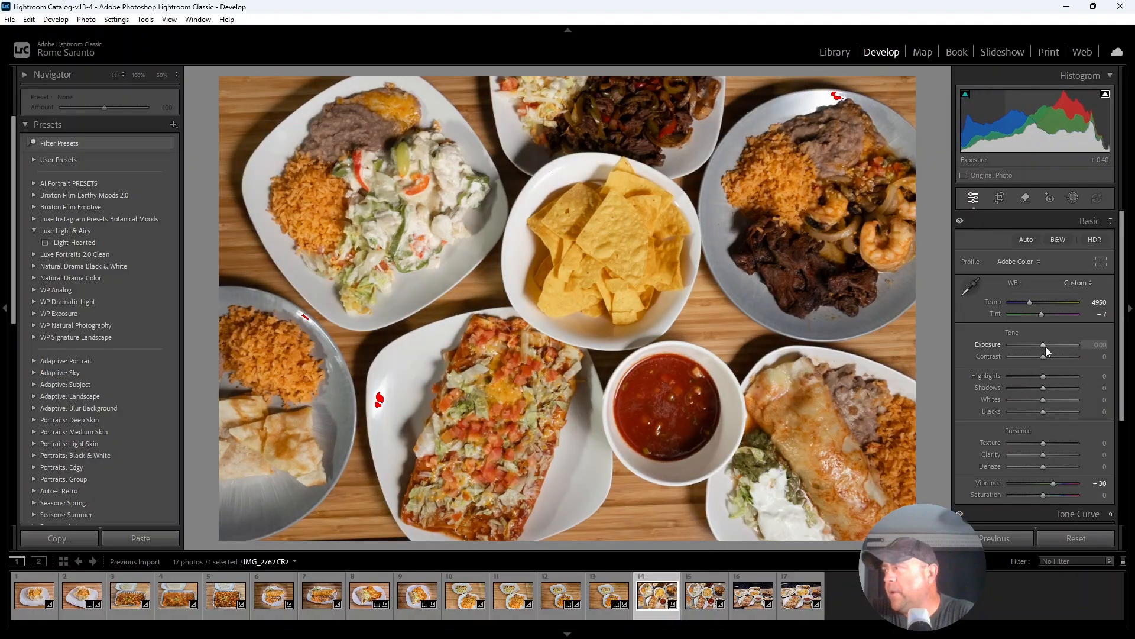
double_click(1053, 484)
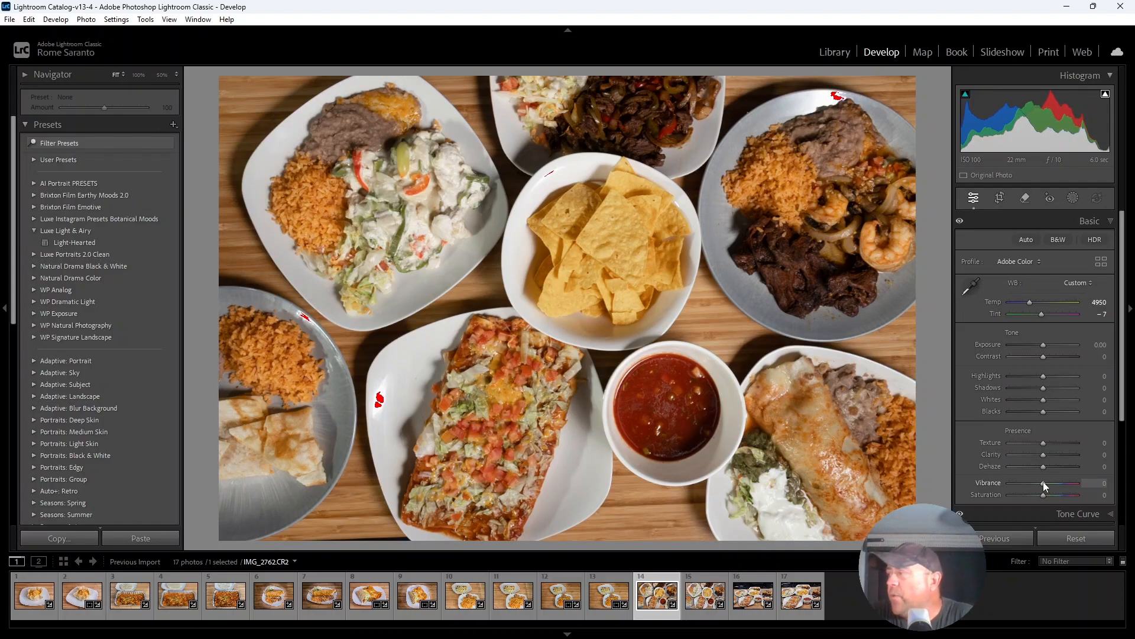
Rebuild the photo's tone and color with Vibrance +20, Shadows +70, Highlights −80 and Contrast +20.
left_click_drag(1044, 483, 1052, 482)
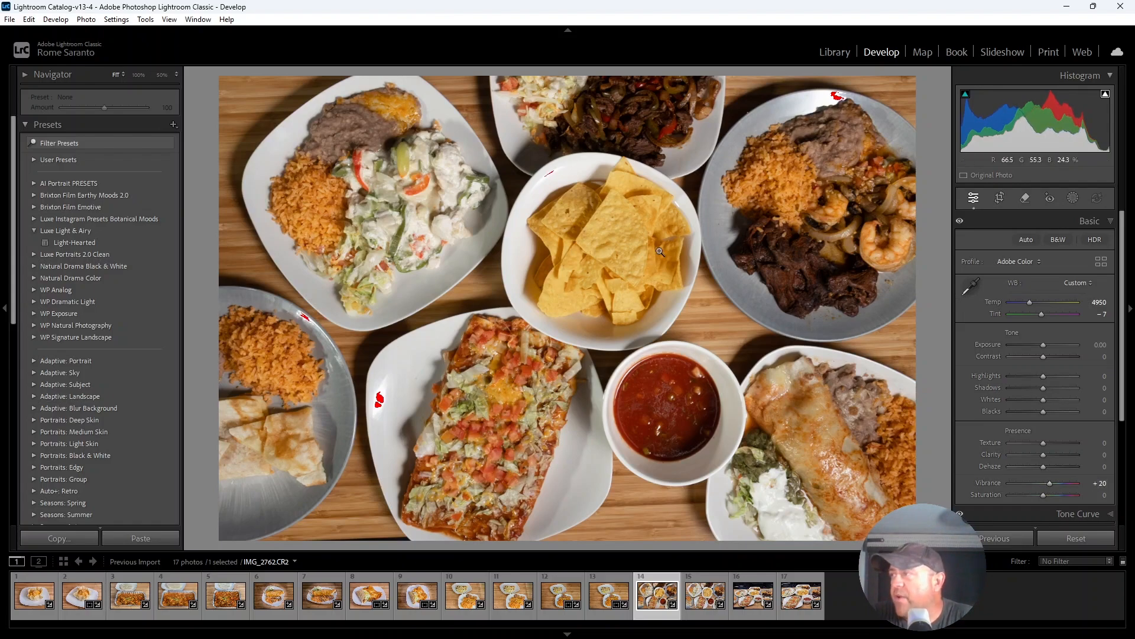
left_click_drag(1043, 388, 1065, 387)
scroll(1044, 390, "up", 1)
scroll(1044, 378, "down", 9)
scroll(1044, 381, "down", 7)
scroll(1043, 356, "up", 4)
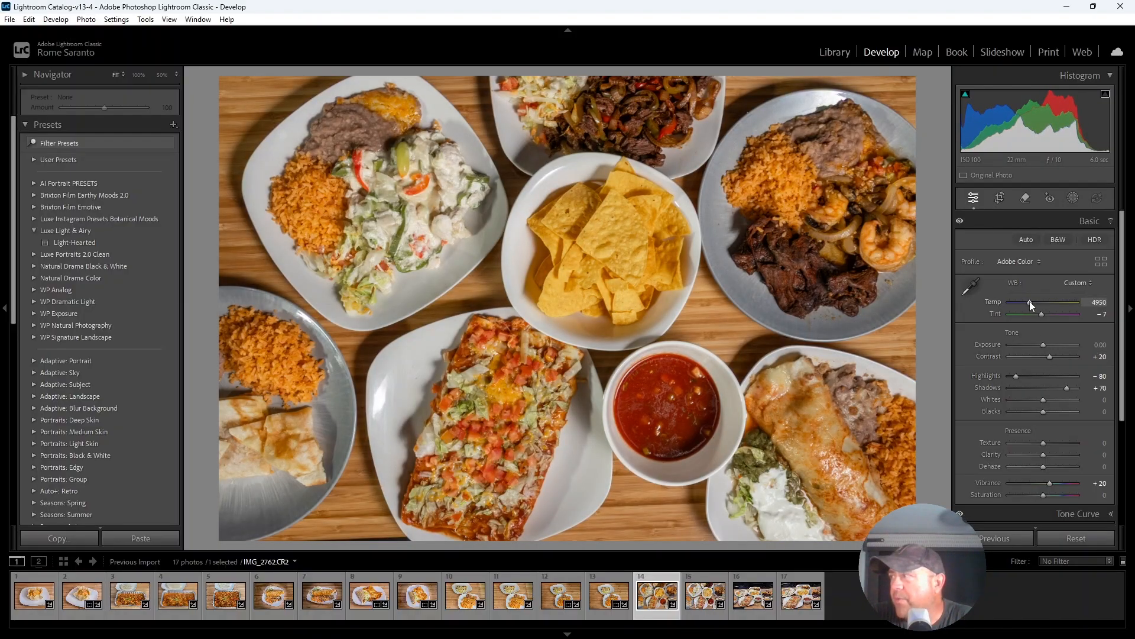
Fine-tune the photo's white balance by comparing Temp values between 4219 and 4969 and settling in between.
scroll(1030, 300, "down", 5)
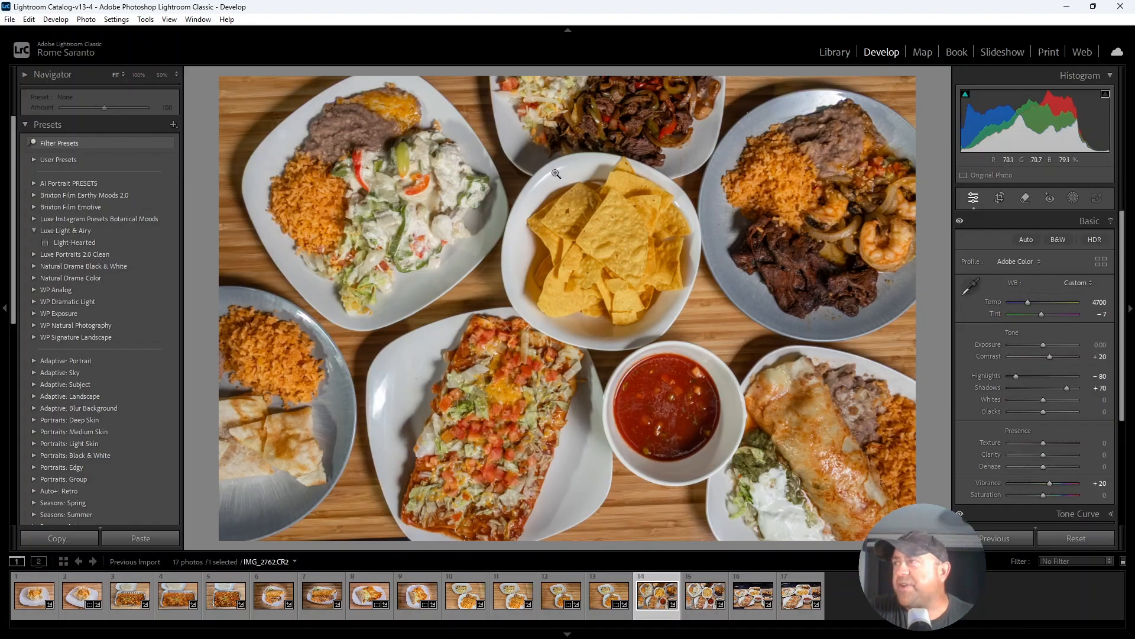
left_click(1028, 302)
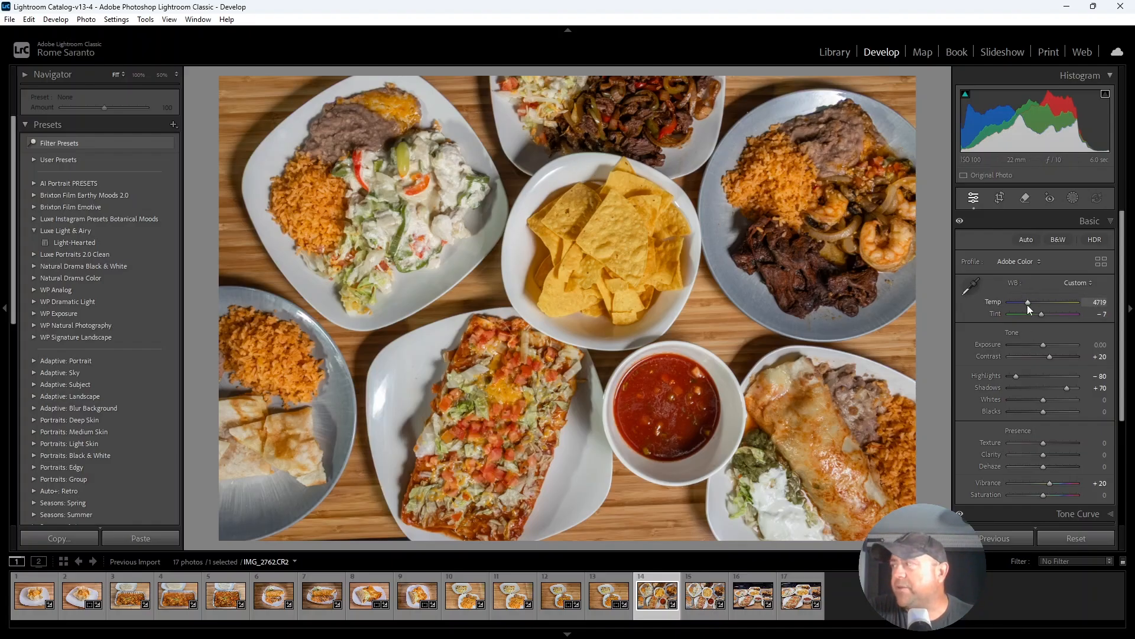
key("Down")
key("Down")
key("Down")
key("Down")
key("Down")
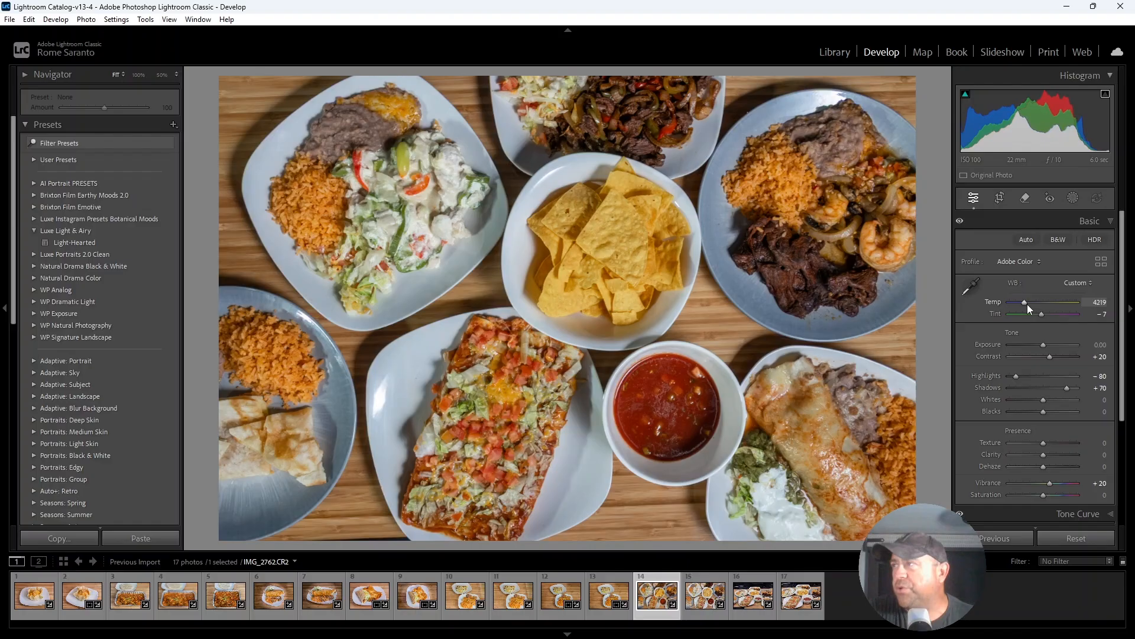
key("Down")
key("Down")
key("Down")
key("Down")
key("Down")
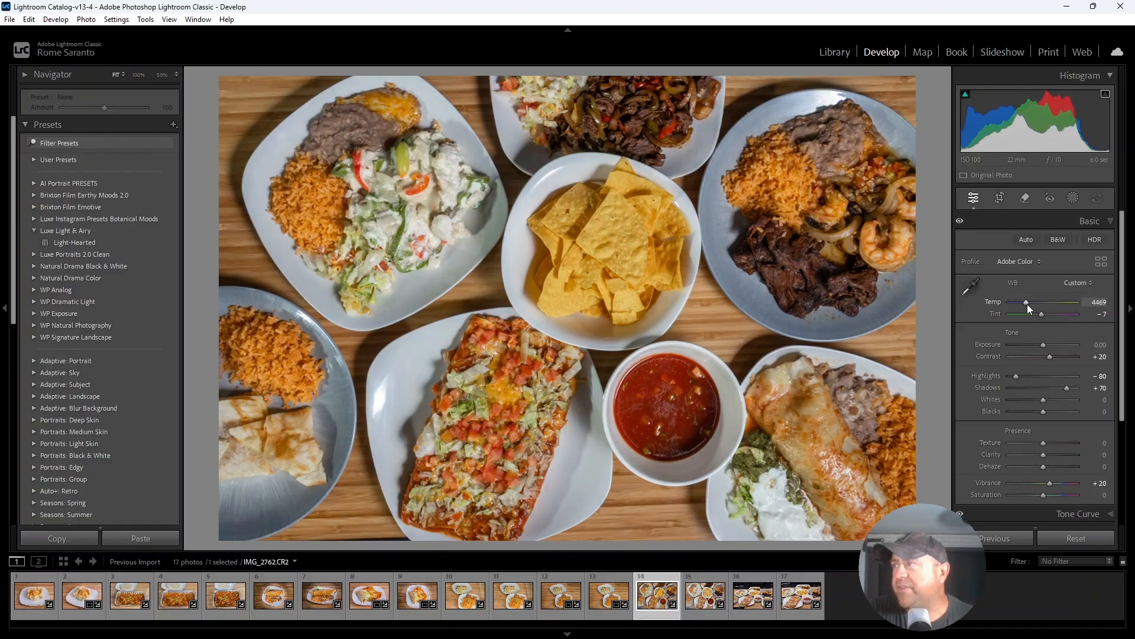
key("Up")
key("Up")
key("Up")
key("Up")
key("Up")
key("Up")
key("Up")
key("Up")
key("Up")
key("Up")
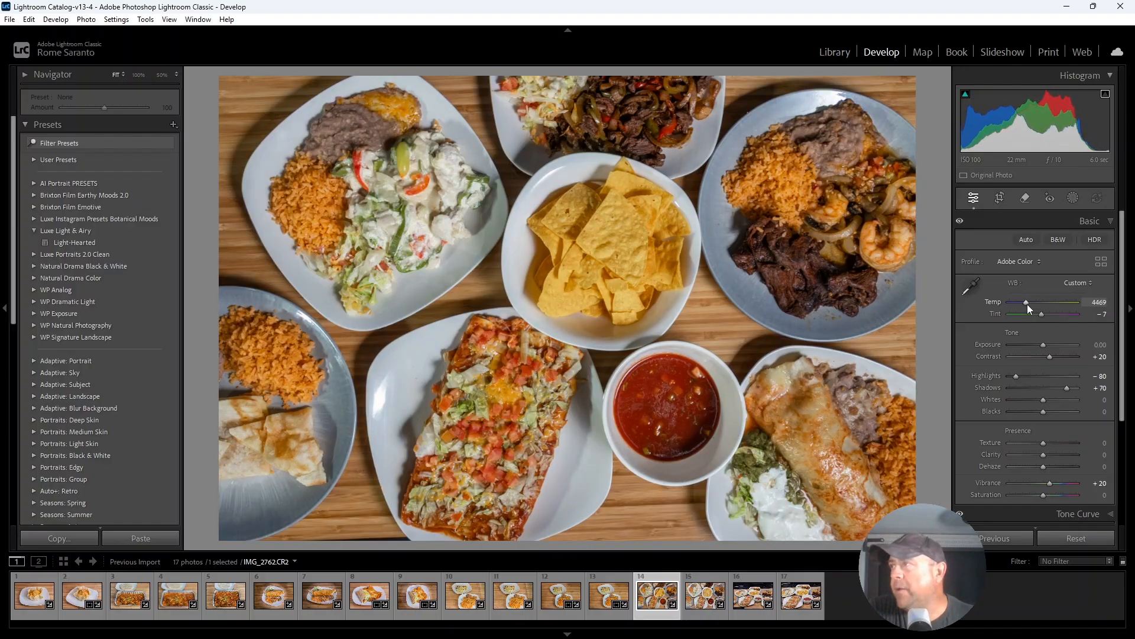
key("Up")
key("Up")
key("Up")
key("Up")
key("Up")
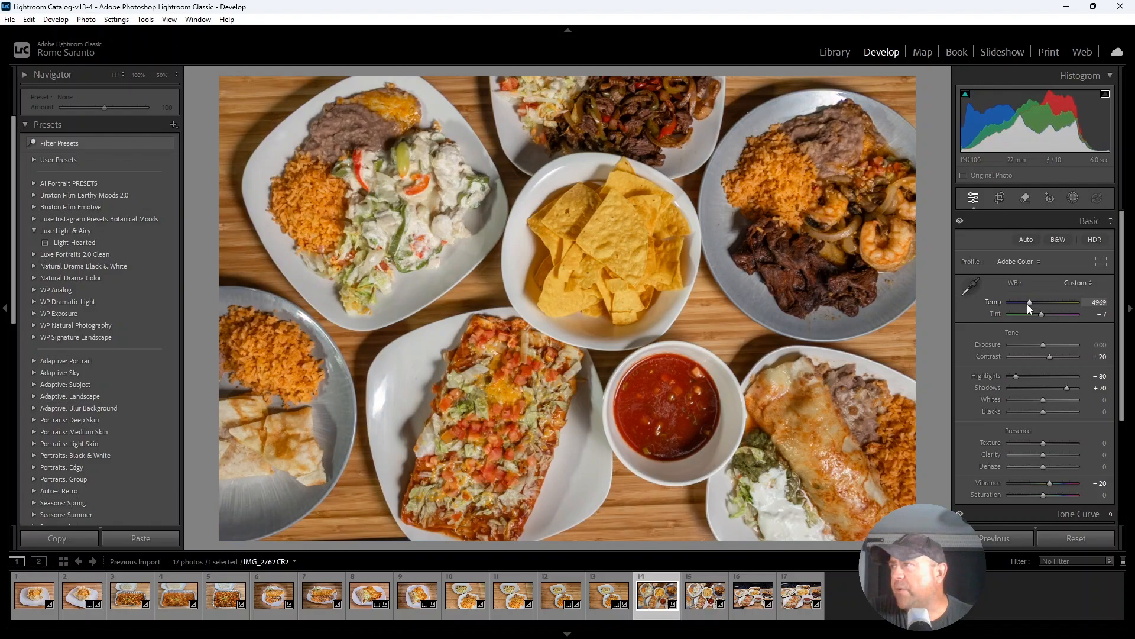
key("Down")
key("Down")
key("Down")
key("Down")
key("Down")
left_click(1032, 220)
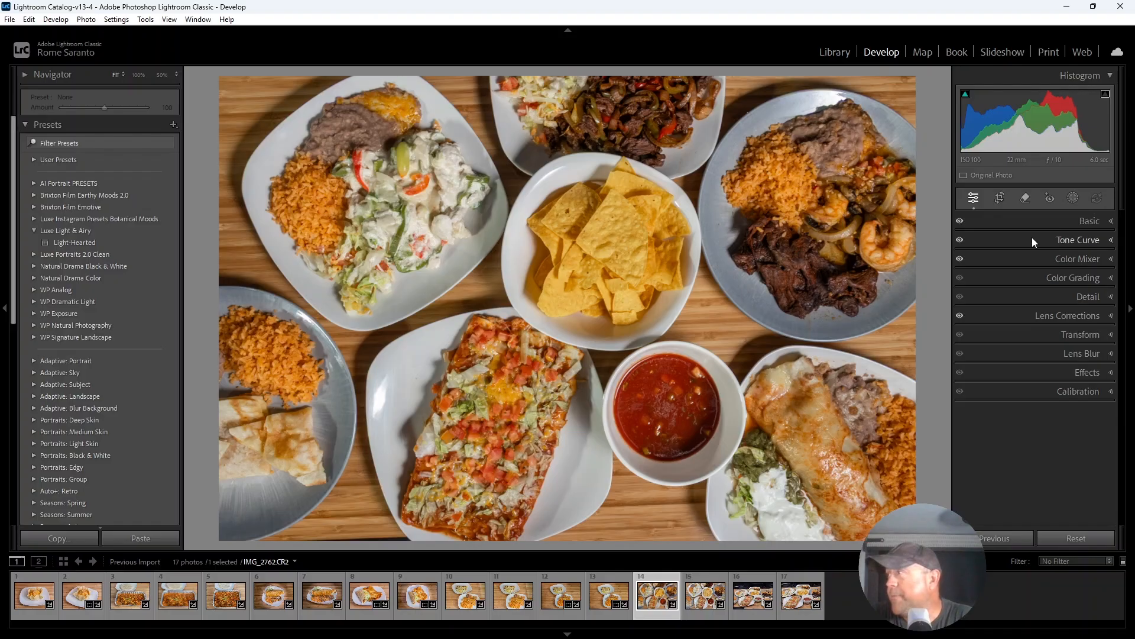
left_click(1032, 239)
left_click(1032, 239)
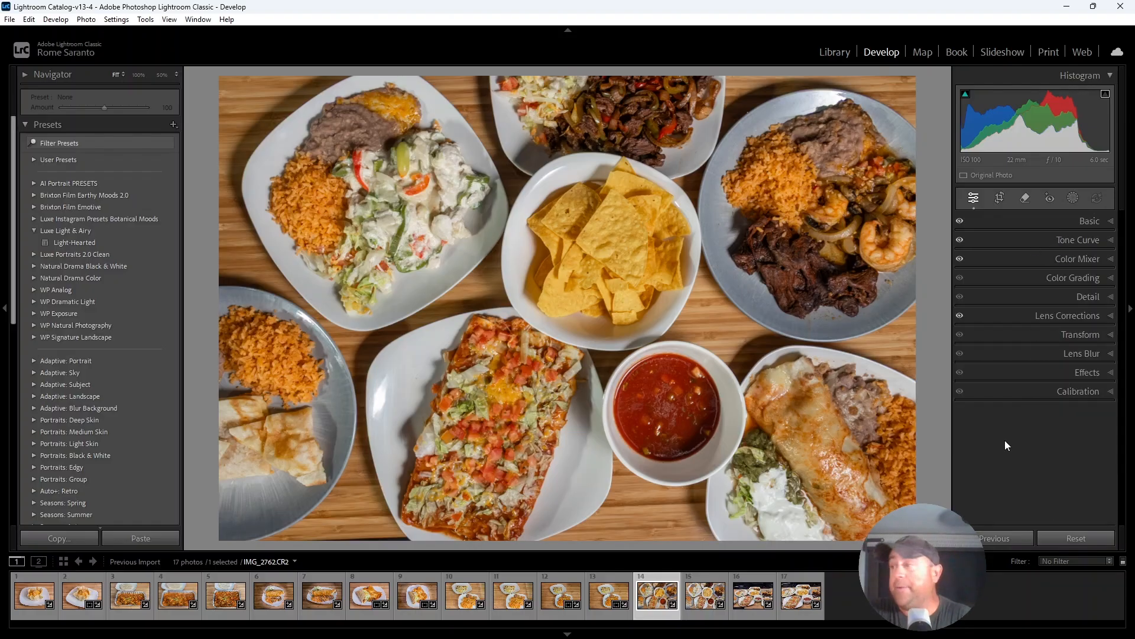
Open IMG_2763 and set its white balance by sampling the white bowl holding the chips.
left_click(705, 586)
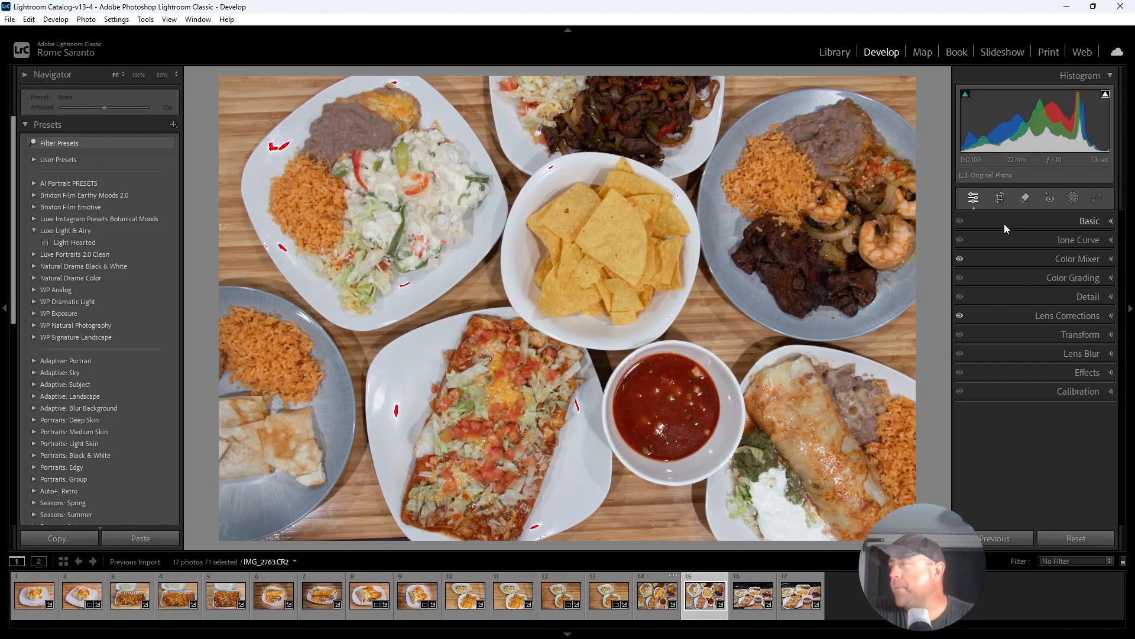
left_click(1004, 227)
left_click(973, 289)
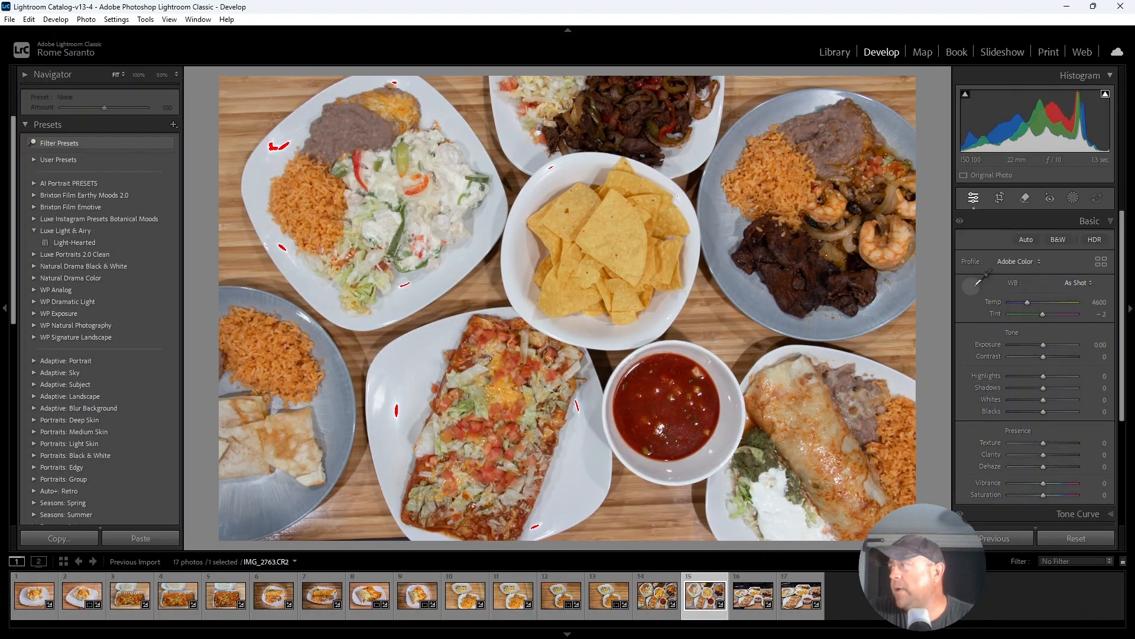
left_click(544, 186)
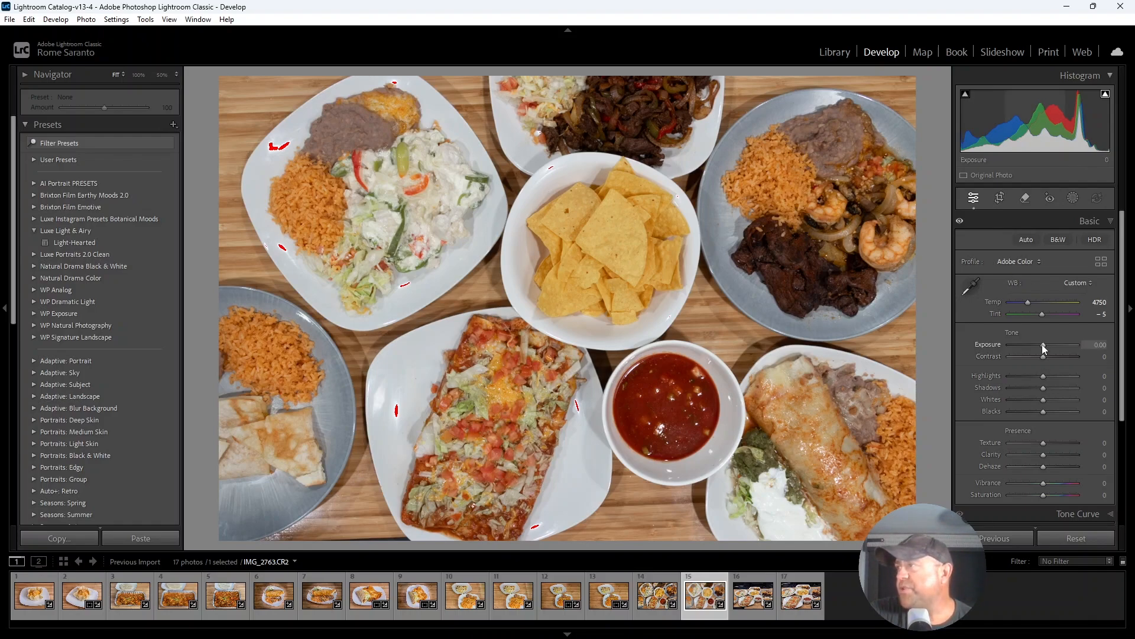
Set the photo's Highlights to −100, Shadows to +100 and Contrast to +30.
left_click_drag(1039, 377, 1080, 392)
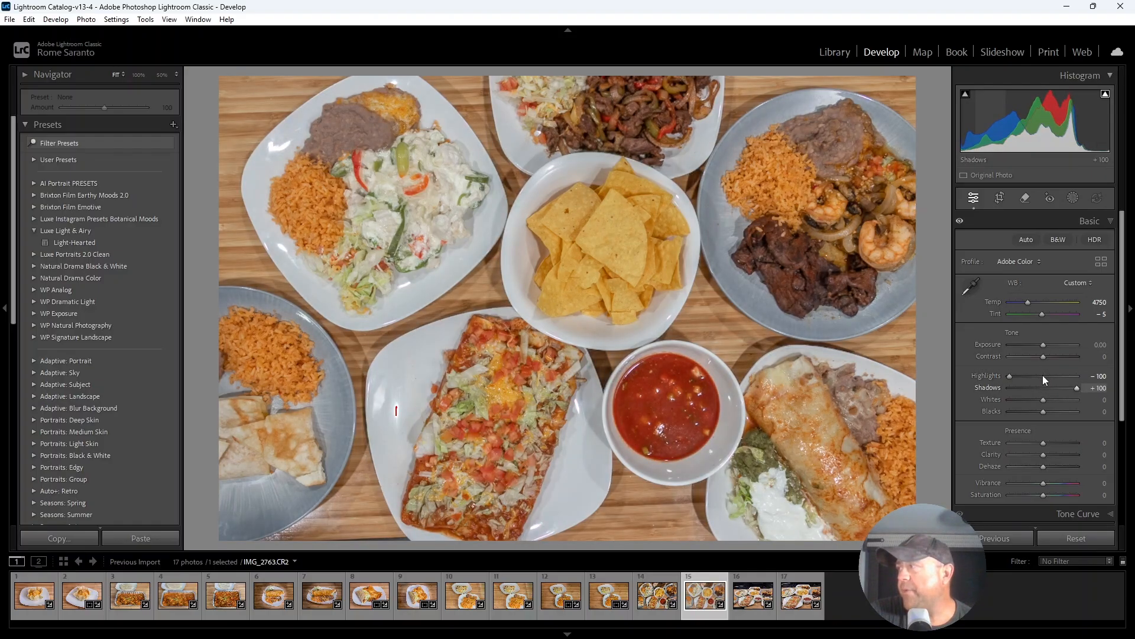
key("Up")
key("Up")
key("Up")
key("Up")
key("Up")
key("Up")
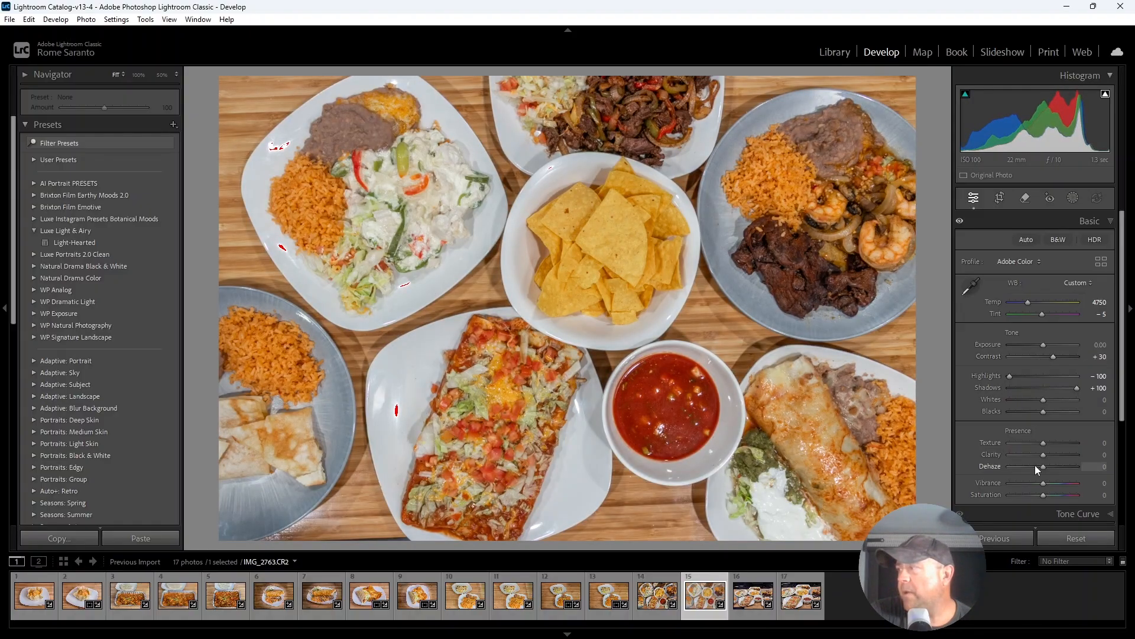
Raise the photo's Clarity to +20 and Vibrance to +15.
key("Up")
key("Up")
key("Up")
key("Up")
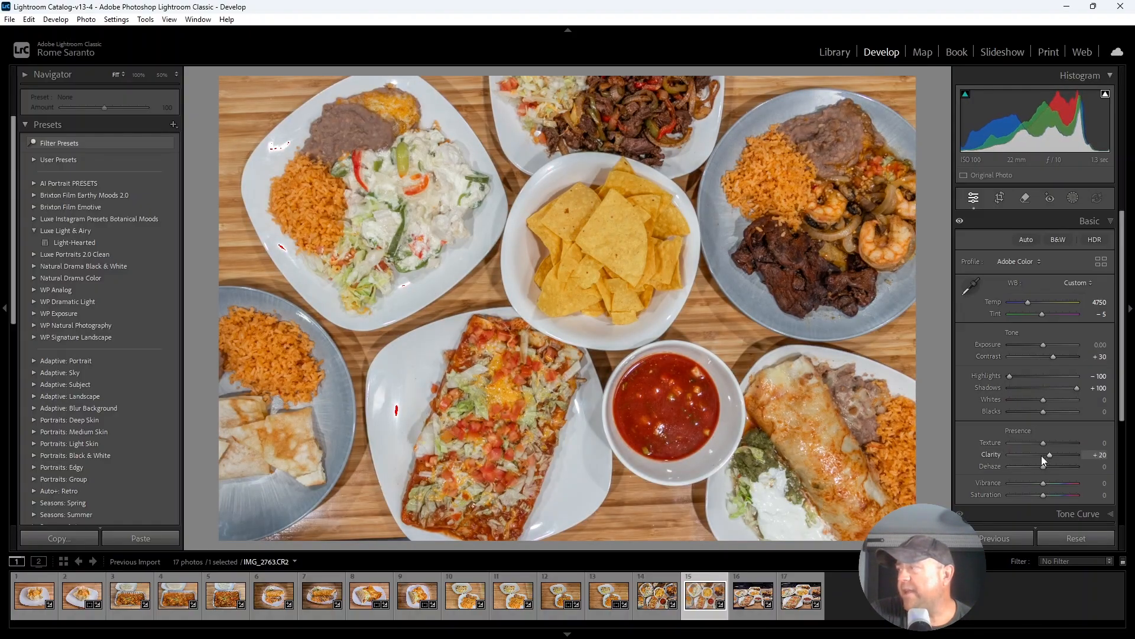
key("Up")
key("Up")
key("Up")
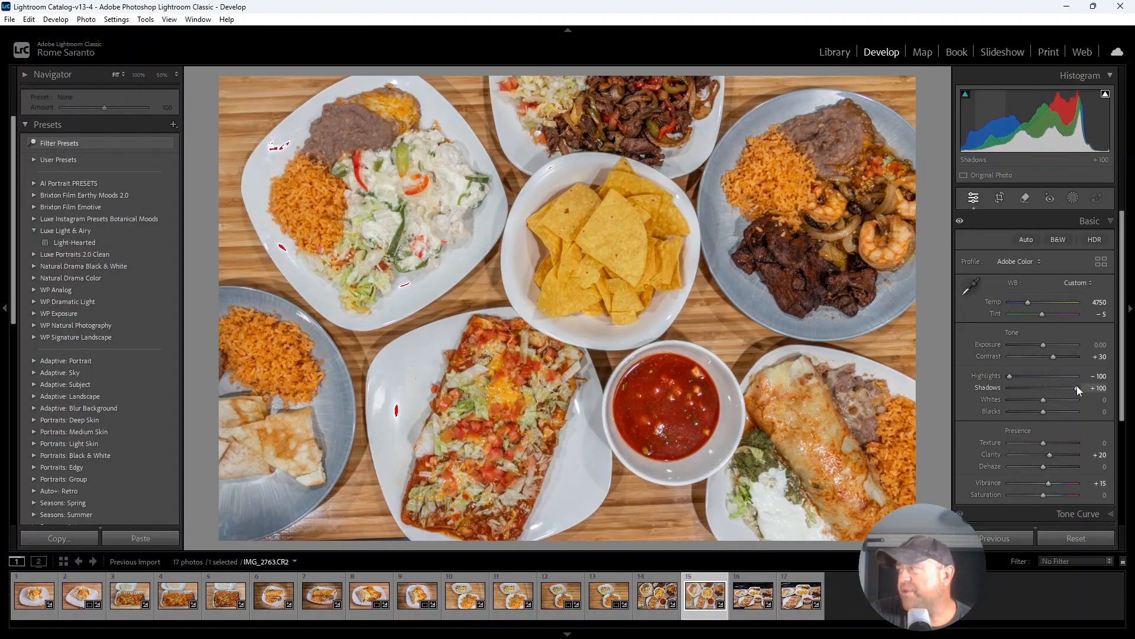
Reduce the photo's Shadows to +80 and lower its Exposure to −0.30.
key("Down")
key("Down")
key("Down")
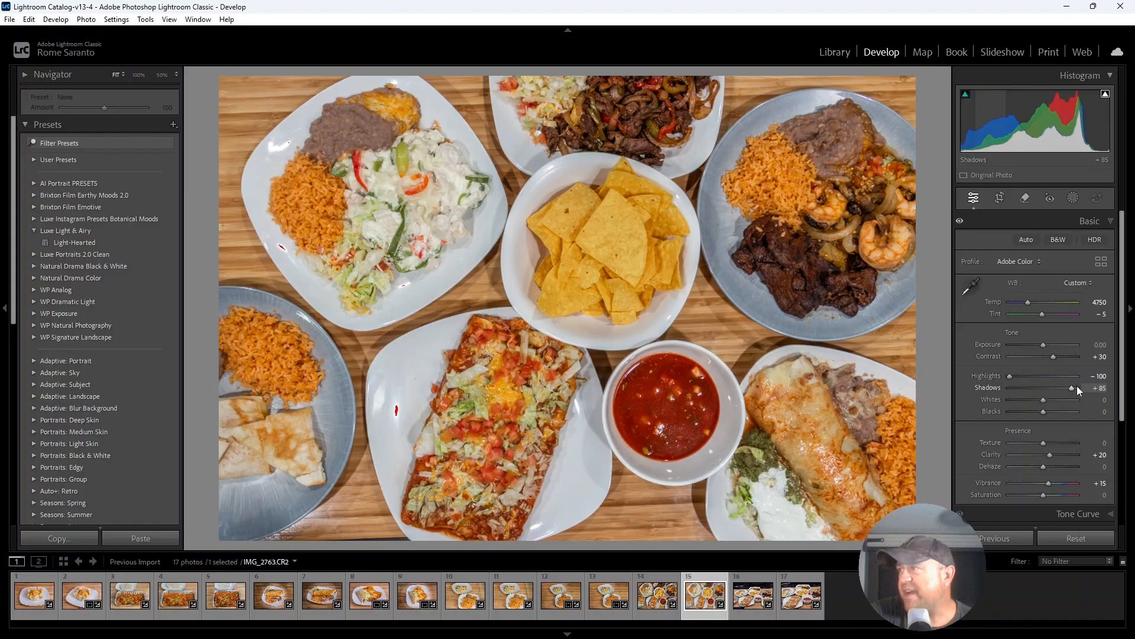
key("Down")
key("Down")
left_click(1040, 224)
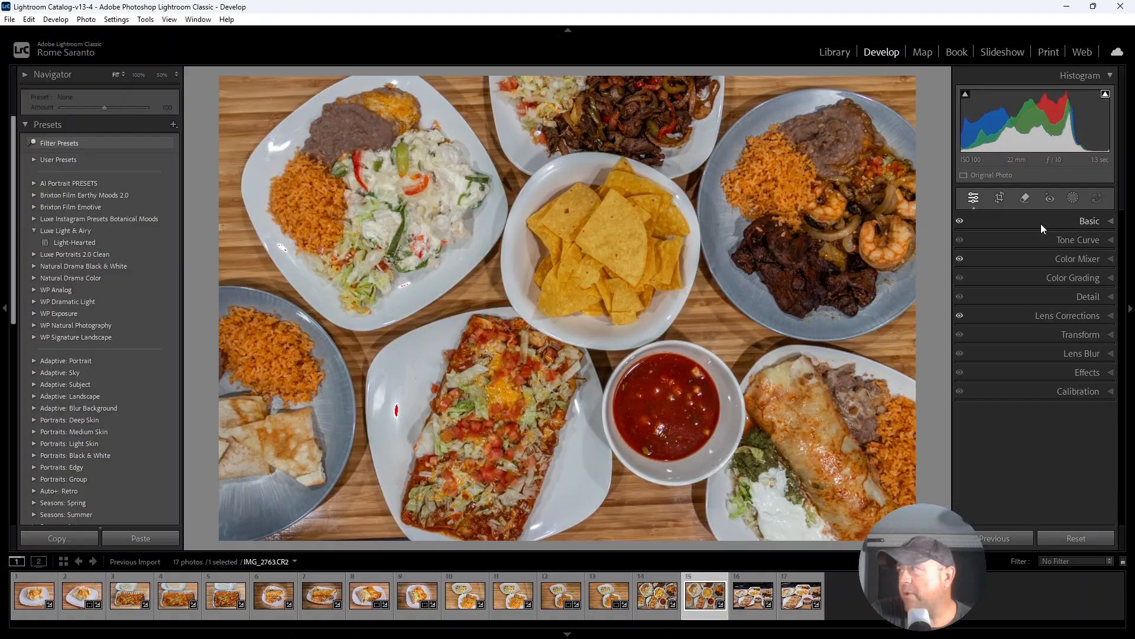
Raise the middle of the tone curve slightly and move its black point to Input 16, Output 0.
left_click(1041, 238)
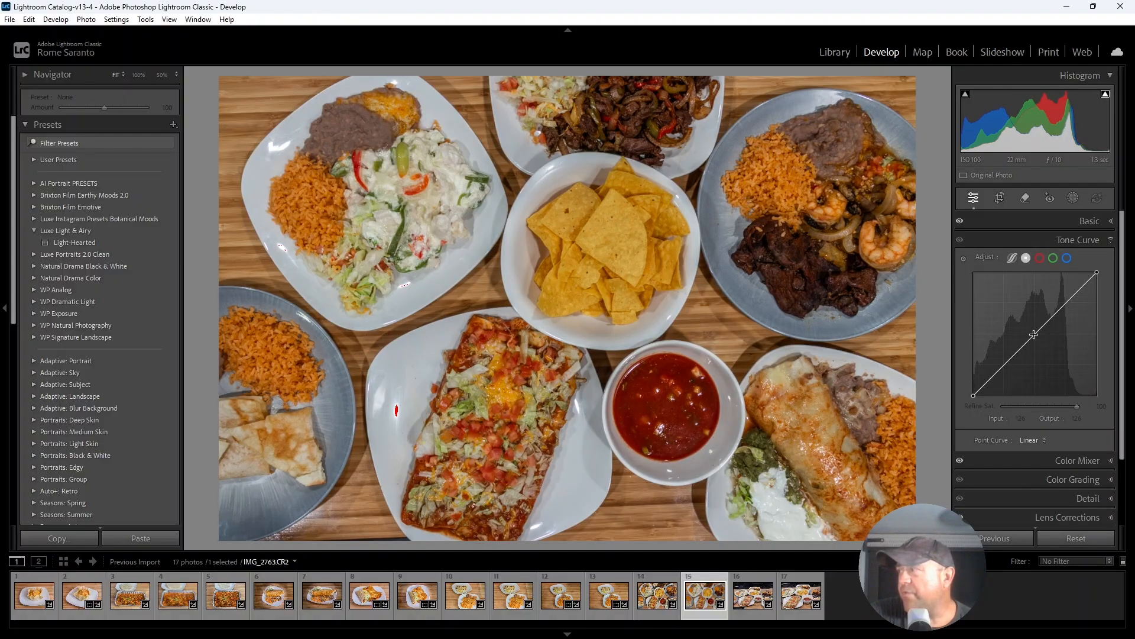
left_click_drag(1034, 334, 1030, 327)
left_click(974, 394)
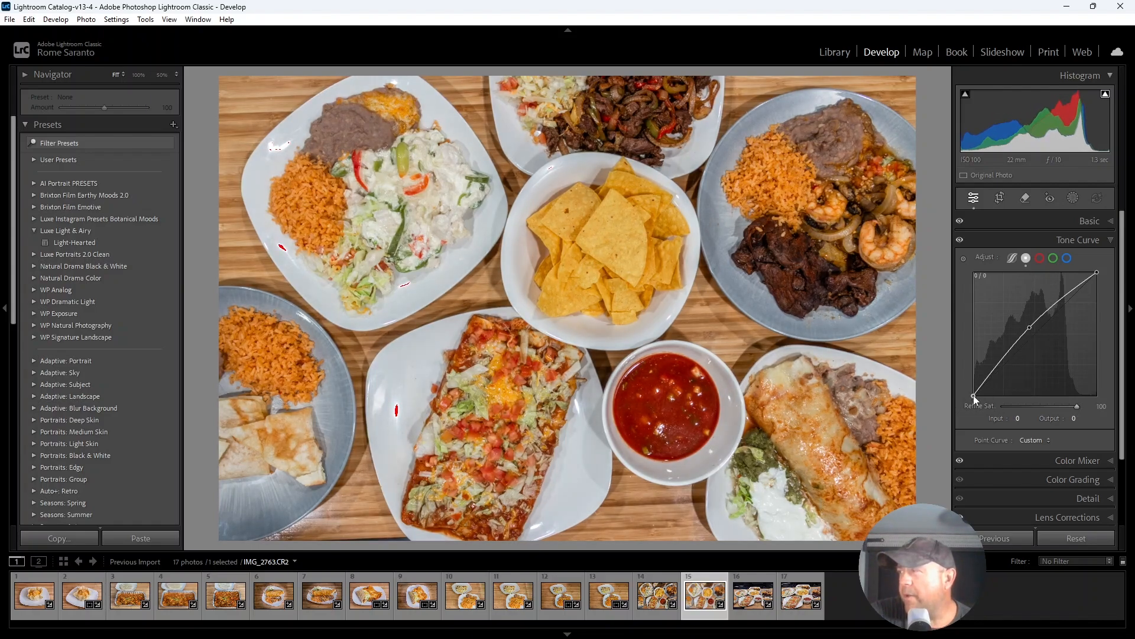
left_click_drag(975, 398, 981, 403)
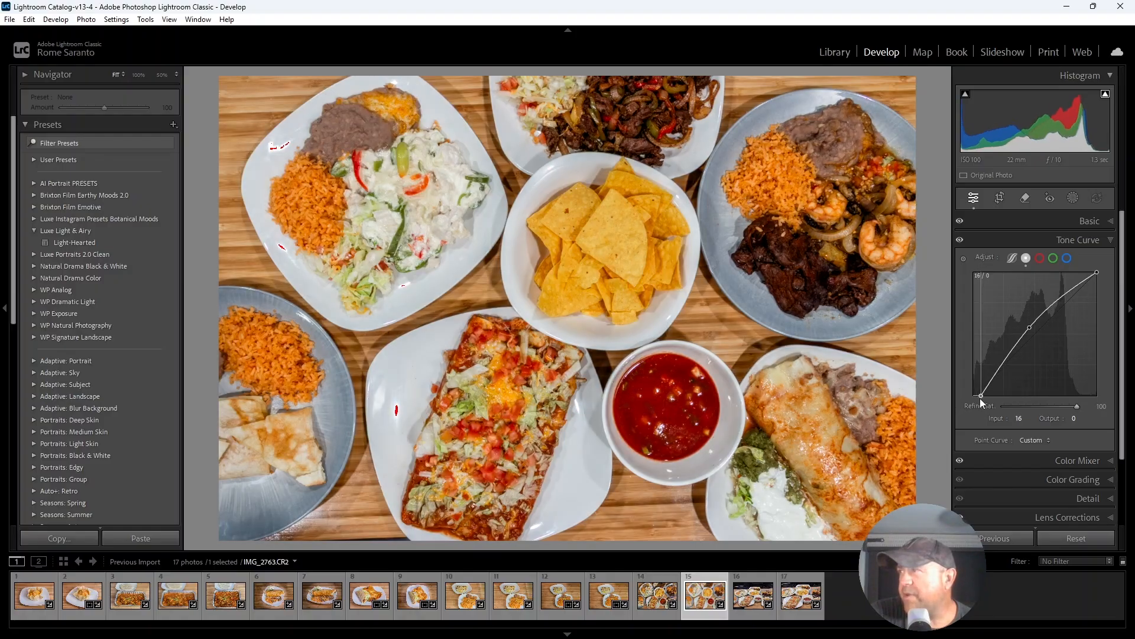
left_click(1044, 241)
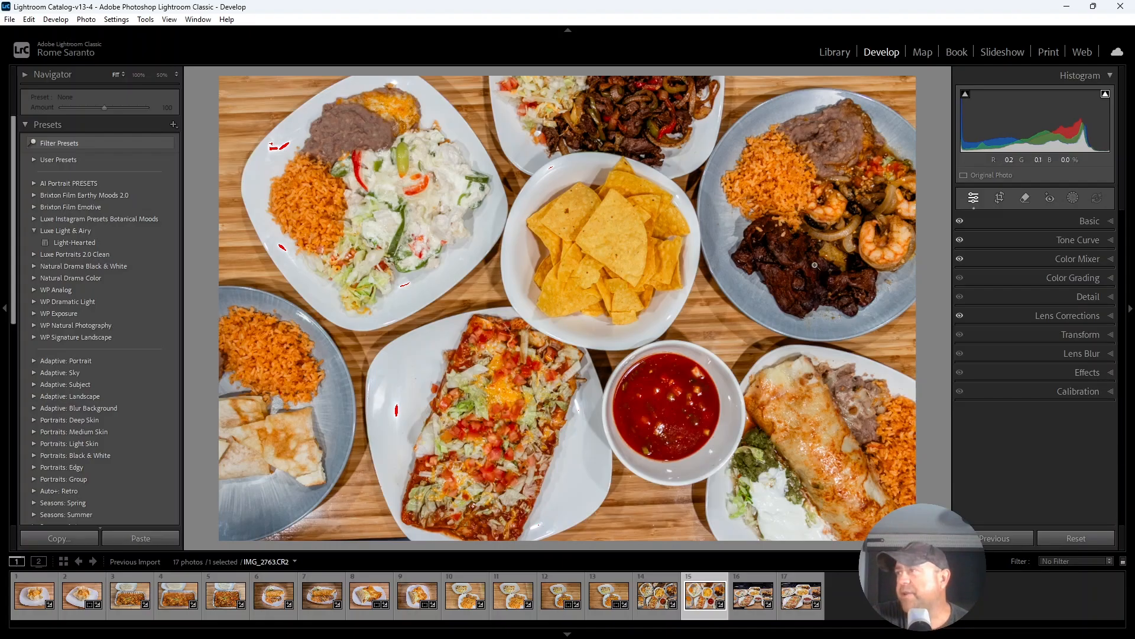
Soften the blacks by moving the tone curve's black point to Input 5, Output 0.
left_click(1018, 221)
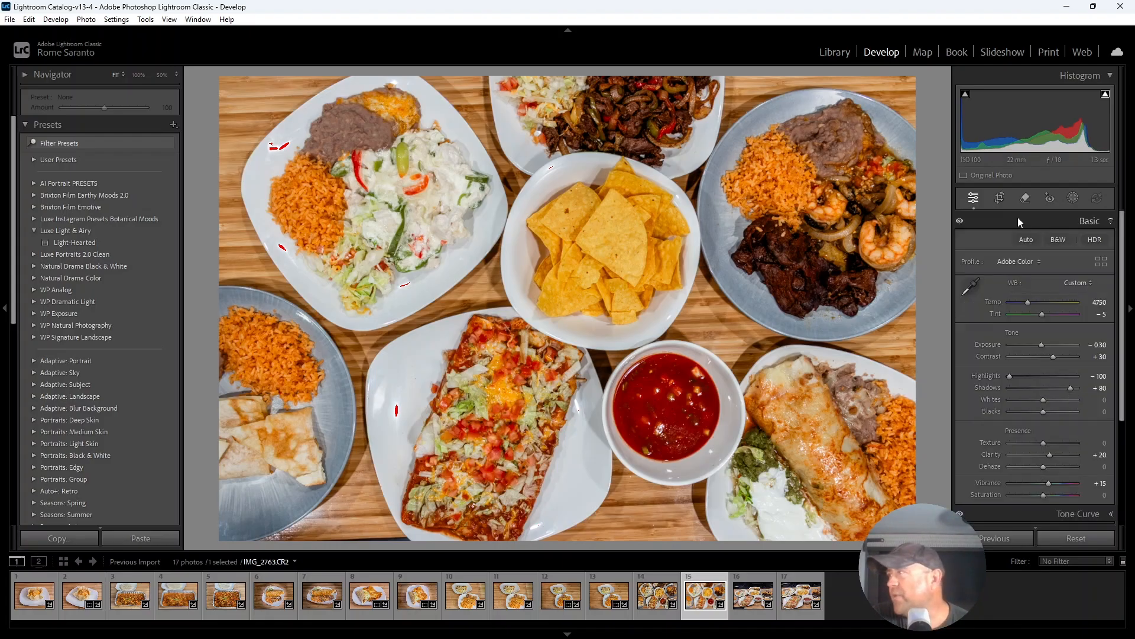
left_click(1017, 219)
left_click(1018, 236)
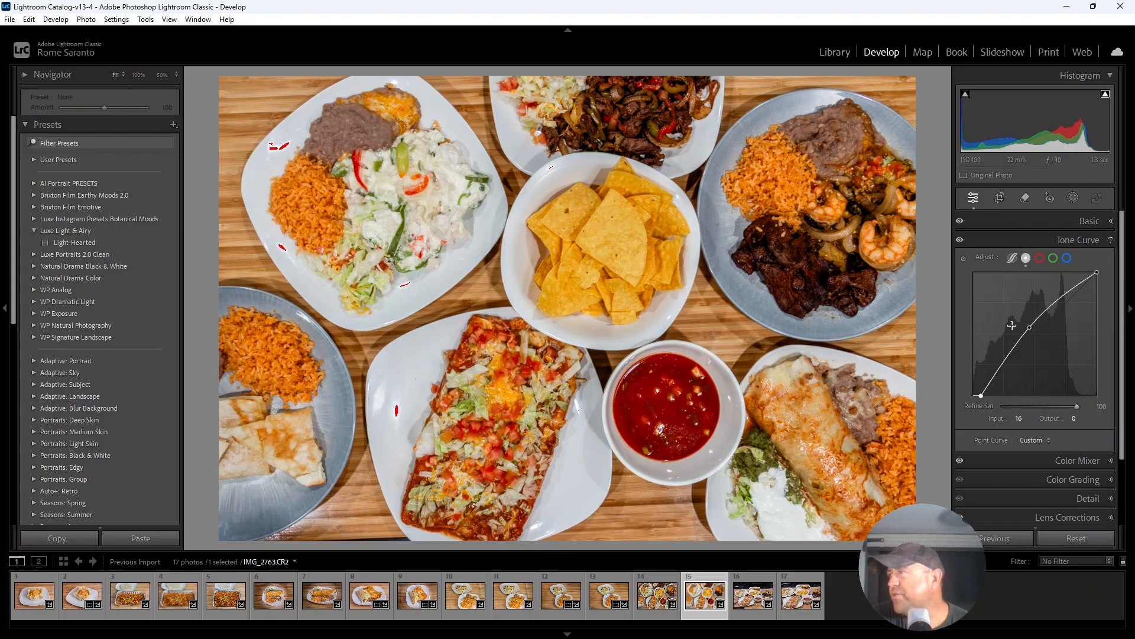
left_click_drag(975, 395, 977, 402)
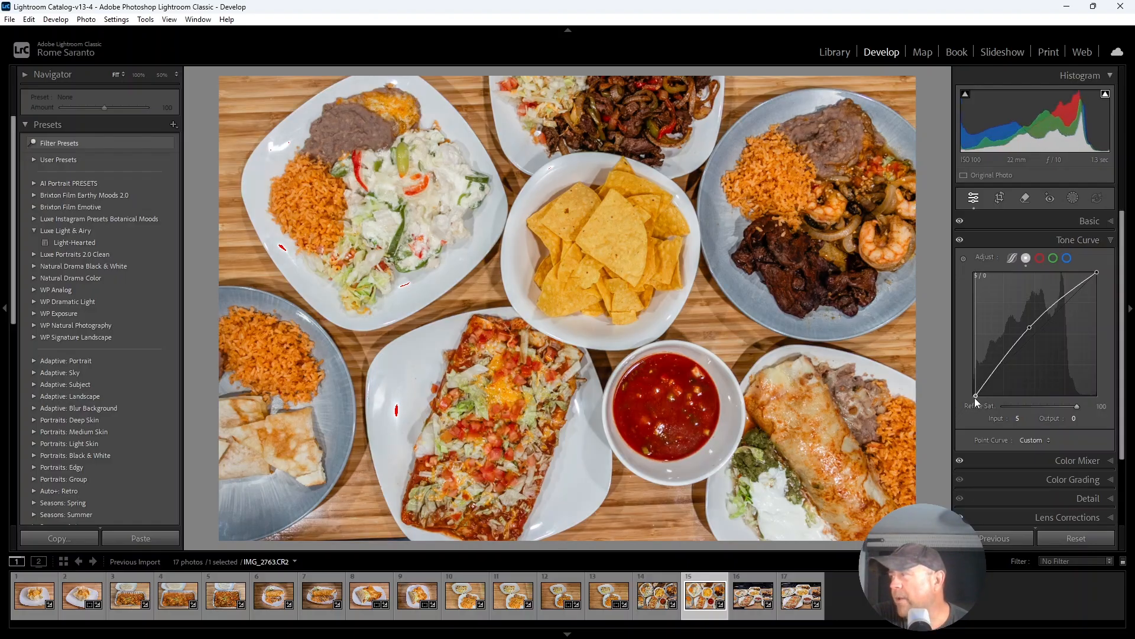
left_click(1048, 236)
Lower the photo's Clarity to −20.
left_click(1048, 221)
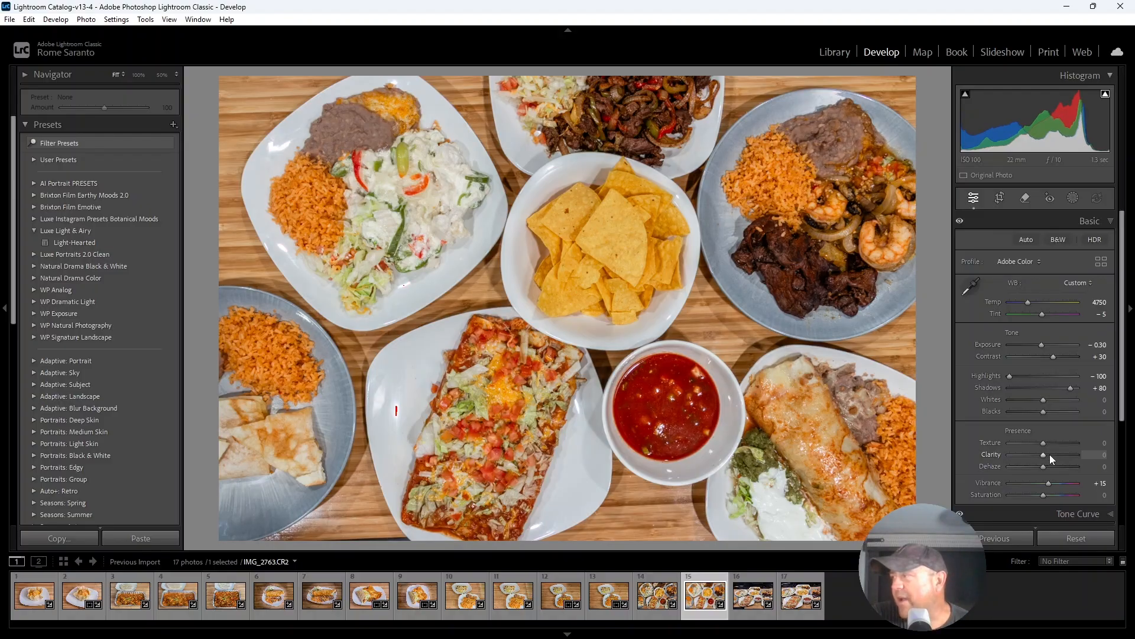
scroll(1049, 455, "down", 4)
scroll(1050, 458, "down", 2)
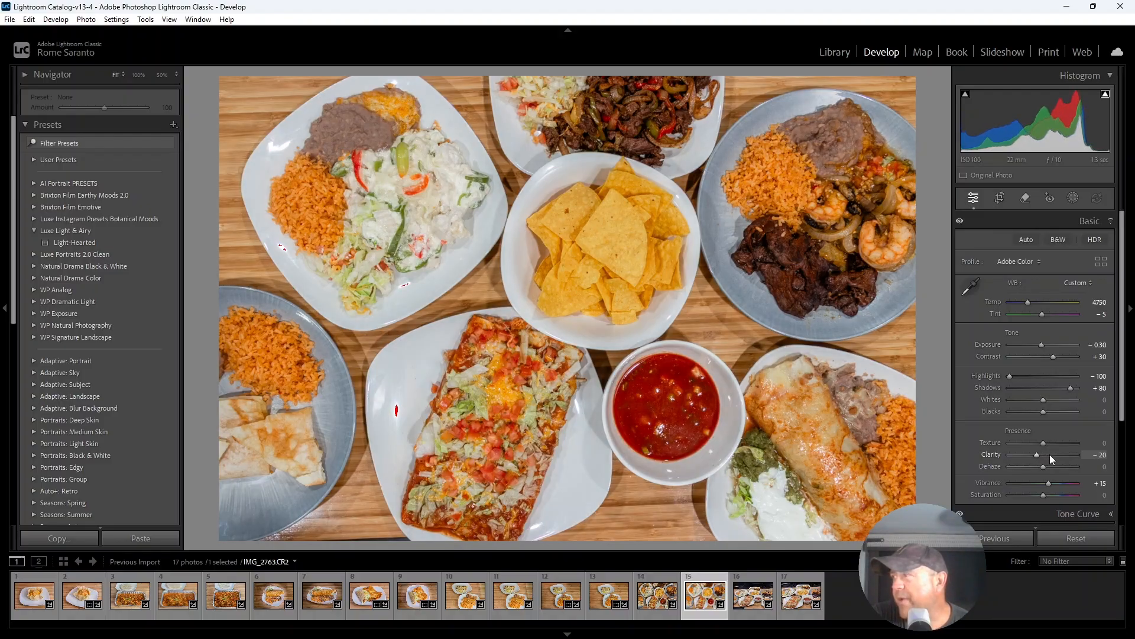
scroll(1049, 454, "up", 1)
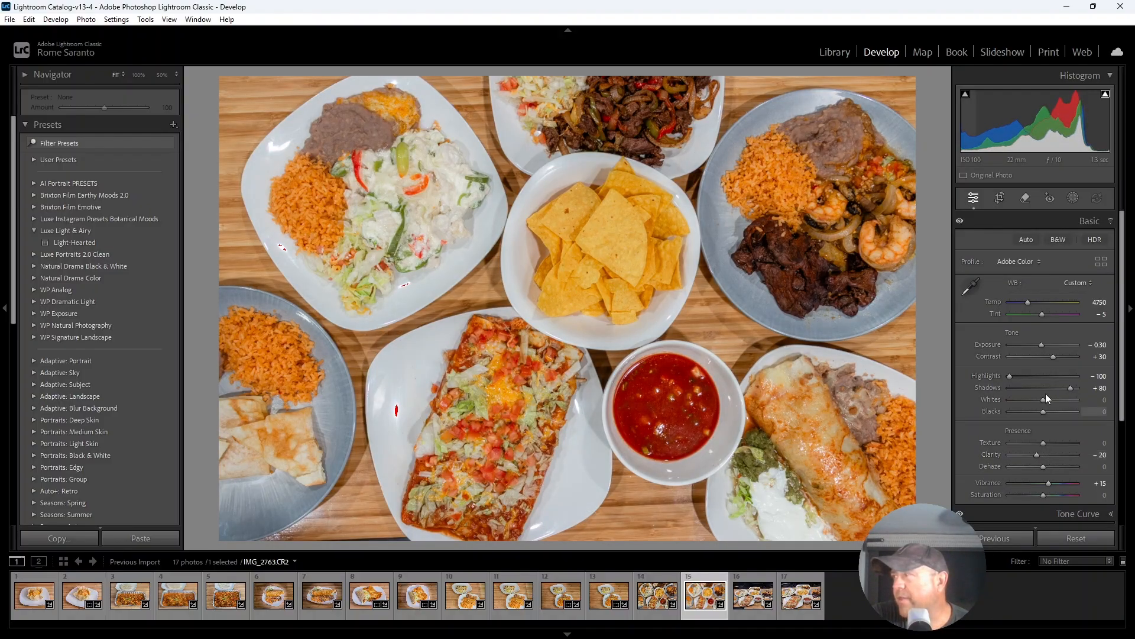
Fine-tune the photo's Exposure, trying values around −0.36.
scroll(1042, 345, "up", 2)
scroll(1041, 346, "down", 10)
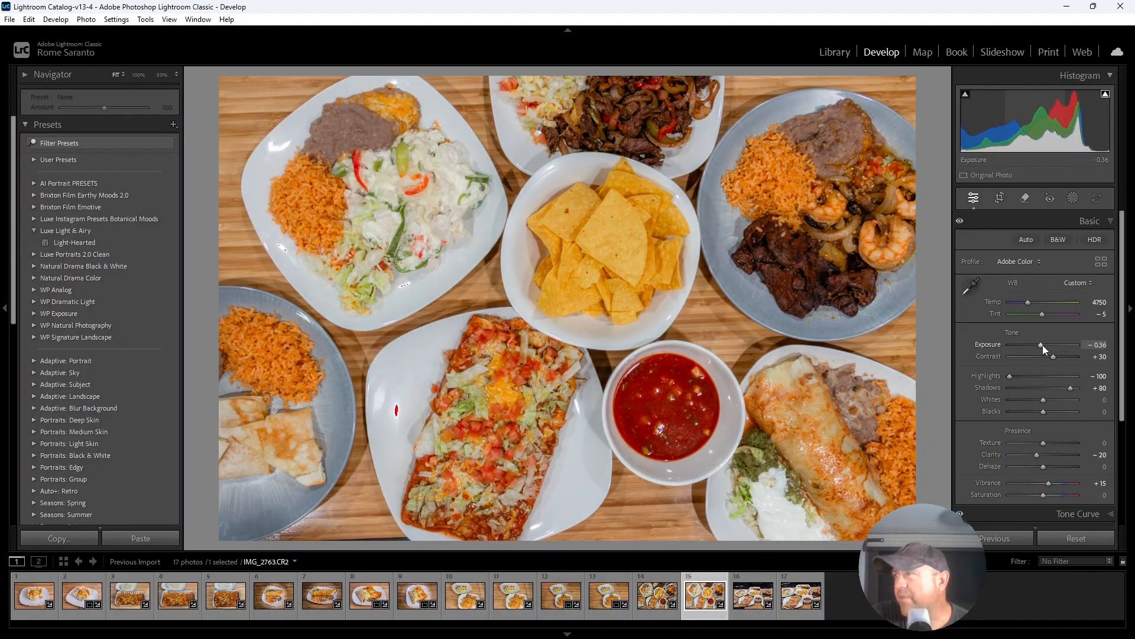
scroll(1042, 345, "up", 5)
left_click(1034, 224)
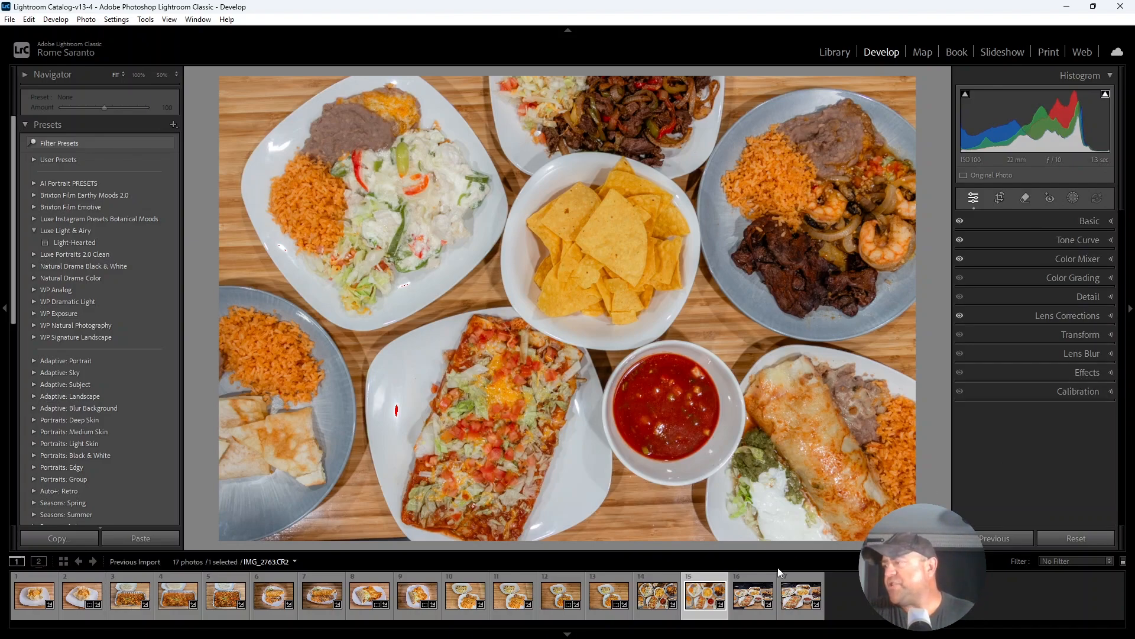
Synchronize the develop settings of IMG_2763 to IMG_2766 and IMG_2767 with the Default subset, leaving masking out.
left_click(757, 582)
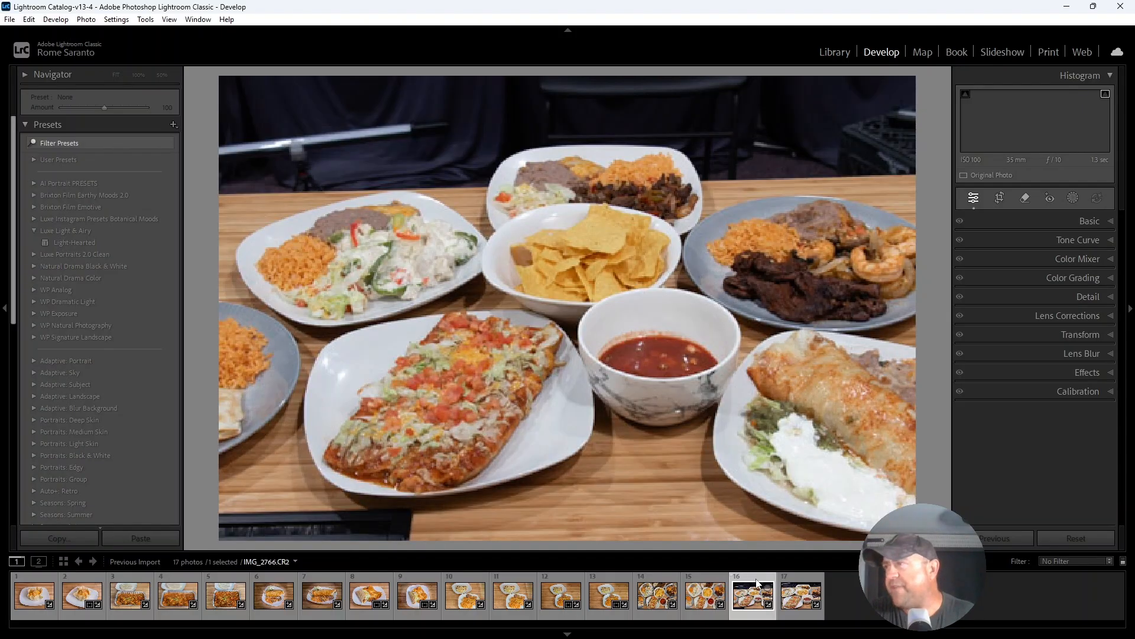
left_click(704, 583)
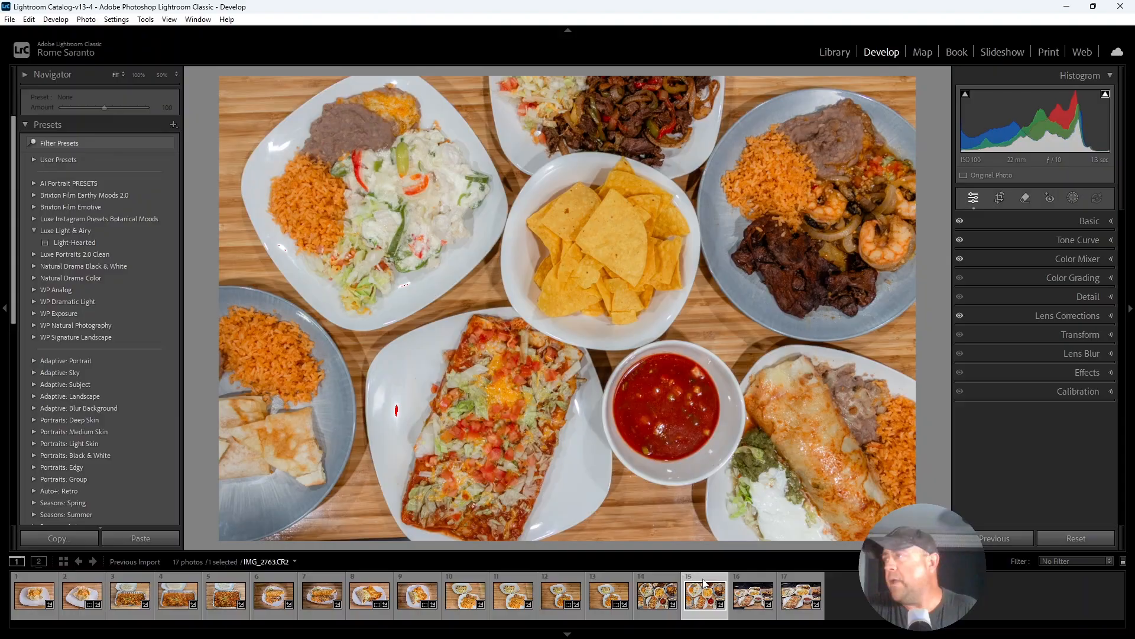
left_click(762, 584, "ctrl")
left_click(799, 584, "ctrl")
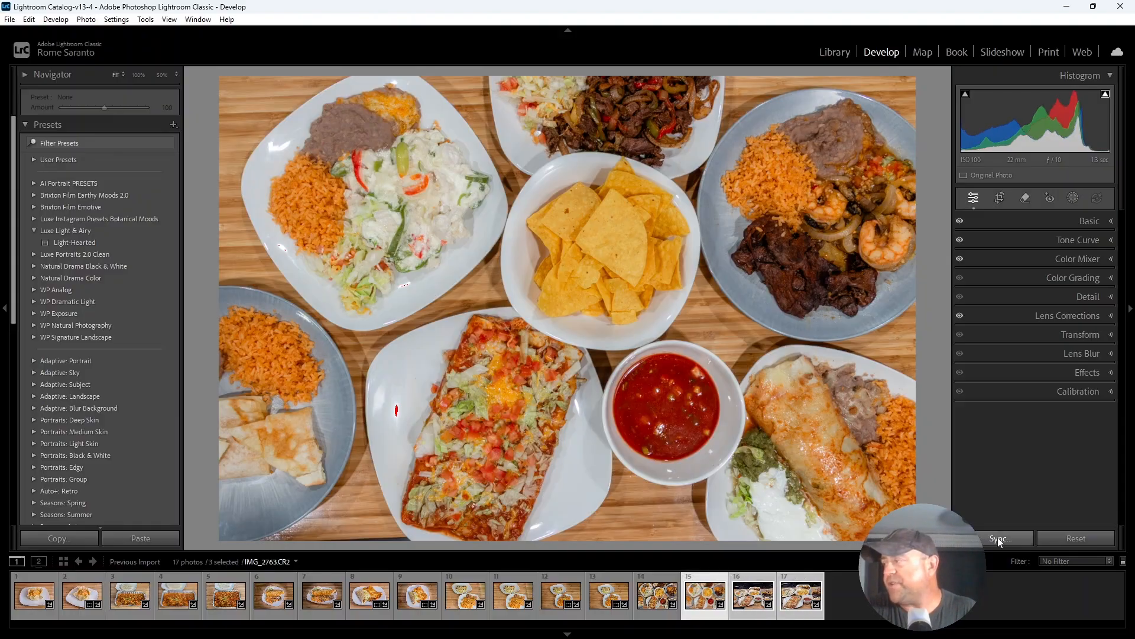
left_click(1000, 540)
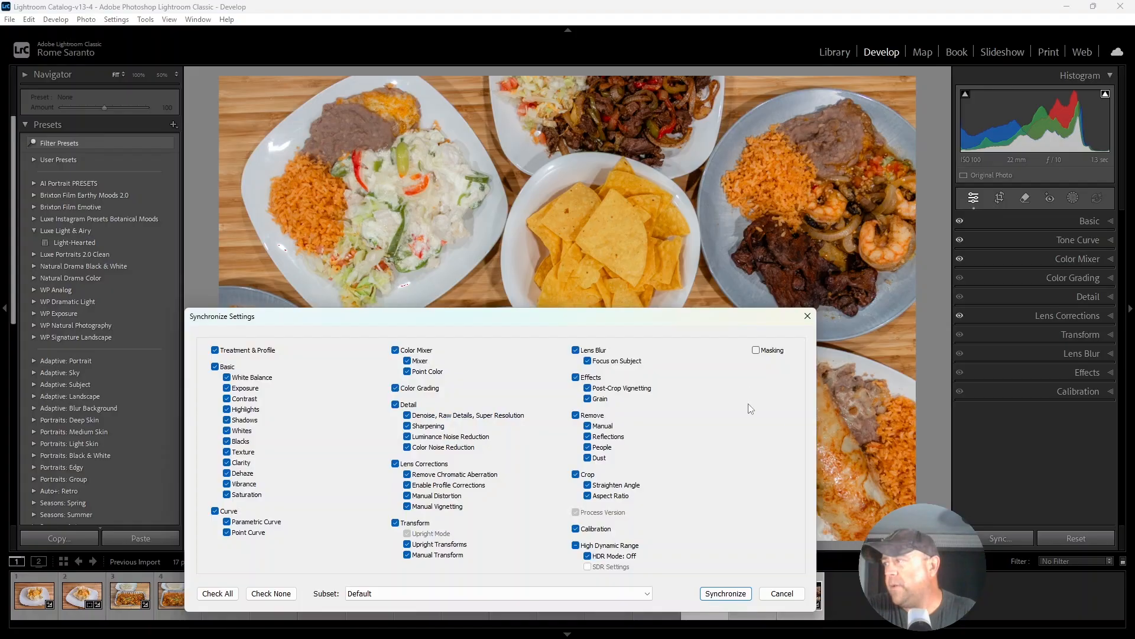
left_click(726, 594)
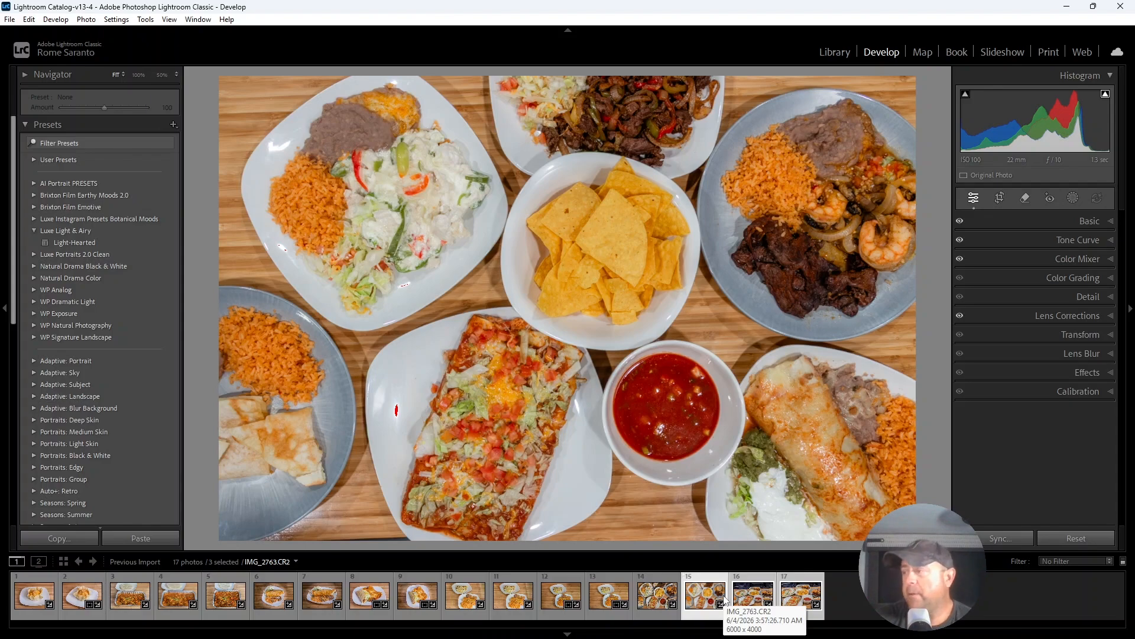
Darken the curtain background behind the plates in IMG_2766 with a linear gradient mask from the photo's top edge at Exposure −2.40.
left_click(750, 584)
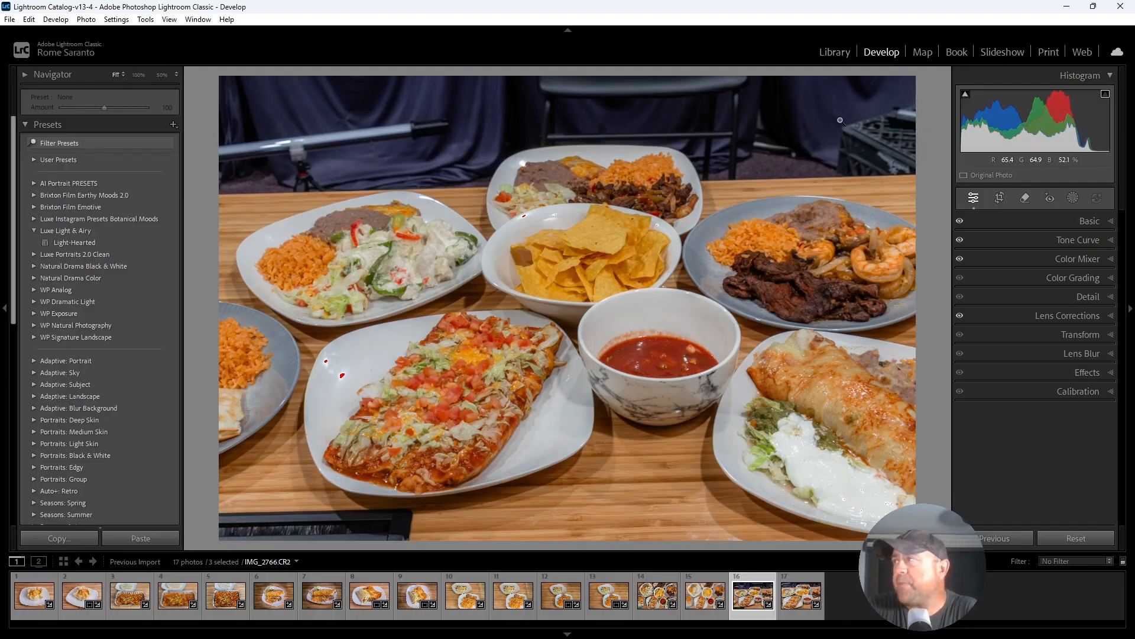
key("ctrl+d")
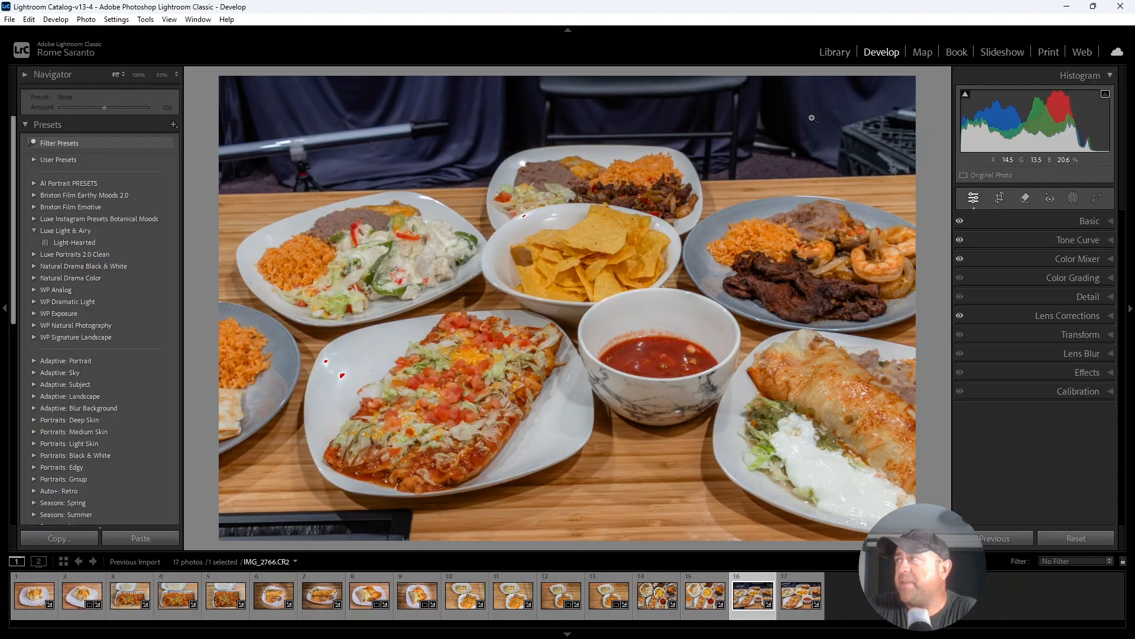
left_click(1072, 198)
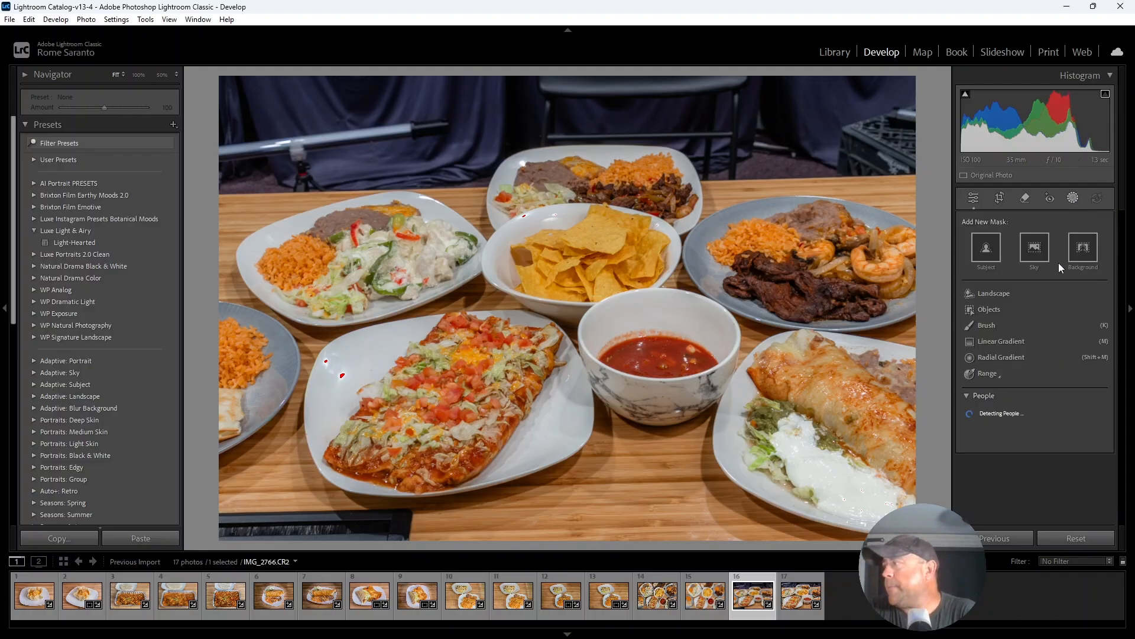
left_click(996, 345)
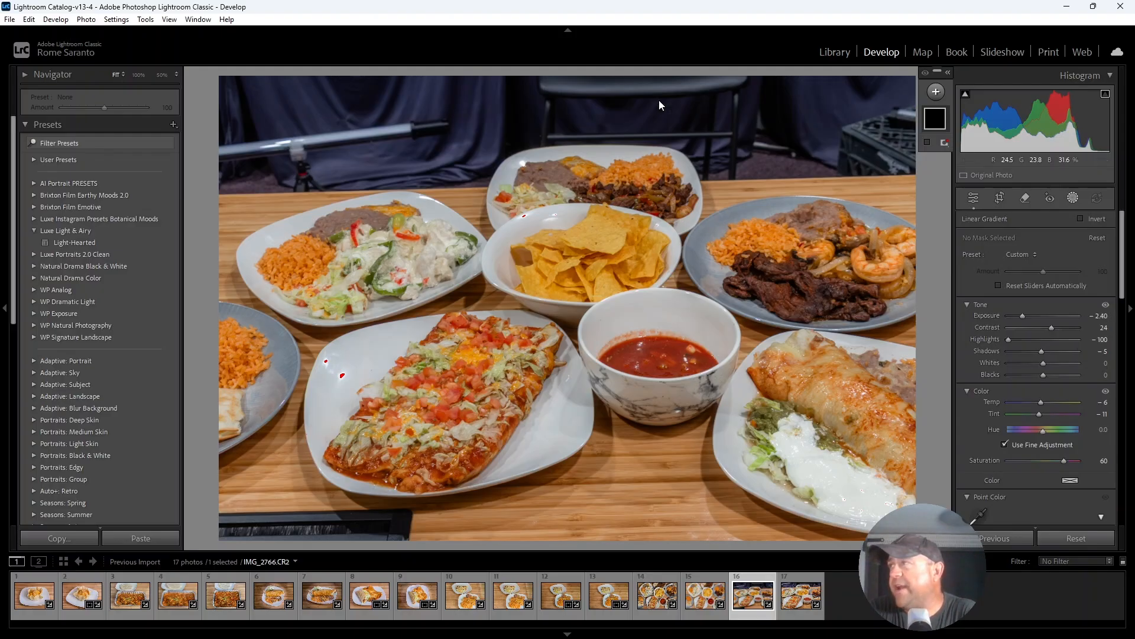
left_click_drag(599, 99, 596, 235)
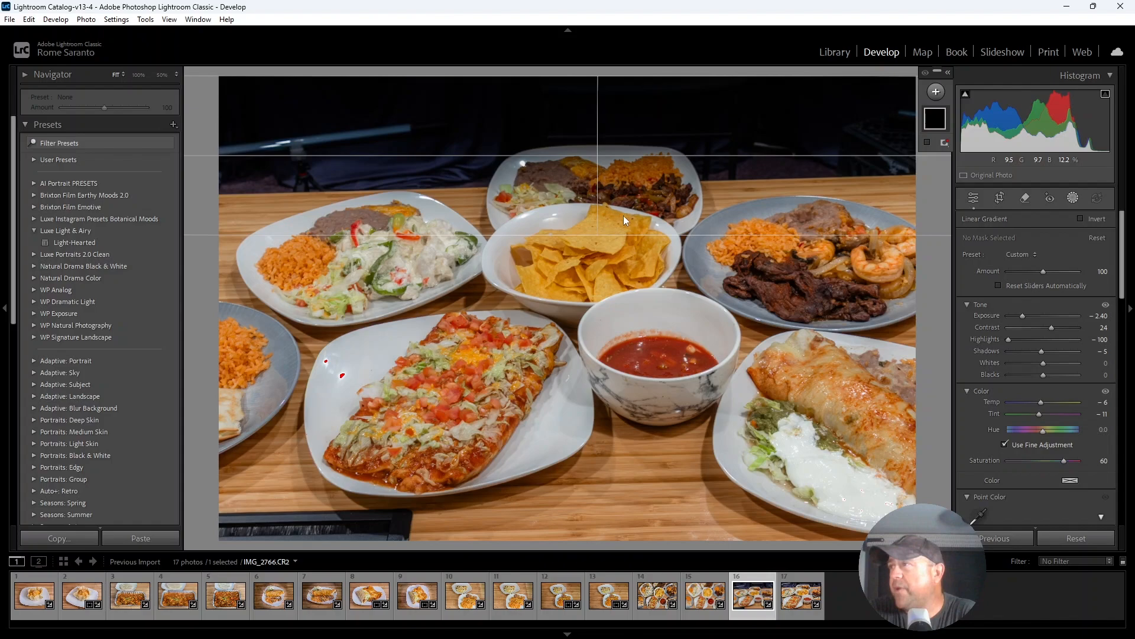
left_click(598, 139)
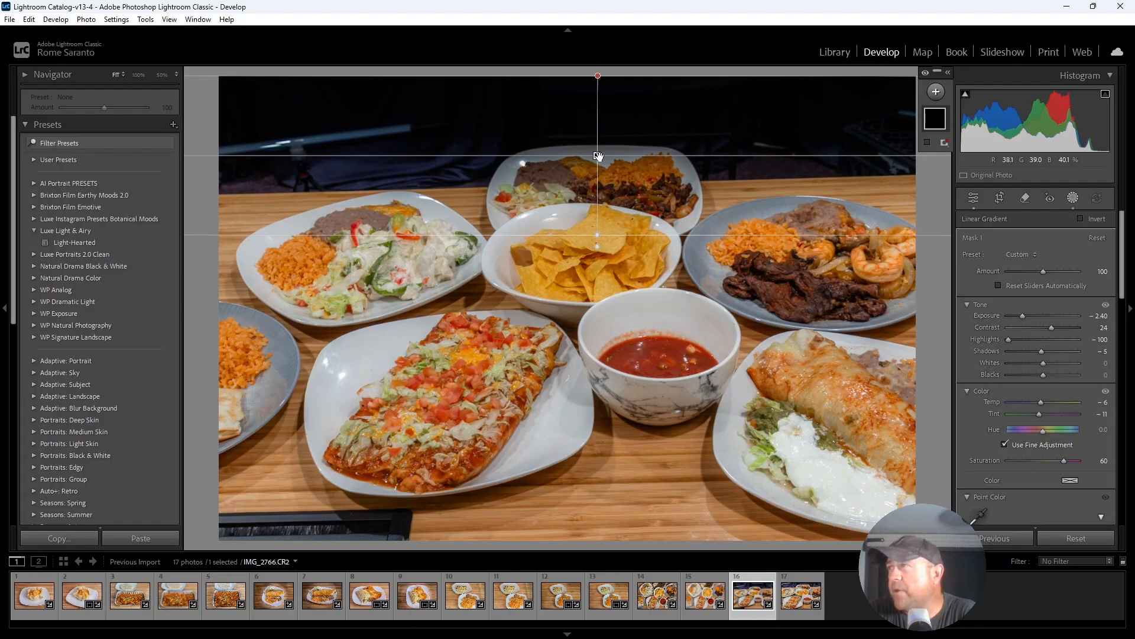
left_click_drag(598, 154, 601, 111)
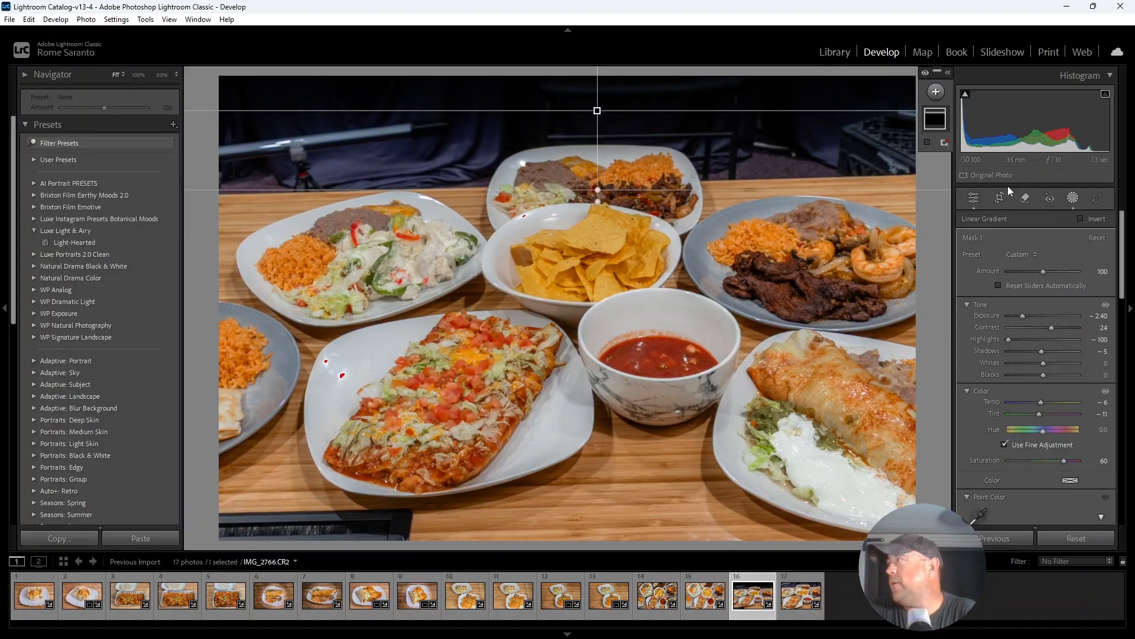
left_click(1072, 199)
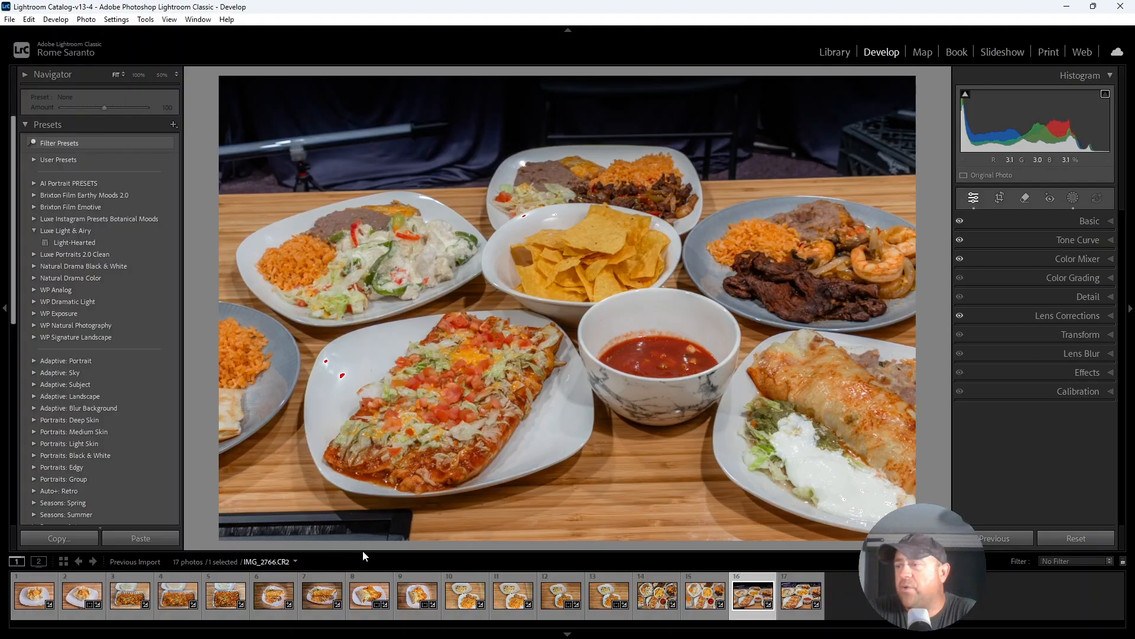
Remove the dark object at the lower left corner of the table with generative AI, using brush size 17.
left_click(1026, 199)
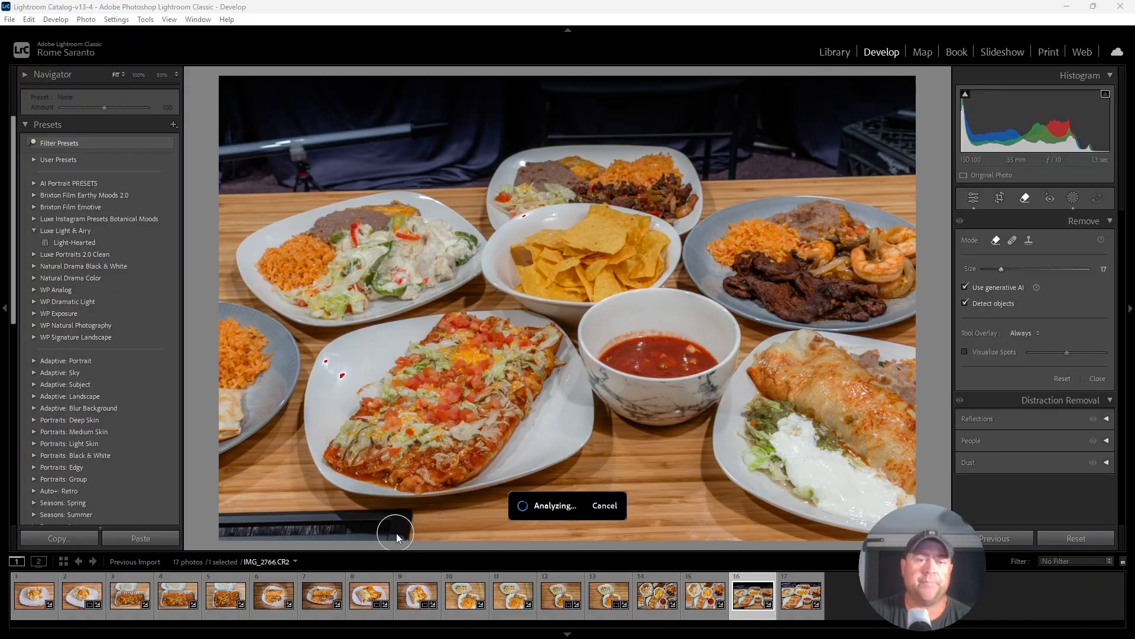
left_click_drag(232, 521, 408, 523)
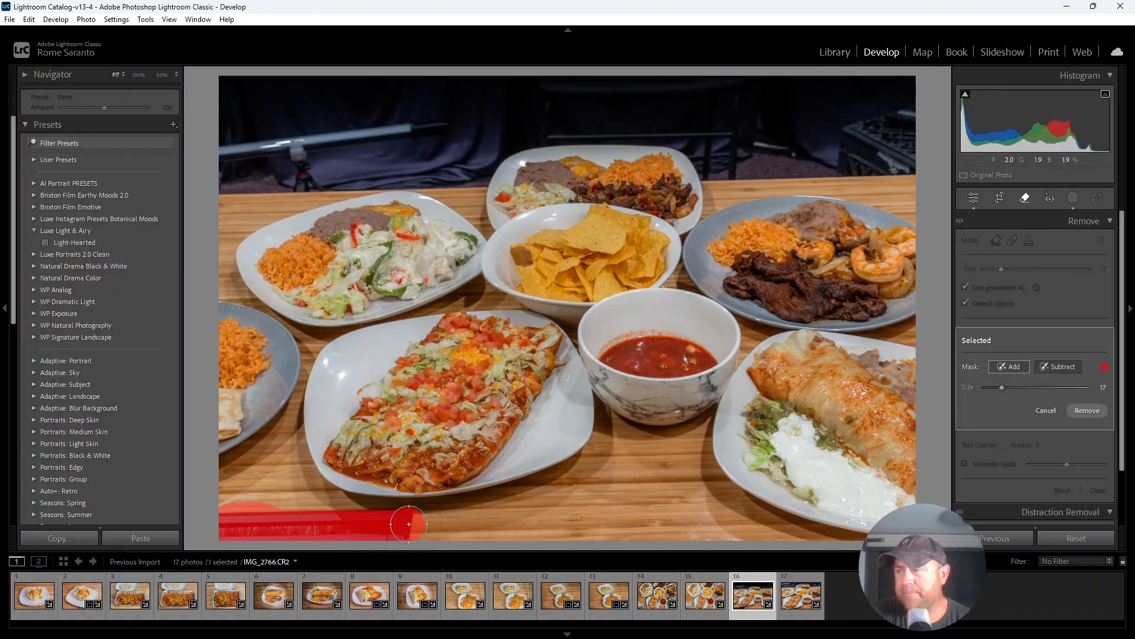
left_click(1093, 411)
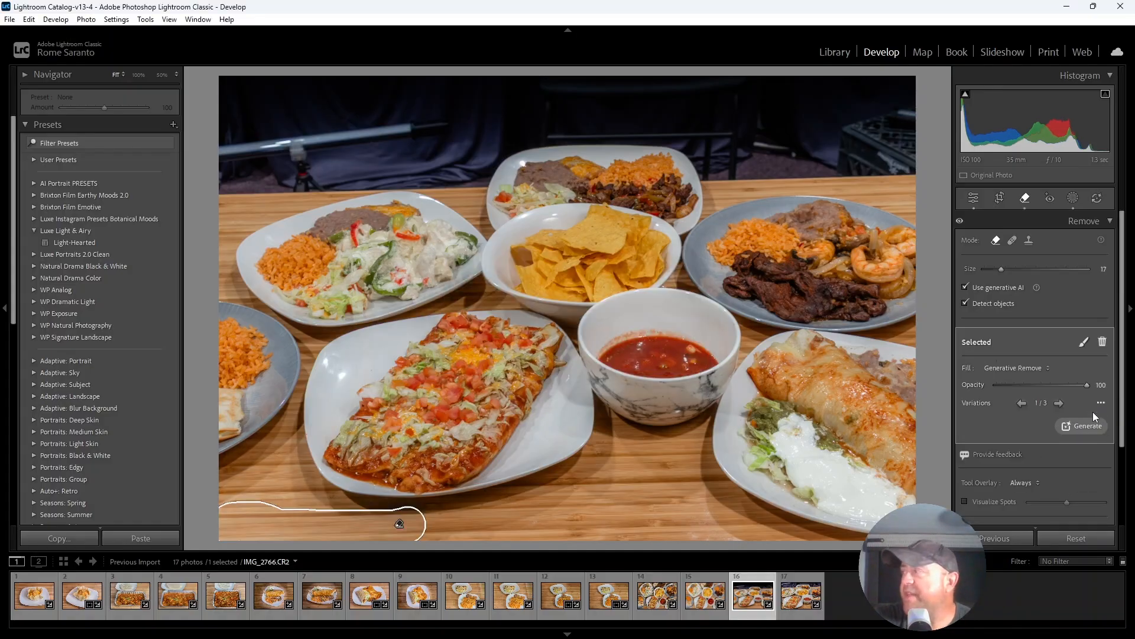
left_click(1027, 200)
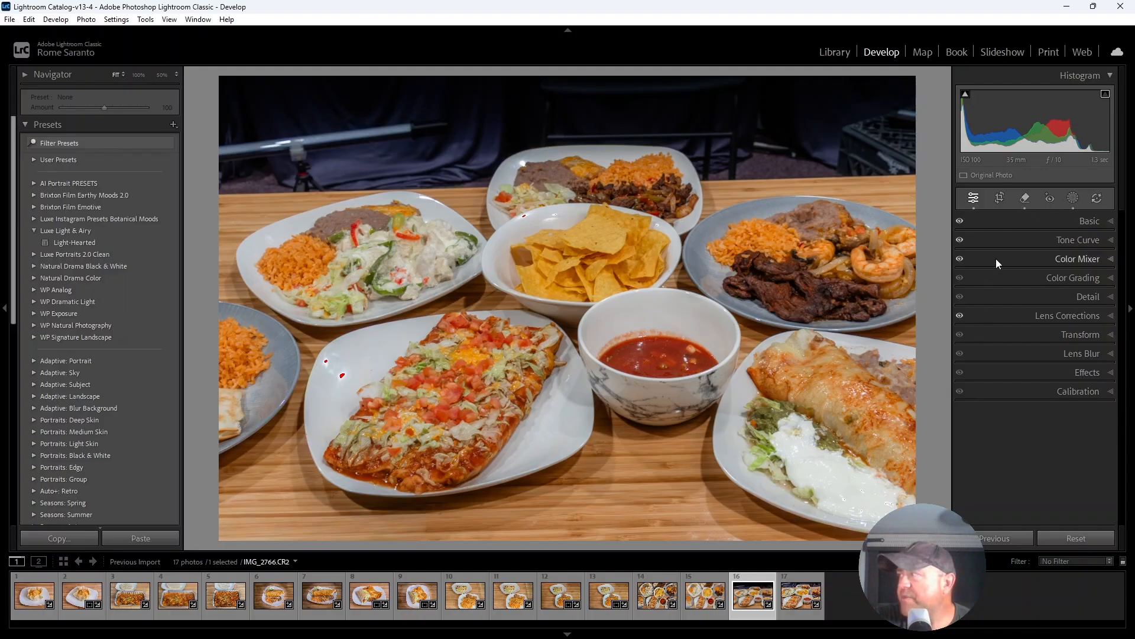
Remove the two glare spots inside the salsa bowl with generative AI, using brush size 5.
left_click(1026, 198)
scroll(662, 329, "down", 5)
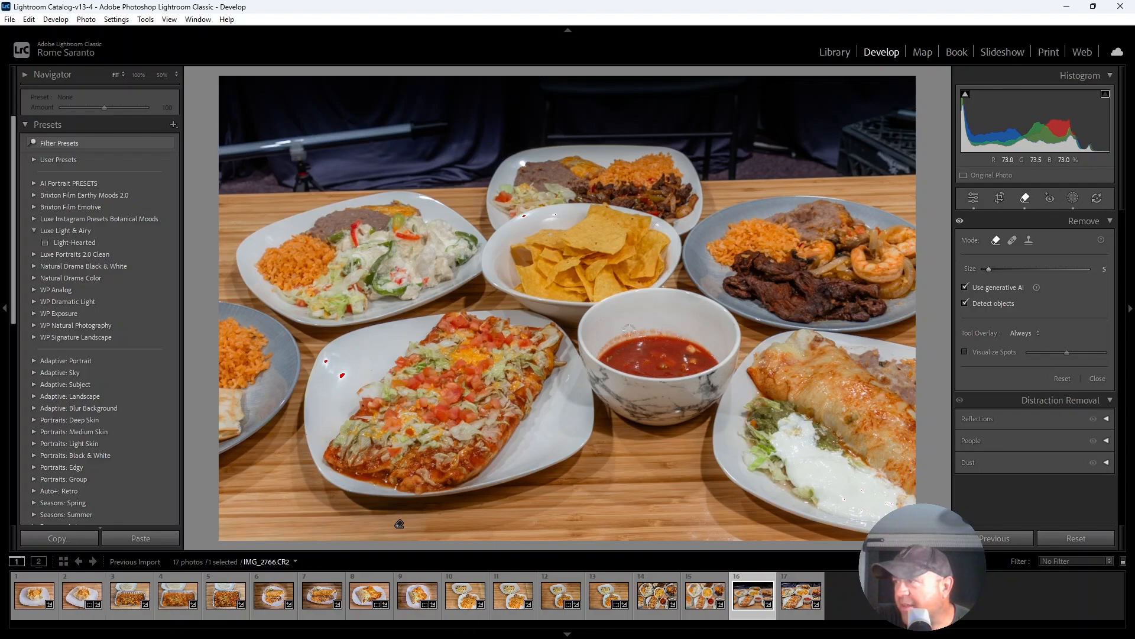
left_click(680, 334)
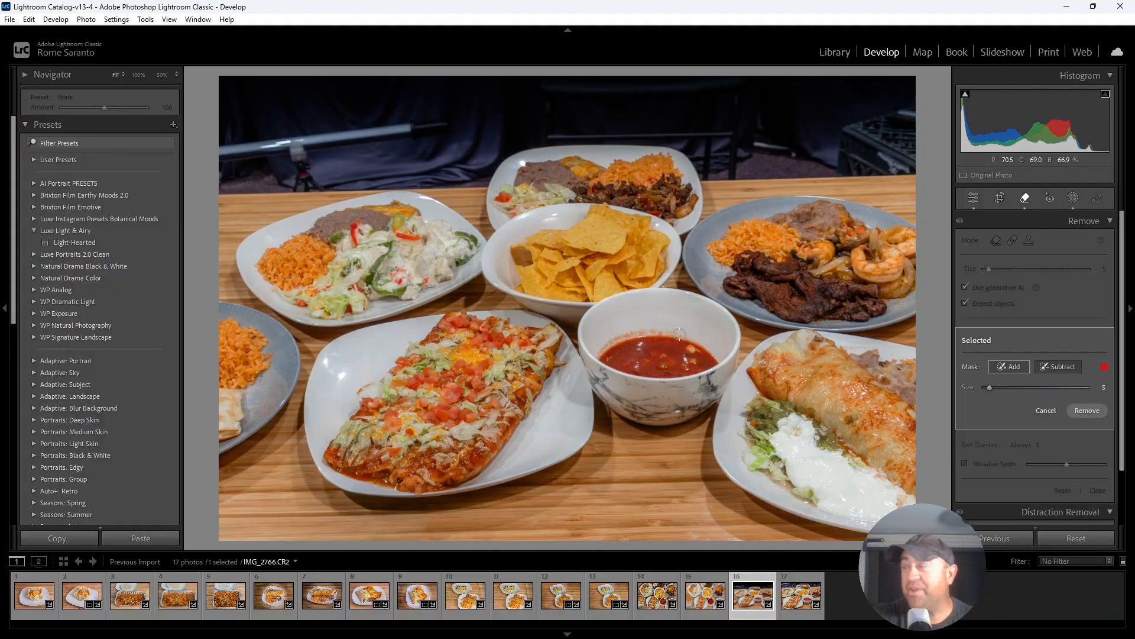
left_click(679, 334)
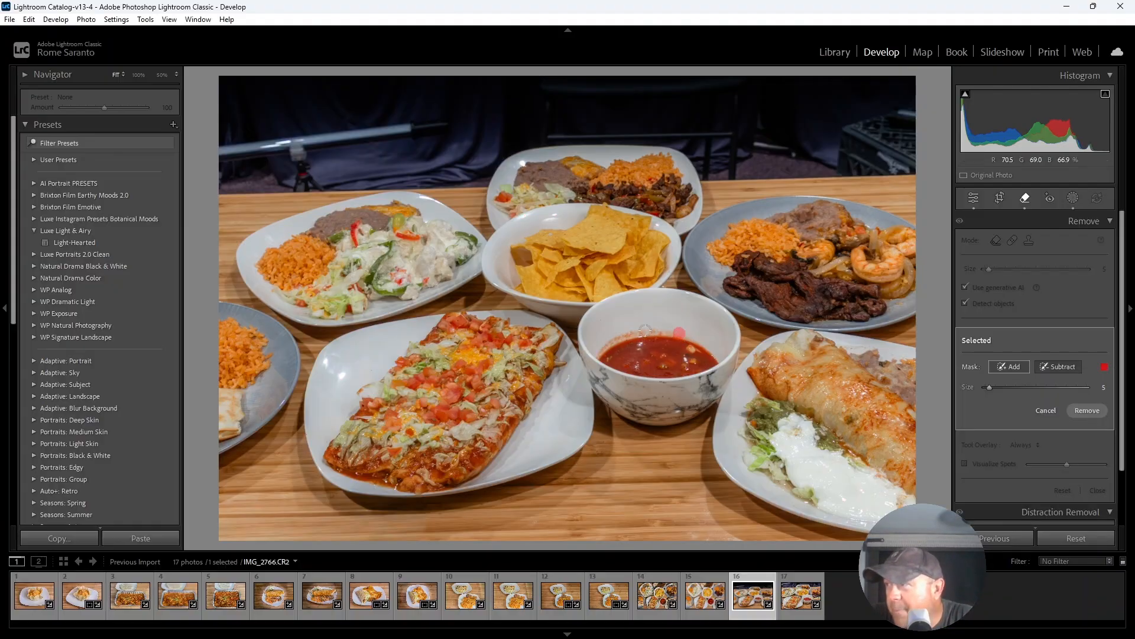
left_click(1094, 411)
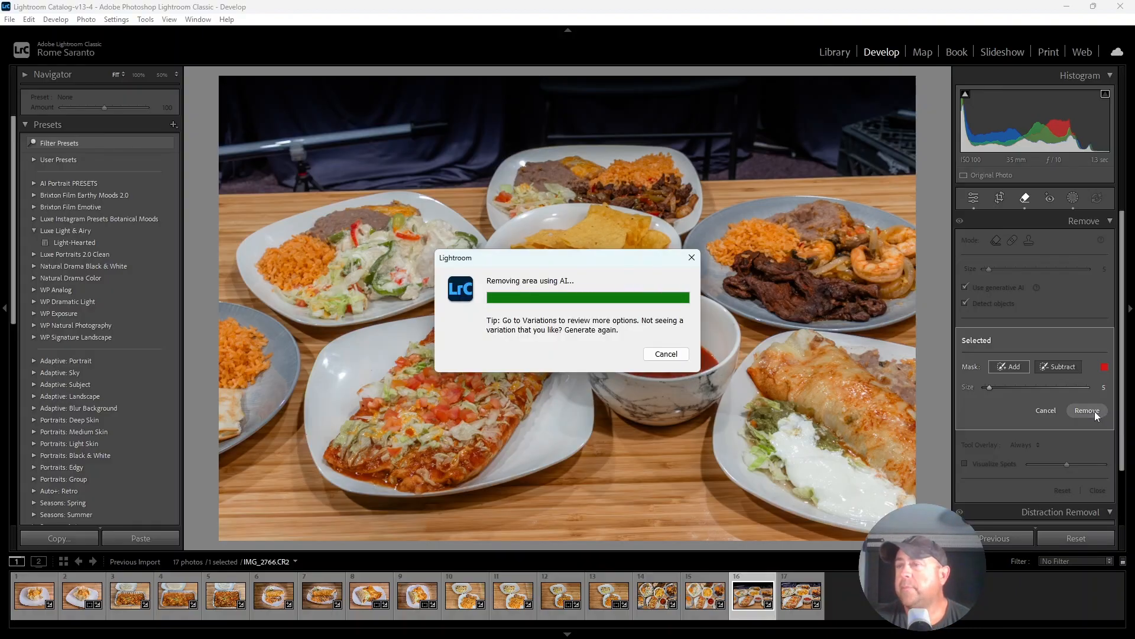
Straighten the perspective of IMG_2766 with the Auto Upright transform.
left_click(1045, 223)
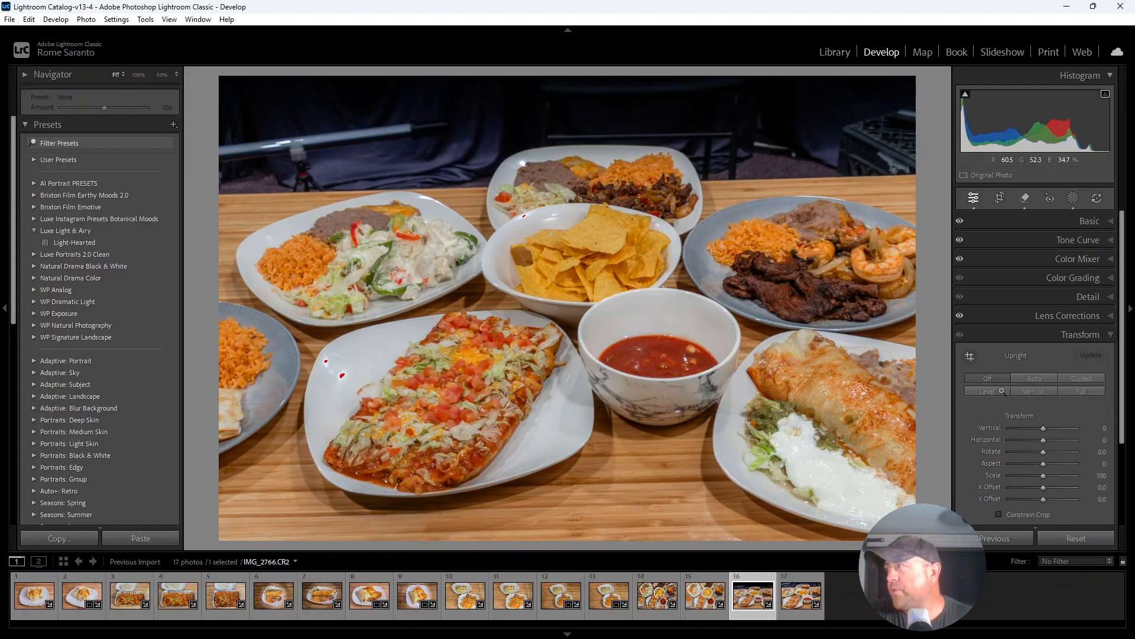
left_click(1041, 375)
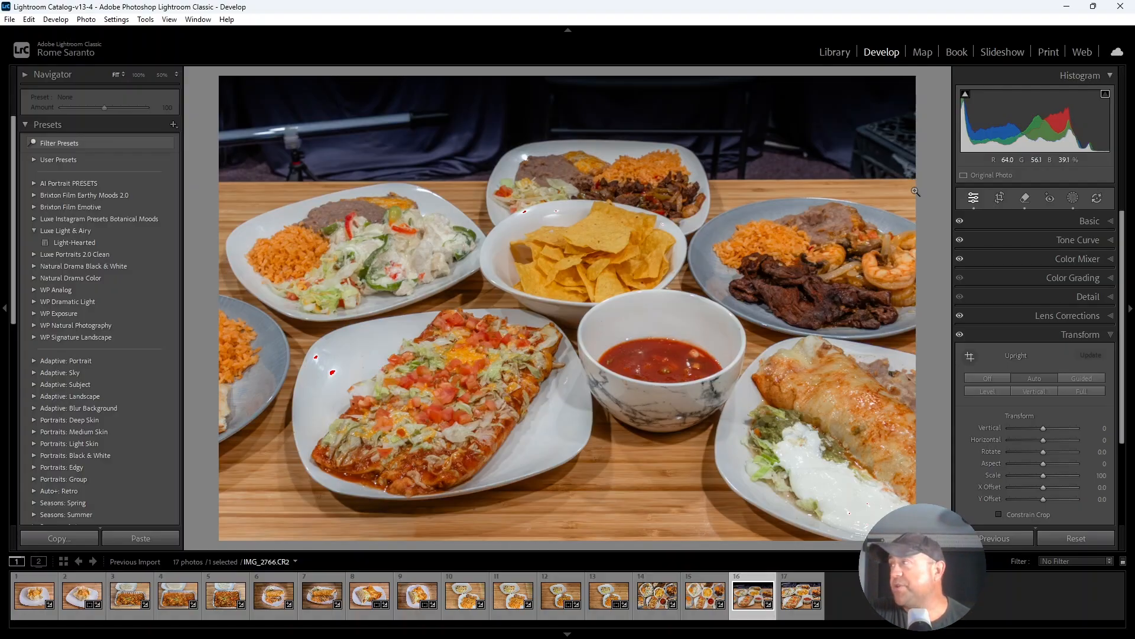
left_click(1019, 336)
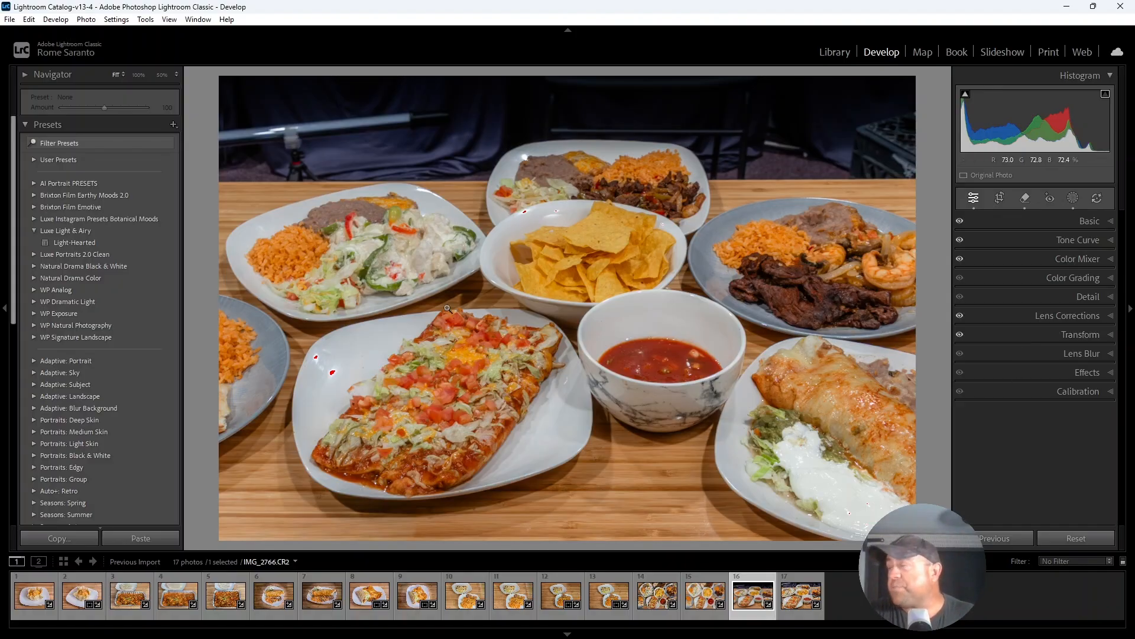
Synchronize the develop settings of IMG_2766 to IMG_2767, excluding all Remove edits and masking.
left_click(794, 579)
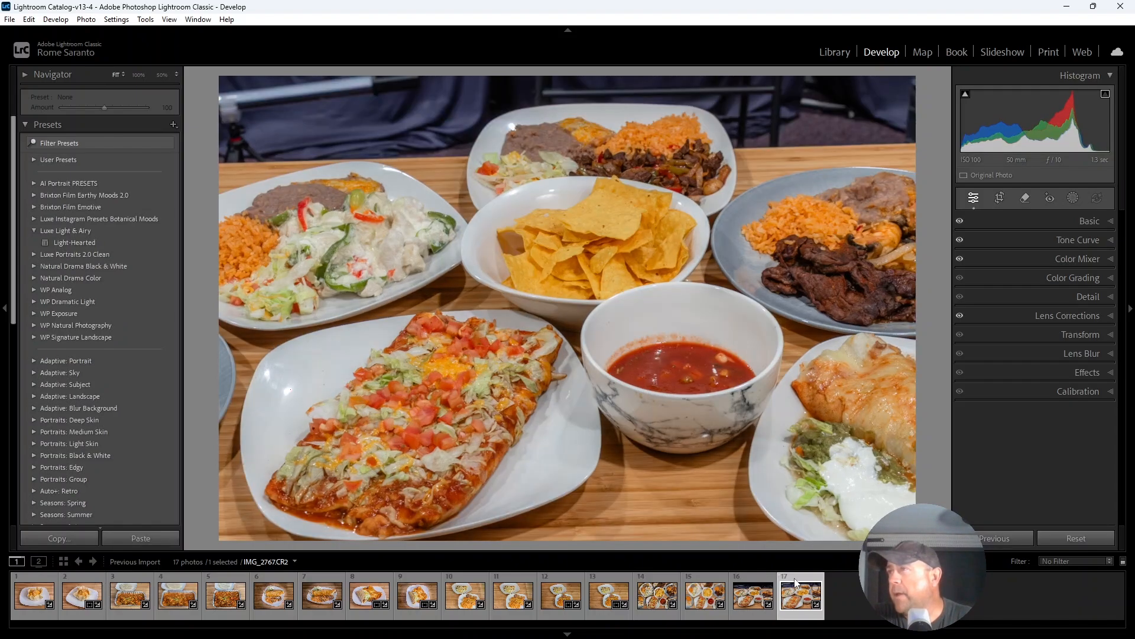
left_click(746, 578)
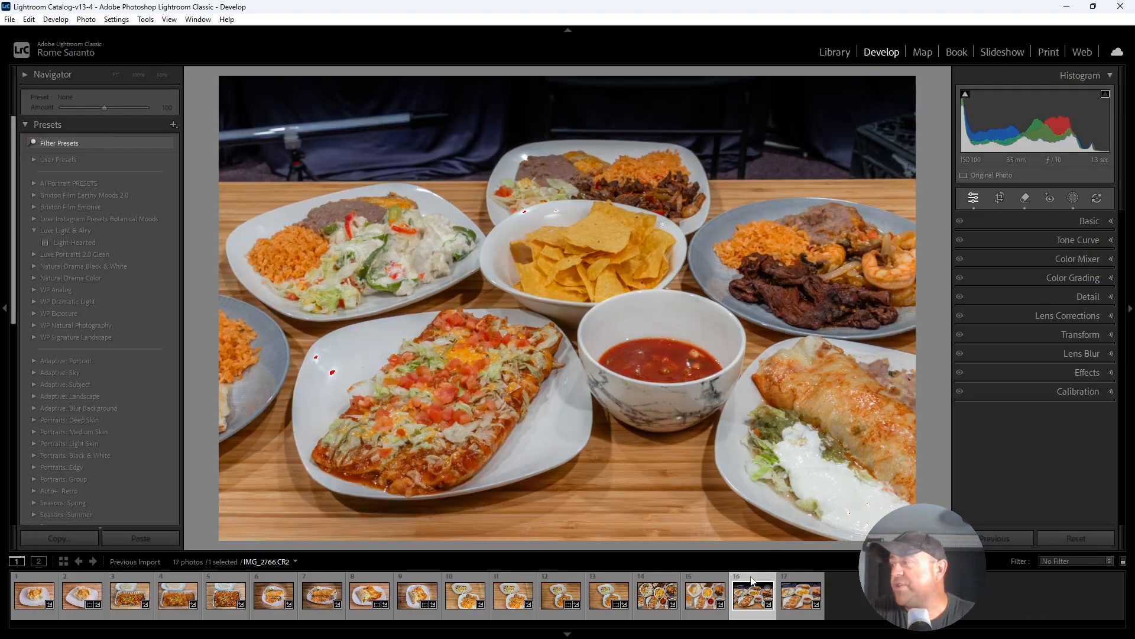
left_click(784, 586, "ctrl")
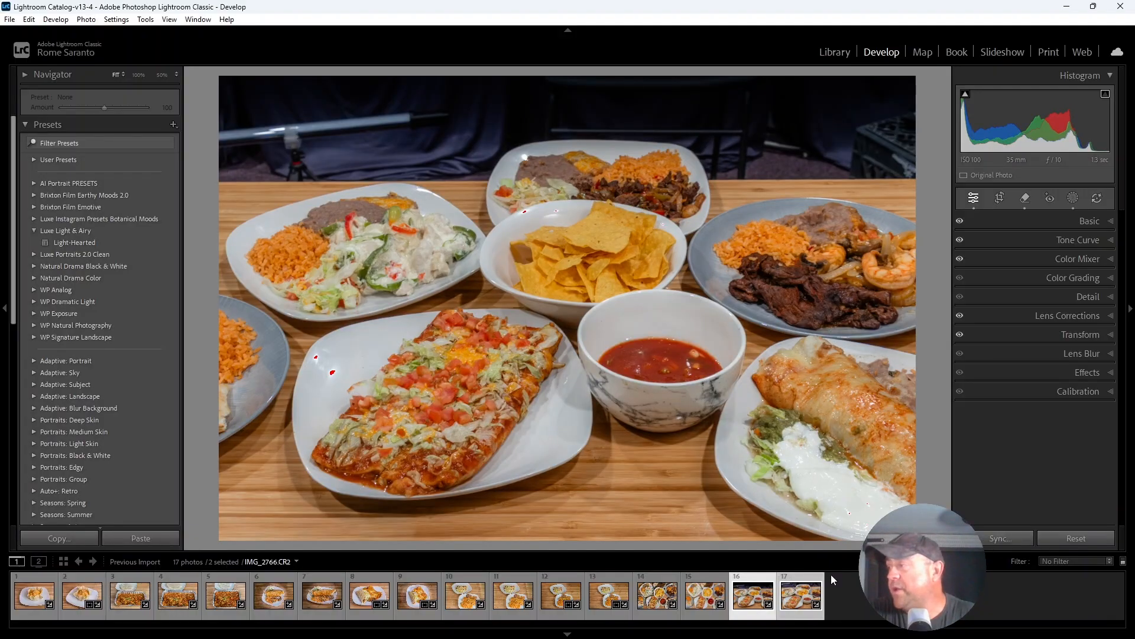
left_click(998, 538)
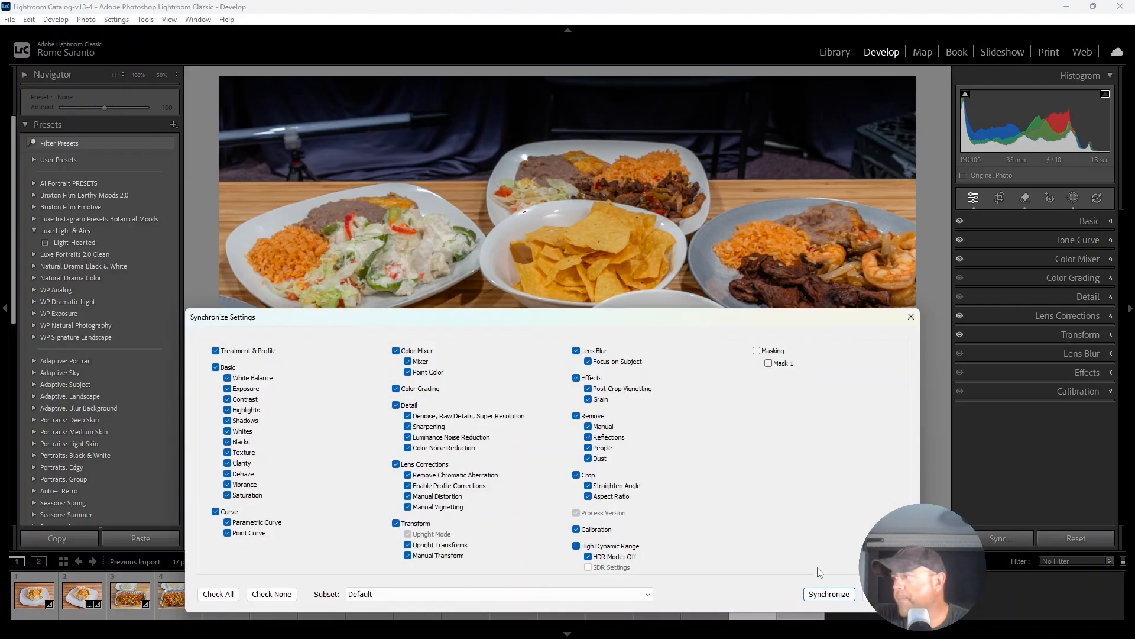
left_click(576, 416)
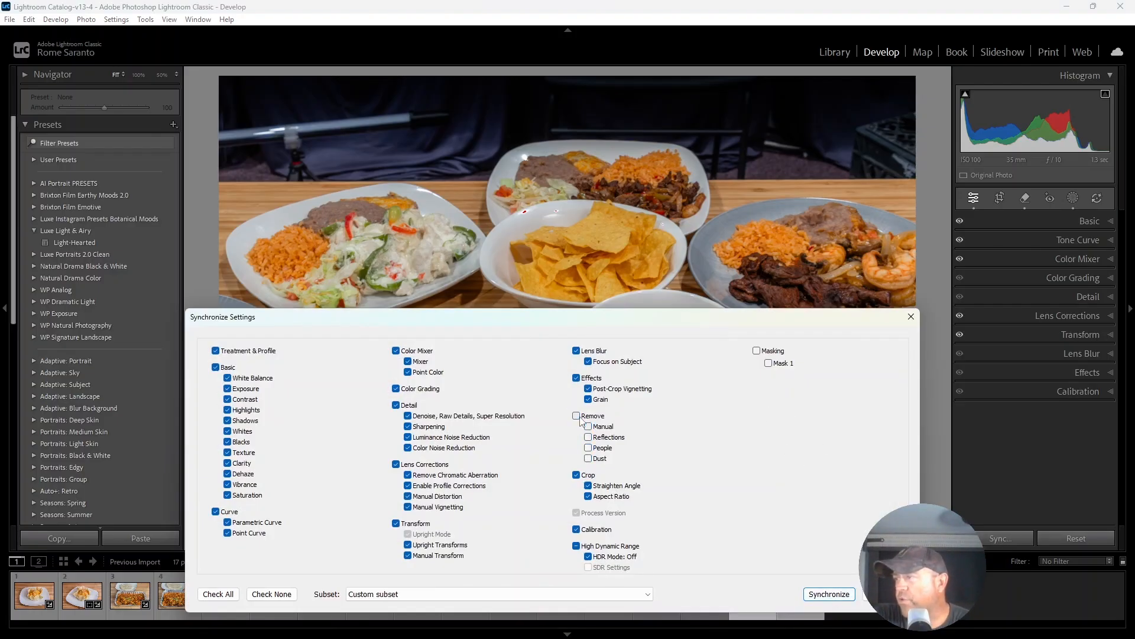
left_click(830, 595)
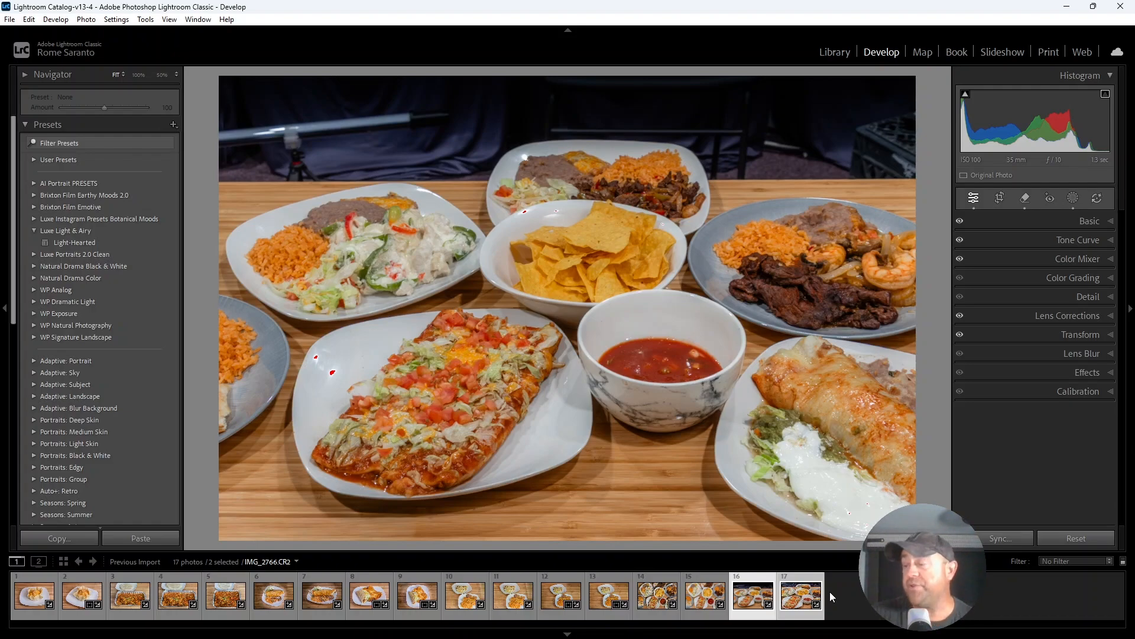
Remove the two glare spots inside the salsa bowl of IMG_2767 with generative AI at brush size 5.
left_click(792, 585)
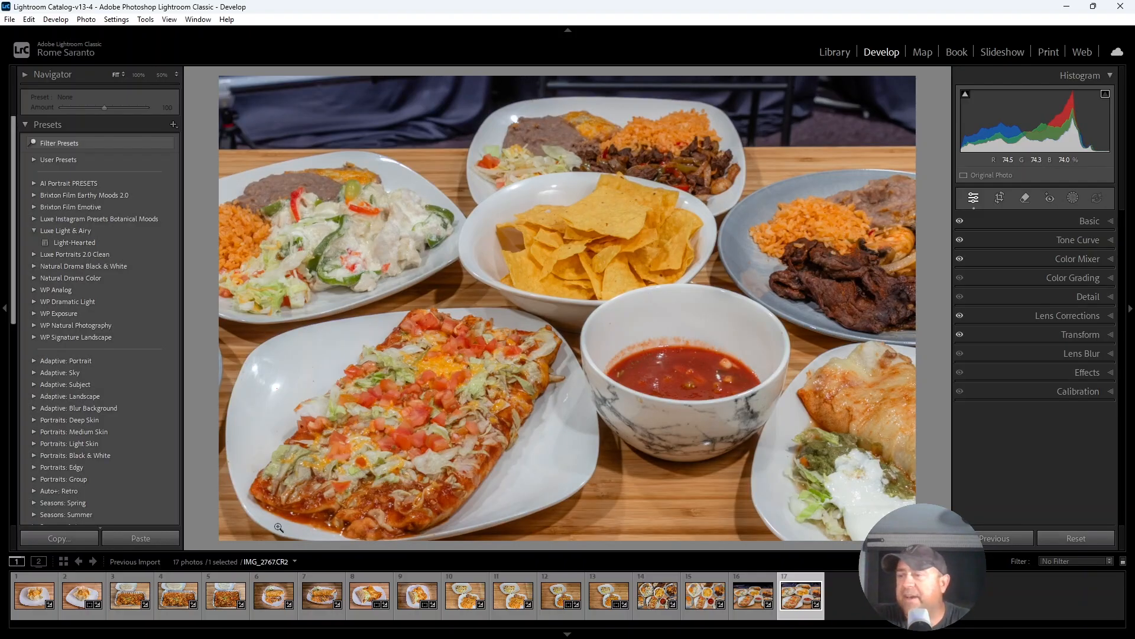
key("z")
key("z")
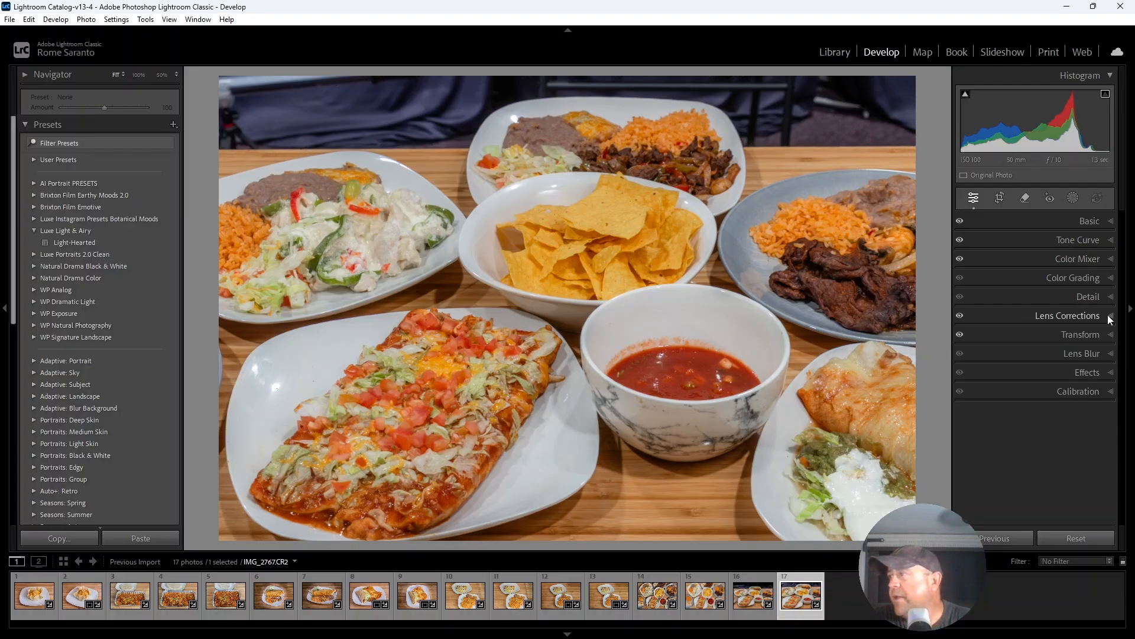
left_click(1026, 198)
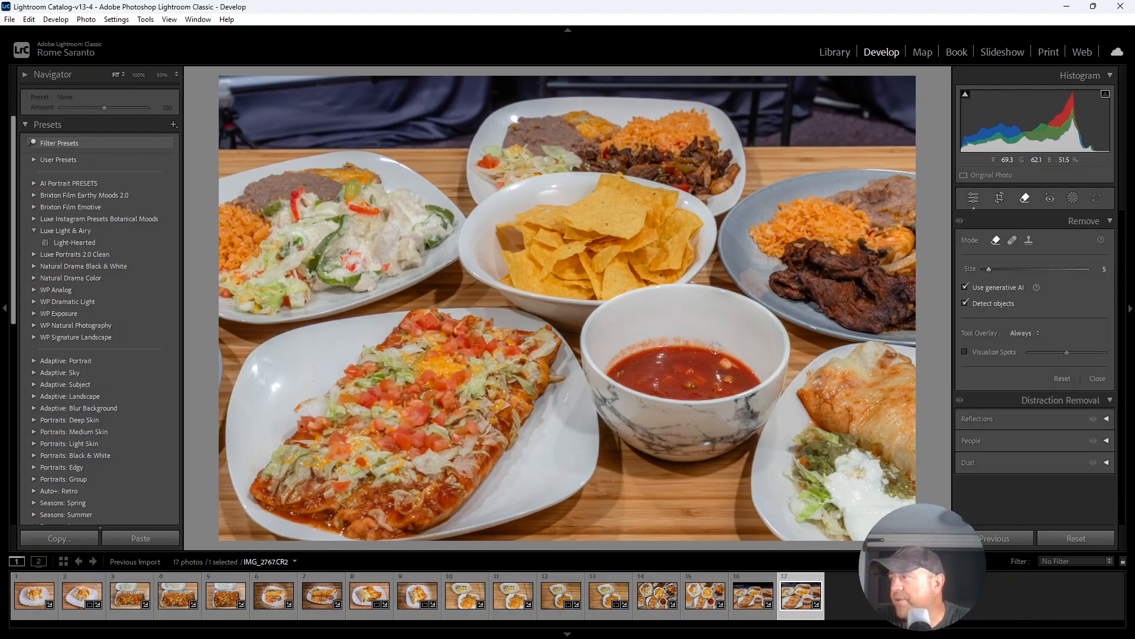
left_click(713, 349)
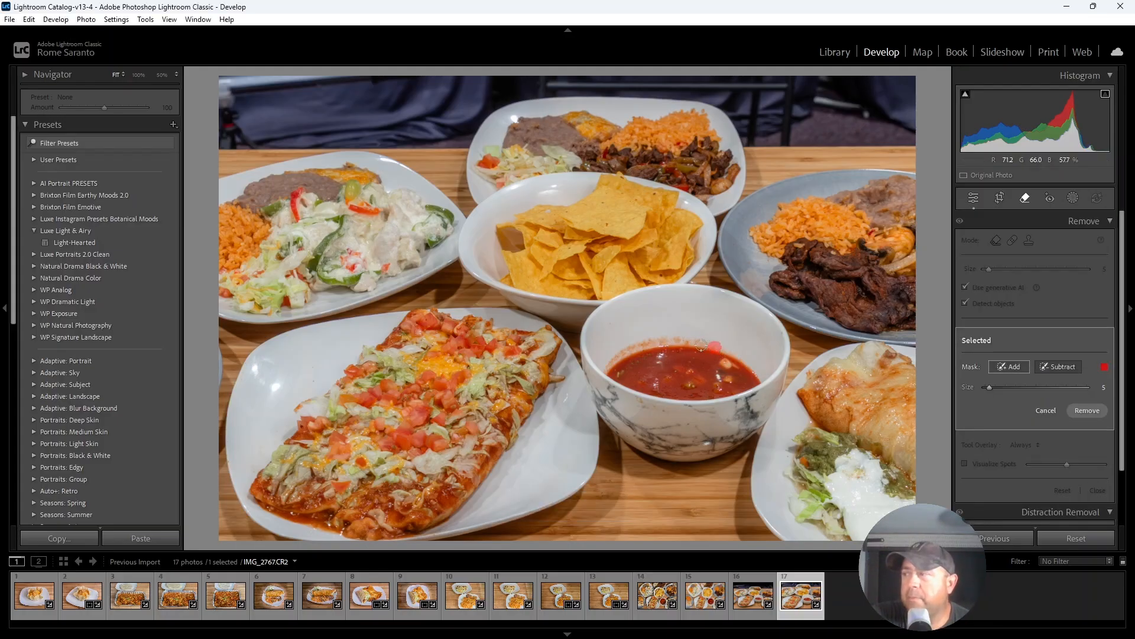
left_click(1086, 411)
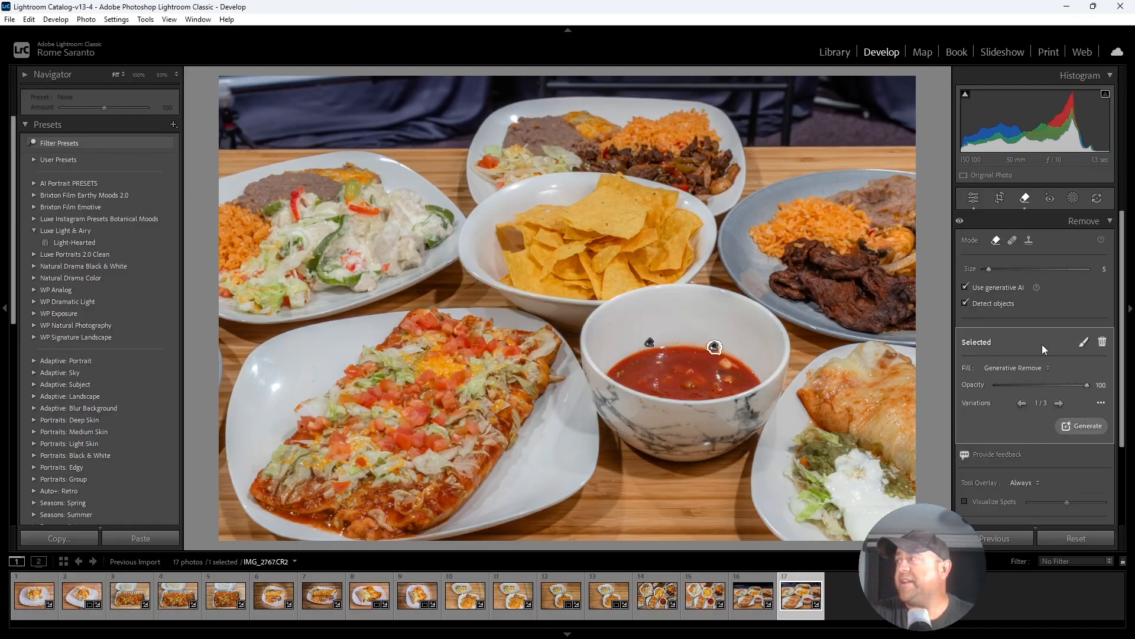
Try a post-crop vignette Amount of -20 on IMG_2767 and reset it.
left_click(1025, 199)
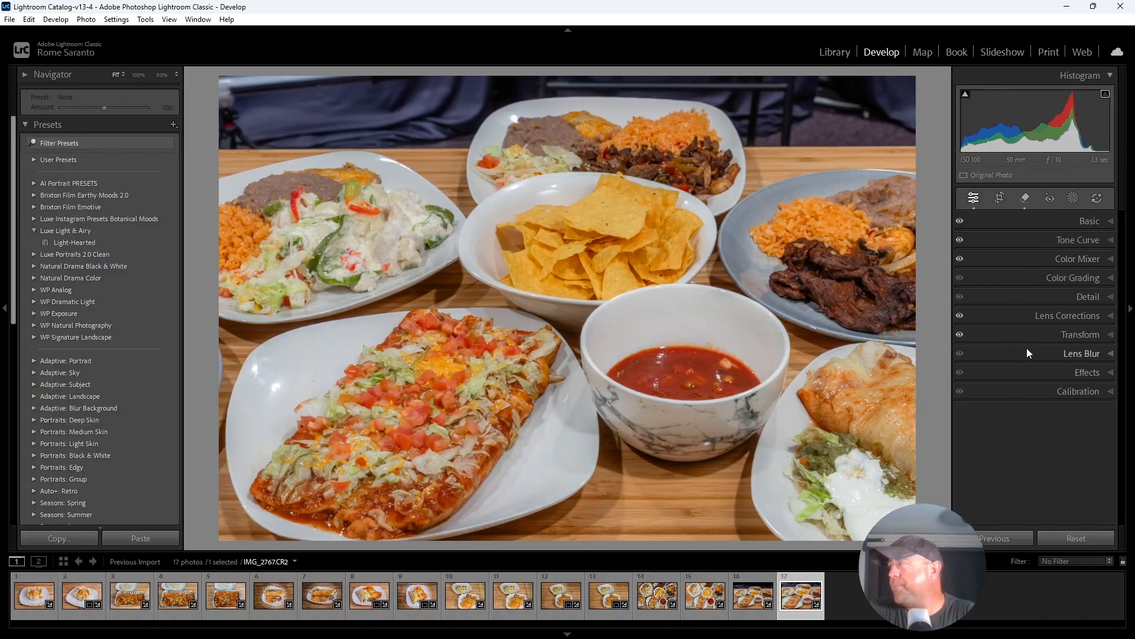
left_click(1044, 371)
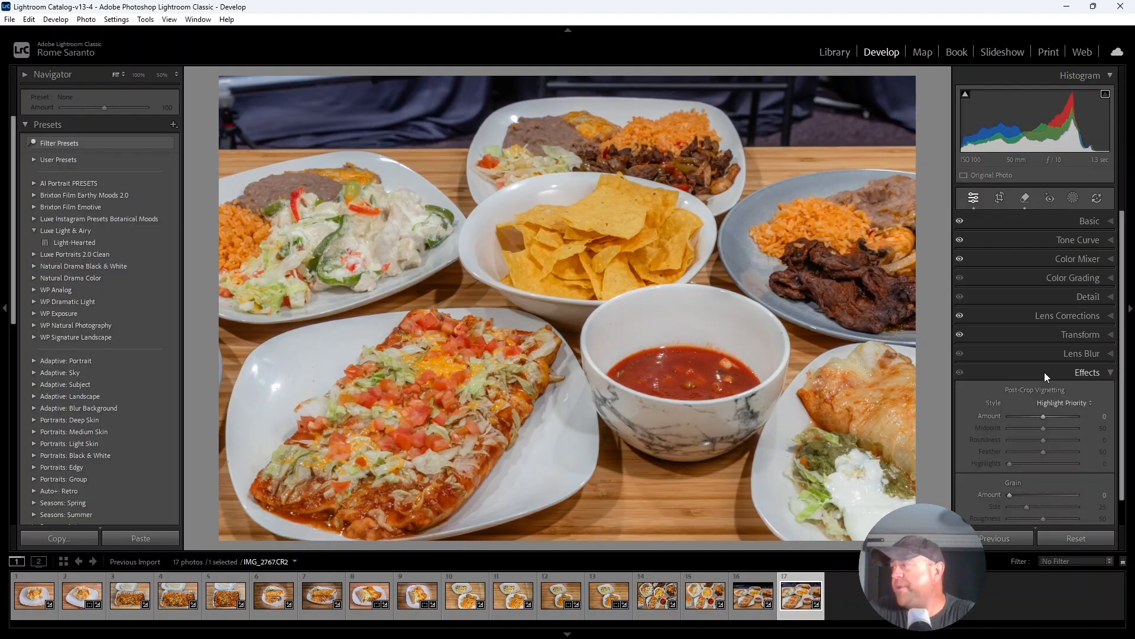
key("Down")
key("Down")
key("Down")
key("Down")
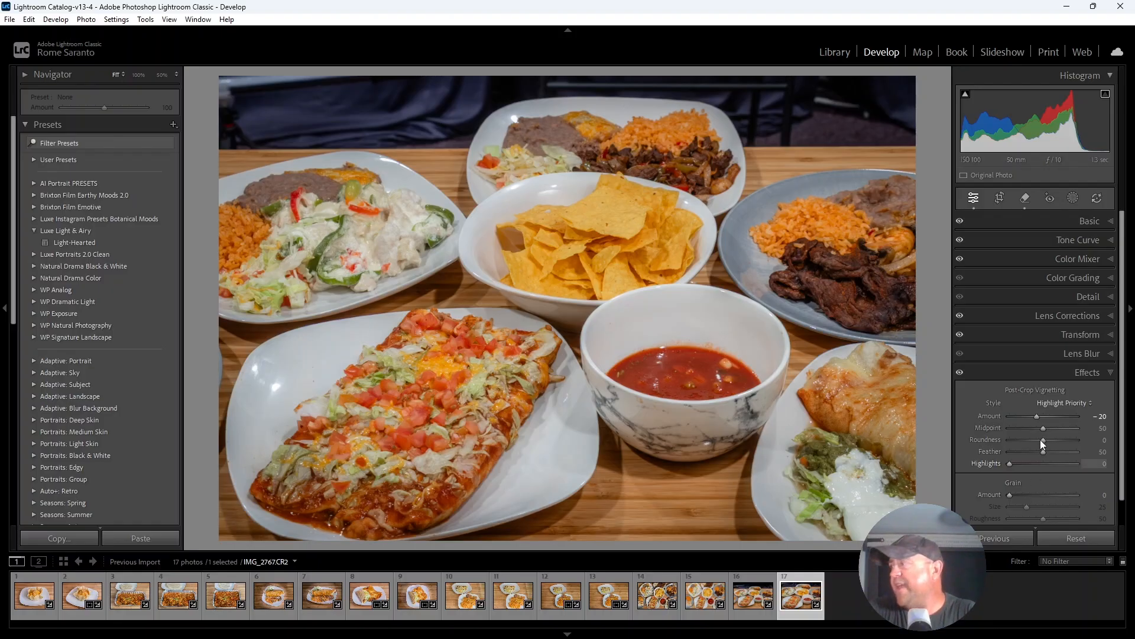
double_click(1037, 417)
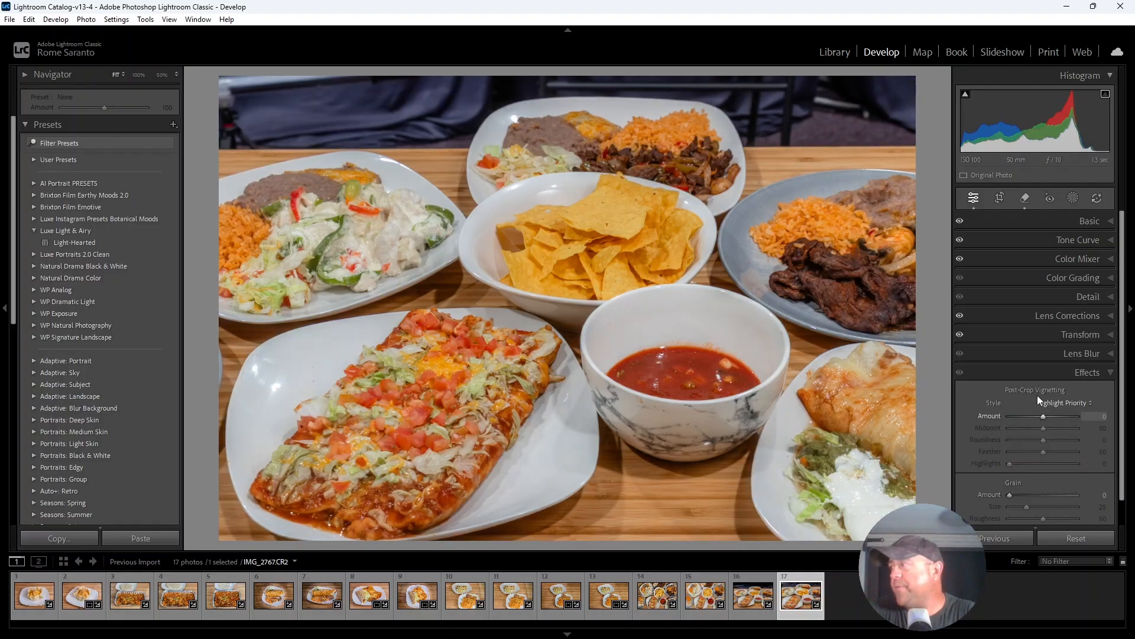
left_click(1037, 374)
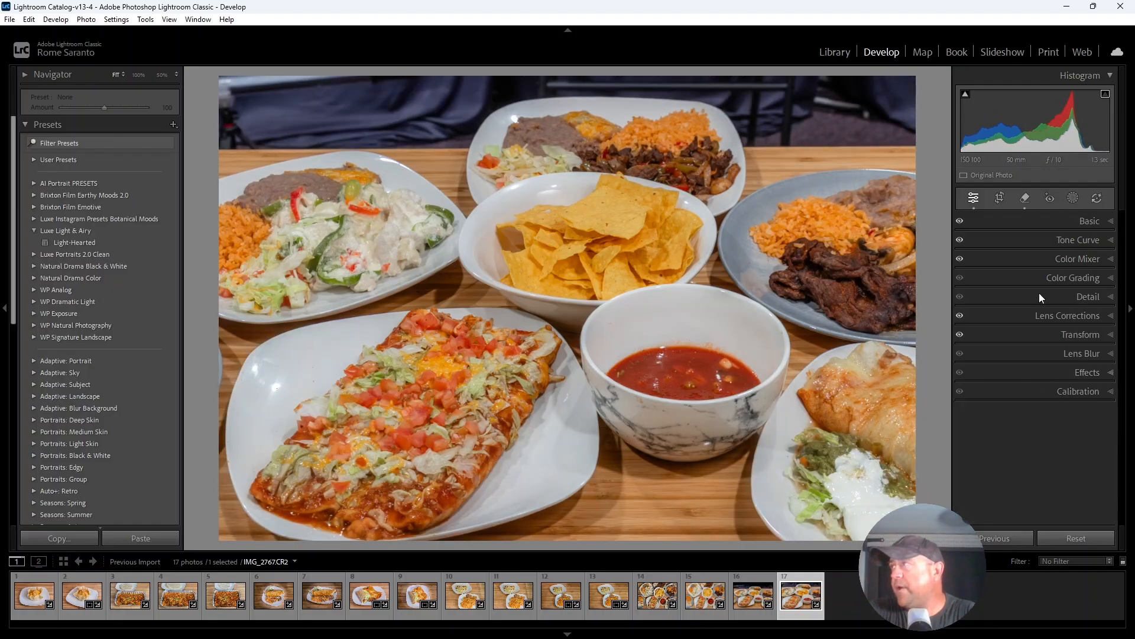
left_click(1072, 201)
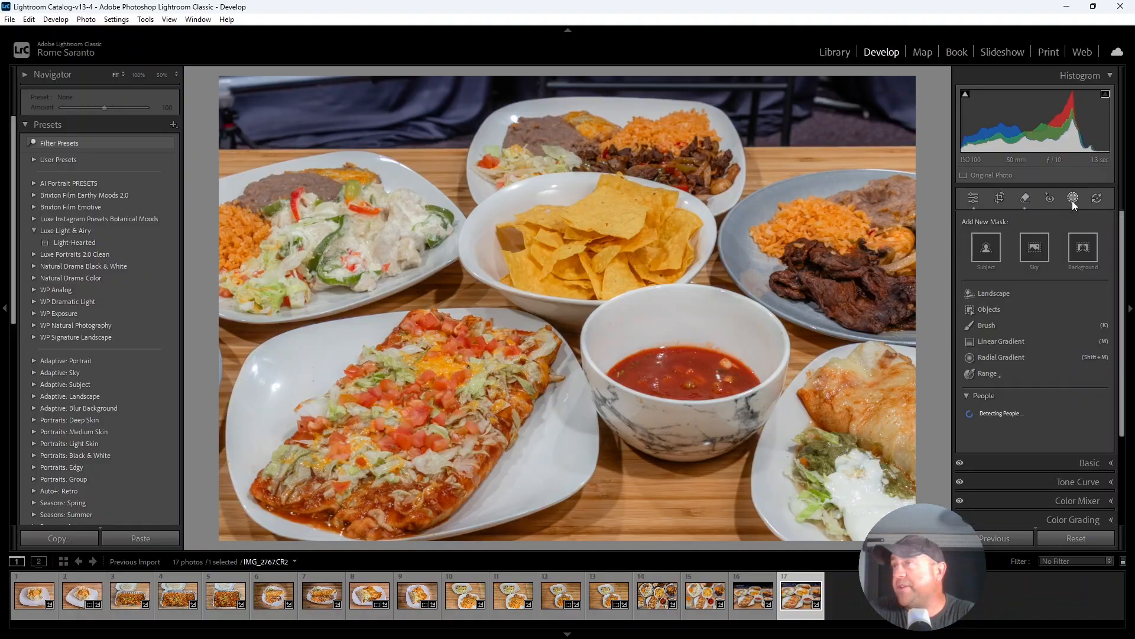
left_click(1005, 357)
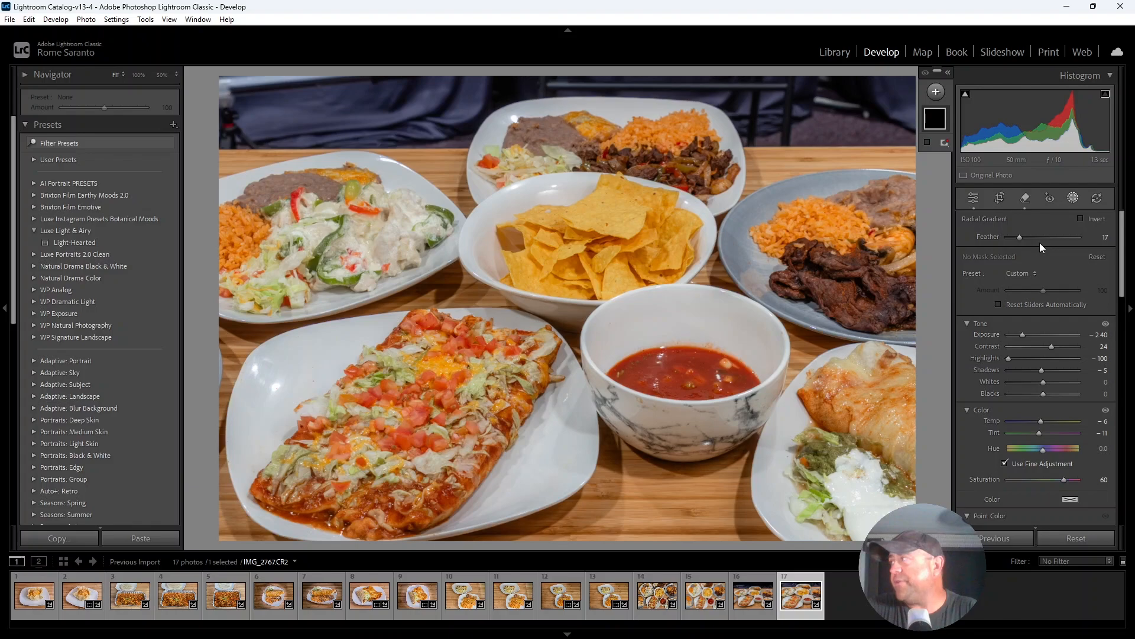
left_click(1074, 200)
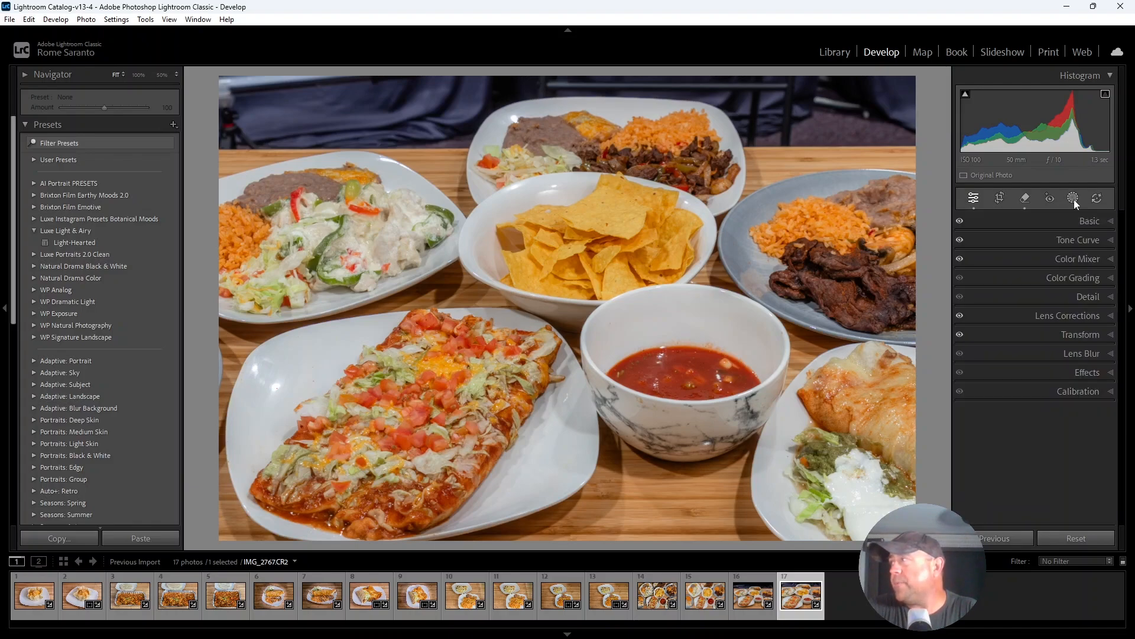
Paint a new brush mask over the backdrop behind the upper-left plates, using size 19, feather 62 and flow 100.
left_click(1074, 200)
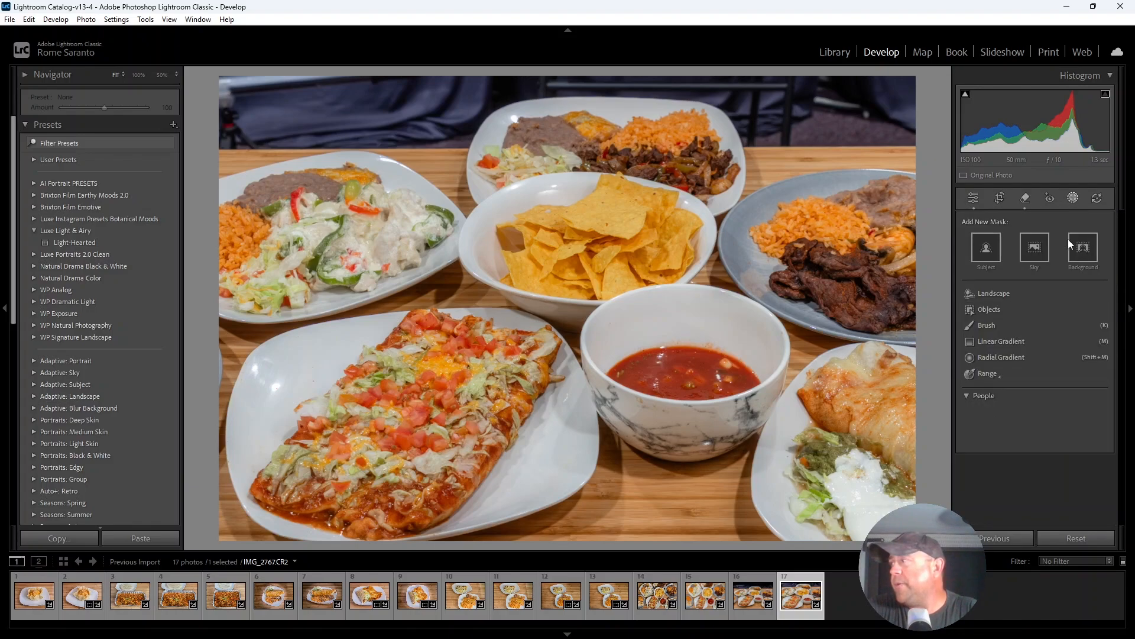
left_click(992, 328)
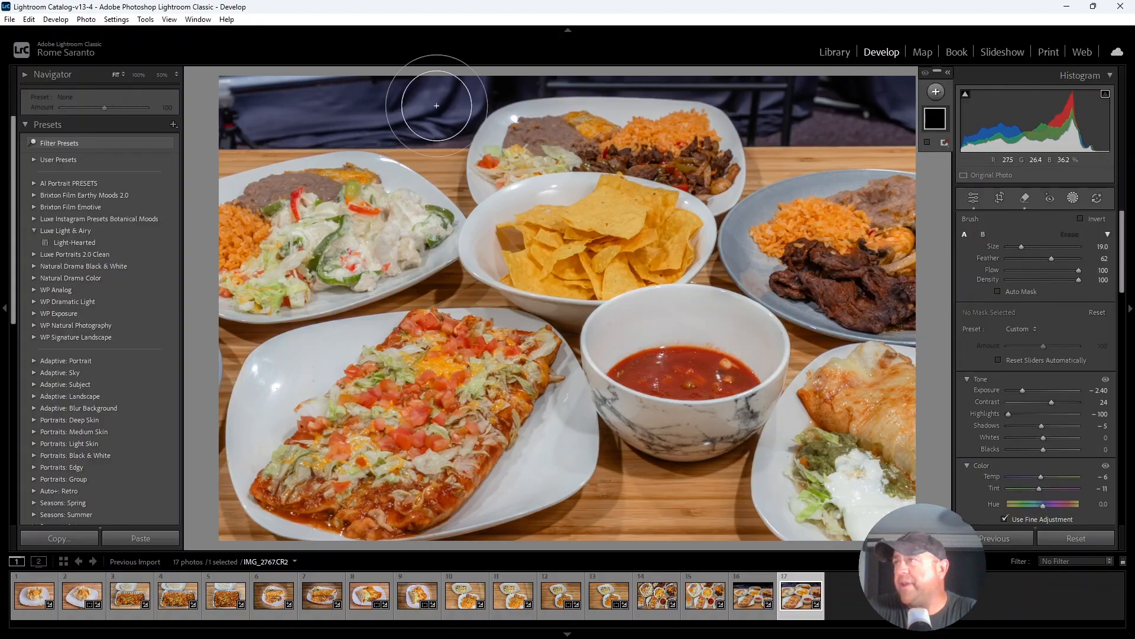
left_click_drag(443, 99, 229, 107)
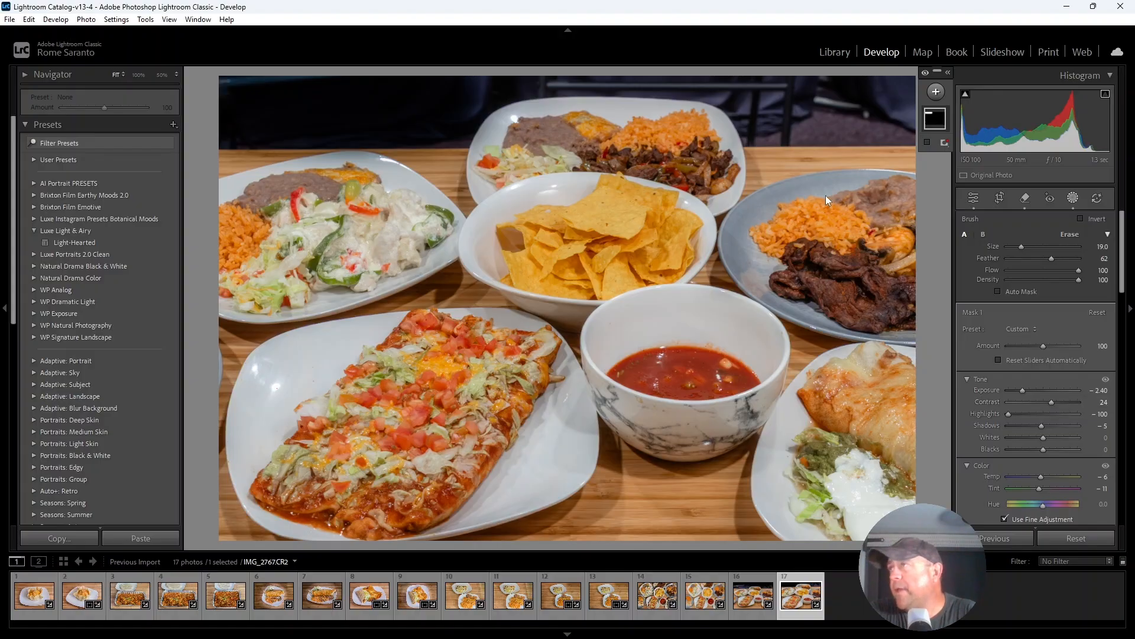
Reset the brush mask's Exposure, Contrast, Highlights and Shadows to 0.
double_click(1050, 402)
double_click(1005, 413)
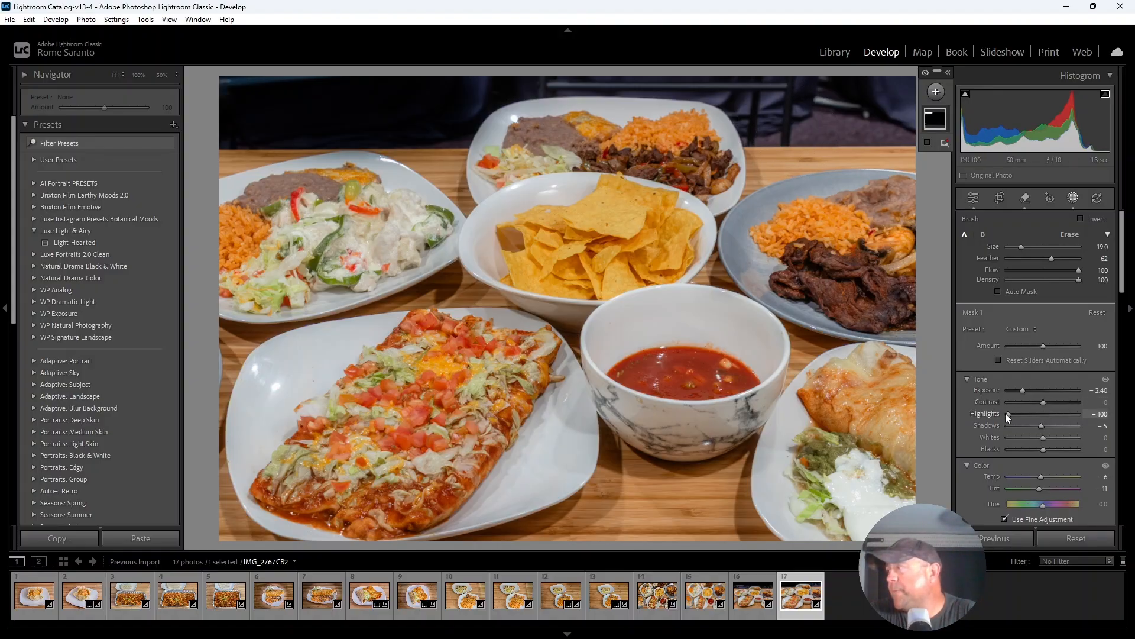
left_click(1024, 391)
double_click(1024, 391)
double_click(1041, 427)
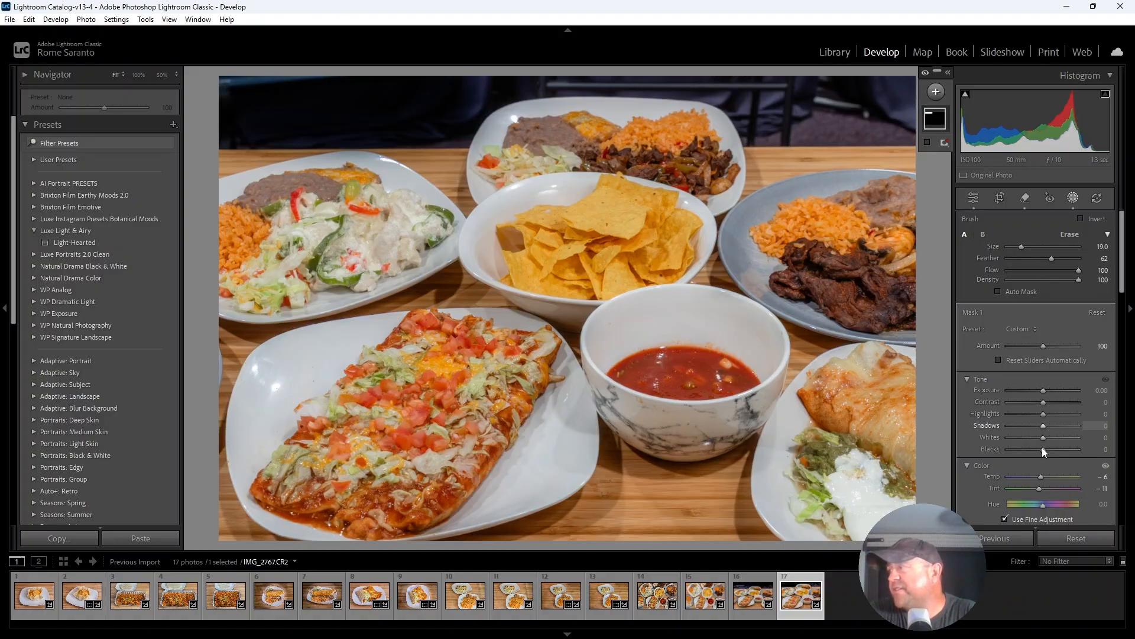
double_click(1042, 449)
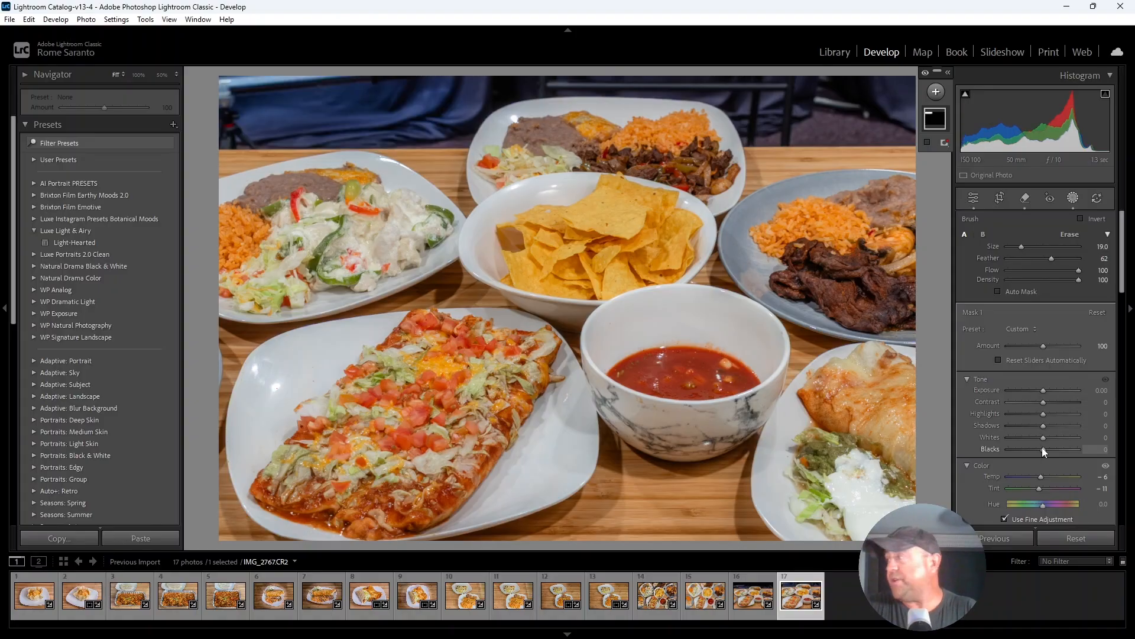
key("ctrl+z")
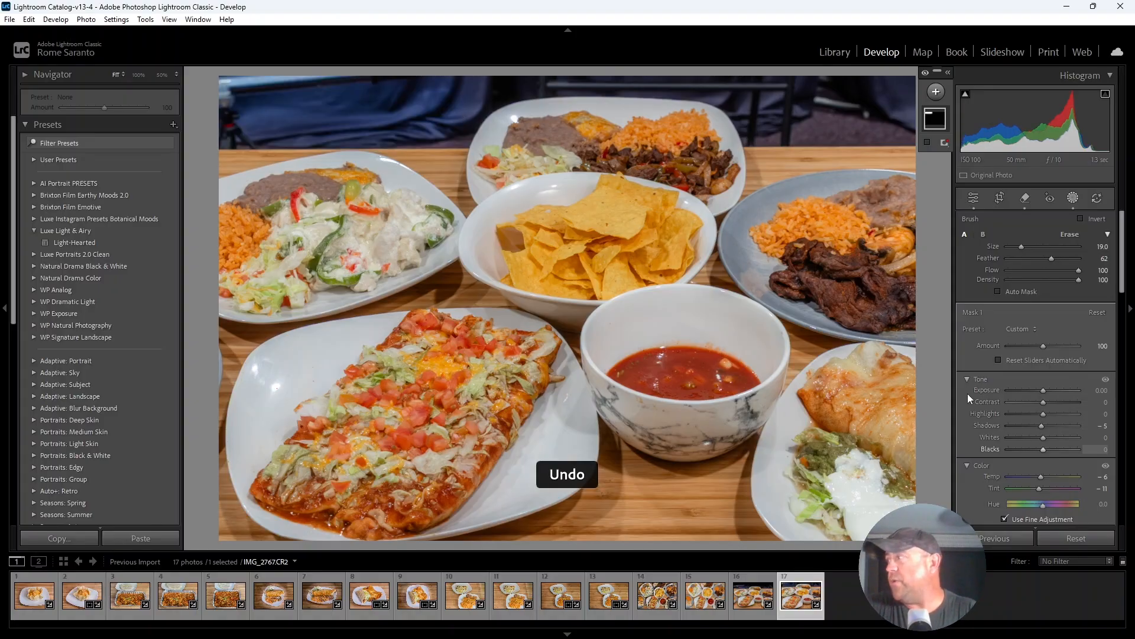
double_click(1042, 426)
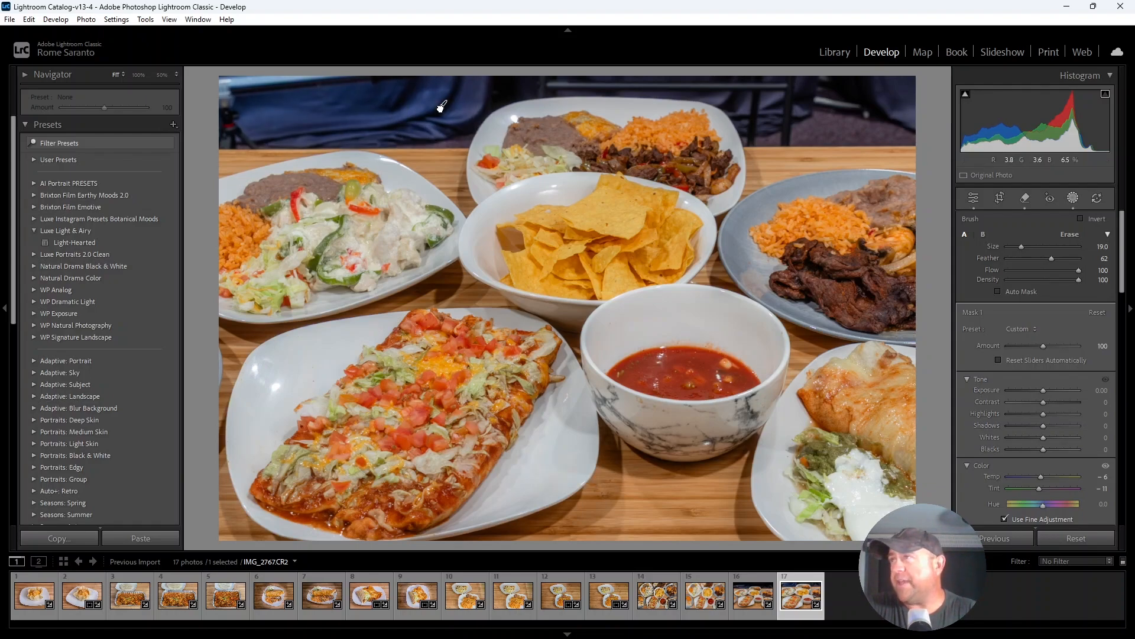
Extend the brush mask across the remaining backdrop behind the plates and set its Exposure to -1.10.
mouse_move(435, 94)
left_mouse_down()
mouse_move(406, 105)
mouse_move(287, 101)
mouse_move(430, 108)
left_mouse_up()
left_click_drag(750, 110, 878, 104)
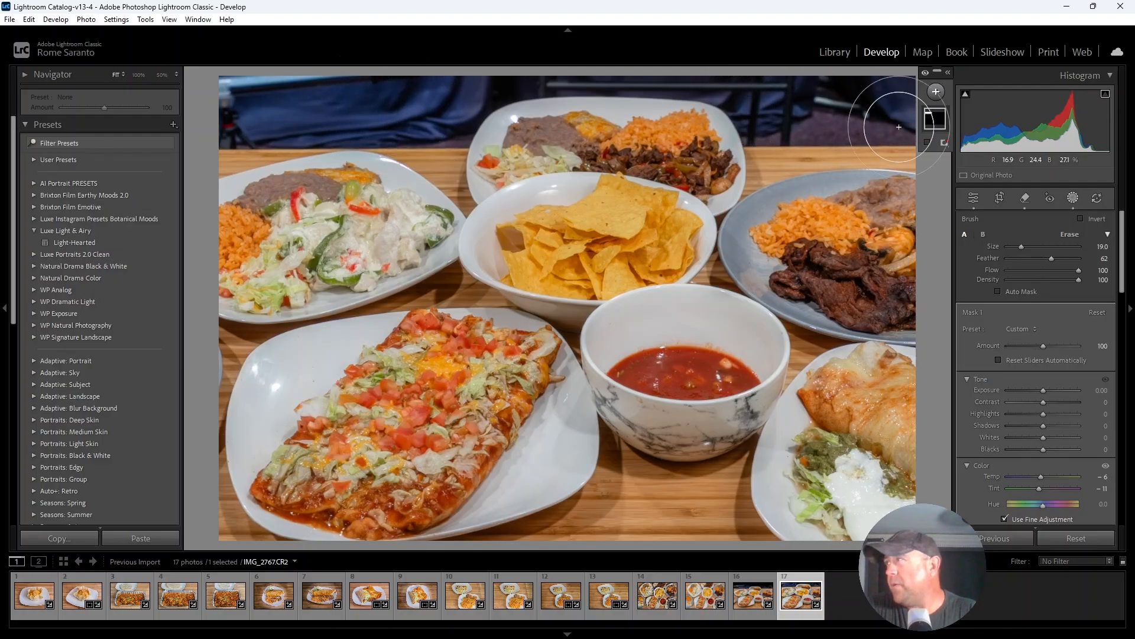
left_click_drag(1042, 390, 1041, 390)
scroll(1041, 389, "down", 3)
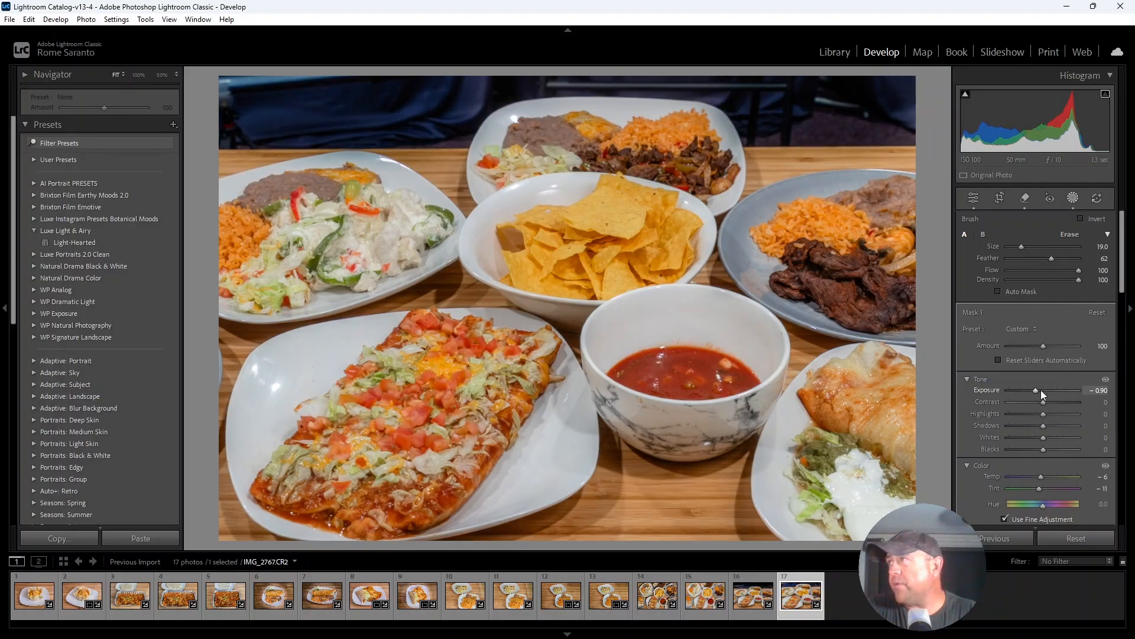
scroll(1041, 389, "down", 2)
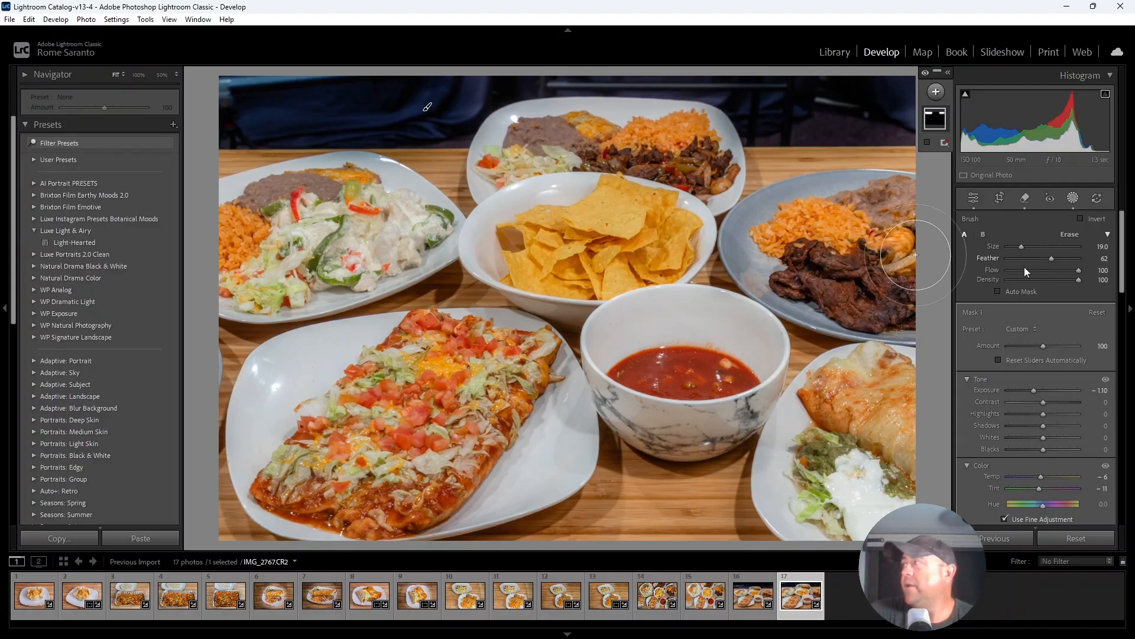
left_click(1073, 197)
Select all 17 photos in the series and open the export settings for them.
key("ctrl+a")
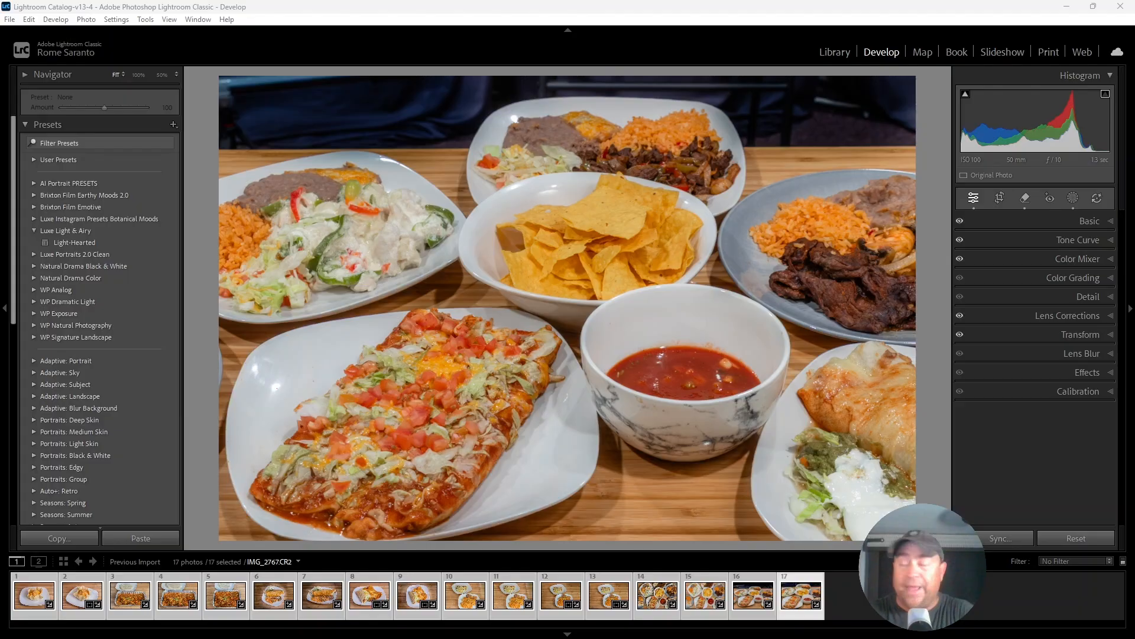
right_click(512, 582)
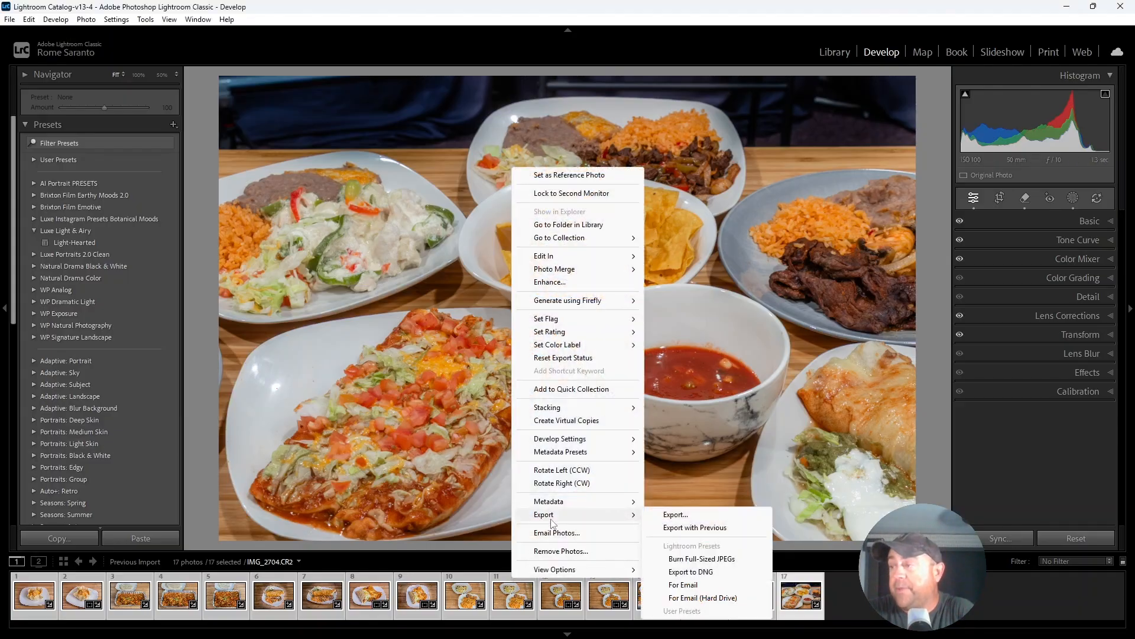
left_click(665, 515)
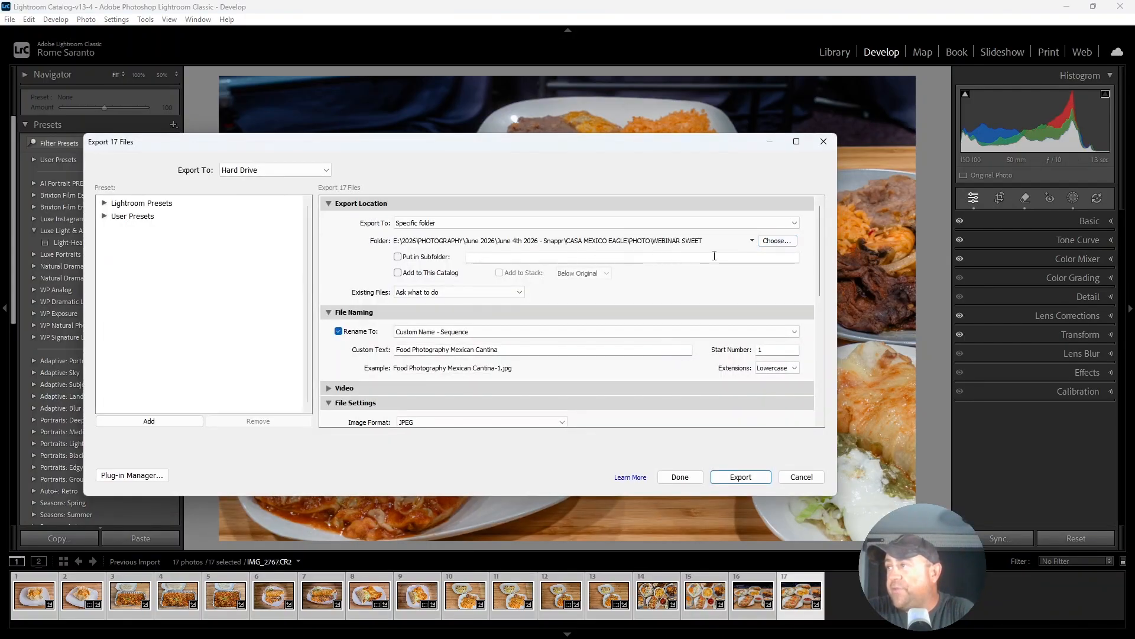
Set the export destination to the folder E:\2026\VIDEO\JUNE\Food Photography Video\Light Photos Export.
left_click(777, 241)
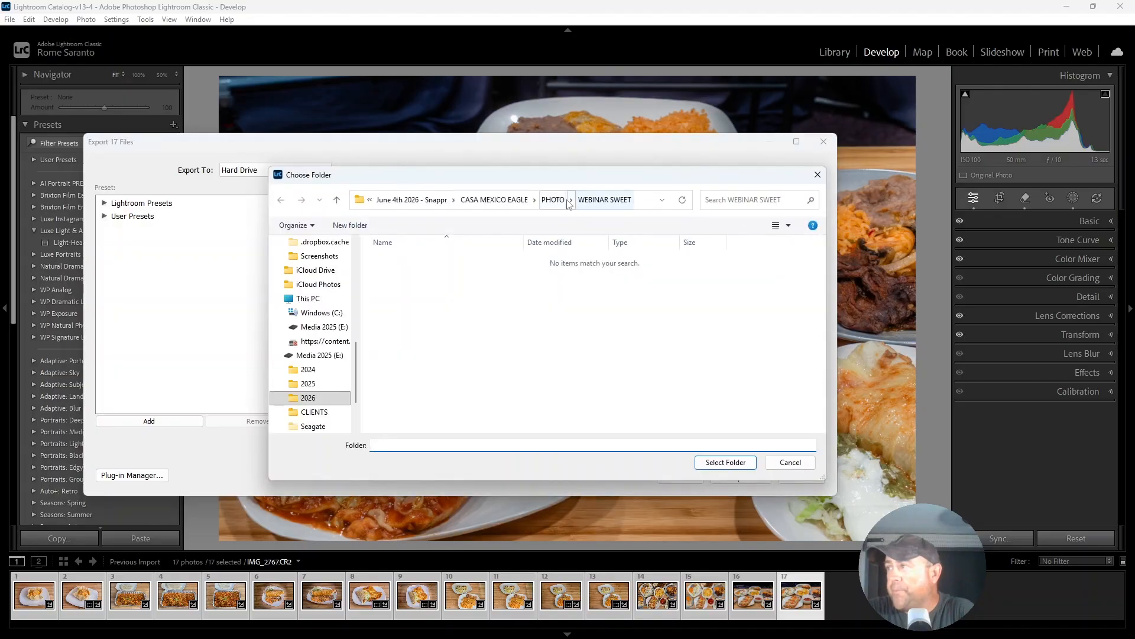
left_click(430, 201)
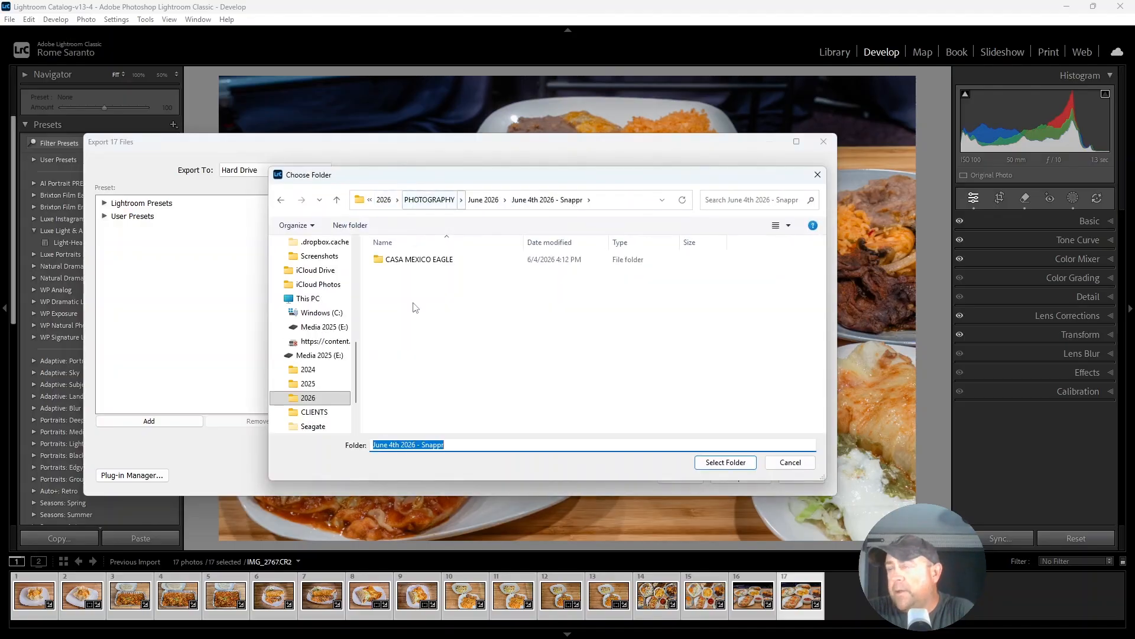
left_click(317, 401)
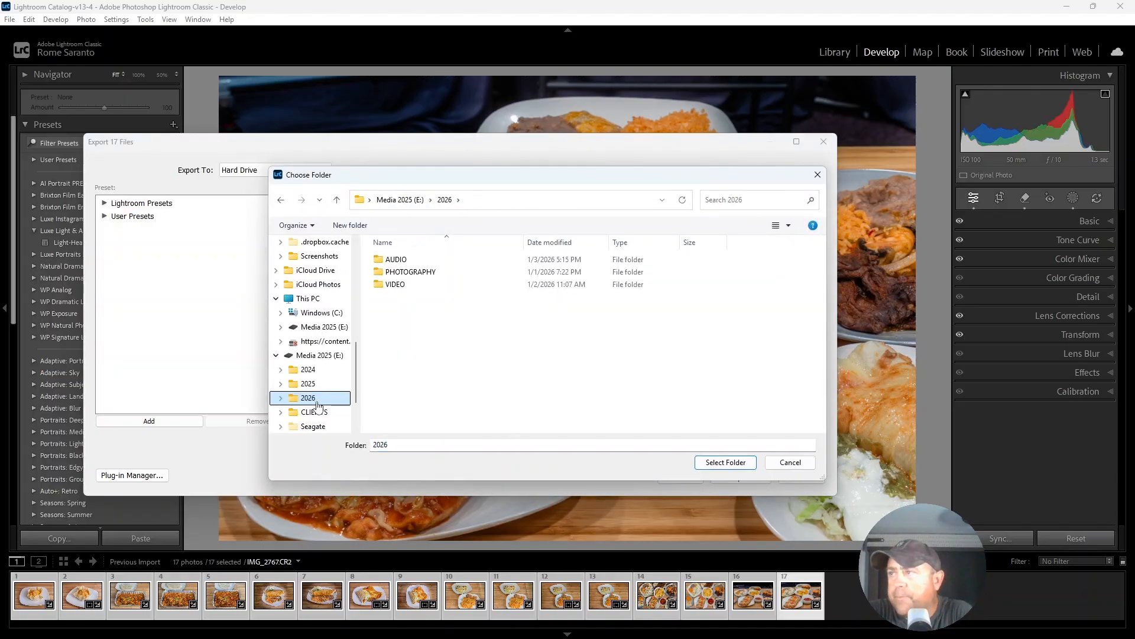
double_click(420, 286)
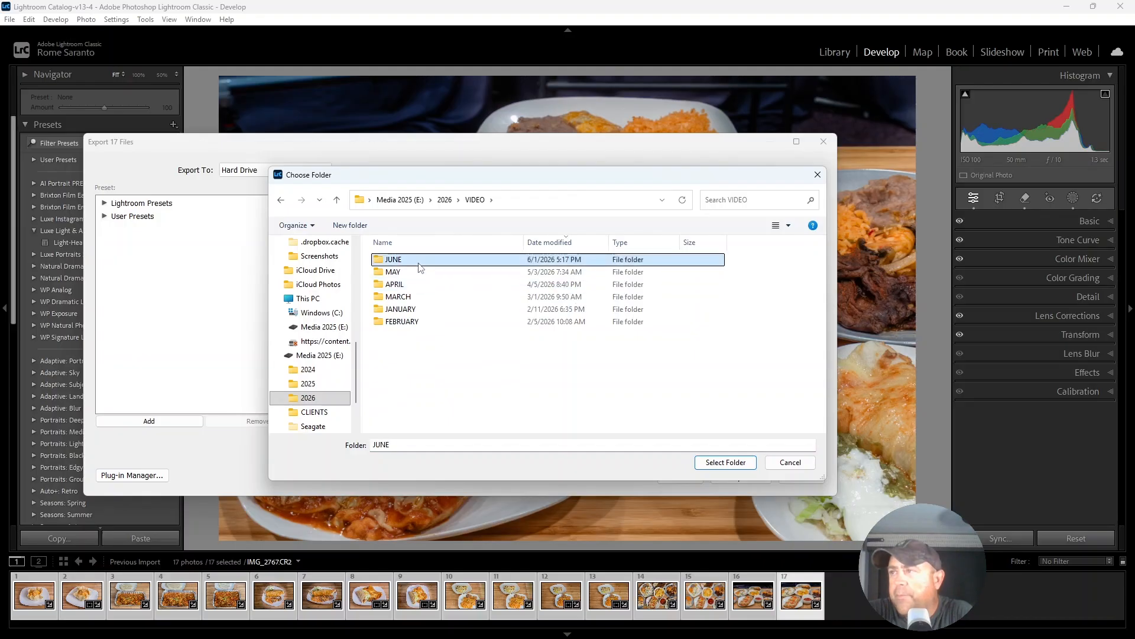
double_click(420, 260)
double_click(417, 285)
double_click(416, 273)
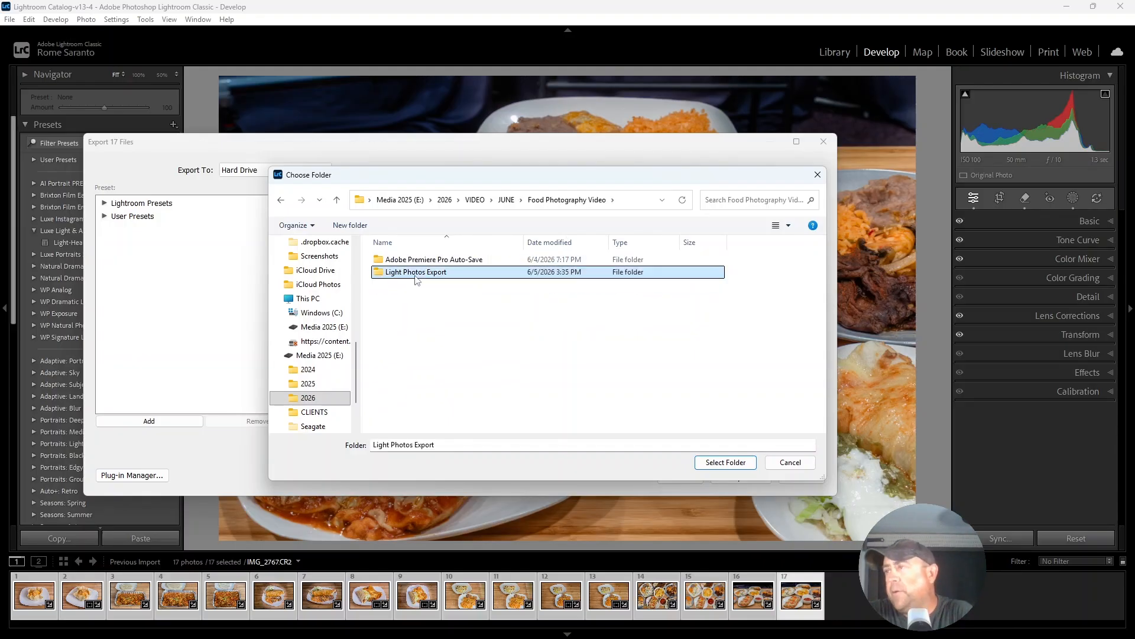
left_click(726, 462)
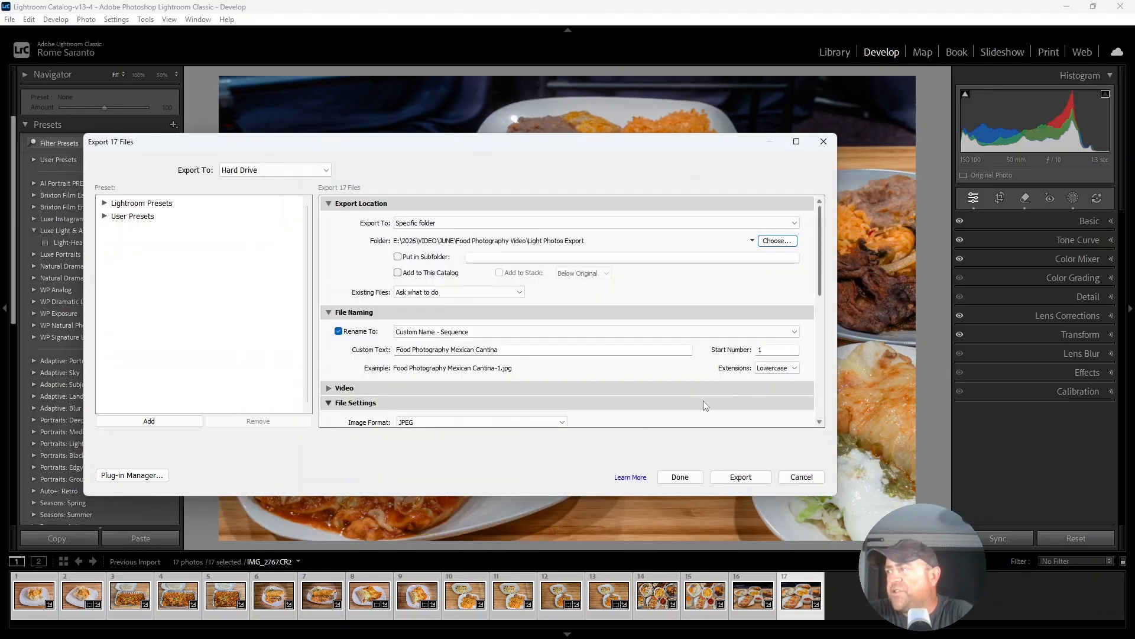
Choose JPEG as the image format and export the 17 photos.
scroll(704, 402, "down", 5)
scroll(585, 320, "up", 5)
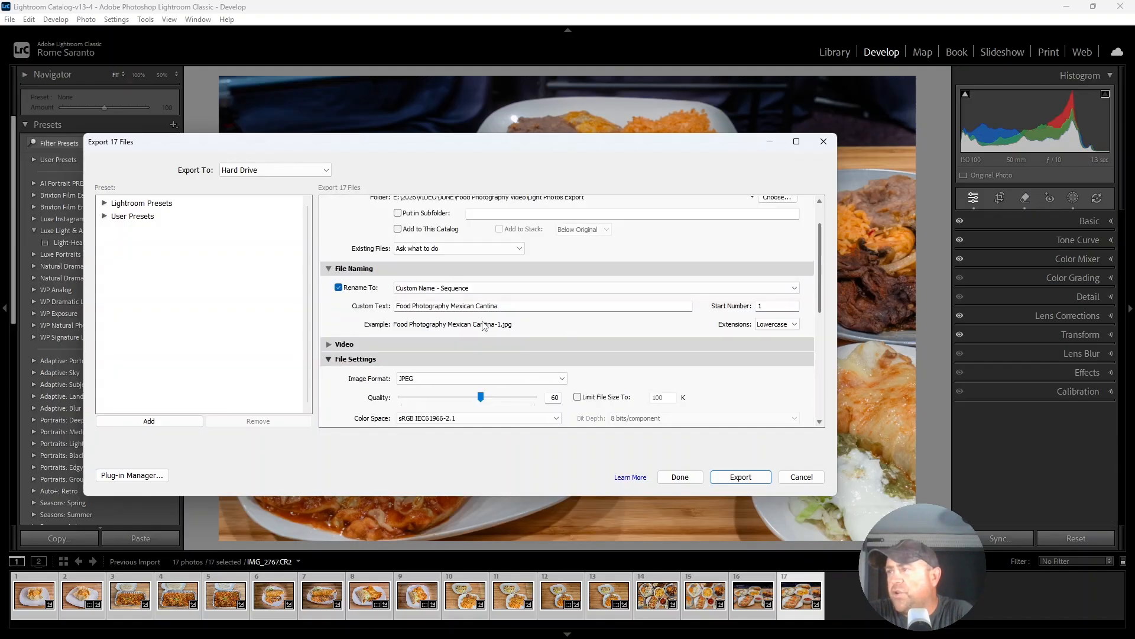
left_click(524, 382)
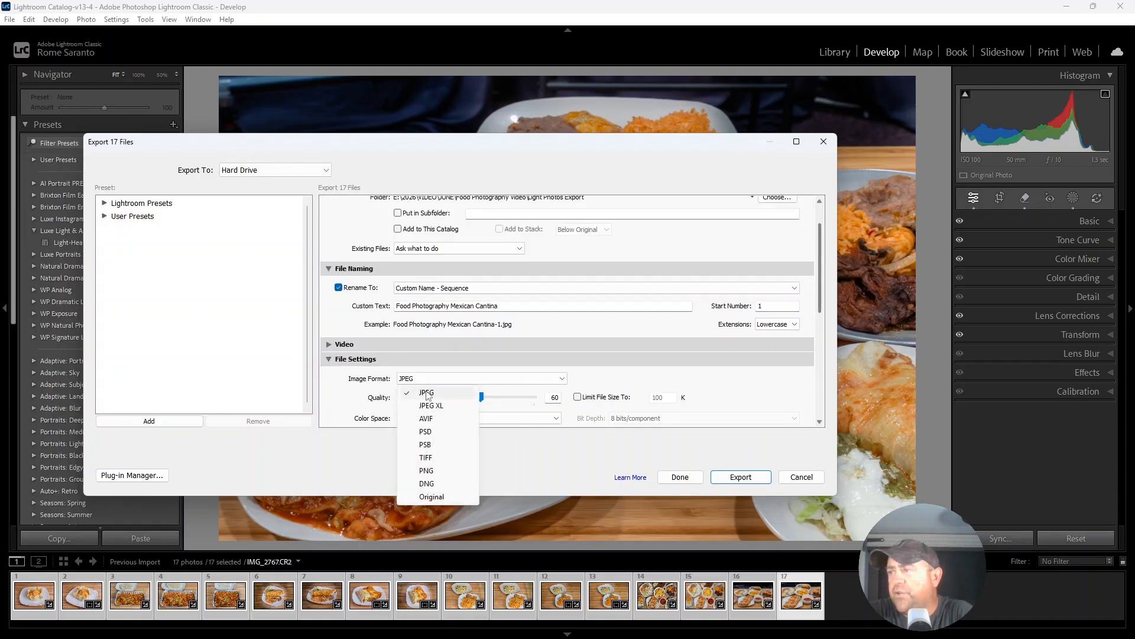
left_click(426, 393)
left_click(760, 482)
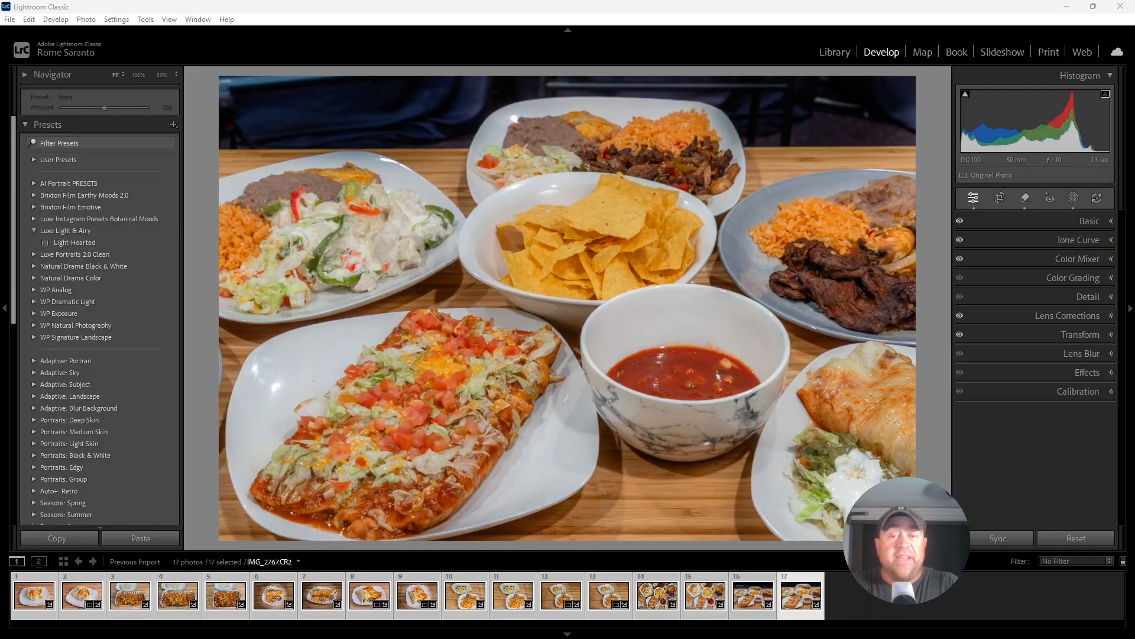
Open Food Photography Mexican Cantina-1.jpg from the Light Photos Export folder and enlarge the photo viewer to full screen.
left_click_drag(48, 102, 620, 152)
left_click(467, 264)
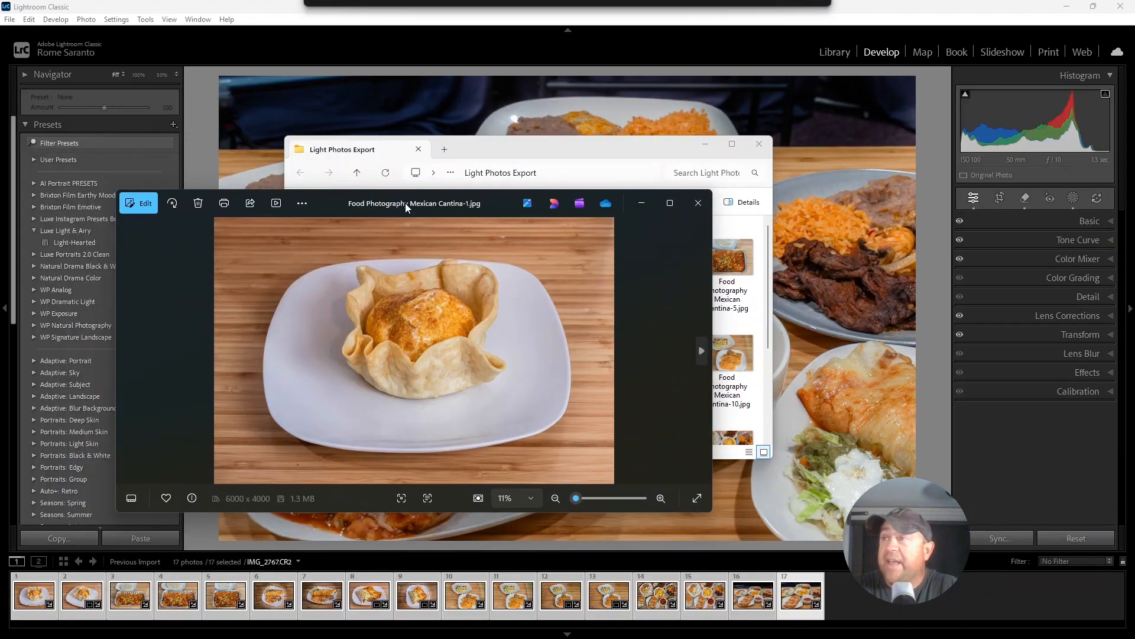
left_click_drag(406, 204, 597, 211)
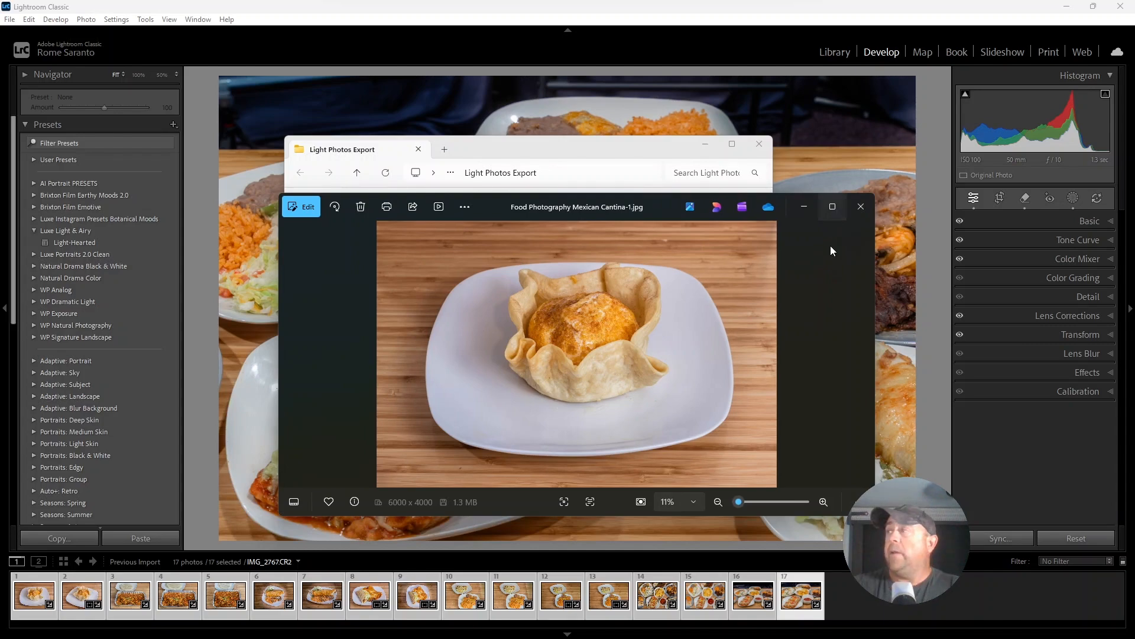
left_click(832, 207)
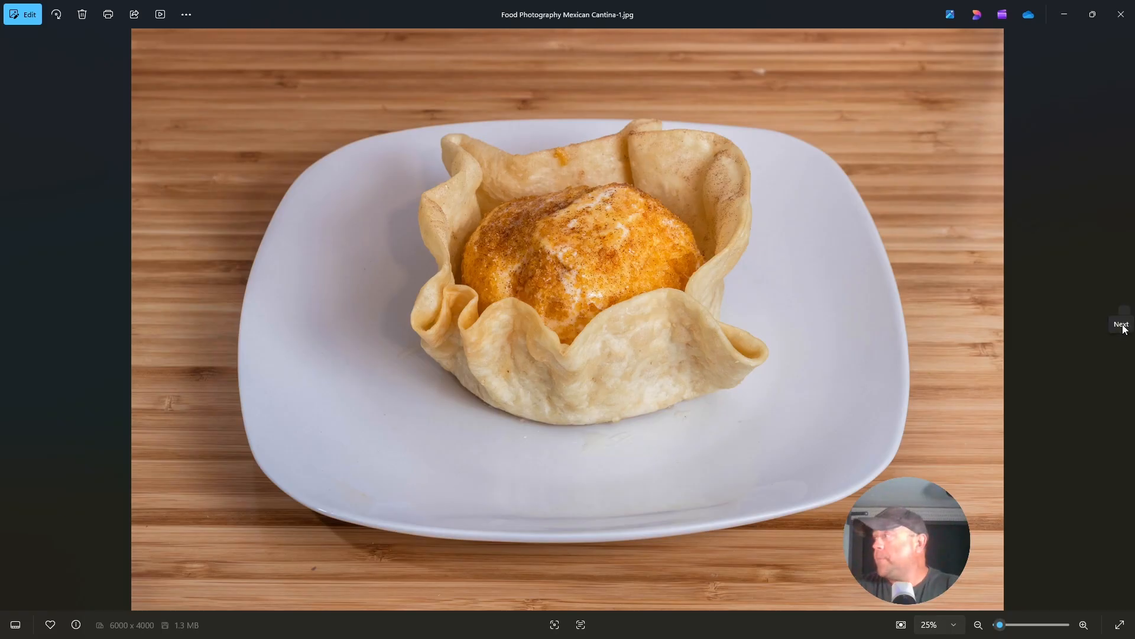
Review the exported photos from 1 to 8, return to photo 7 to check its brightness, and put the viewer and export folder away.
left_click(1124, 328)
left_click(1124, 329)
left_click(1124, 328)
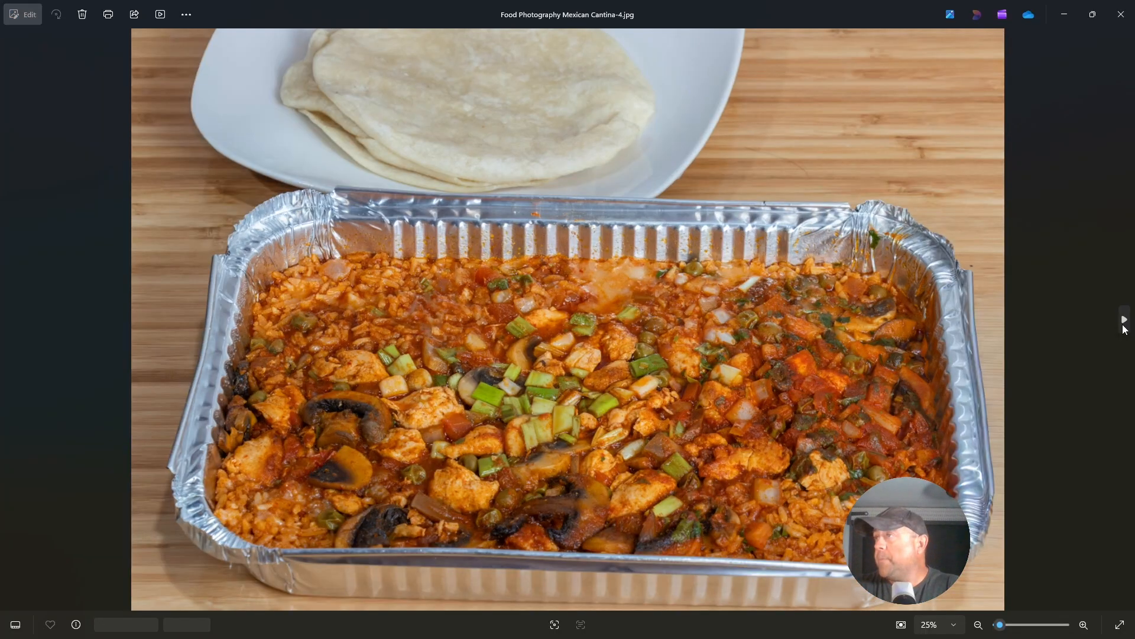
left_click(1125, 328)
left_click(1124, 329)
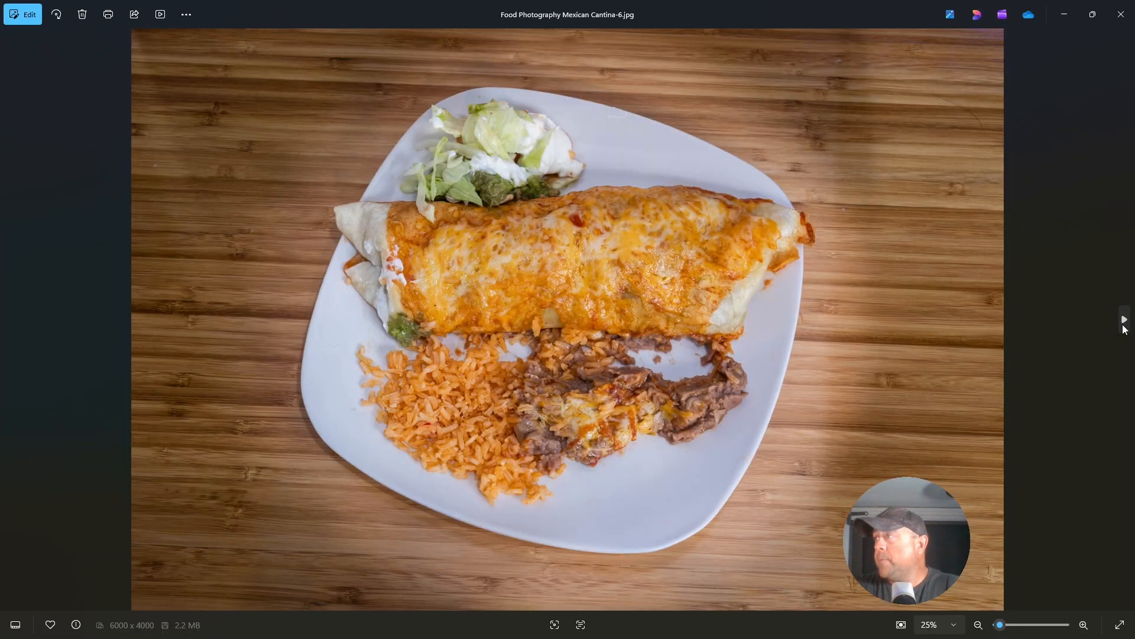
left_click(1124, 328)
left_click(1124, 328)
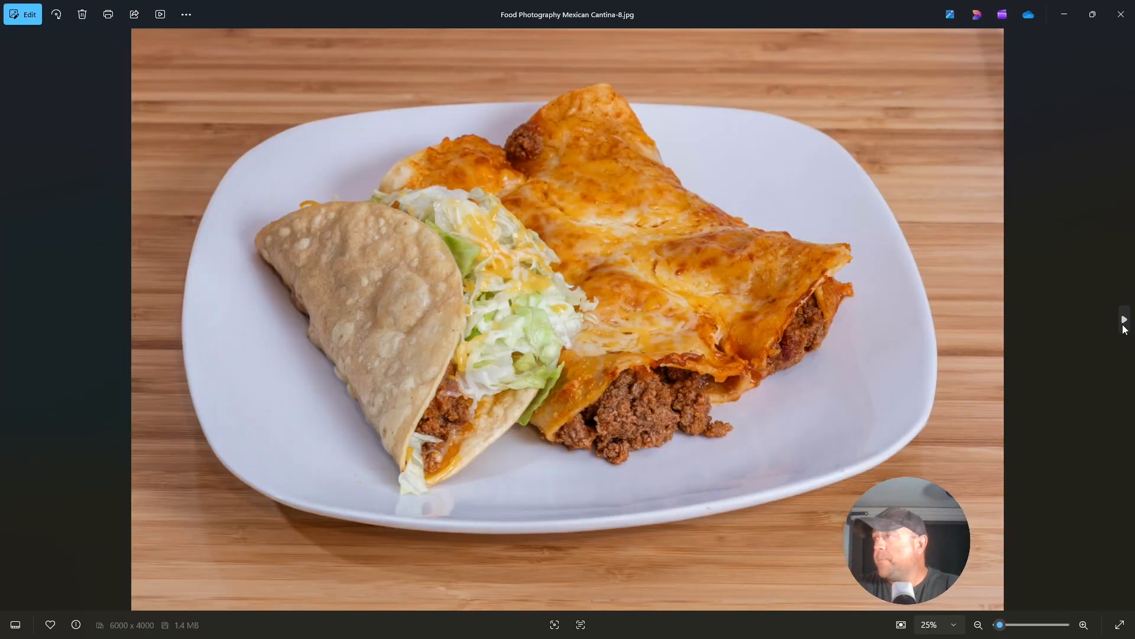
left_click(9, 327)
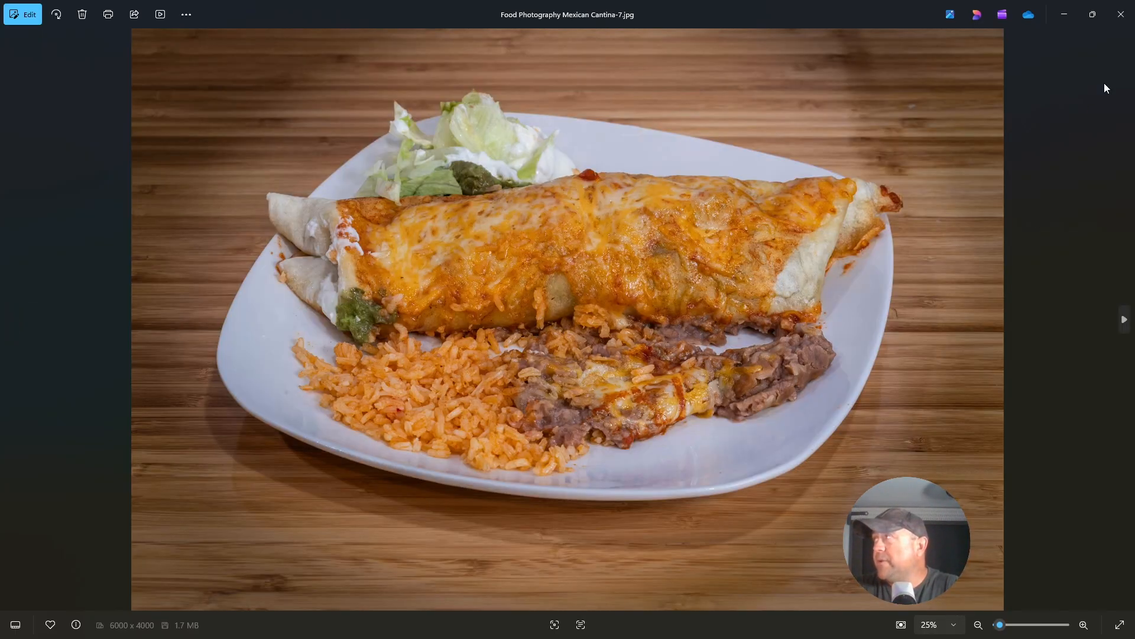
left_click(1064, 16)
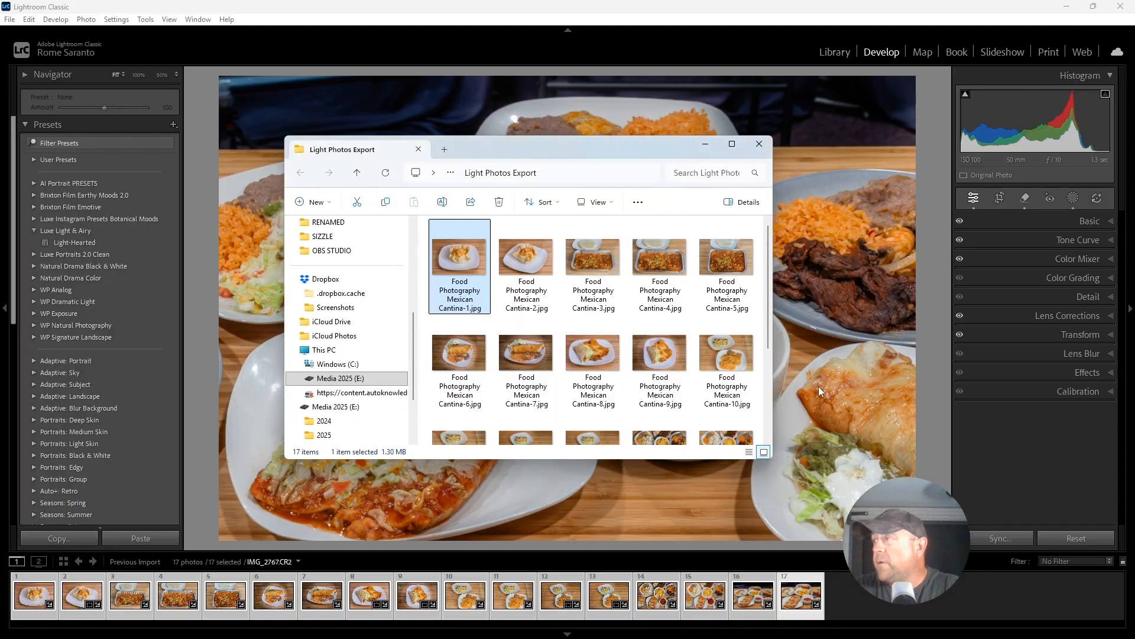
left_click(696, 150)
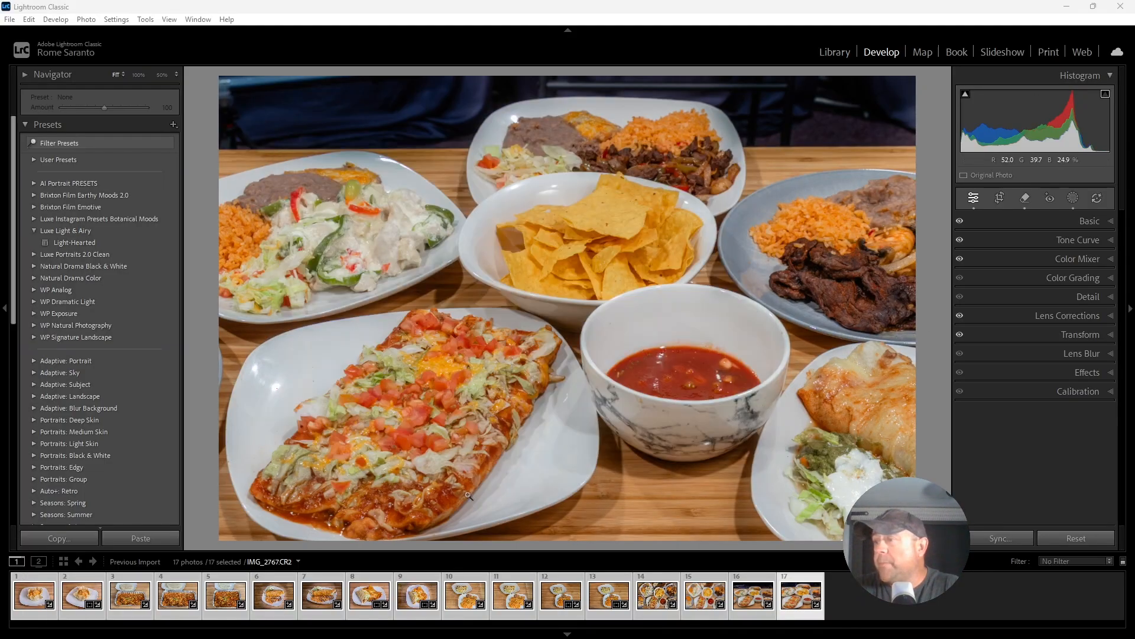
Brighten the midtones of IMG_2691.CR2 with a Tone Curve point at input 130 and output 138.
left_click(319, 582)
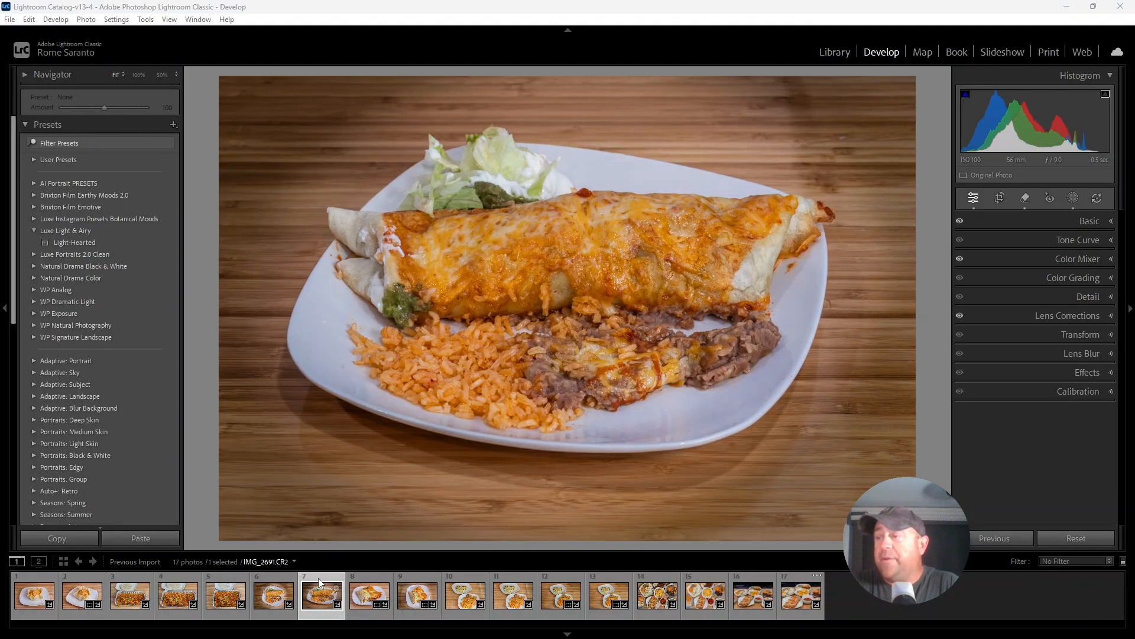
left_click(1017, 239)
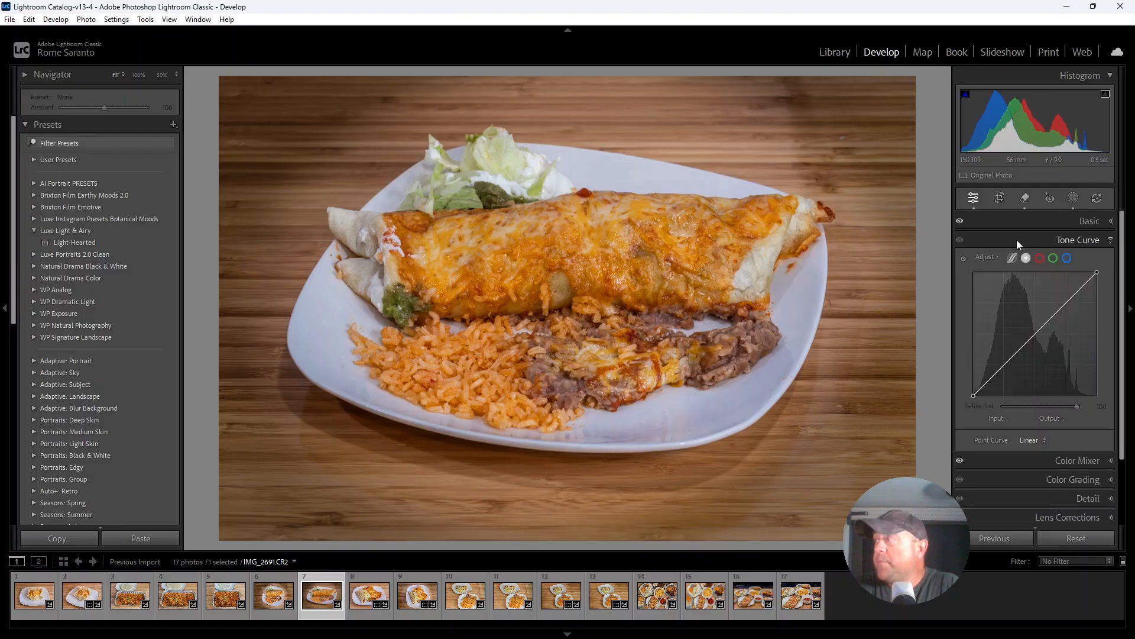
left_click(1039, 330)
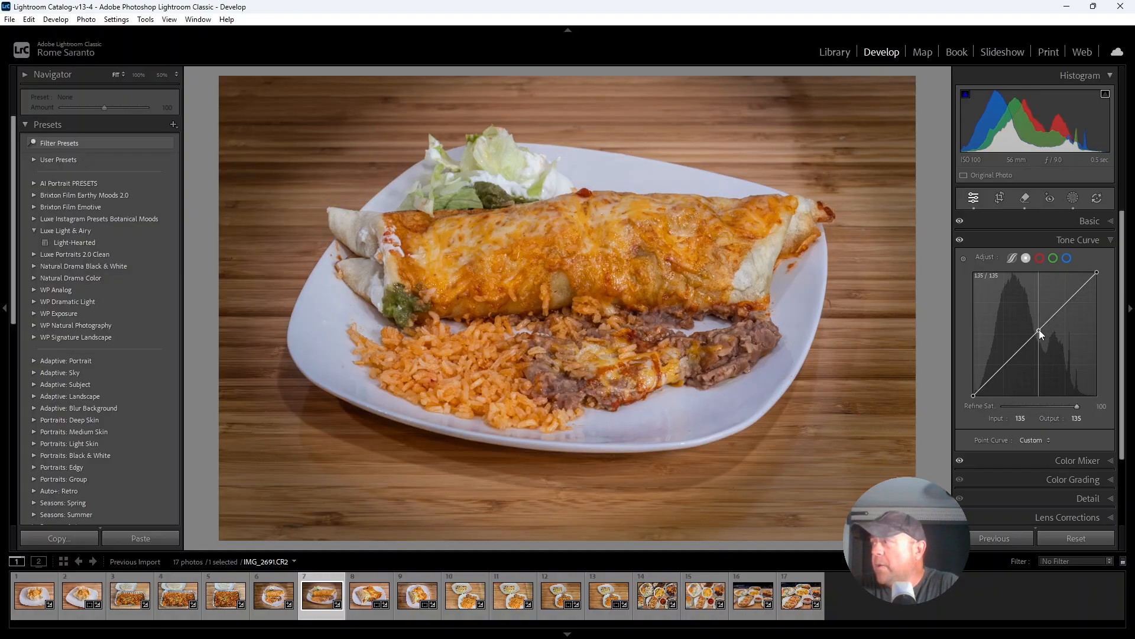
left_click_drag(1038, 332, 1037, 331)
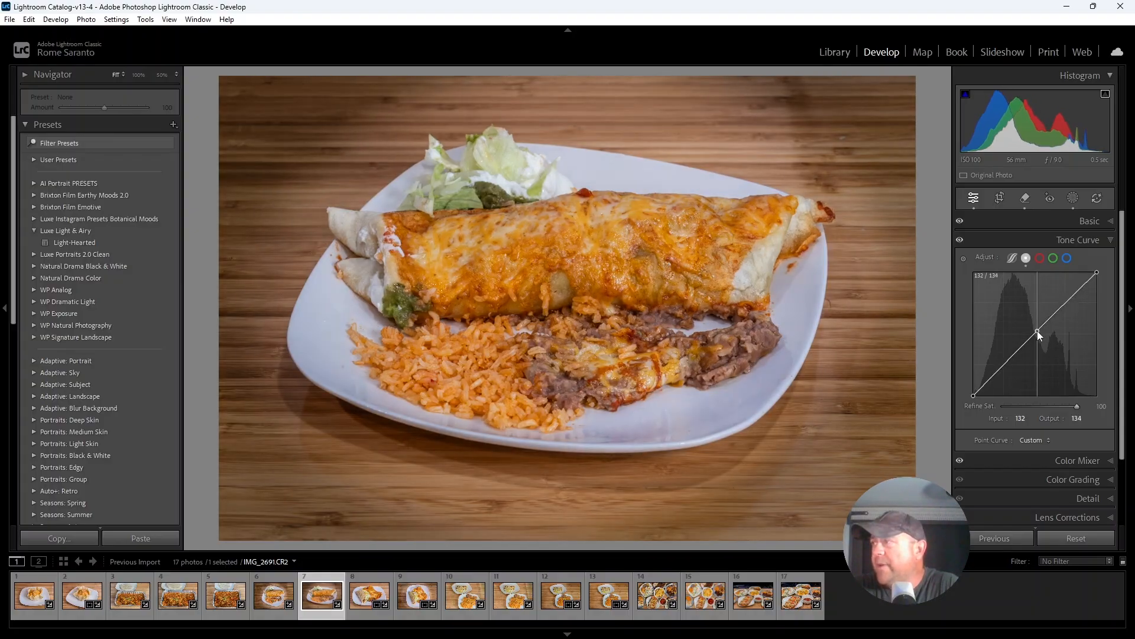
left_click_drag(1037, 330, 1036, 328)
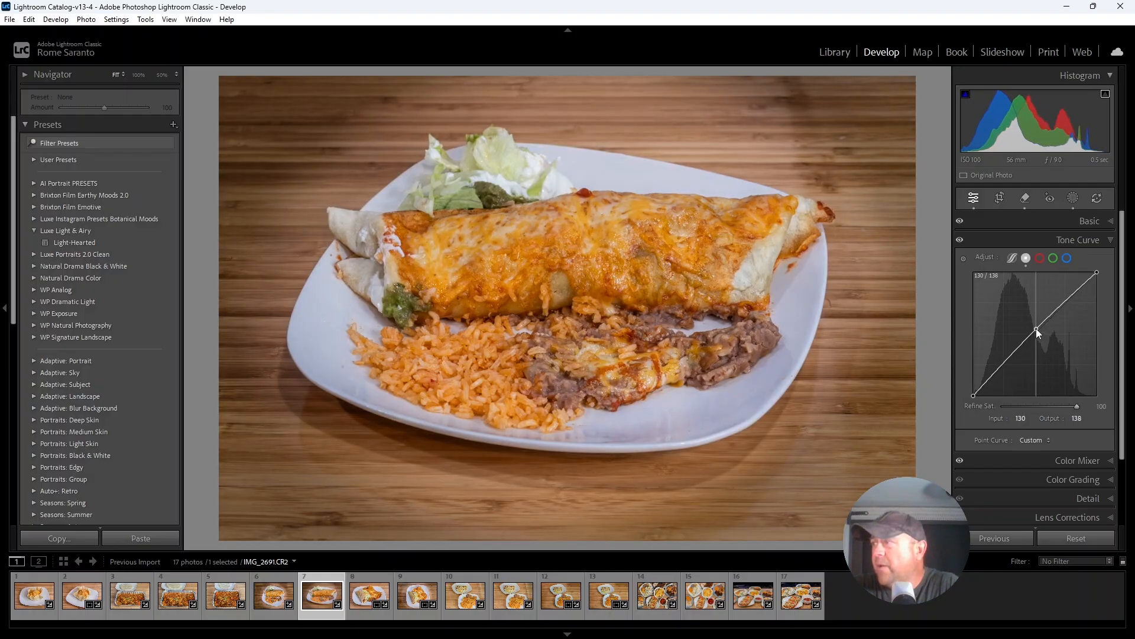
left_click(1036, 239)
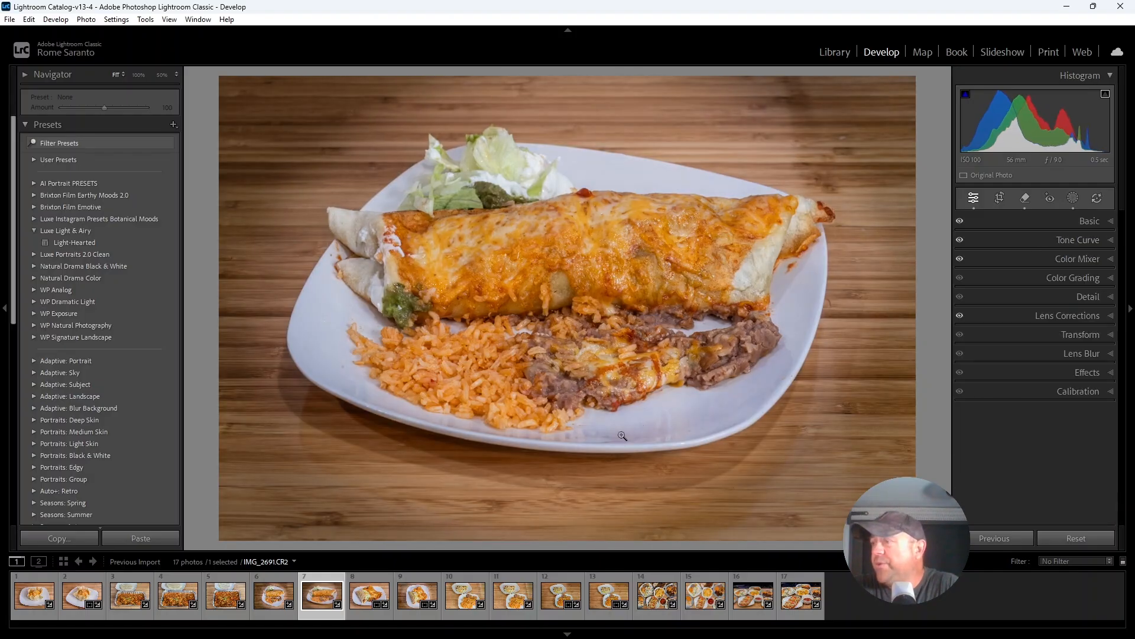
Export IMG_2691.CR2 again to the Light Photos Export folder with start number 7, replacing Food Photography Mexican Cantina-7.jpg.
right_click(321, 578)
mouse_move(355, 514)
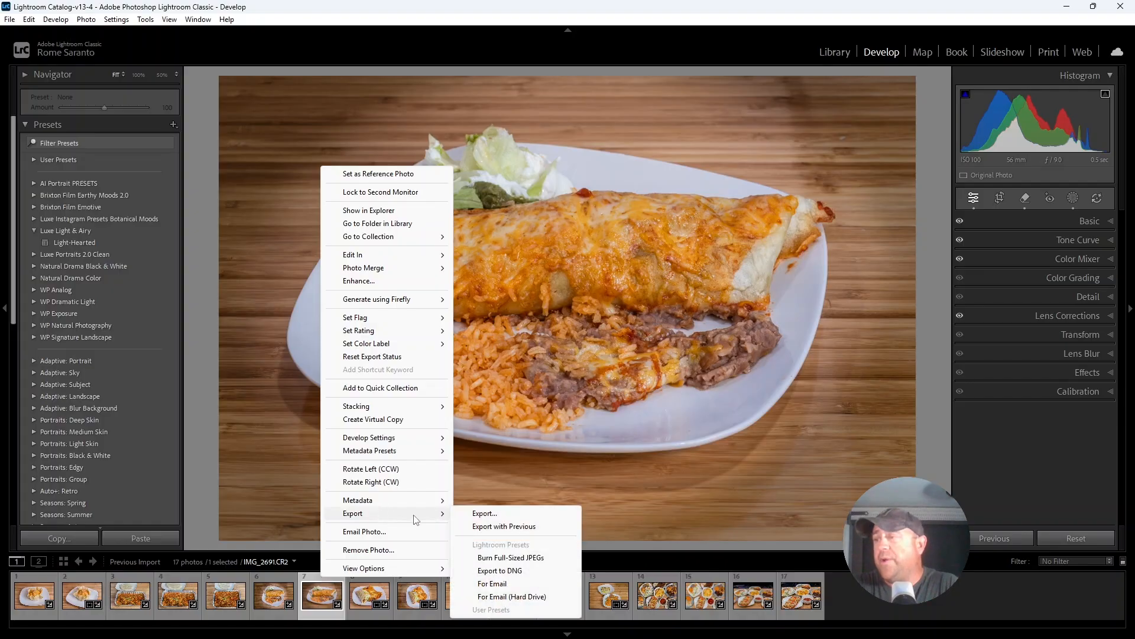
left_click(484, 518)
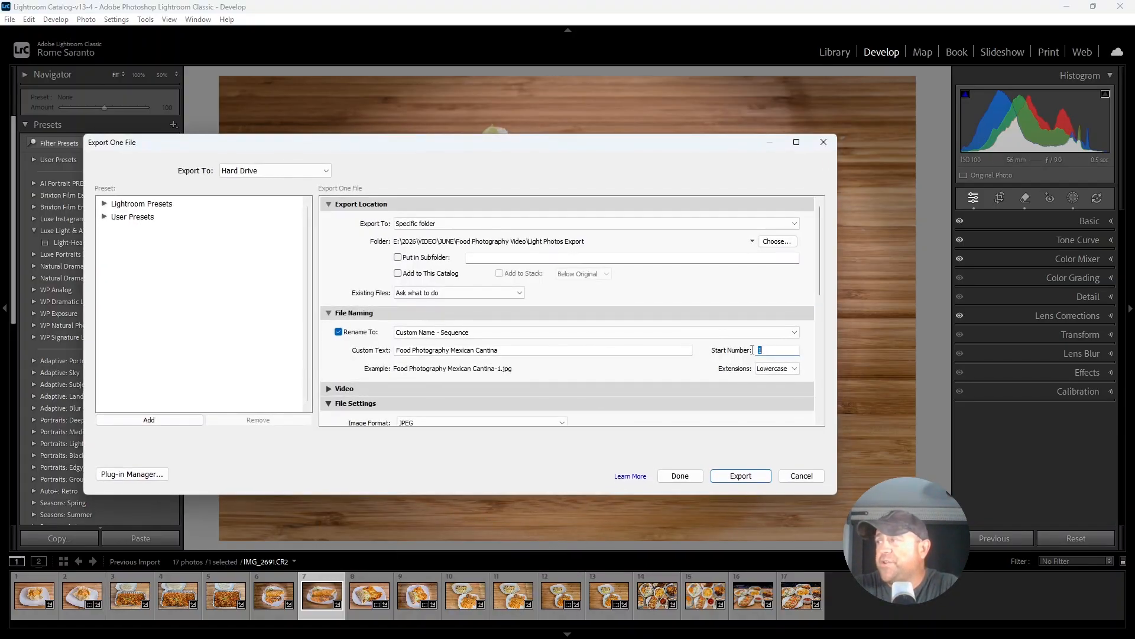
left_click(759, 351)
type("7")
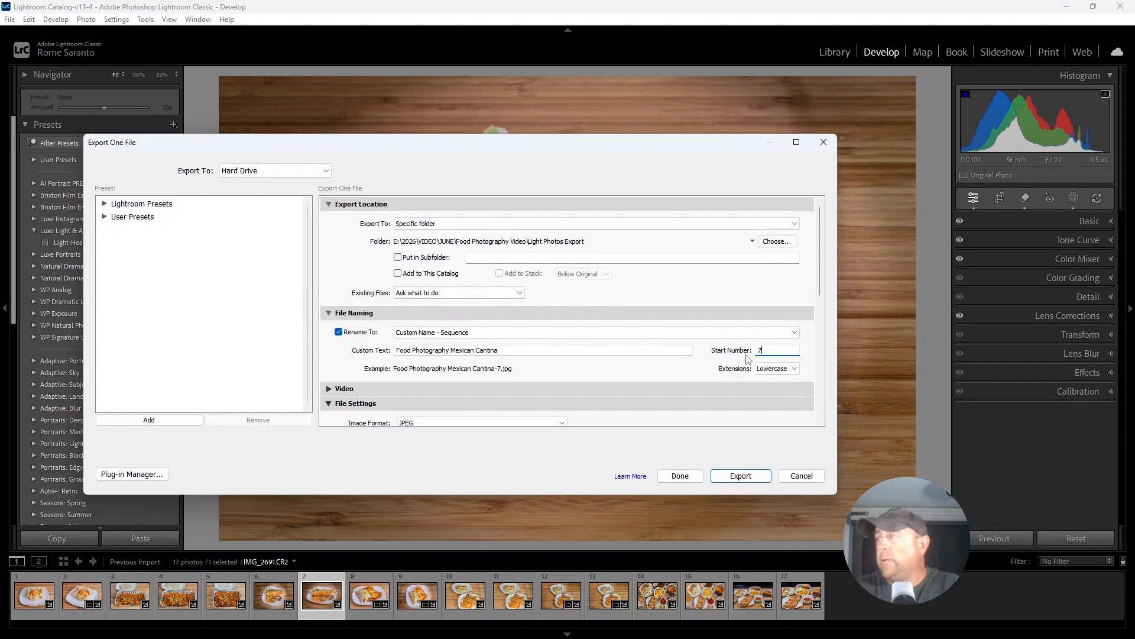
left_click(742, 473)
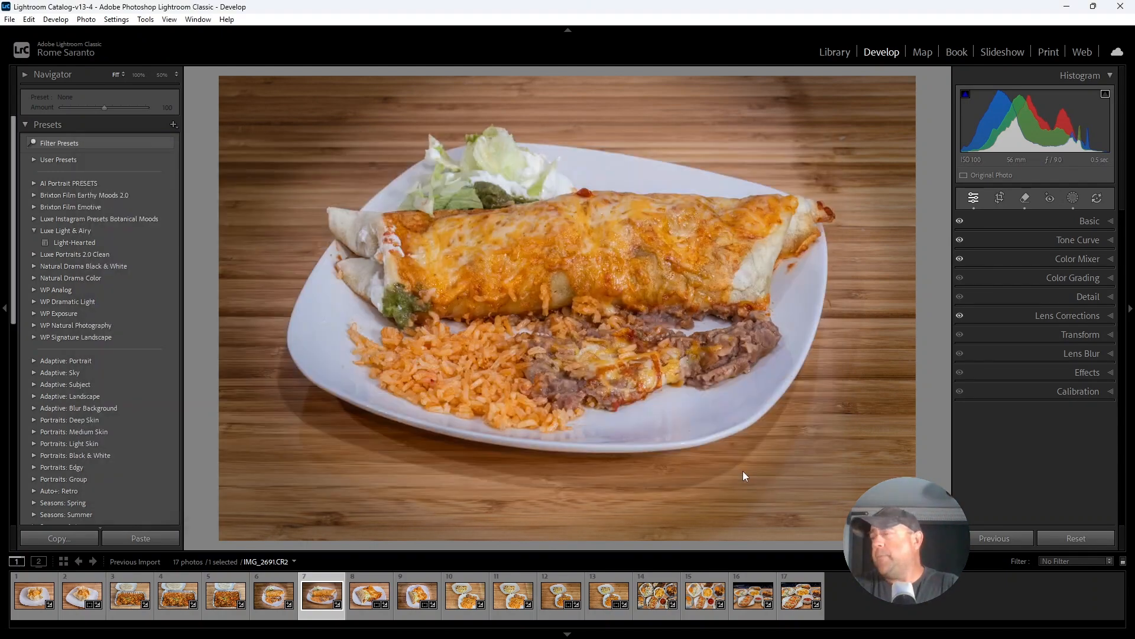
left_click(569, 413)
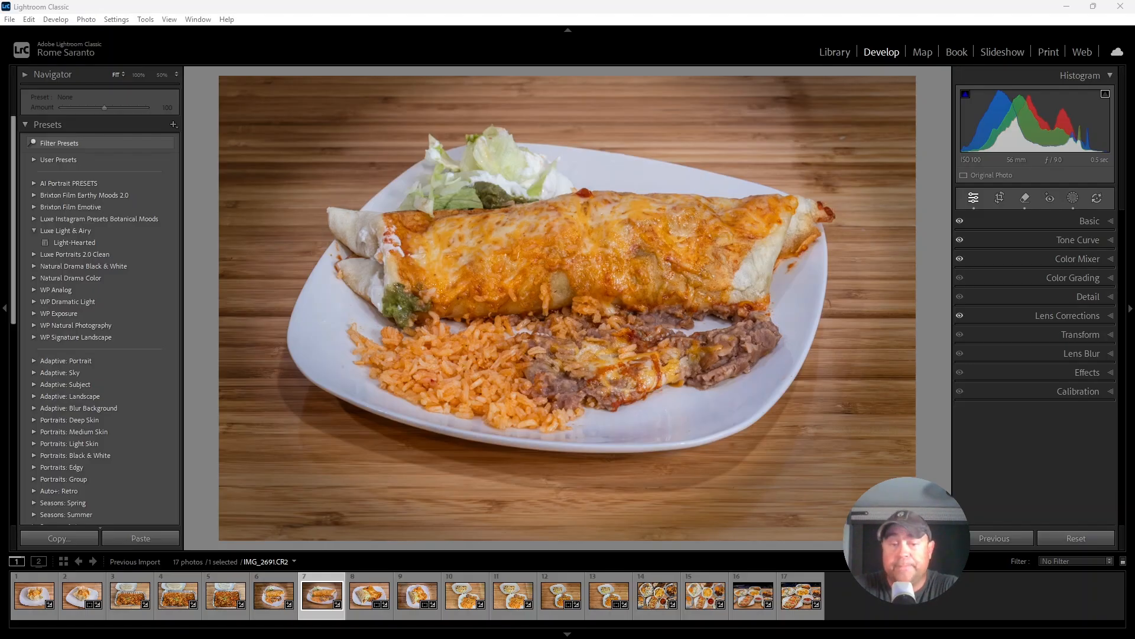
Open the re-exported Food Photography Mexican Cantina-7.jpg from the Light Photos Export folder in the photo viewer.
key("super+e")
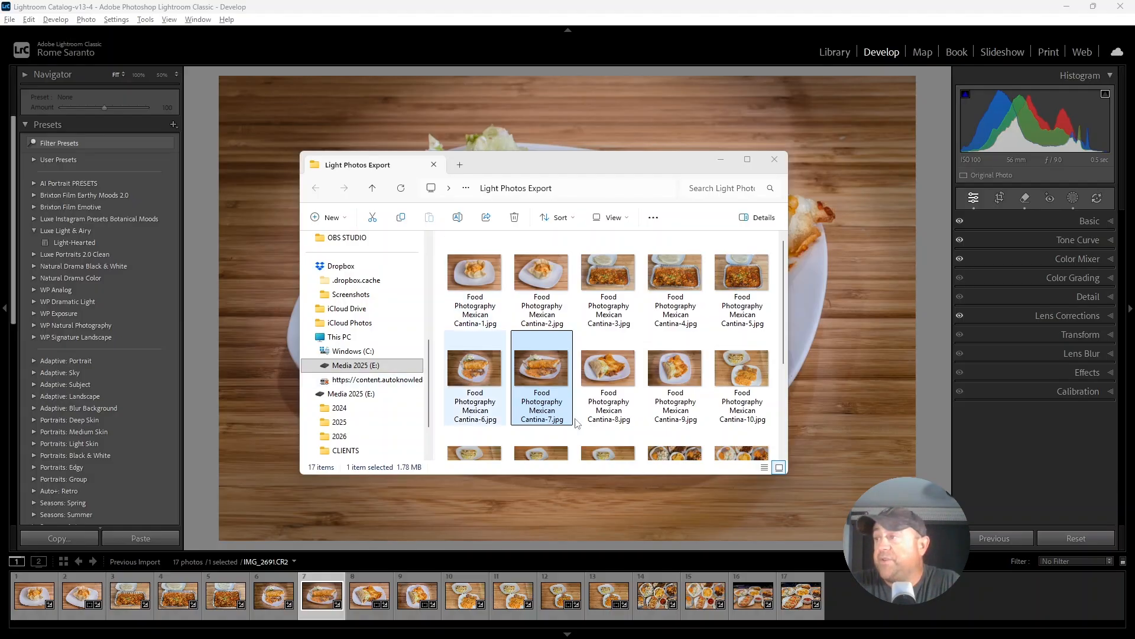
left_click(536, 372)
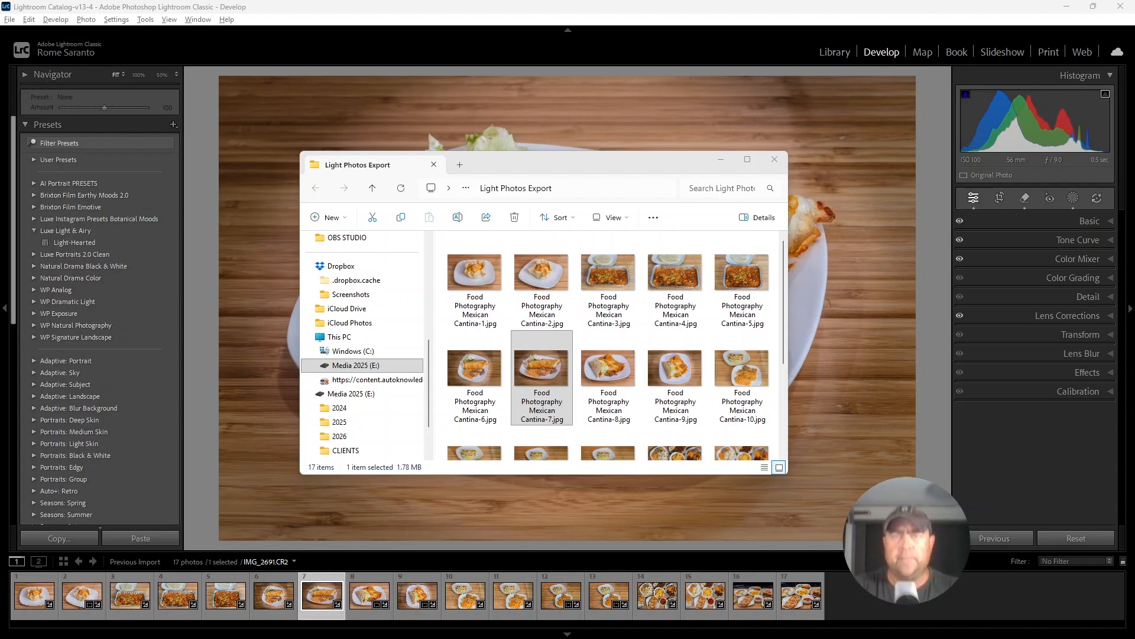
left_click_drag(0, 195, 569, 5)
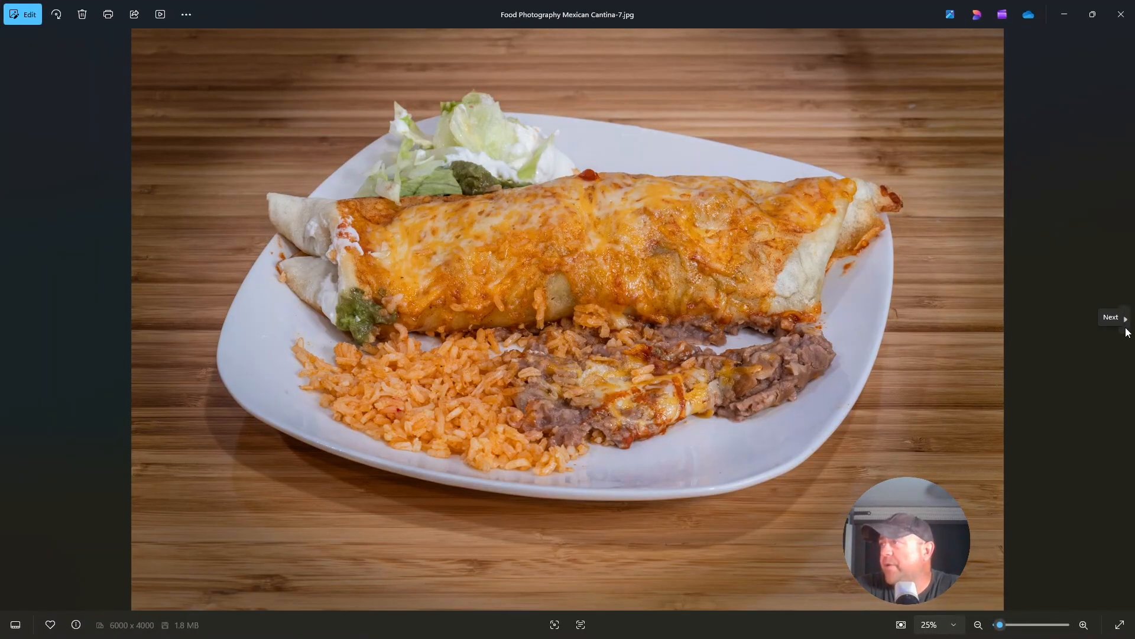
Review the exported photos from Food Photography Mexican Cantina-8.jpg through Food Photography Mexican Cantina-15.jpg.
left_click(1126, 319)
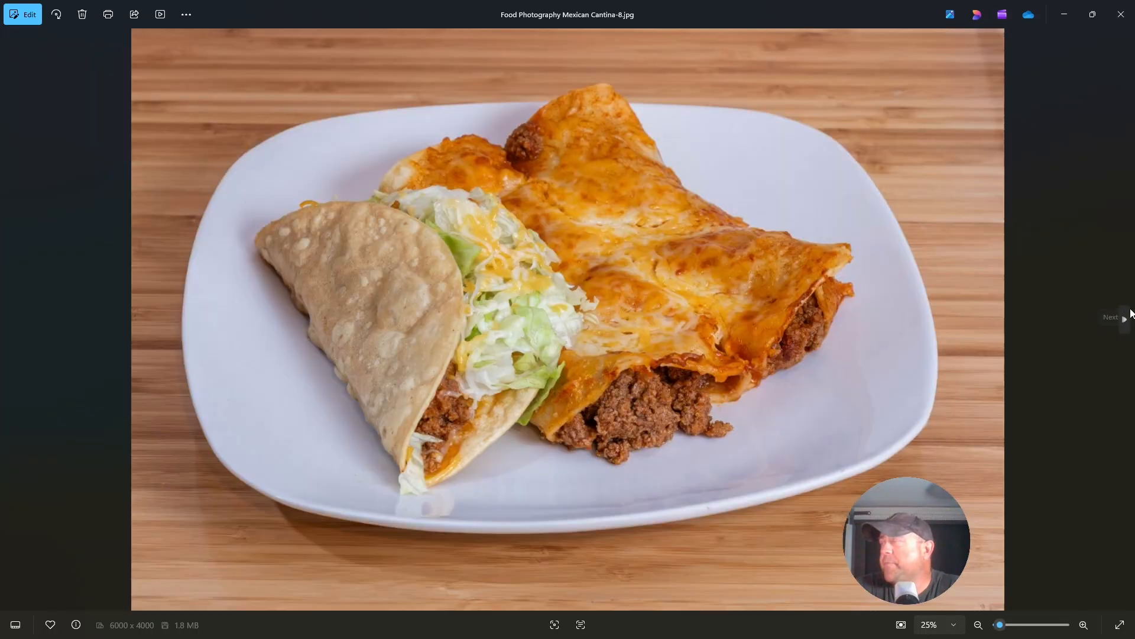
left_click(1126, 322)
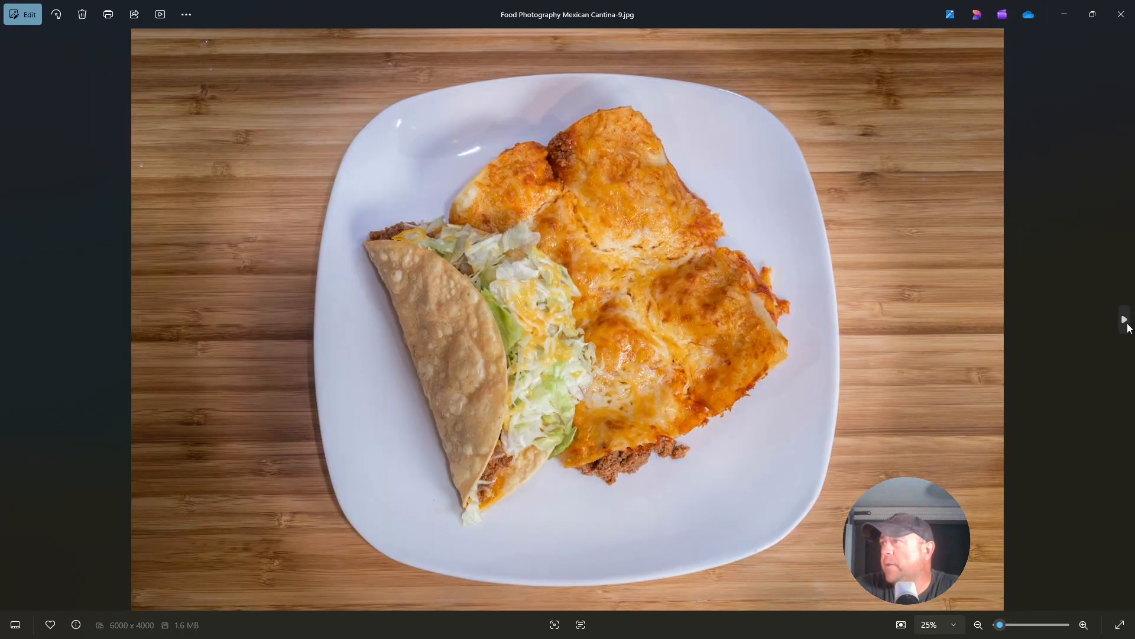
left_click(1127, 322)
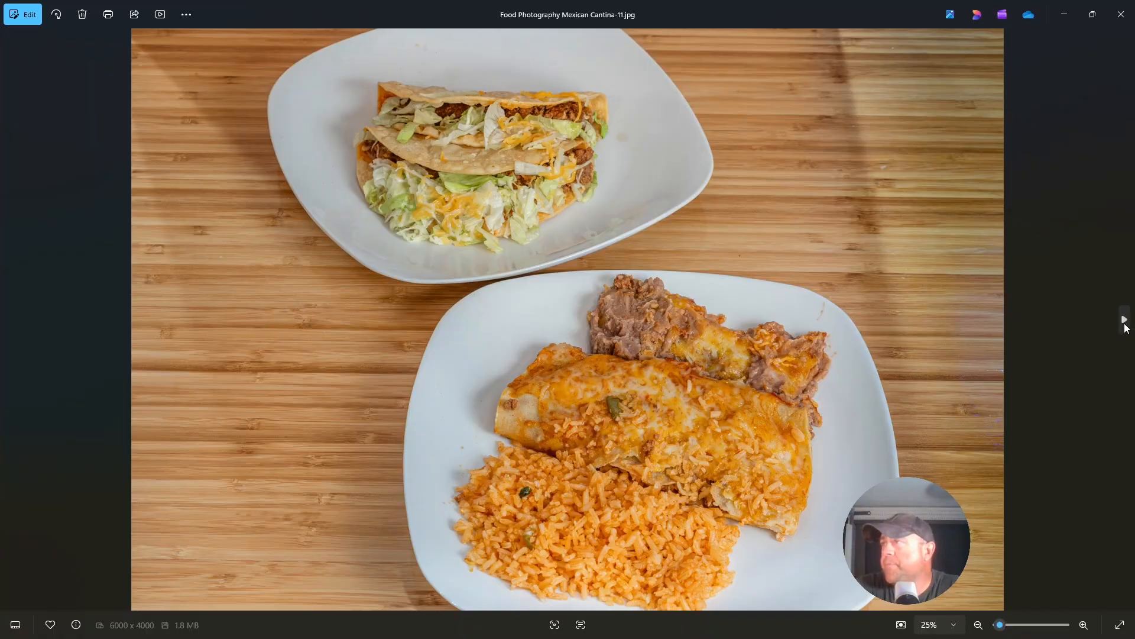
left_click(1125, 322)
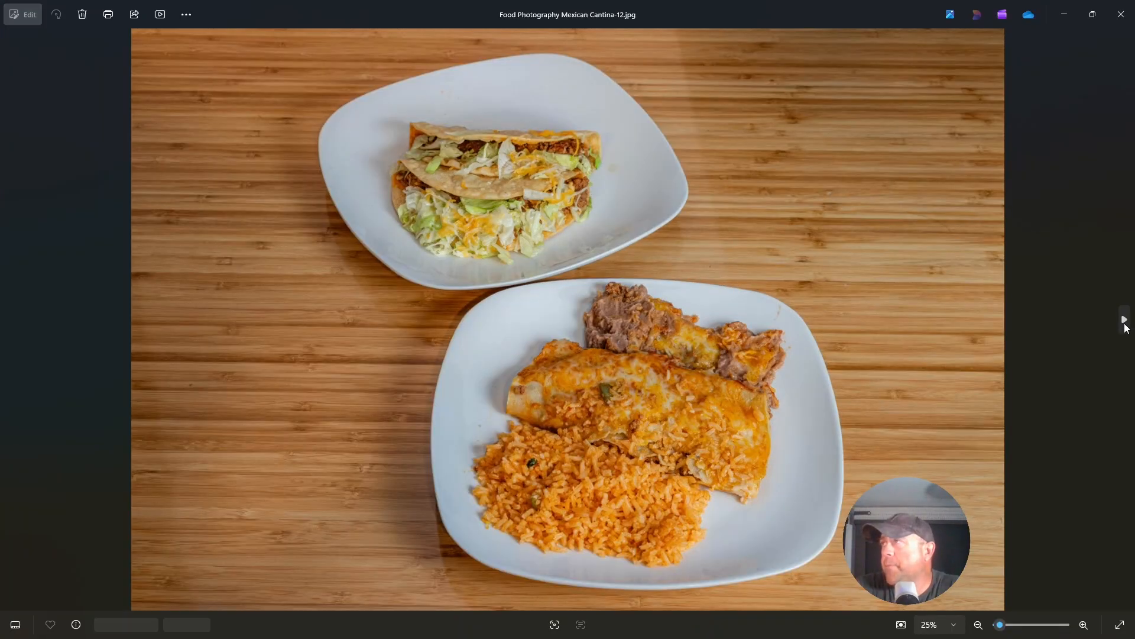
left_click(1125, 322)
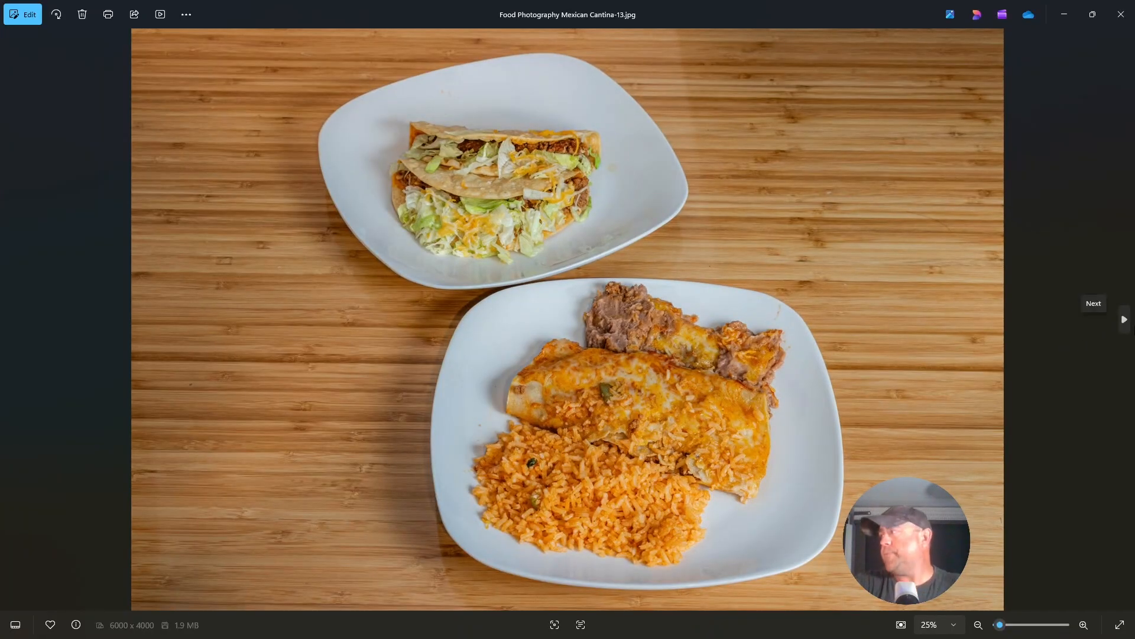
left_click(1125, 330)
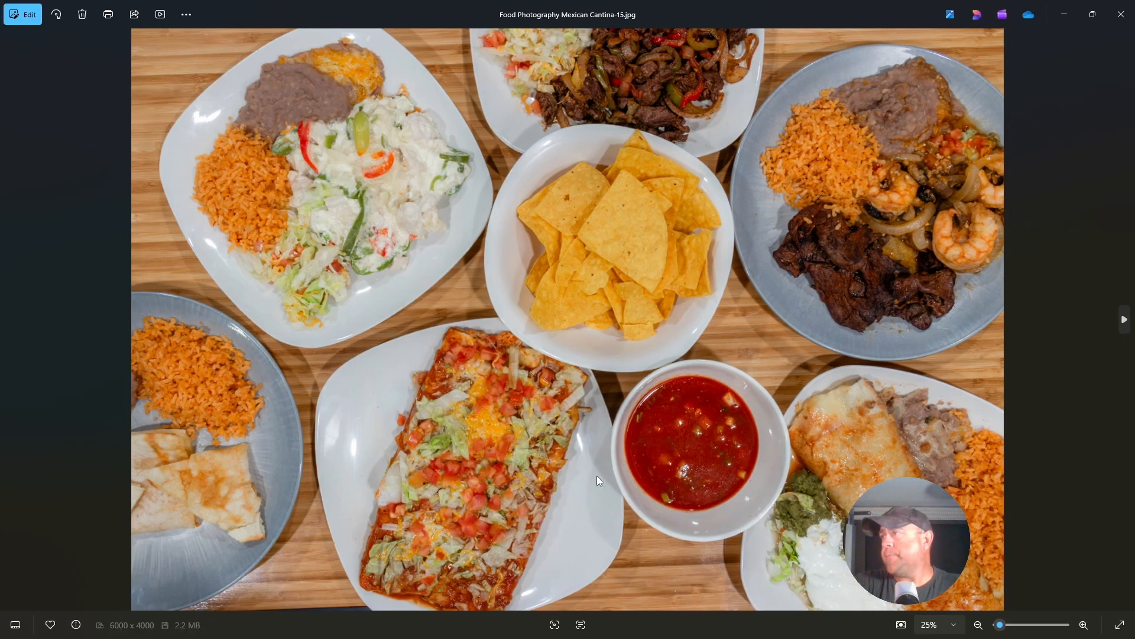
Compare exported photos 14 and 15 of the overhead table spread by switching back and forth between them.
left_click(12, 329)
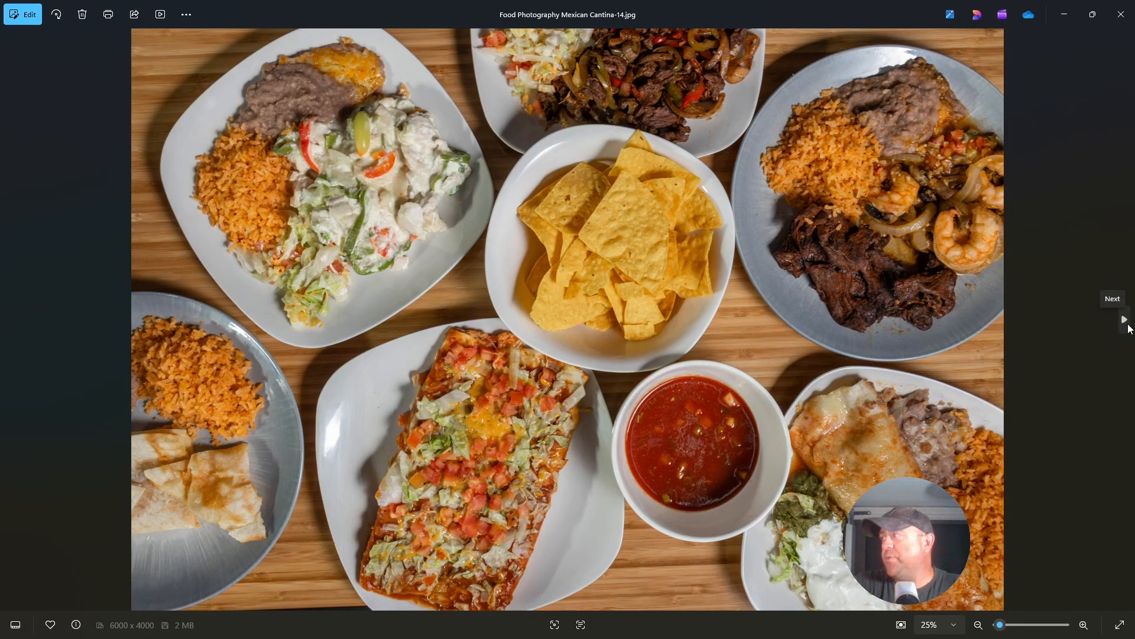
left_click(1125, 320)
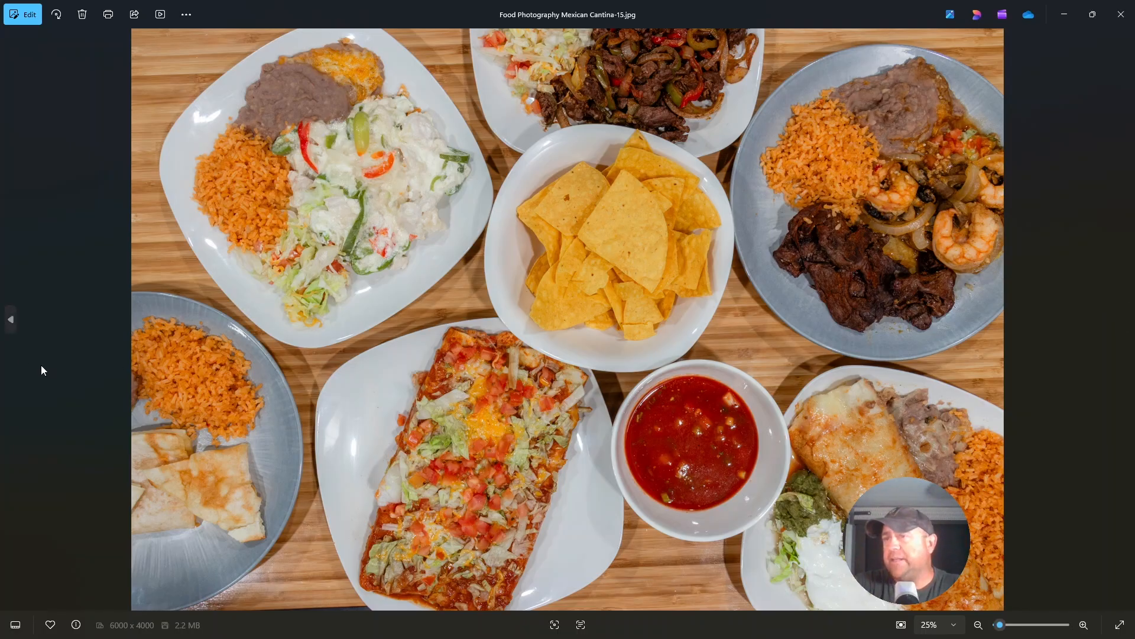
left_click(12, 320)
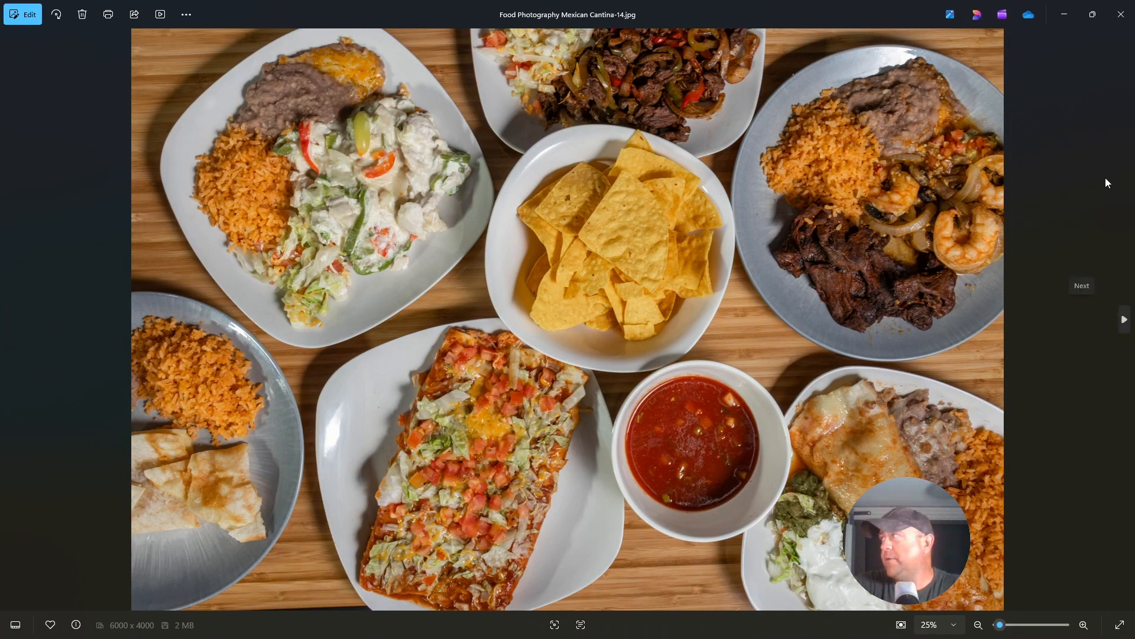
left_click(1124, 322)
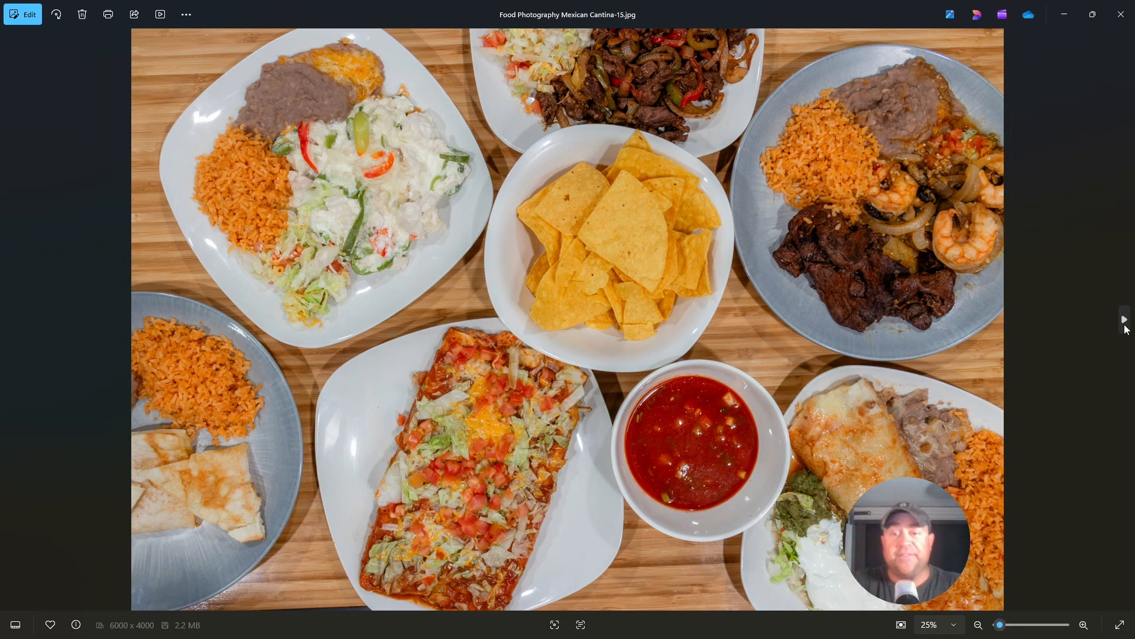
View the remaining exported photos through Food Photography Mexican Cantina-17.jpg, and close the photo viewer and export folder.
left_click(1124, 321)
left_click(1125, 322)
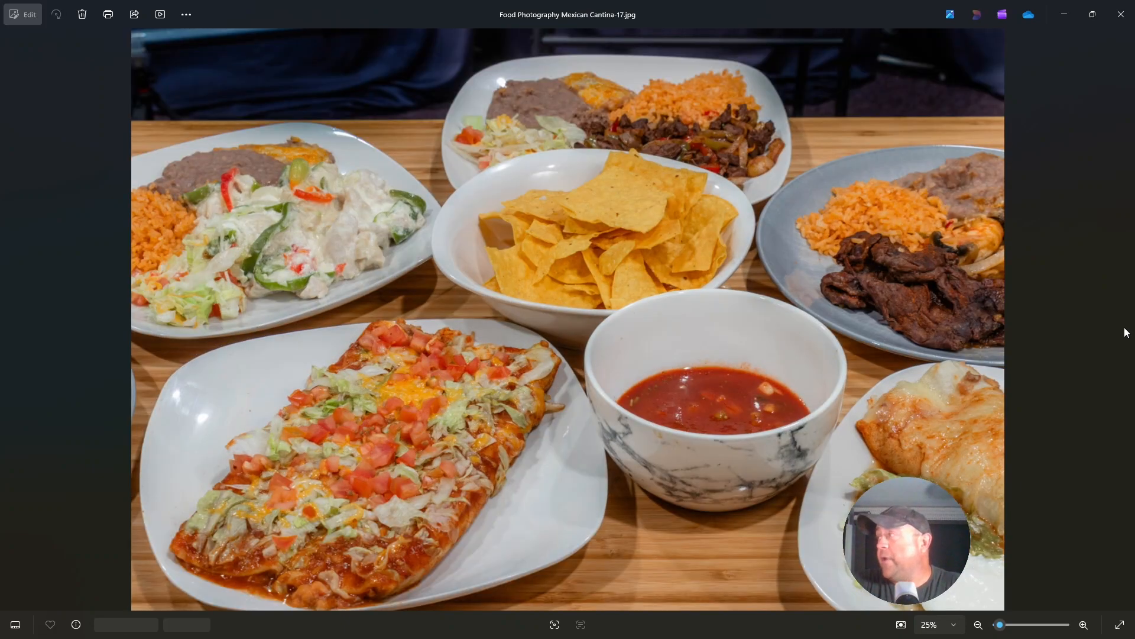
left_click(1121, 14)
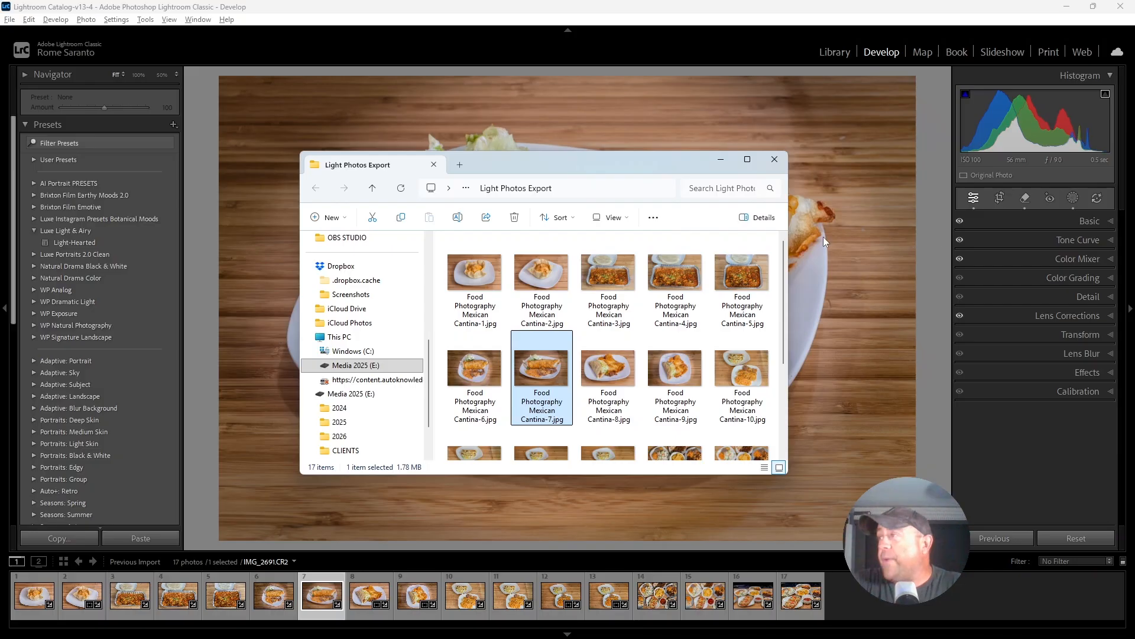
left_click(775, 159)
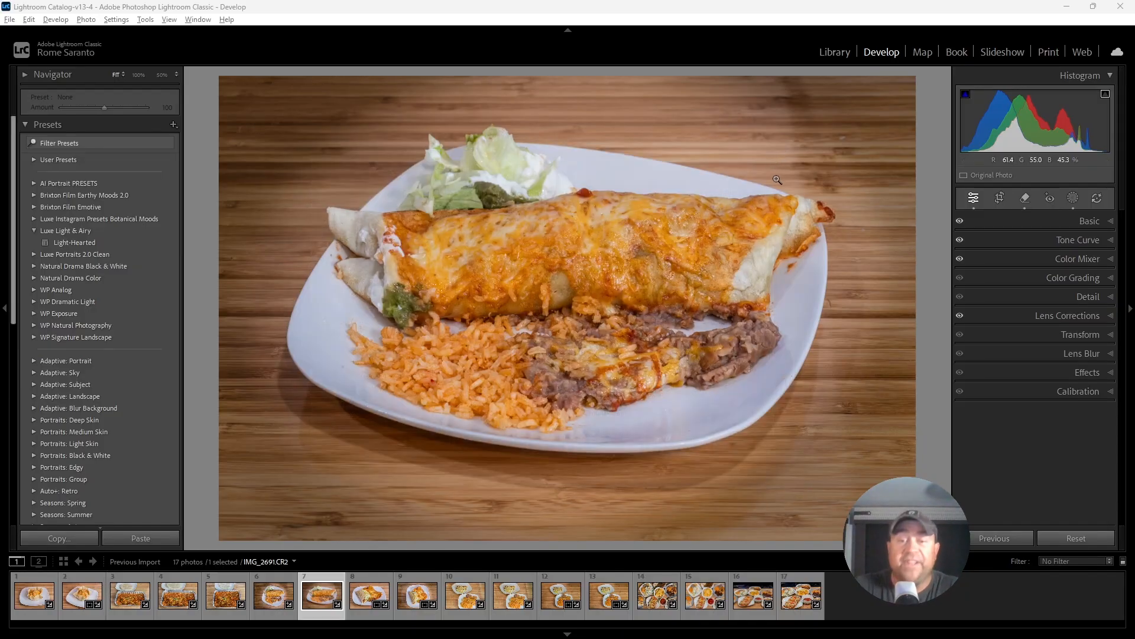